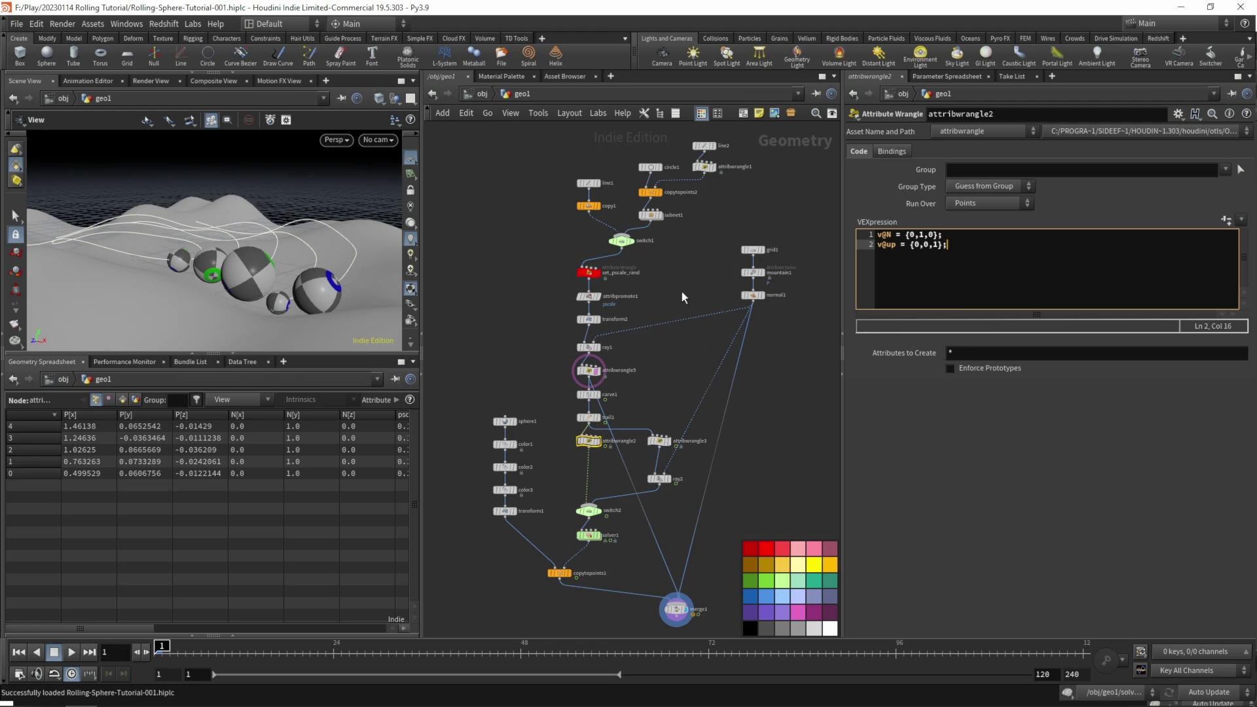
# Step: Place a new Switch node (switch3) in the geo1 network
pyautogui.press('Tab')
pyautogui.write('s')
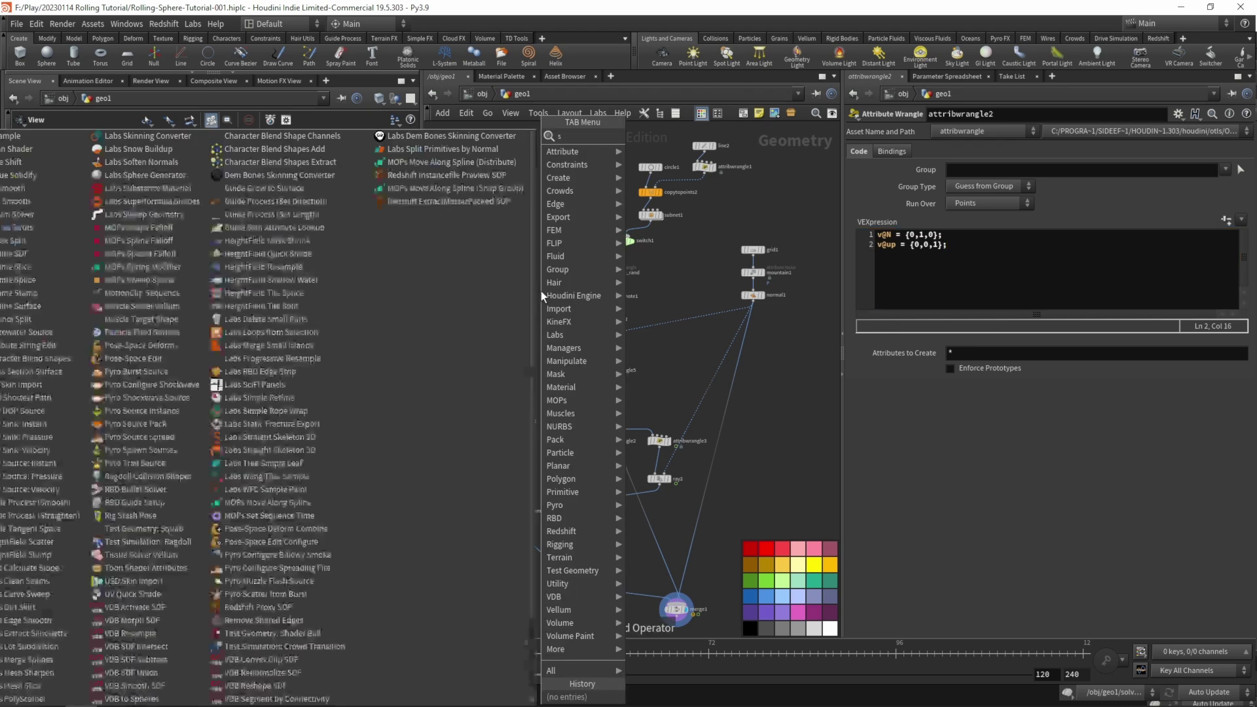
pyautogui.press('Return')
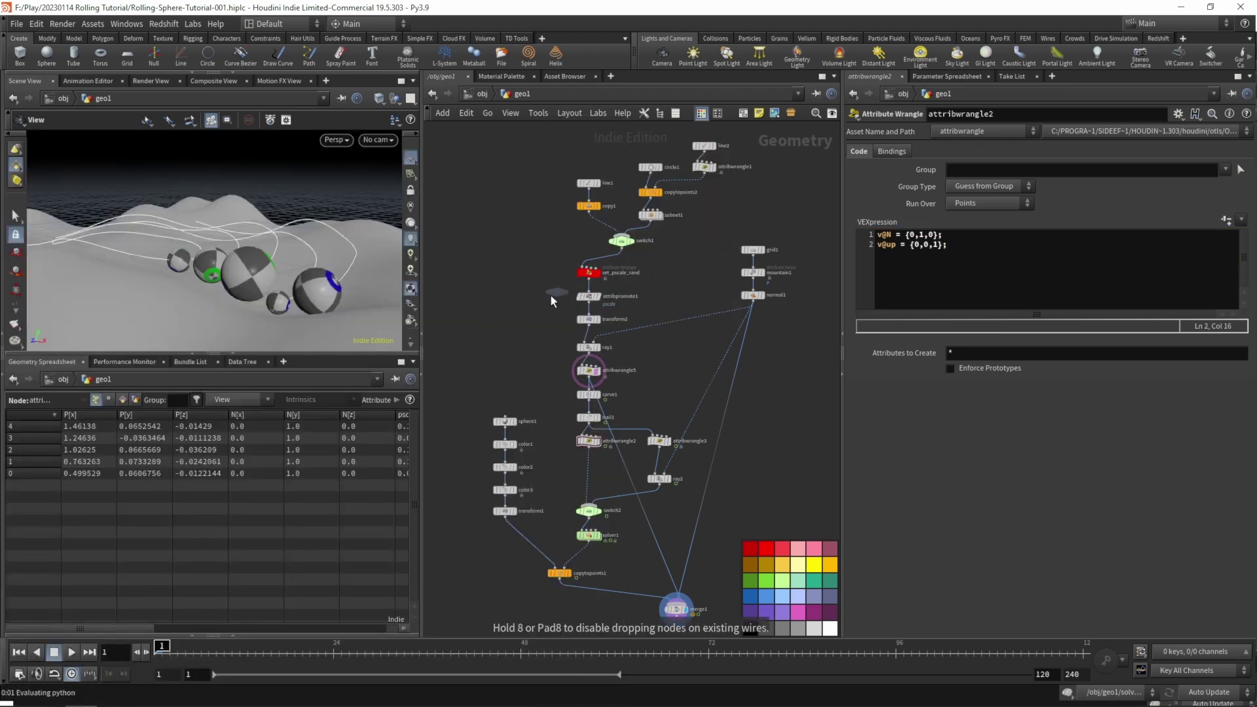
pyautogui.click(545, 296)
# Step: Duplicate the set_pscale_rand wrangle beside it and rename the copy set_pscale
pyautogui.moveTo(593, 276)
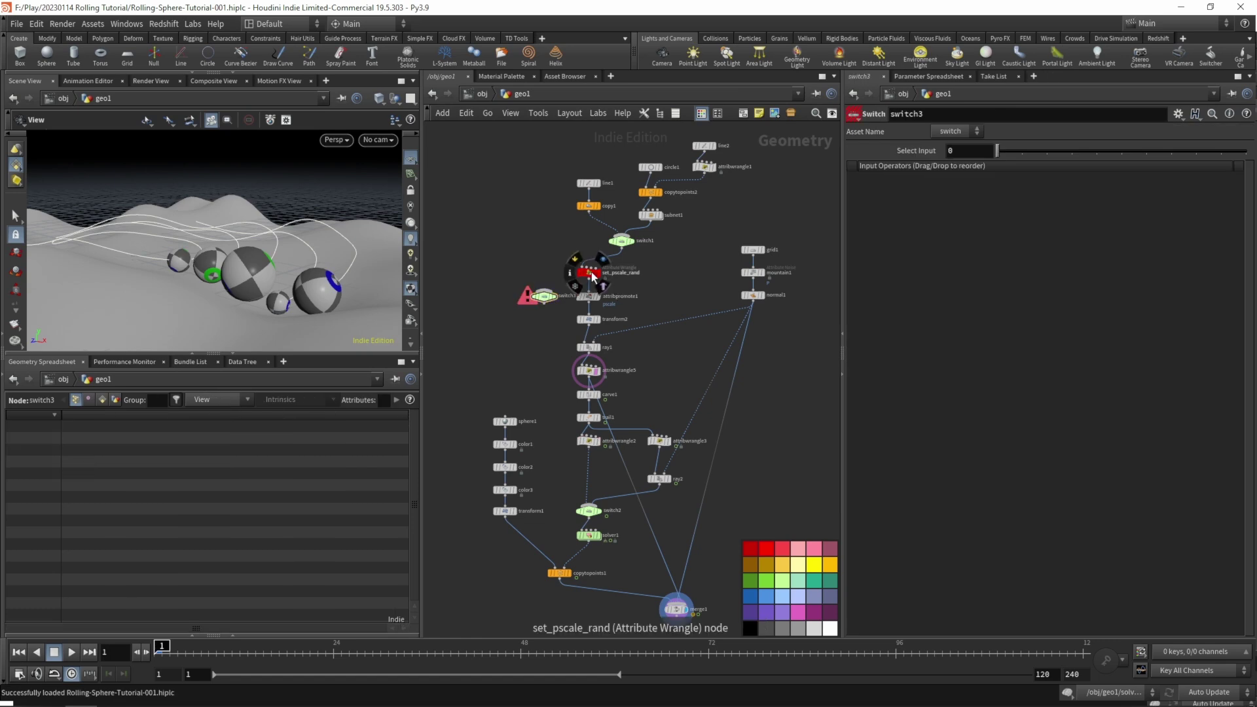
pyautogui.moveTo(592, 276); pyautogui.dragTo(554, 275)
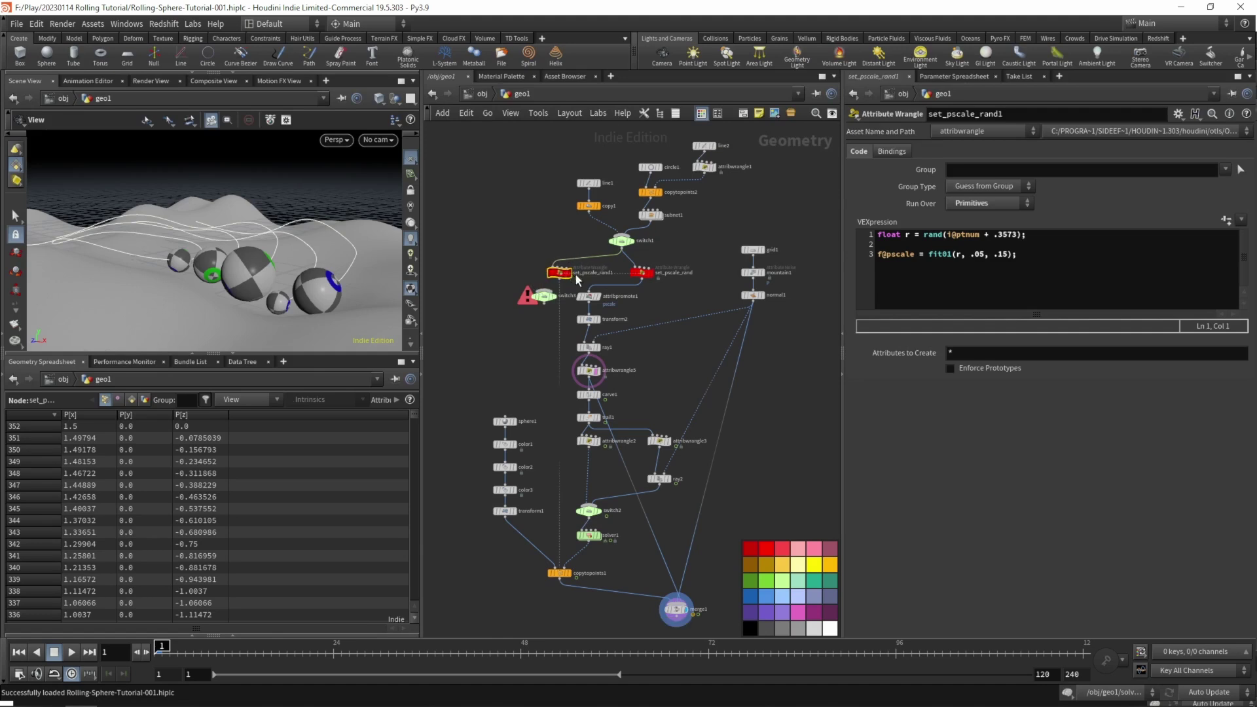
pyautogui.doubleClick(594, 274)
pyautogui.moveTo(591, 274); pyautogui.dragTo(658, 259)
pyautogui.press('BackSpace')
pyautogui.press('Return')
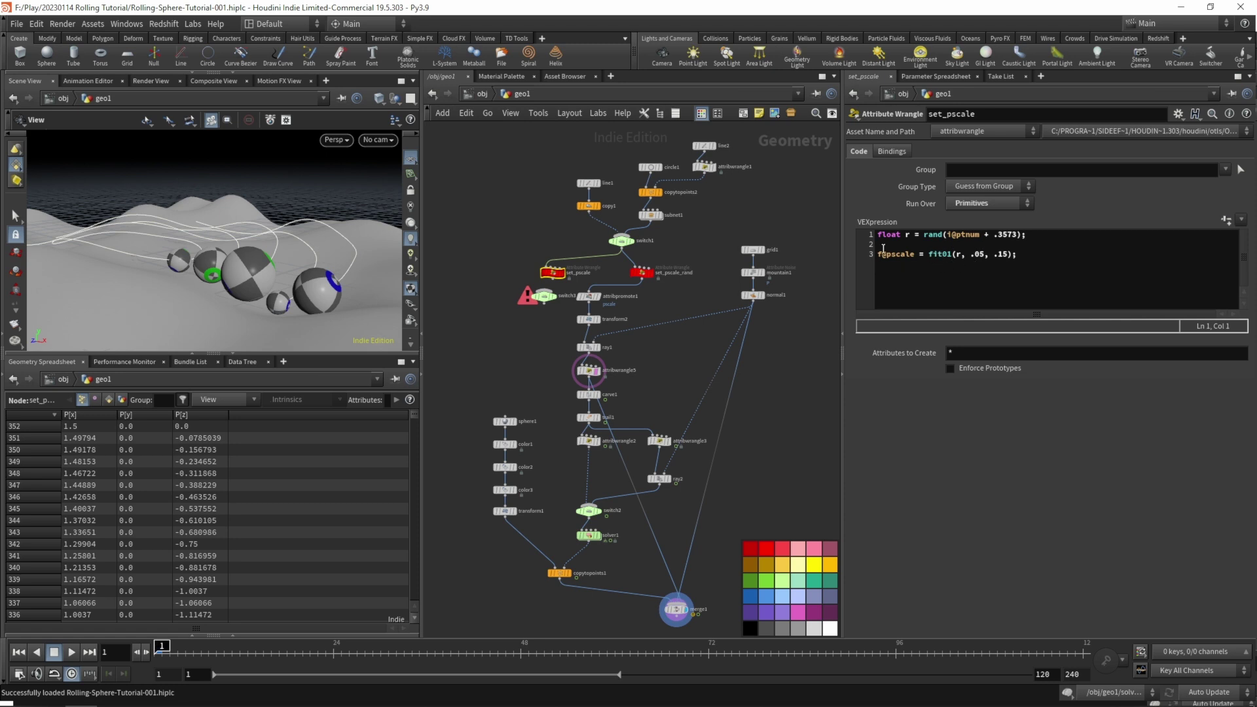
# Step: Delete the random-value code lines and set the wrangle to run over Points
pyautogui.moveTo(878, 234); pyautogui.dragTo(878, 254)
pyautogui.press('BackSpace')
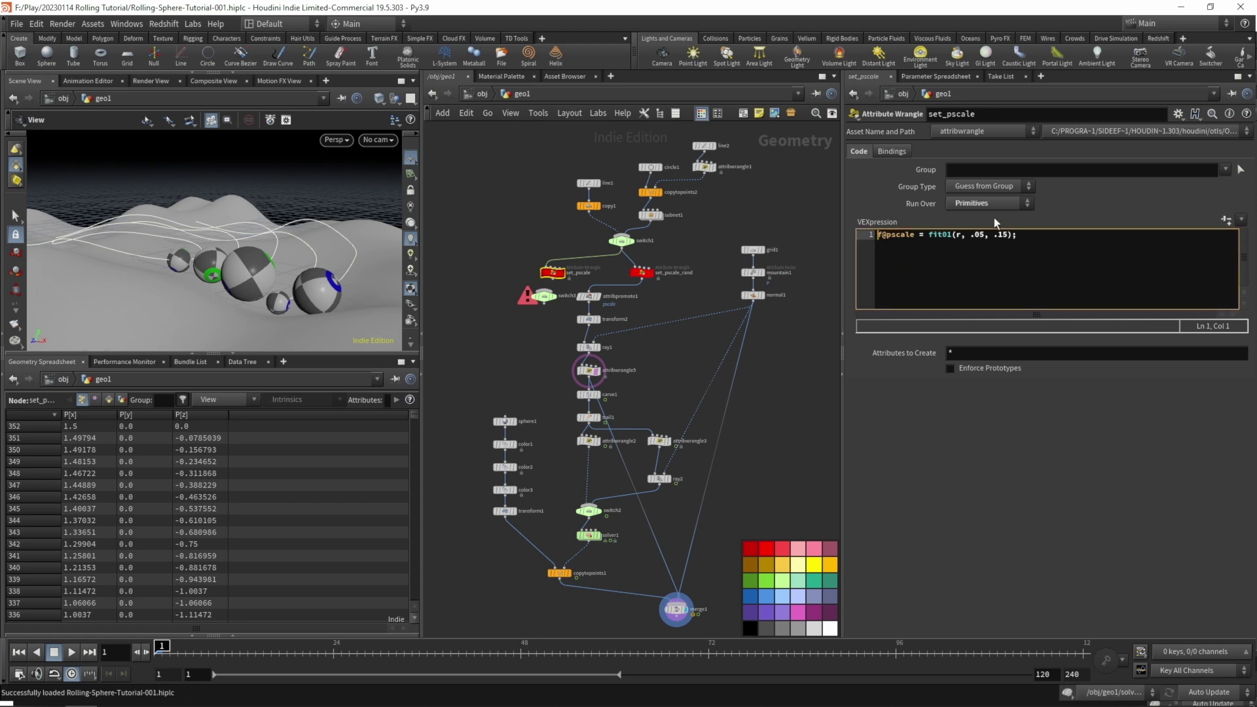
pyautogui.click(969, 203)
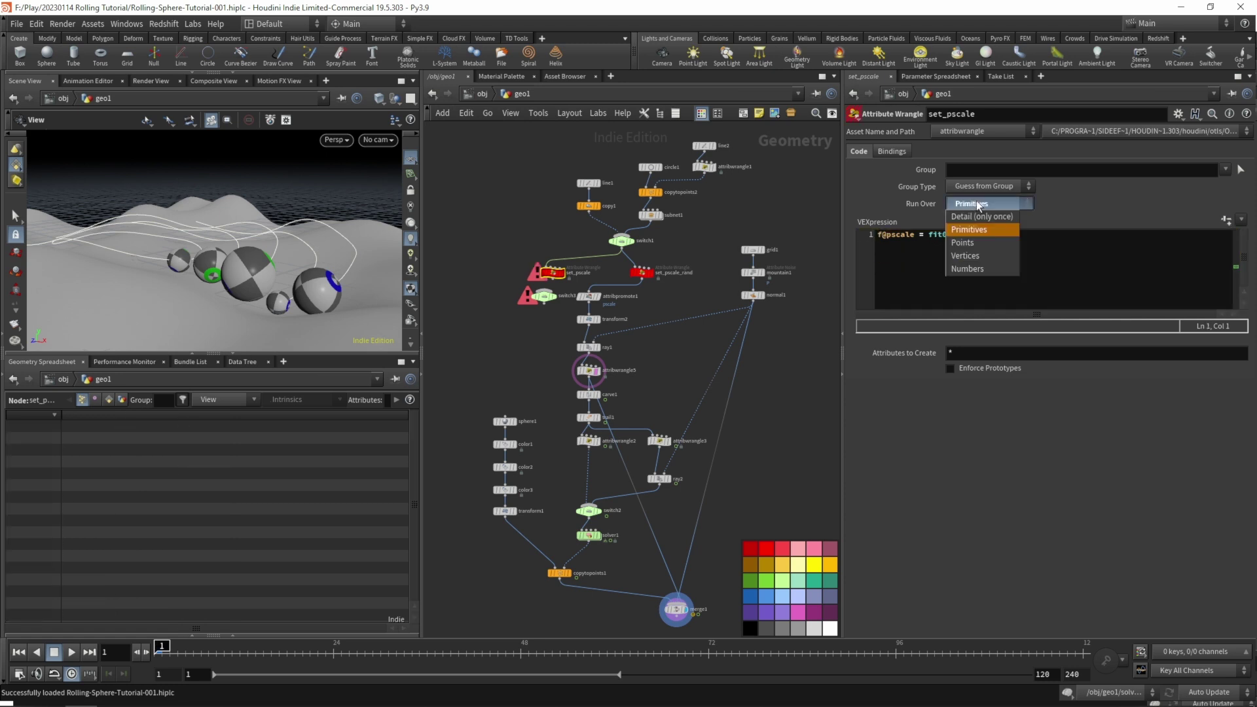
pyautogui.click(965, 243)
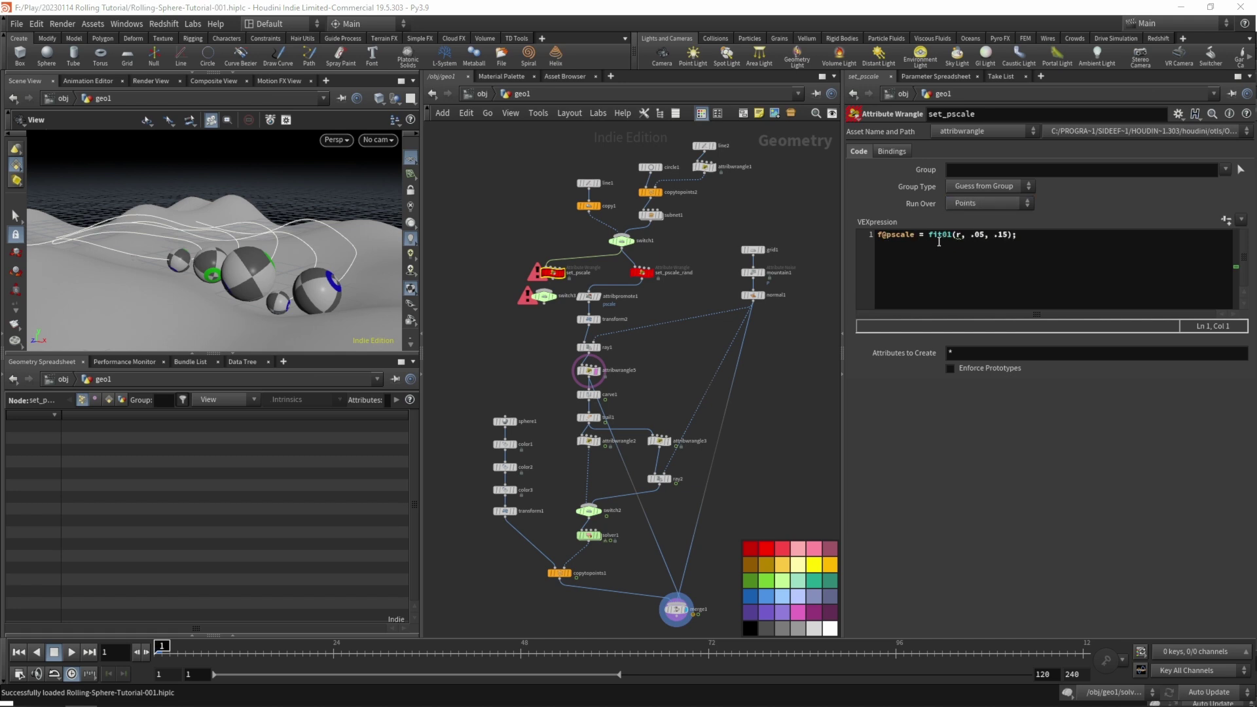
# Step: Replace the fit01 expression with ch("pscale"), create its slider, and set Pscale to 0.1
pyautogui.moveTo(930, 235); pyautogui.dragTo(1013, 235)
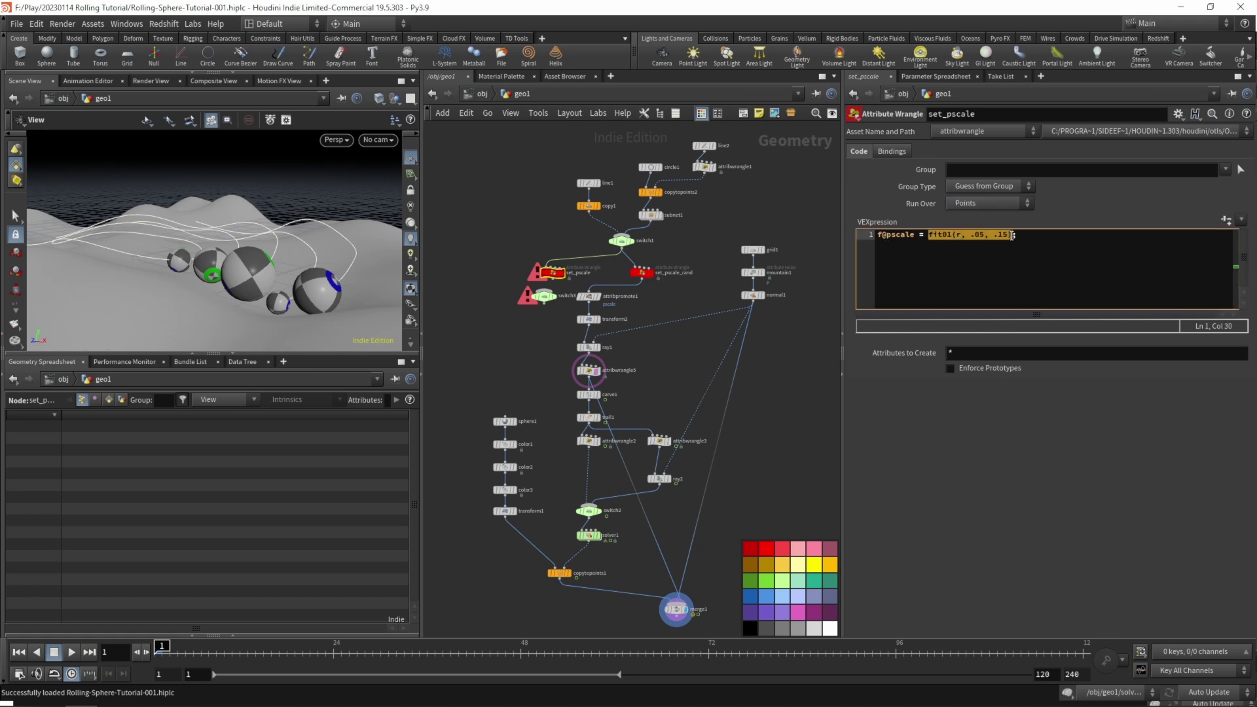
pyautogui.write('ch("')
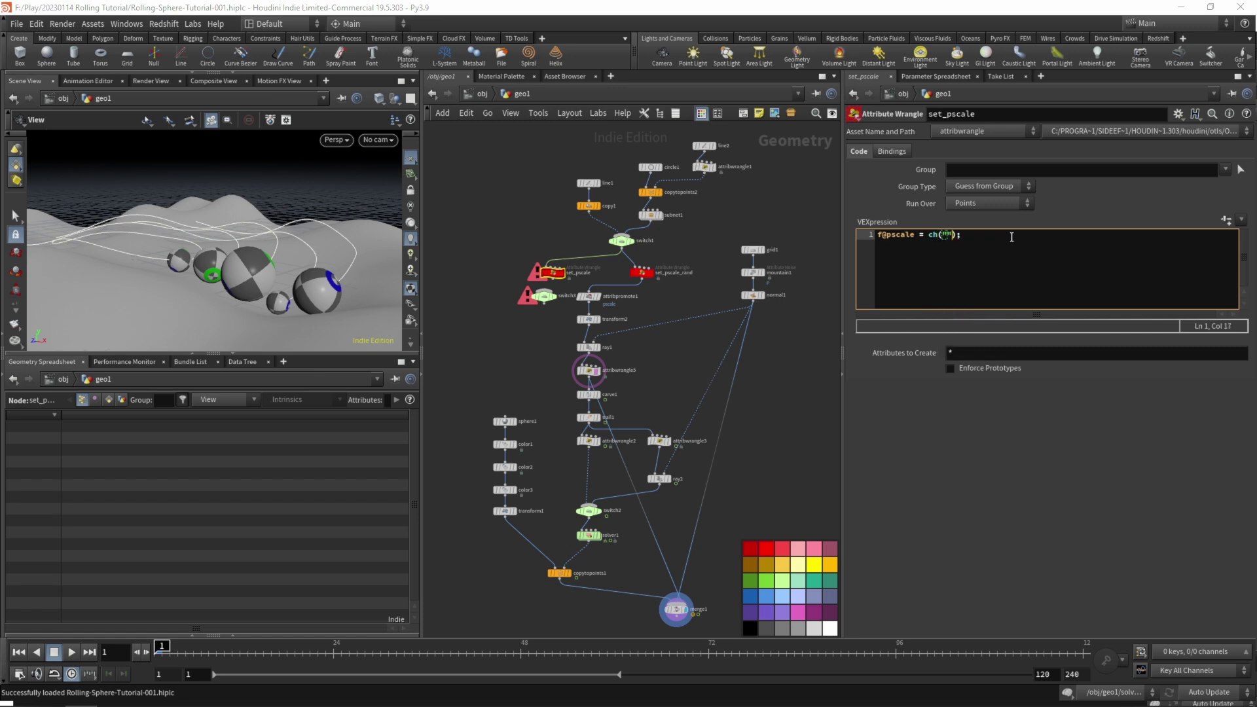
pyautogui.write('pscale')
pyautogui.click(1226, 220)
pyautogui.click(969, 387)
pyautogui.write('0.1')
pyautogui.press('Return')
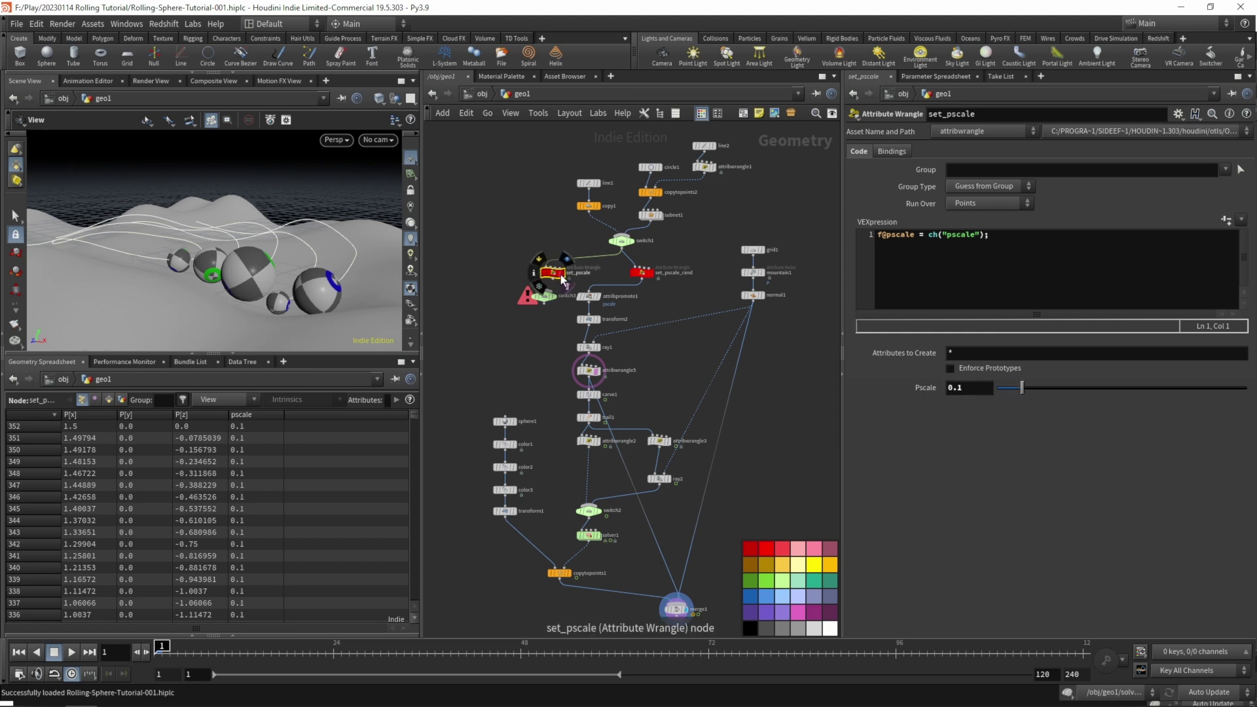
# Step: Line attribpromote1 up under set_pscale_rand and check the attribpromote1 and set_pscale parameters
pyautogui.click(593, 300)
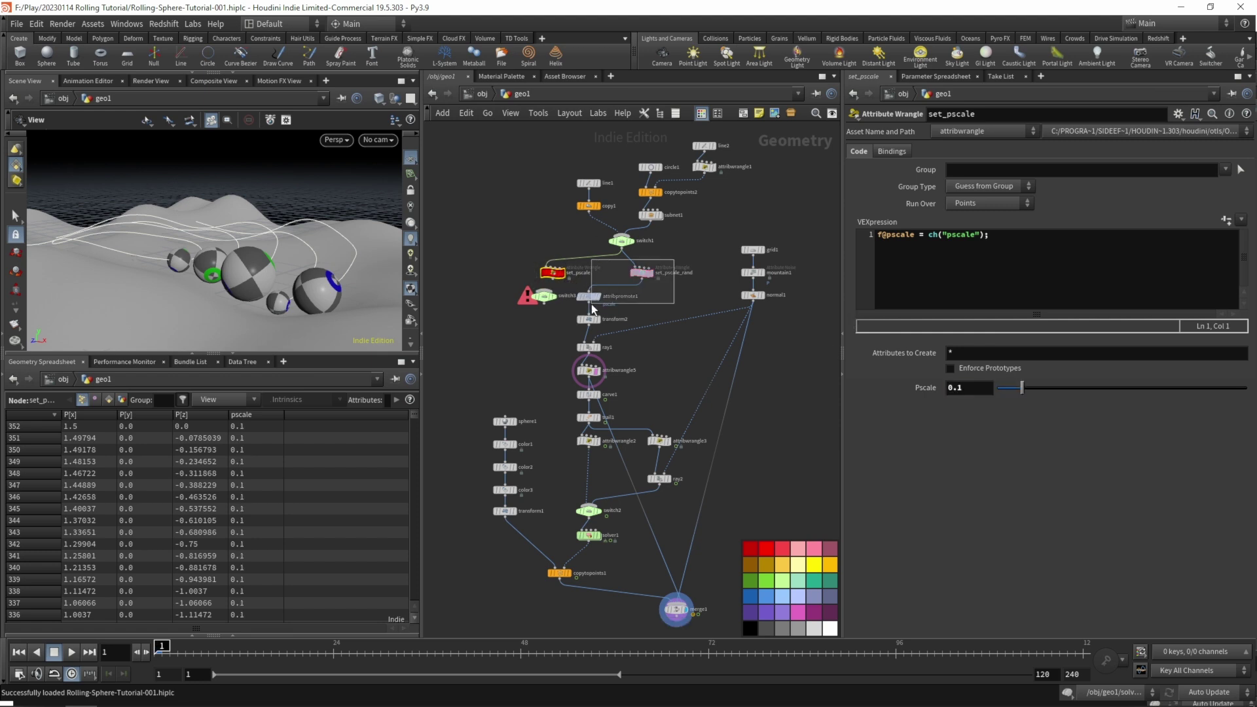
pyautogui.keyDown('shift'); pyautogui.click(637, 272); pyautogui.keyUp('shift')
pyautogui.moveTo(647, 312); pyautogui.dragTo(634, 288)
pyautogui.click(634, 282)
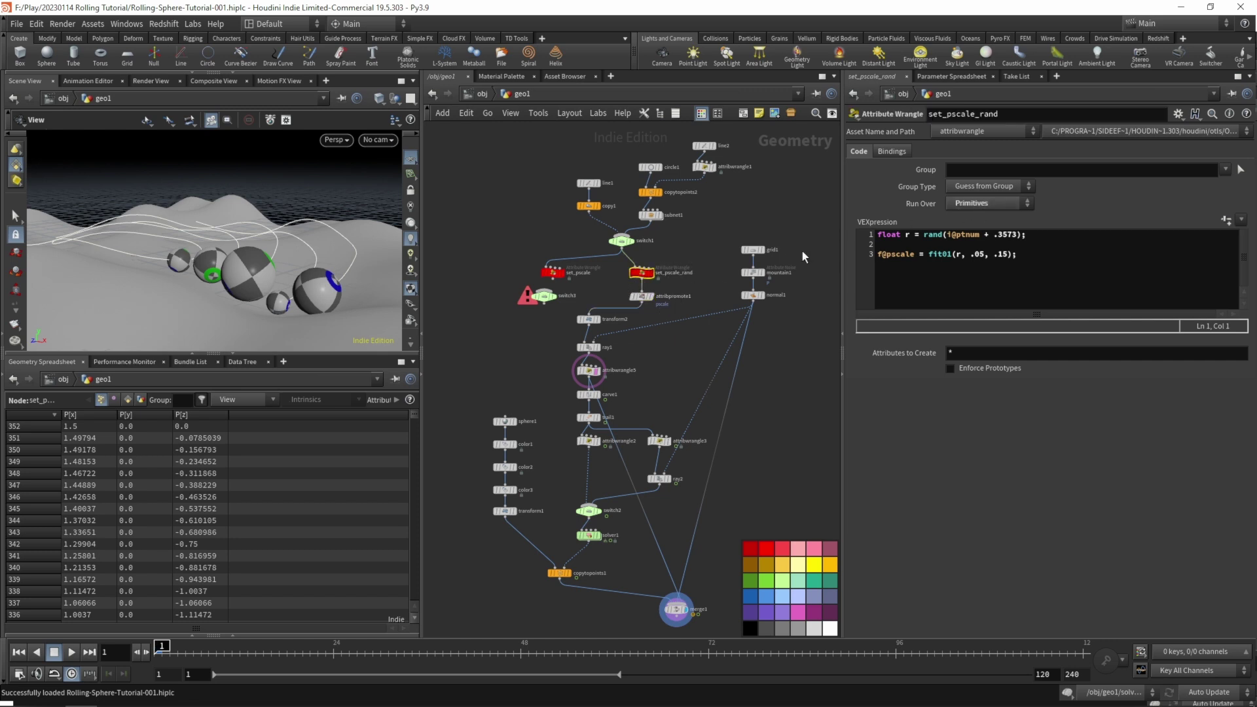
pyautogui.click(642, 296)
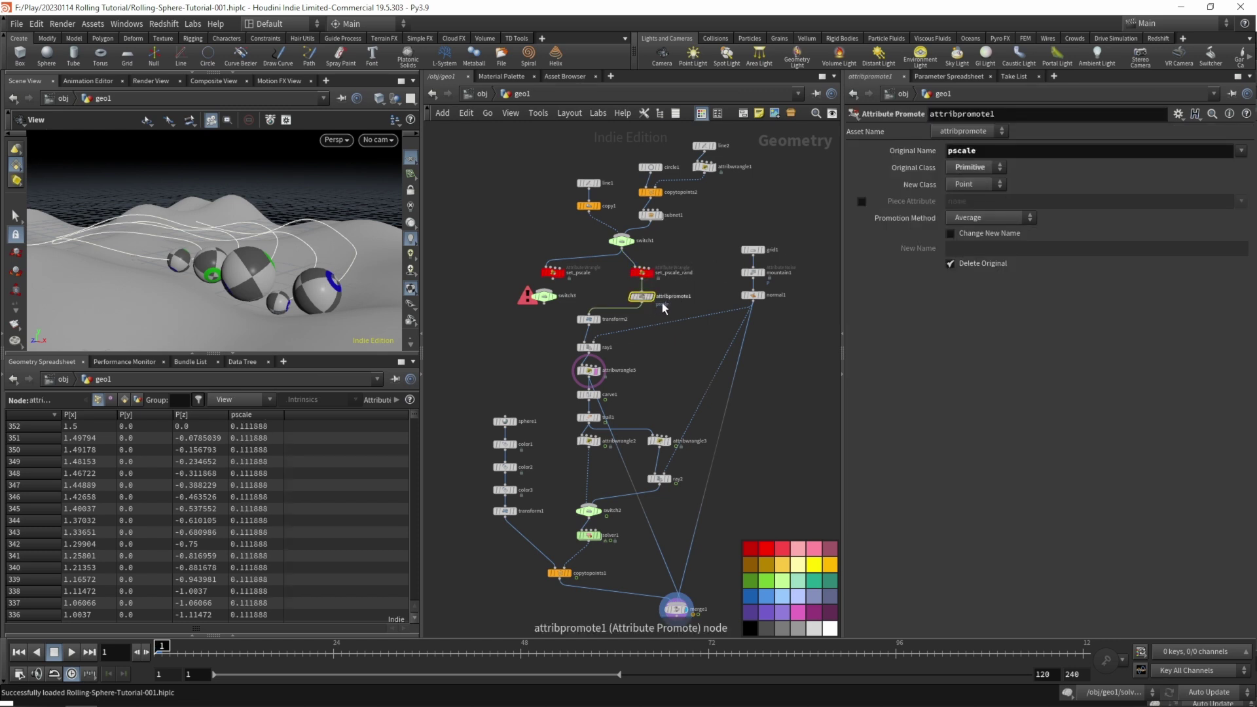
pyautogui.click(553, 273)
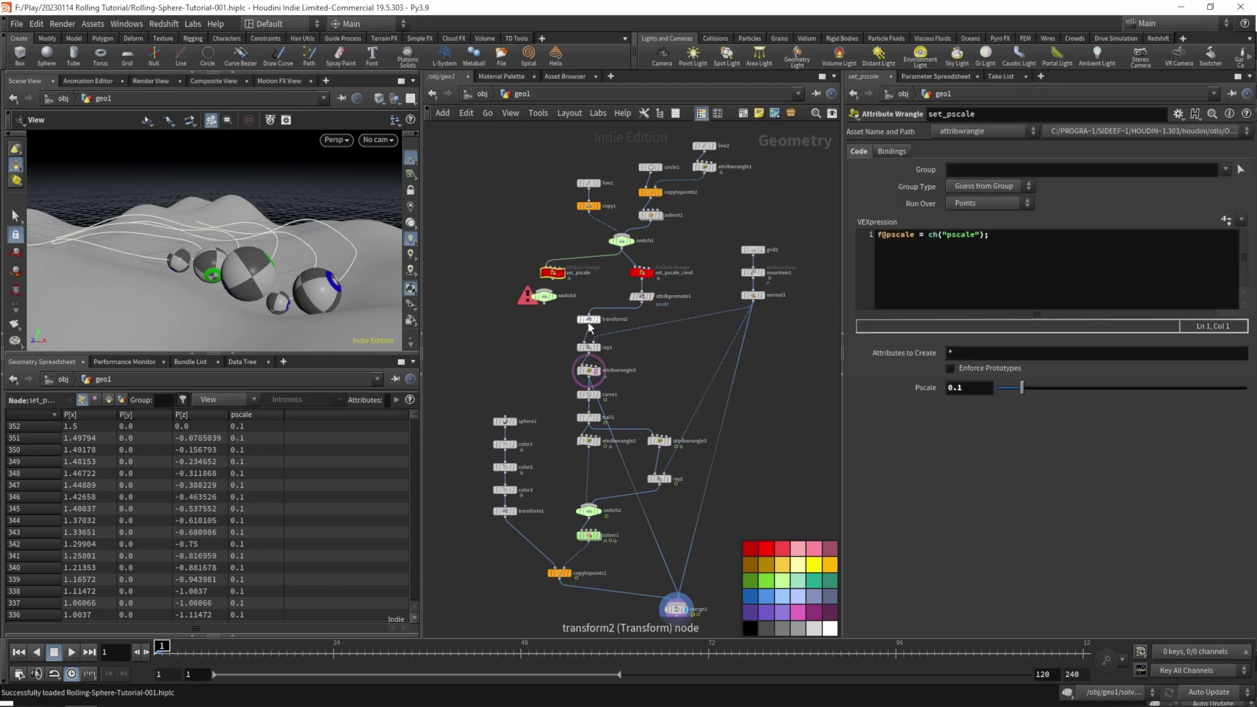
# Step: Move the switch beside transform2, connect attribpromote1 into it, and raise the upper nodes
pyautogui.moveTo(542, 302); pyautogui.dragTo(636, 299)
pyautogui.click(638, 303)
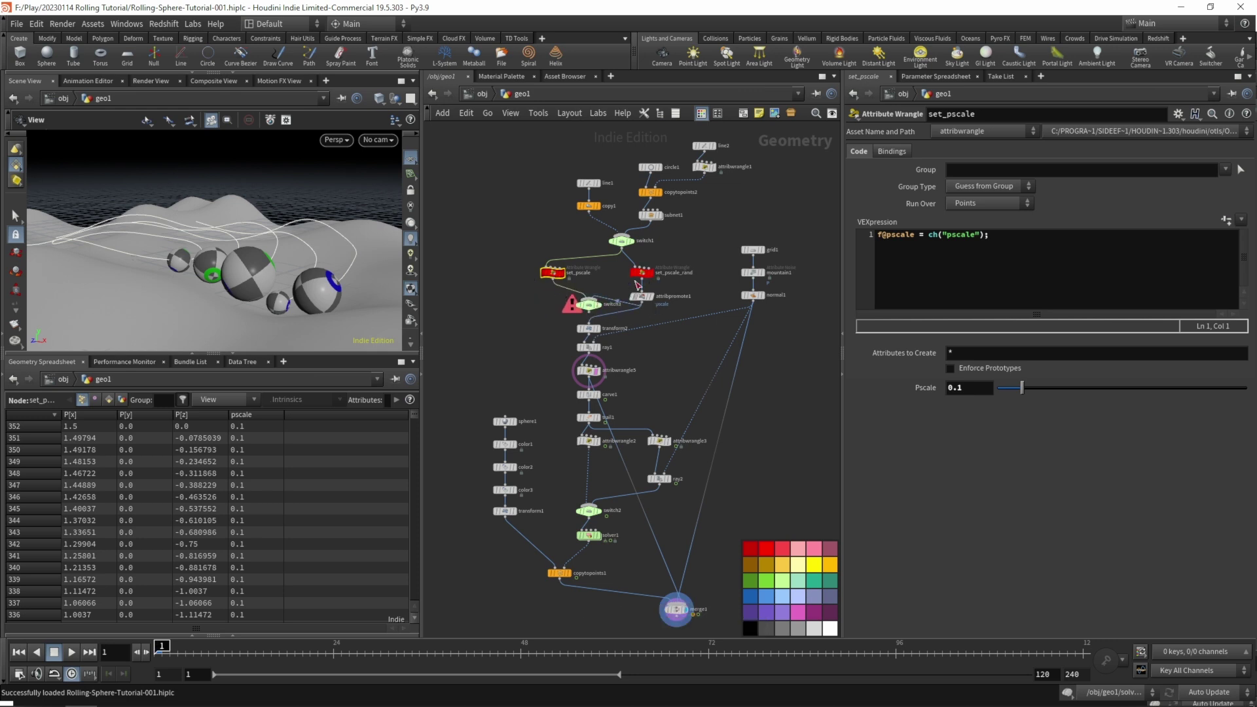
pyautogui.moveTo(505, 134); pyautogui.dragTo(721, 297)
pyautogui.moveTo(622, 243); pyautogui.dragTo(621, 220)
# Step: Wire set_pscale into the switch's second input and rename the switch to switch_pscale
pyautogui.click(641, 249)
pyautogui.click(552, 252)
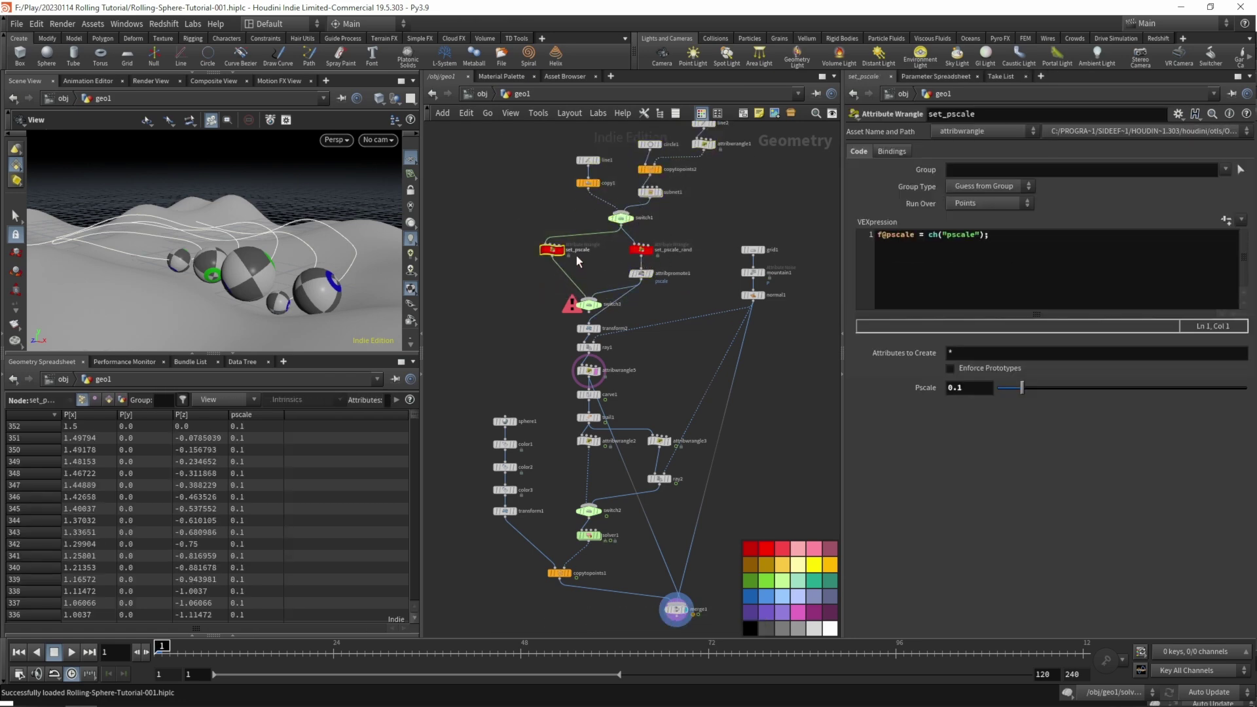
pyautogui.moveTo(589, 313); pyautogui.dragTo(580, 313)
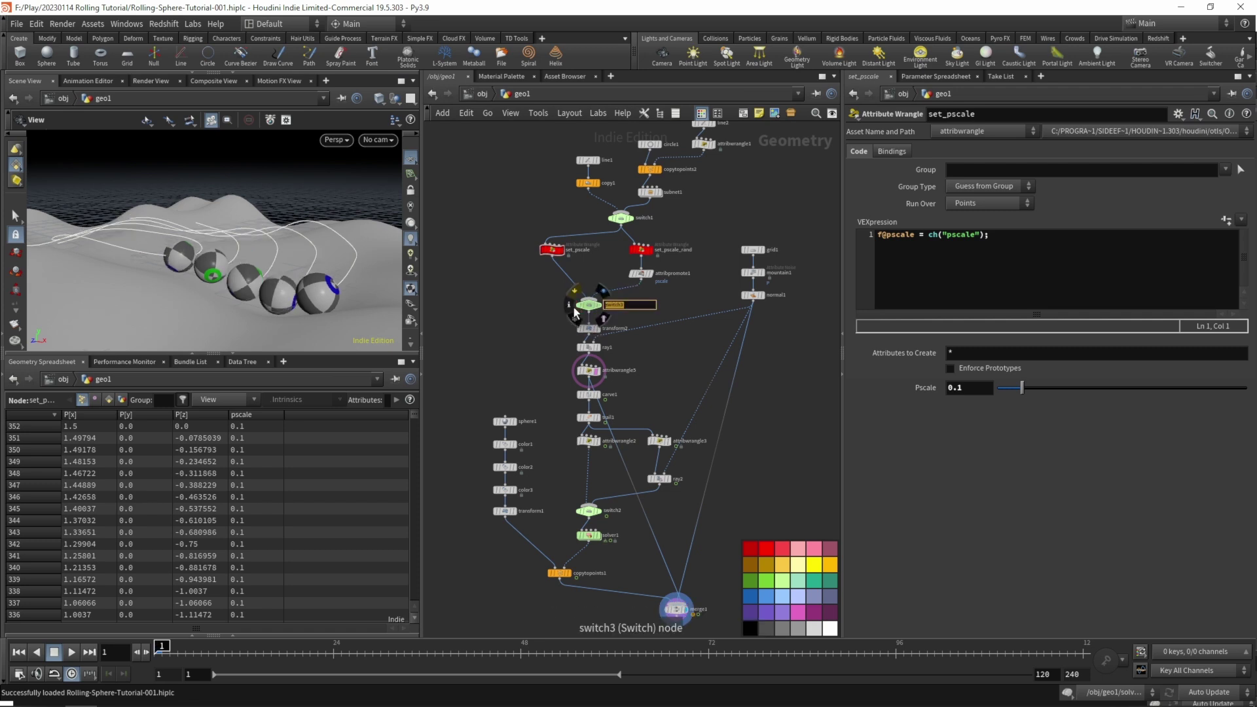
pyautogui.write('switch_pscale')
pyautogui.press('Return')
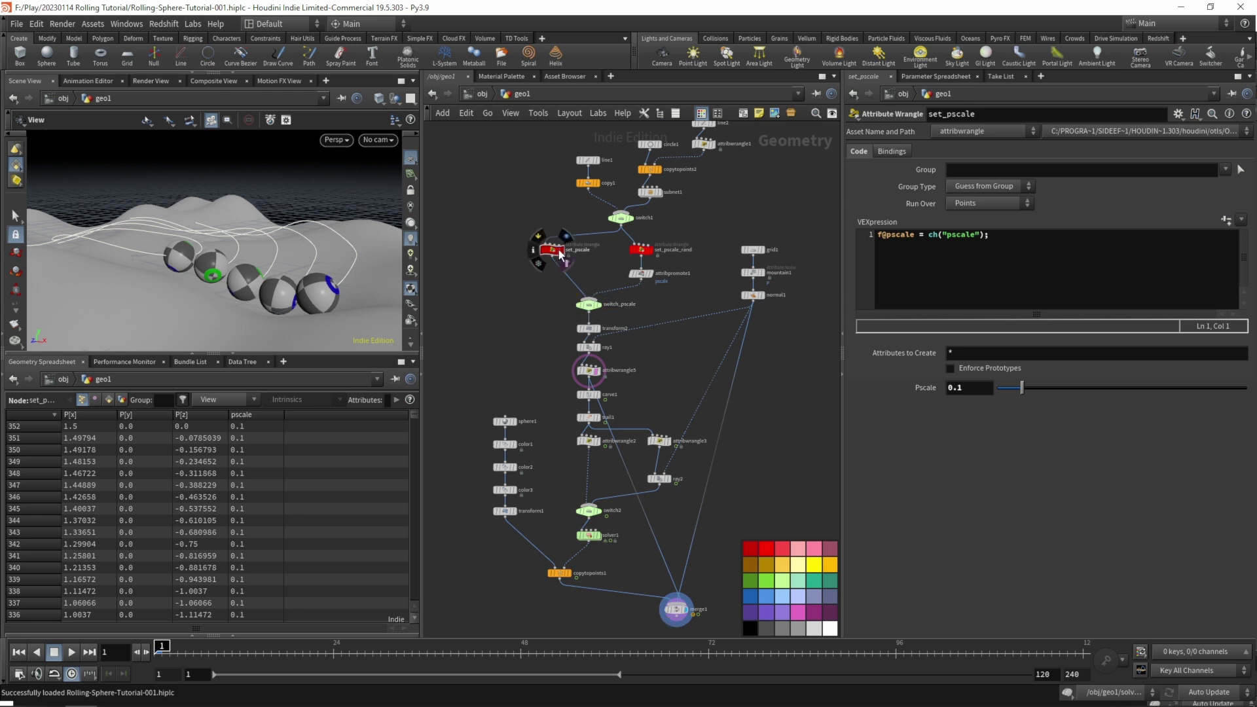
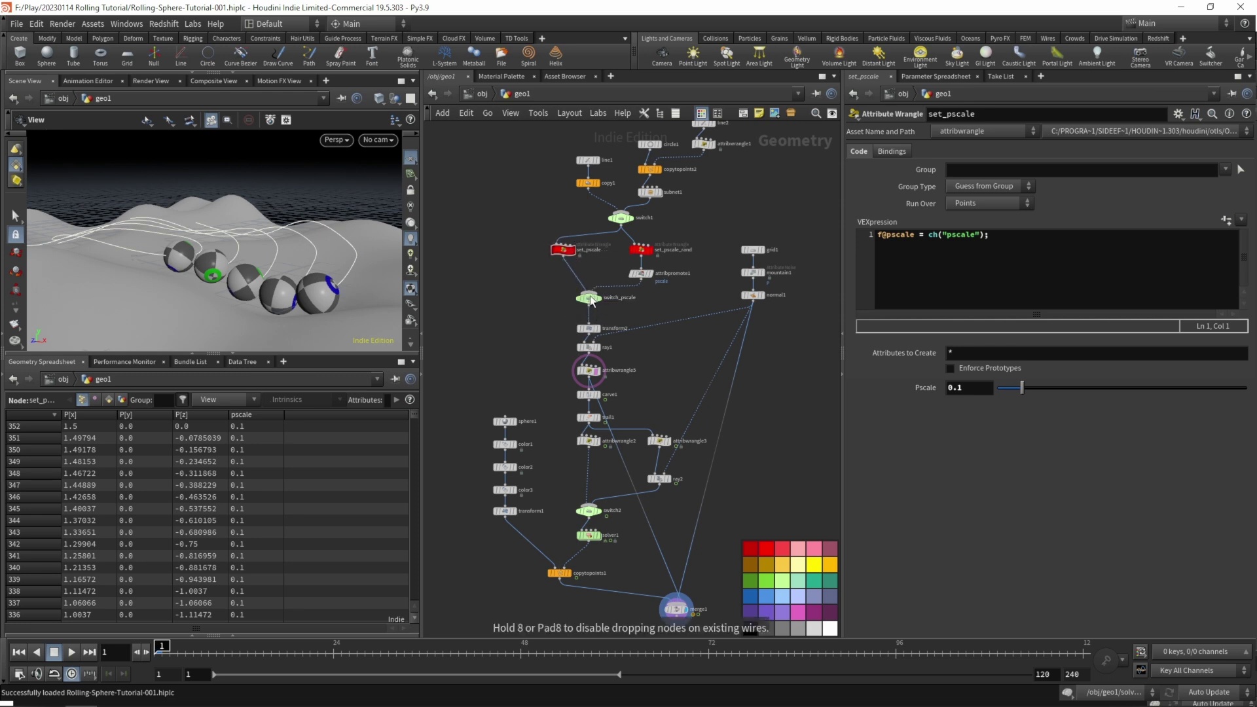
# Step: Display transform2's curve rings and rename ray1 to project_anim_path
pyautogui.click(598, 329)
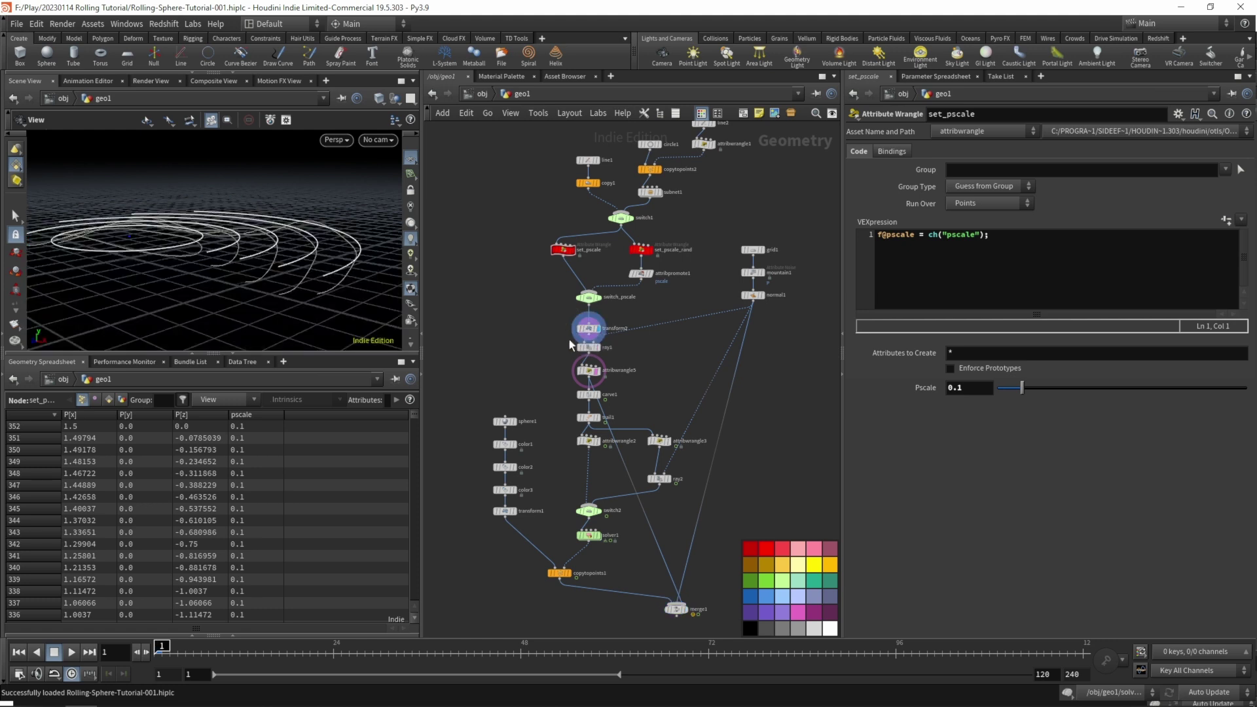
pyautogui.moveTo(554, 320); pyautogui.dragTo(606, 370)
pyautogui.doubleClick(608, 347)
pyautogui.write('project_anim_pal')
pyautogui.write('h')
pyautogui.press('Return')
# Step: Rename attribwrangle5 to offset_anim and select it with transform2 and project_anim_path
pyautogui.click(590, 370)
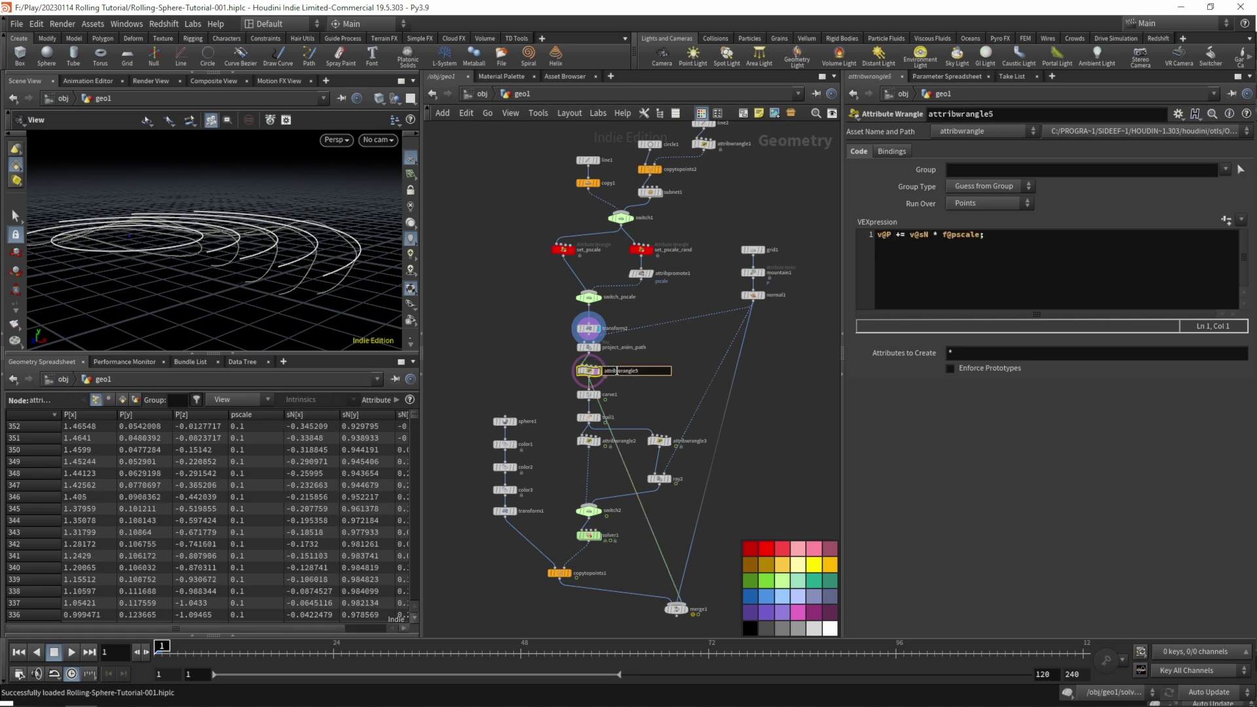
pyautogui.doubleClick(619, 371)
pyautogui.write('a')
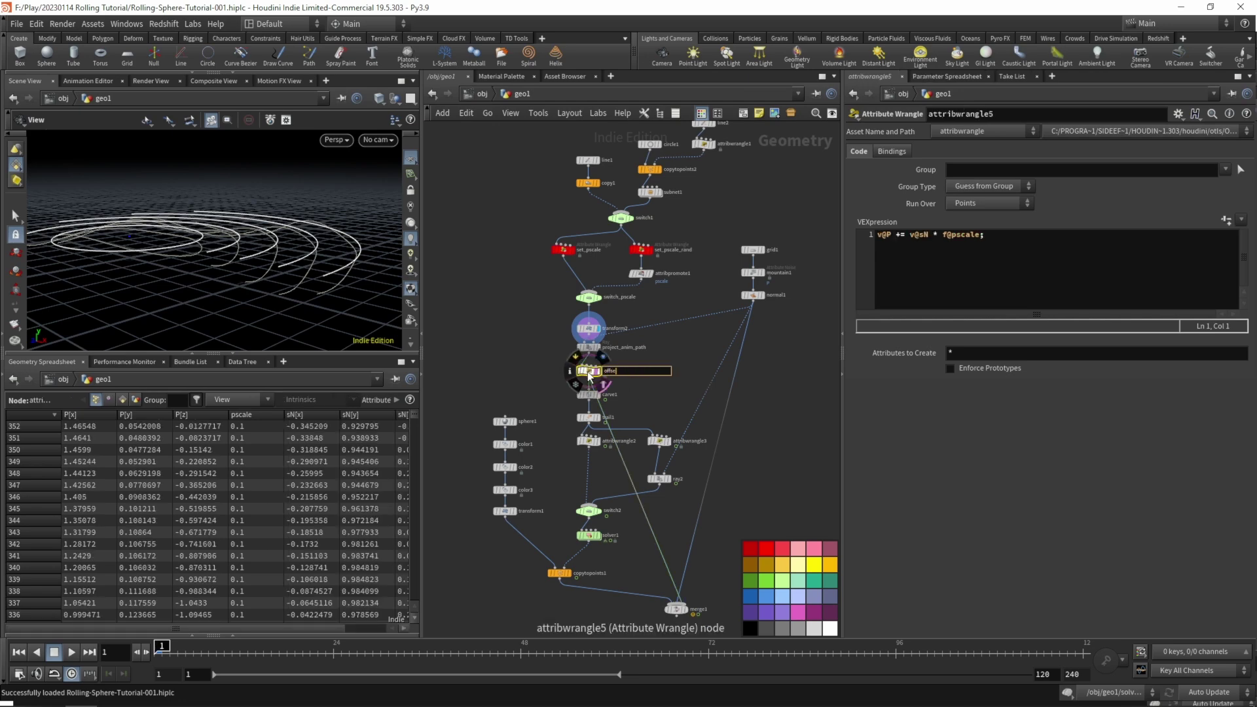
pyautogui.write('ffset_anim')
pyautogui.press('Return')
pyautogui.moveTo(601, 364)
pyautogui.mouseDown()
pyautogui.moveTo(548, 319)
pyautogui.moveTo(589, 324)
pyautogui.moveTo(594, 364)
pyautogui.mouseUp()
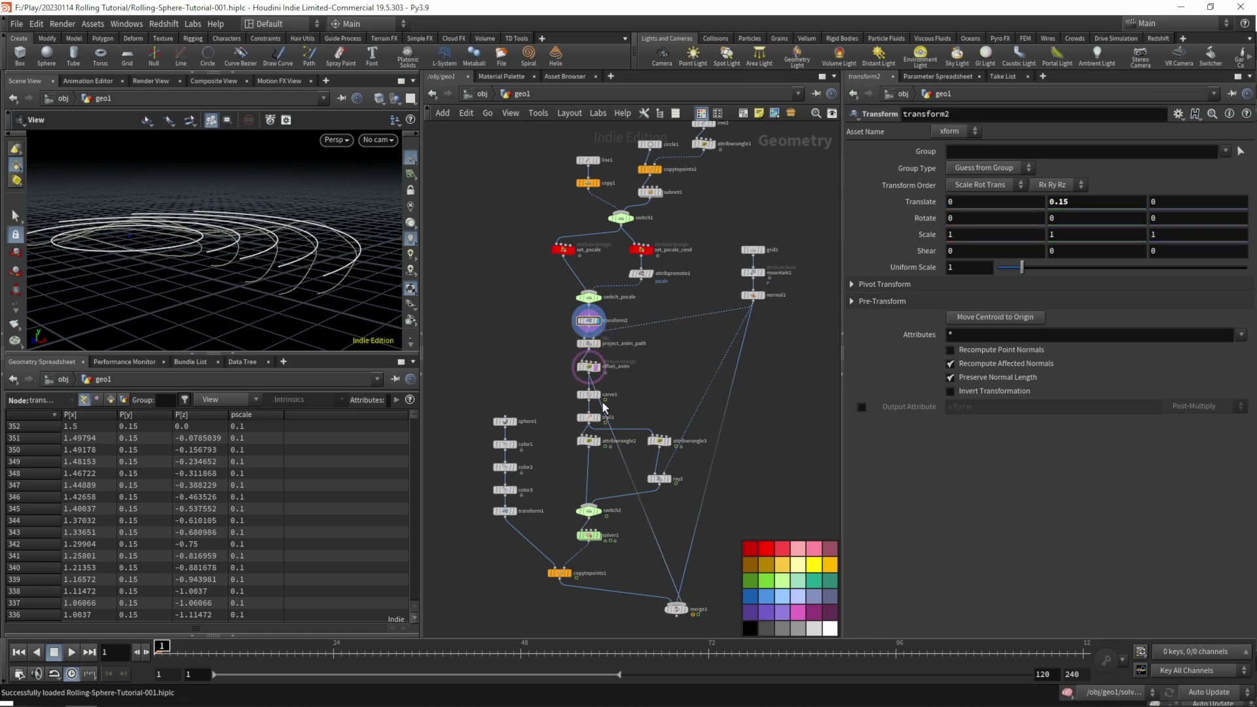
# Step: Rename carve1 to extract_anim_point
pyautogui.click(589, 394)
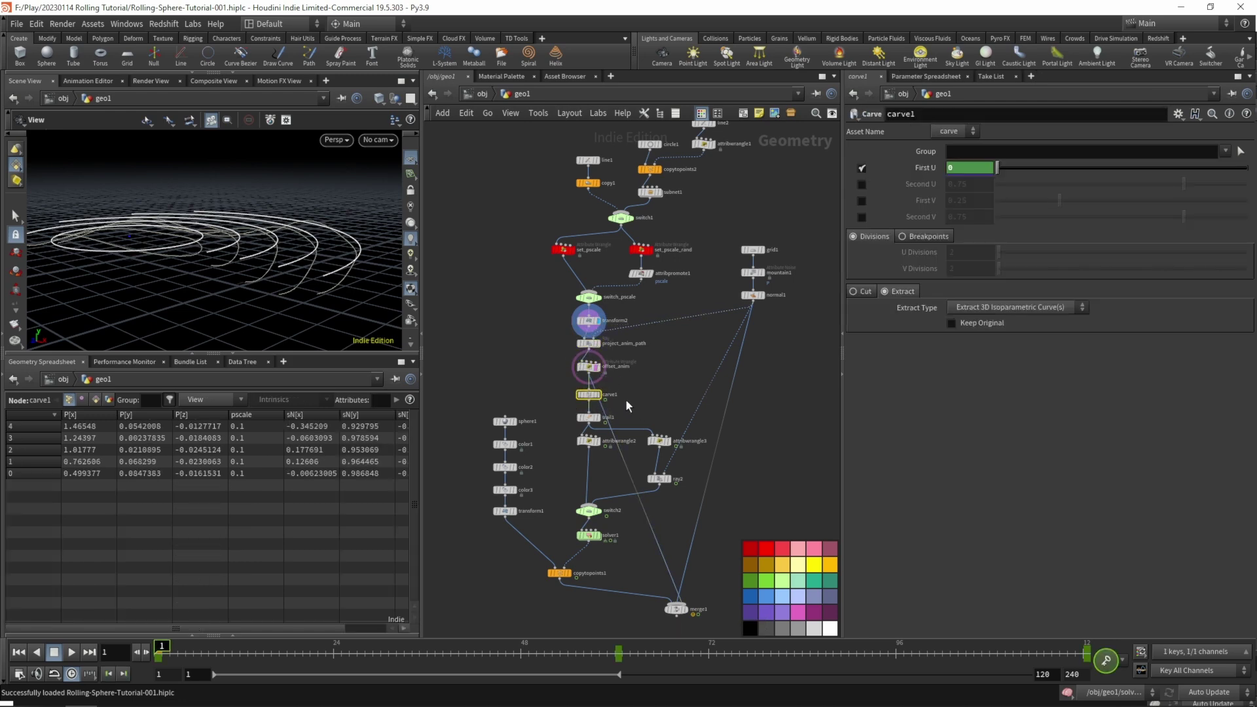
pyautogui.doubleClick(611, 395)
pyautogui.write('cxtract_anim_point')
pyautogui.press('Return')
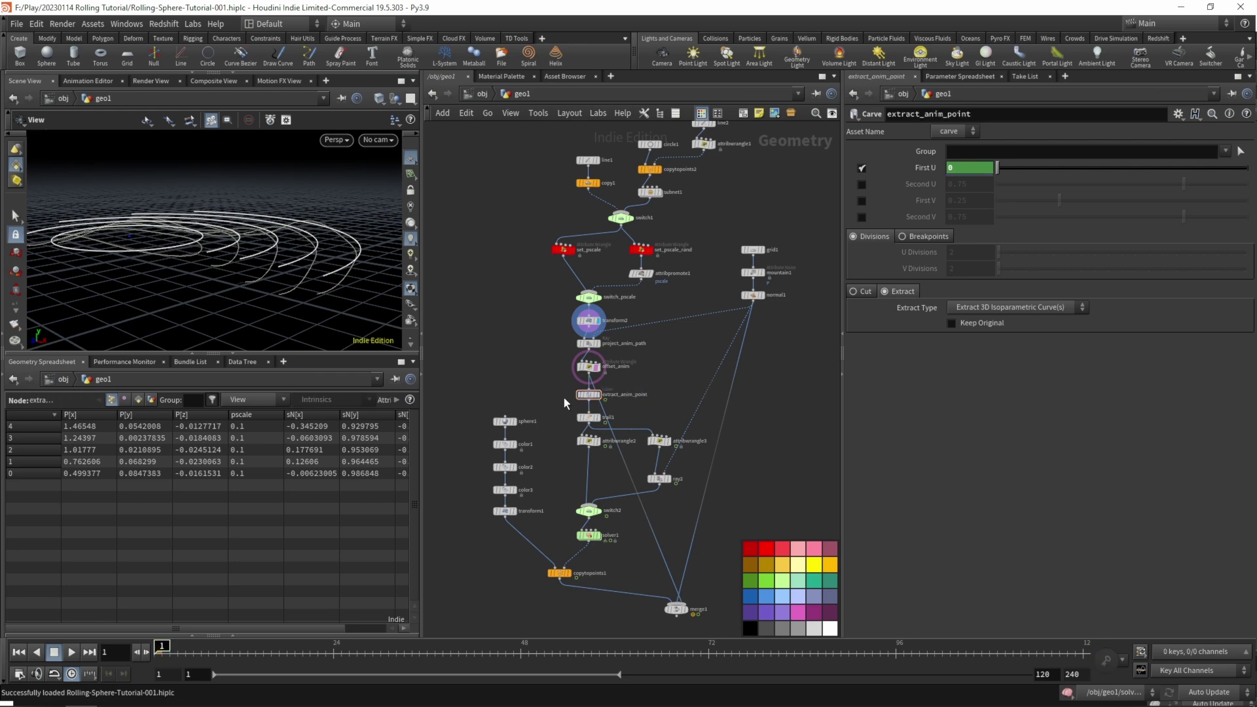
# Step: Rename attribwrangle2 to set_orient and colour it red
pyautogui.click(589, 442)
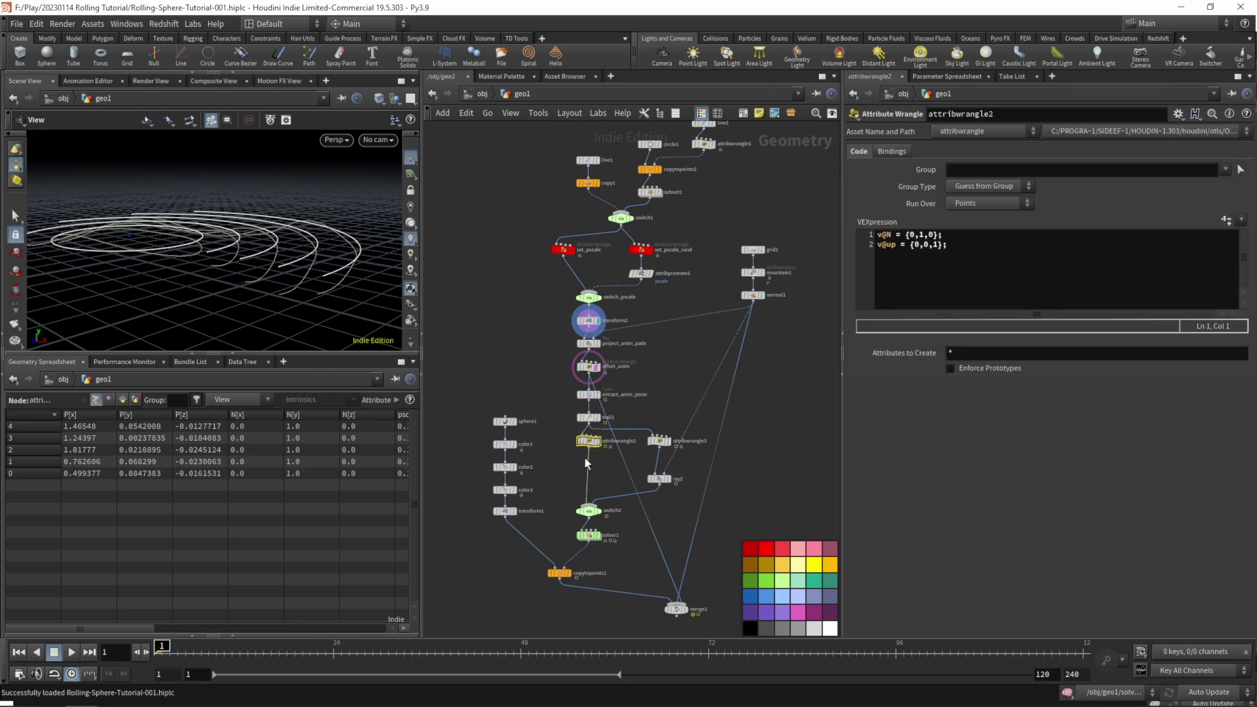
pyautogui.doubleClick(619, 442)
pyautogui.write('set_orient')
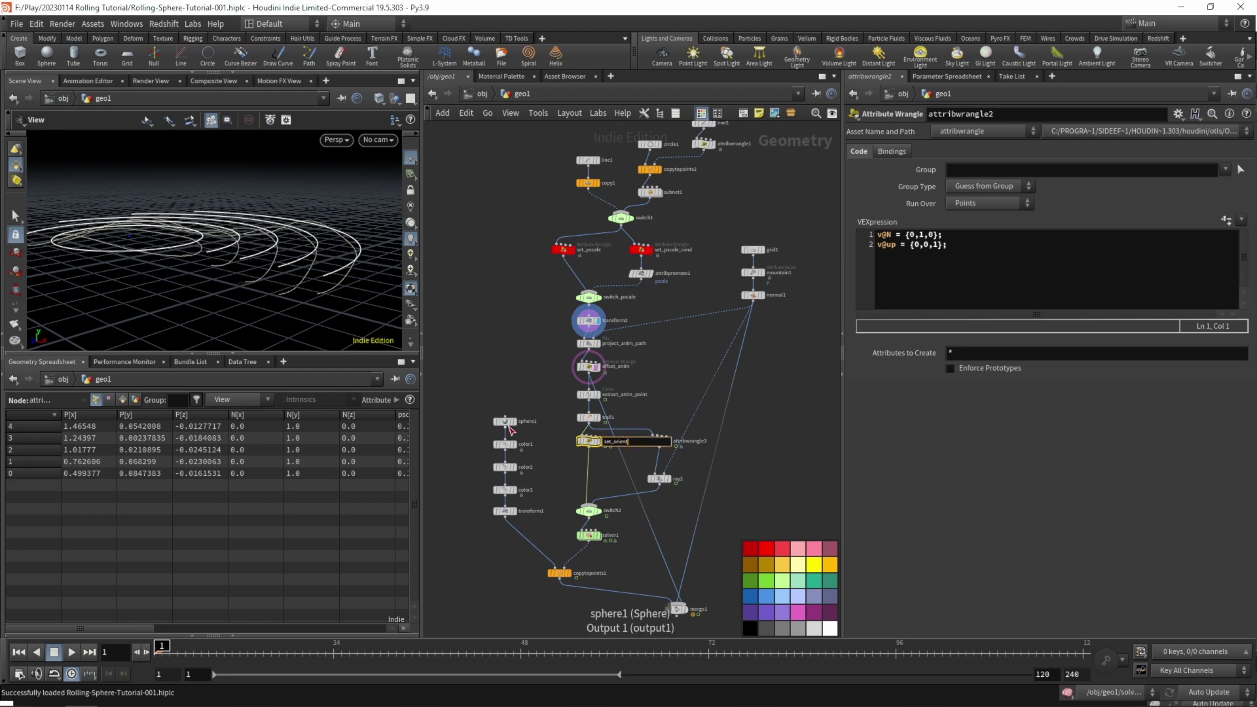
pyautogui.press('Return')
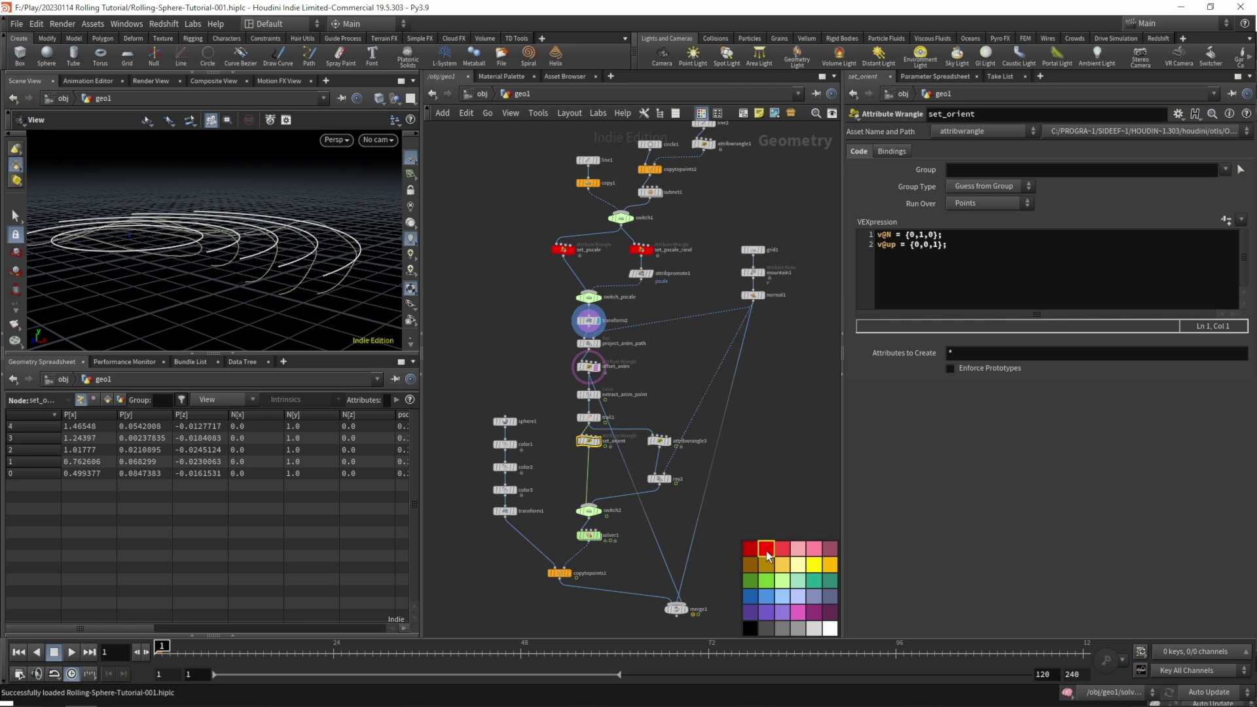
pyautogui.click(766, 550)
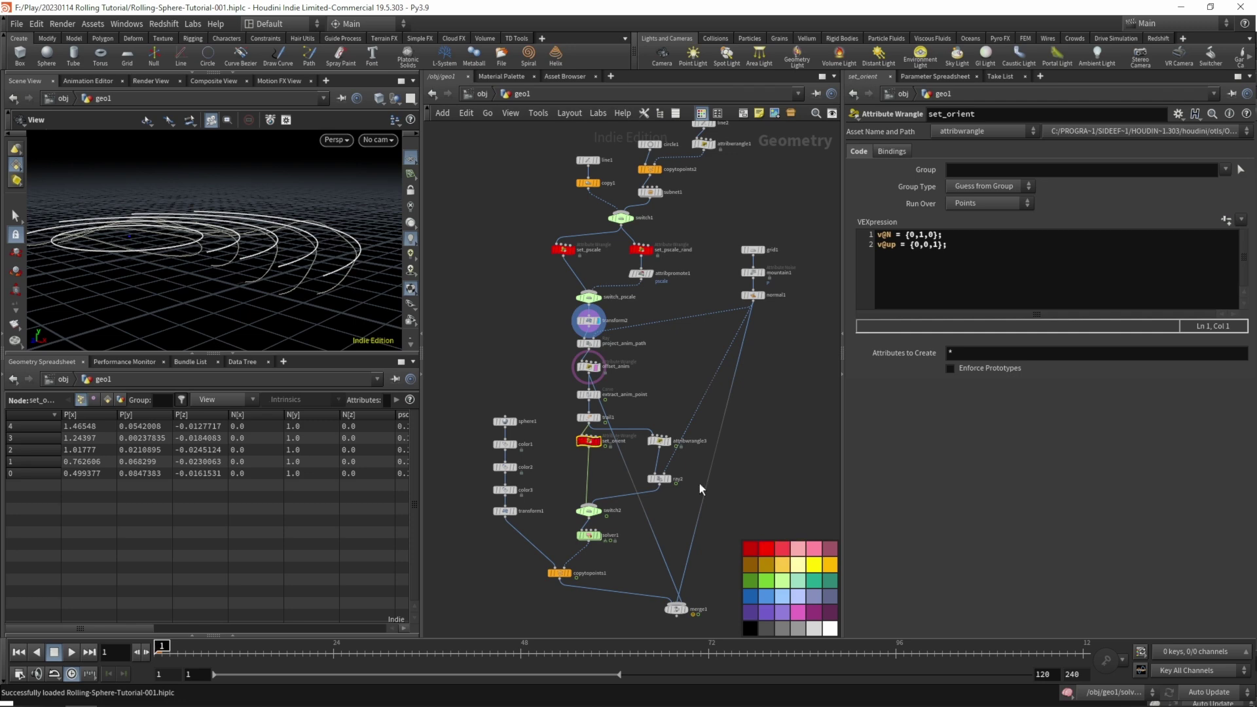
pyautogui.click(656, 446)
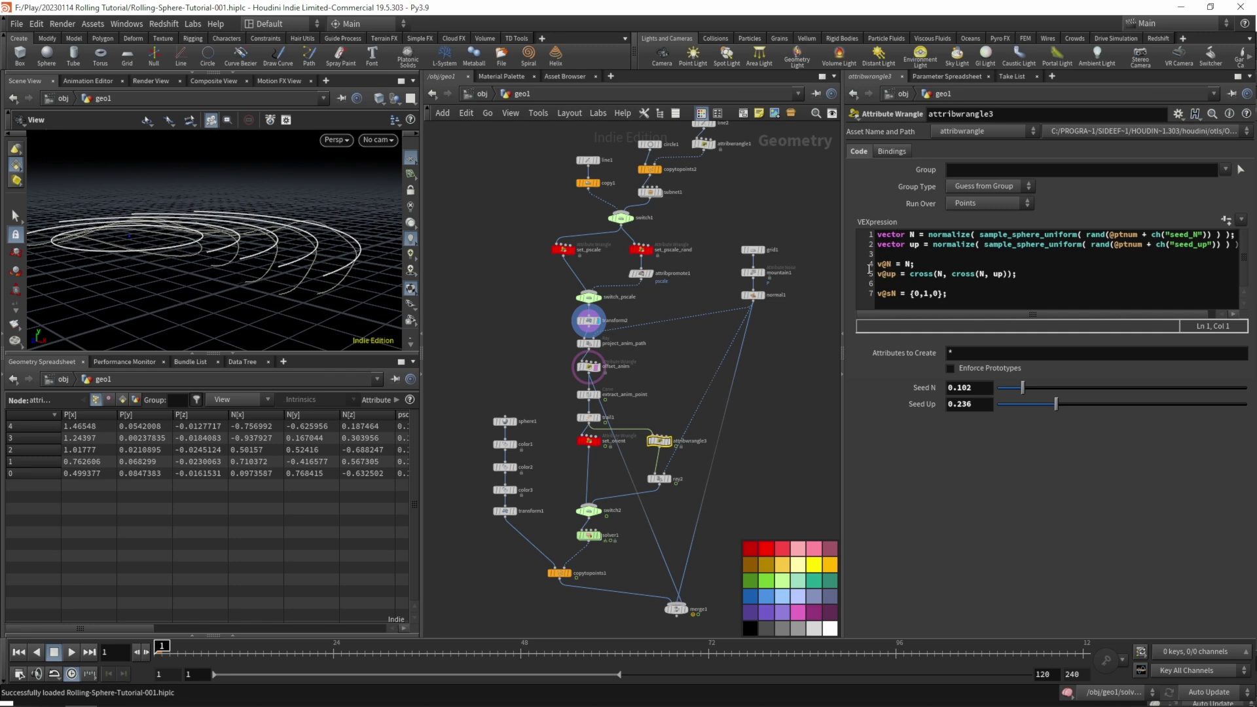
# Step: Rename attribwrangle3 to set_orient_rand and colour it red
pyautogui.doubleClick(693, 441)
pyautogui.write('set_orient_rand')
pyautogui.press('Return')
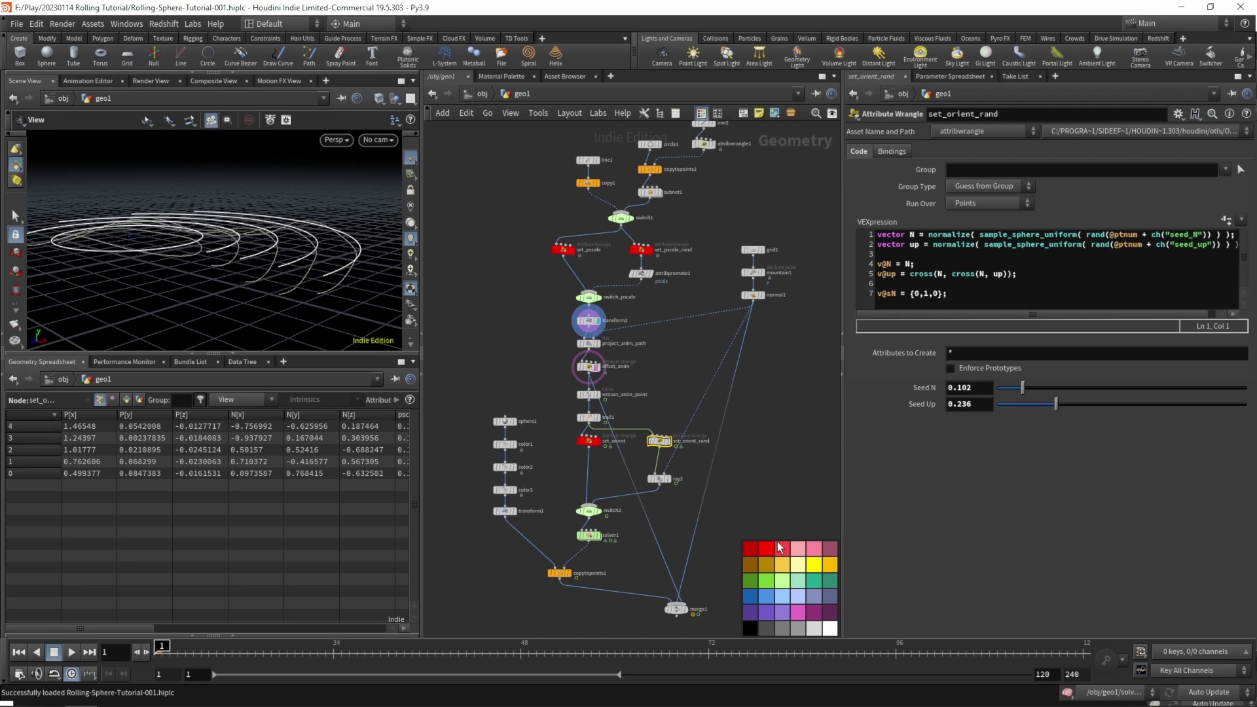
pyautogui.click(767, 547)
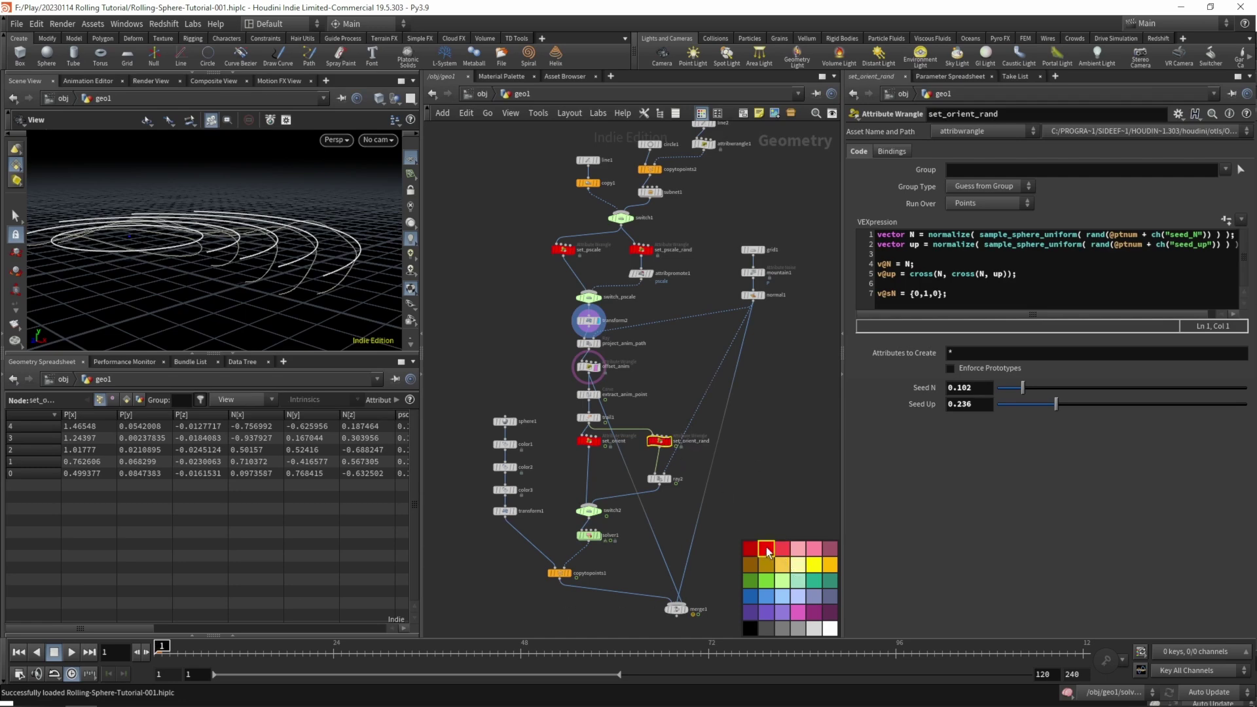
# Step: Rename ray2 to get_sN and nudge switch2 slightly upward
pyautogui.click(660, 478)
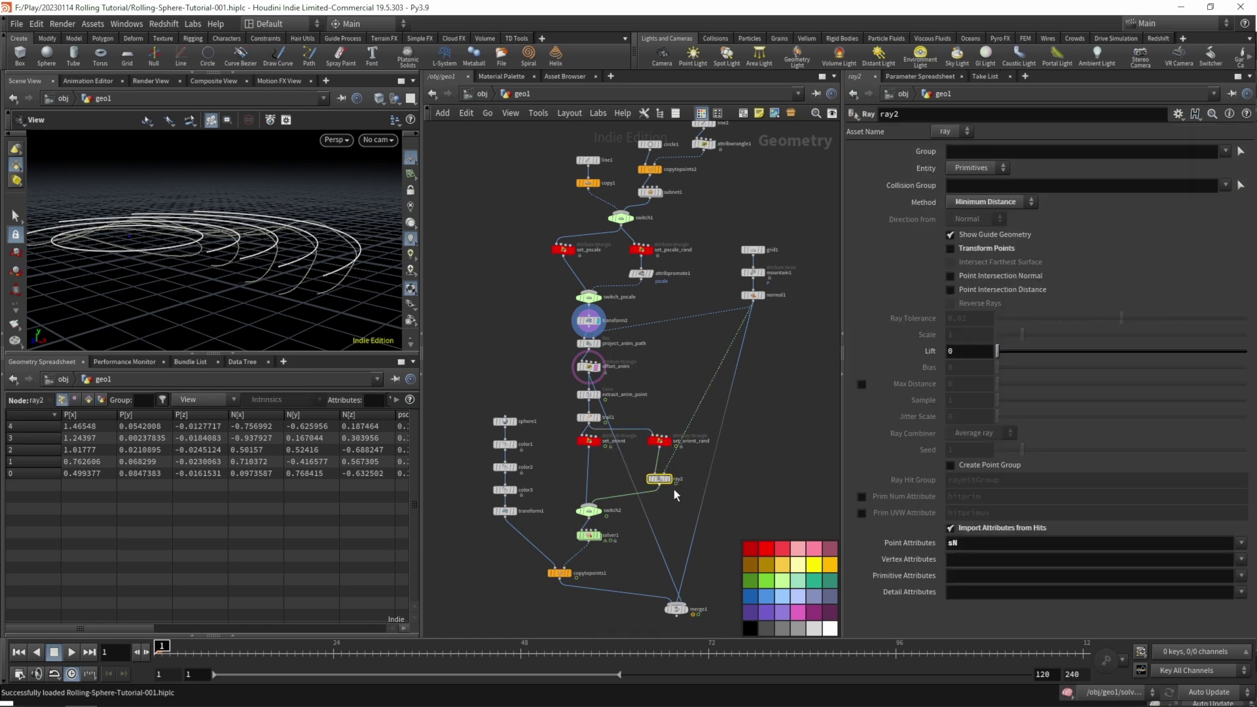
pyautogui.doubleClick(678, 480)
pyautogui.write('get_sN')
pyautogui.press('Return')
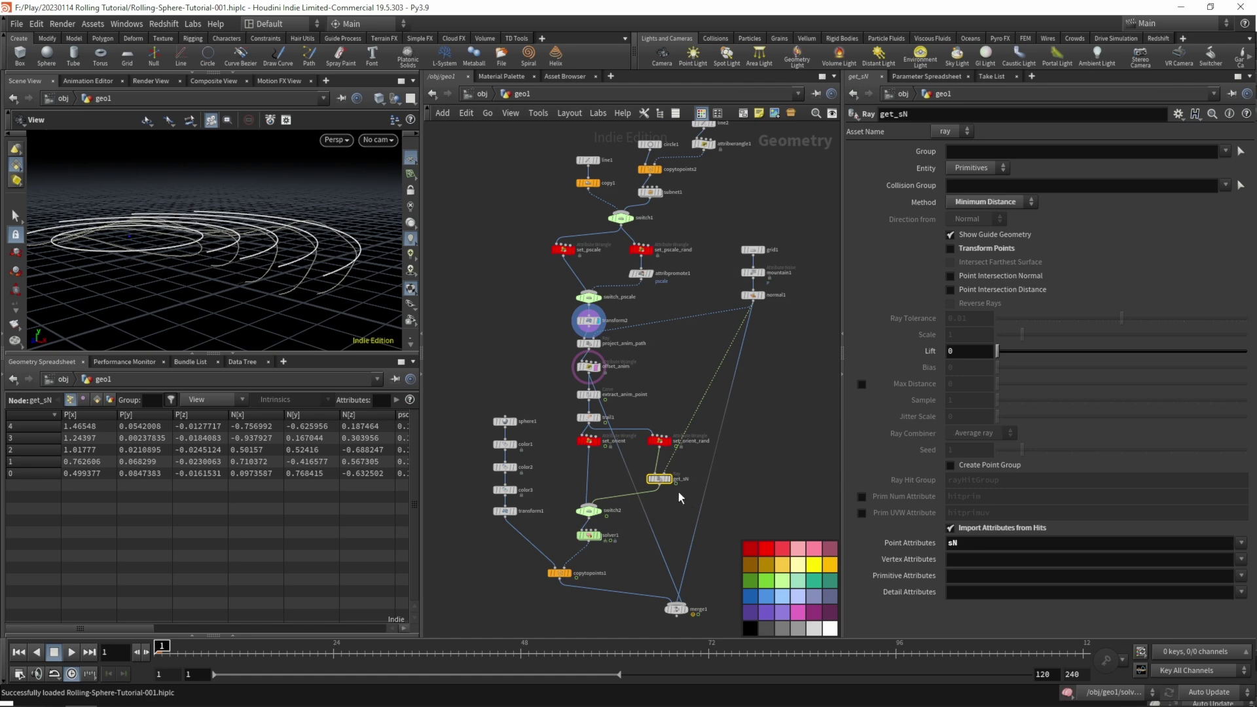
pyautogui.moveTo(592, 511); pyautogui.dragTo(593, 489)
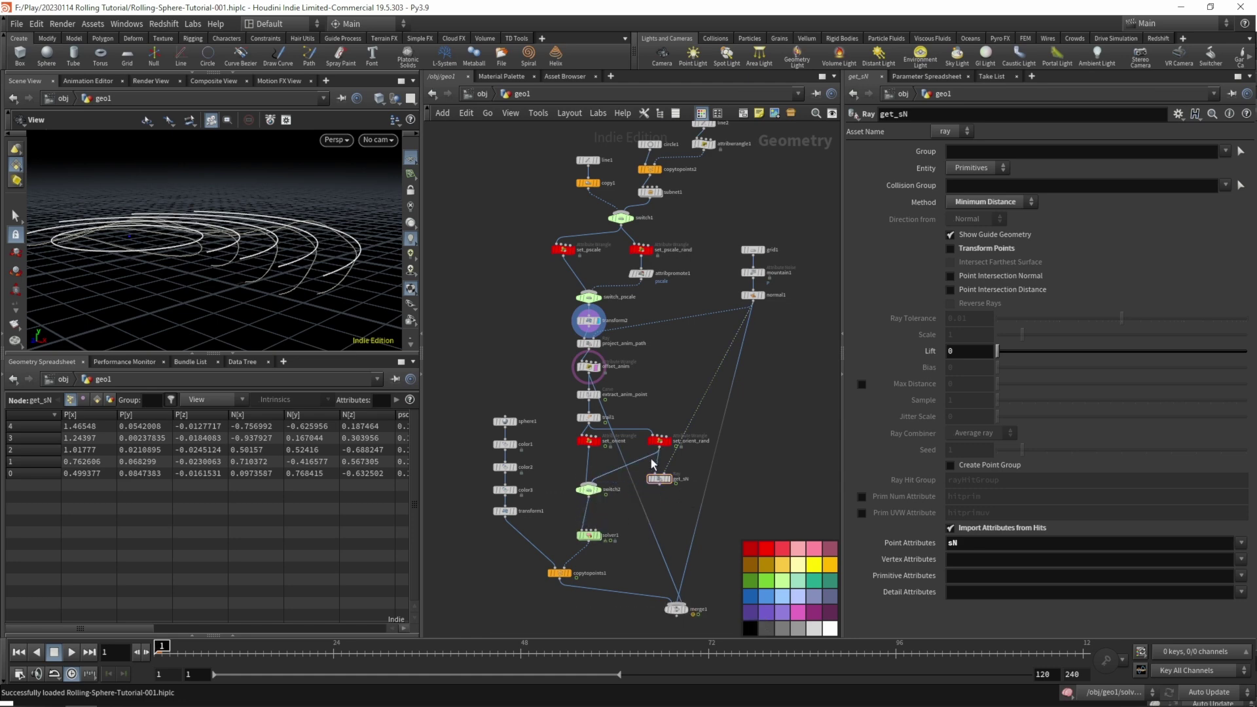
# Step: Insert get_sN into the wire after switch2 and place it to switch2's right
pyautogui.moveTo(662, 476); pyautogui.dragTo(617, 503)
pyautogui.click(617, 502)
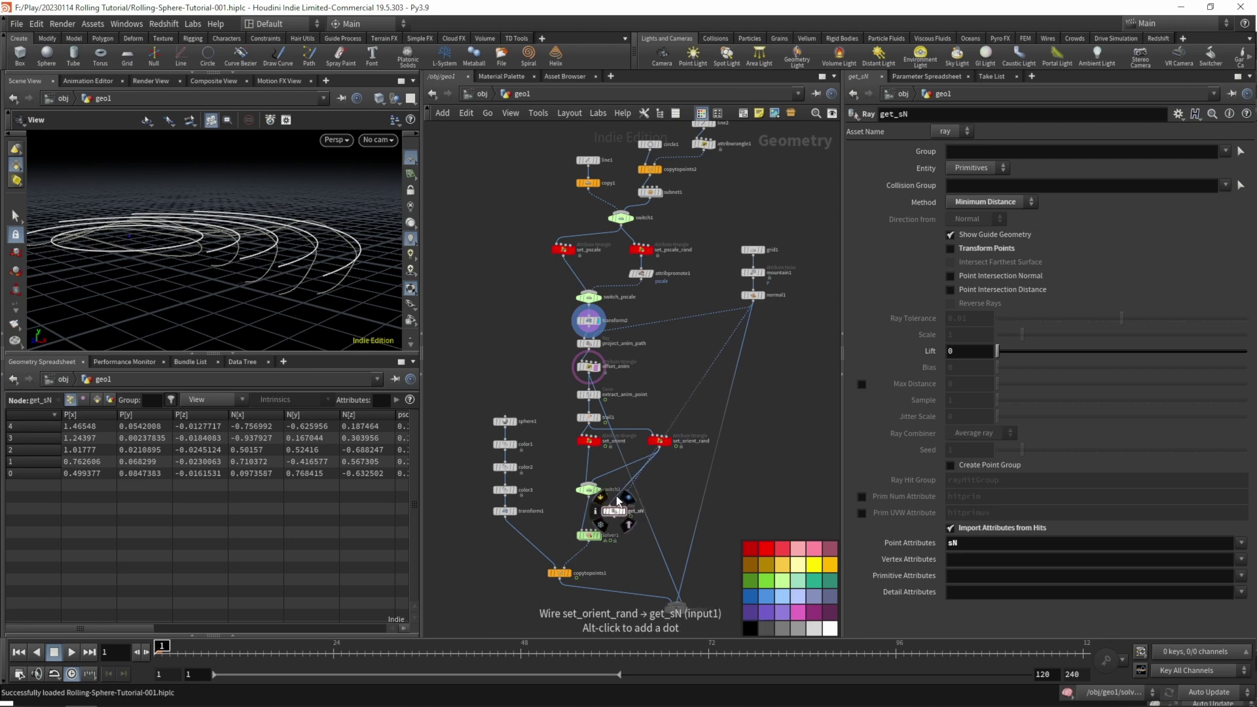
pyautogui.press('Escape')
pyautogui.click(614, 517)
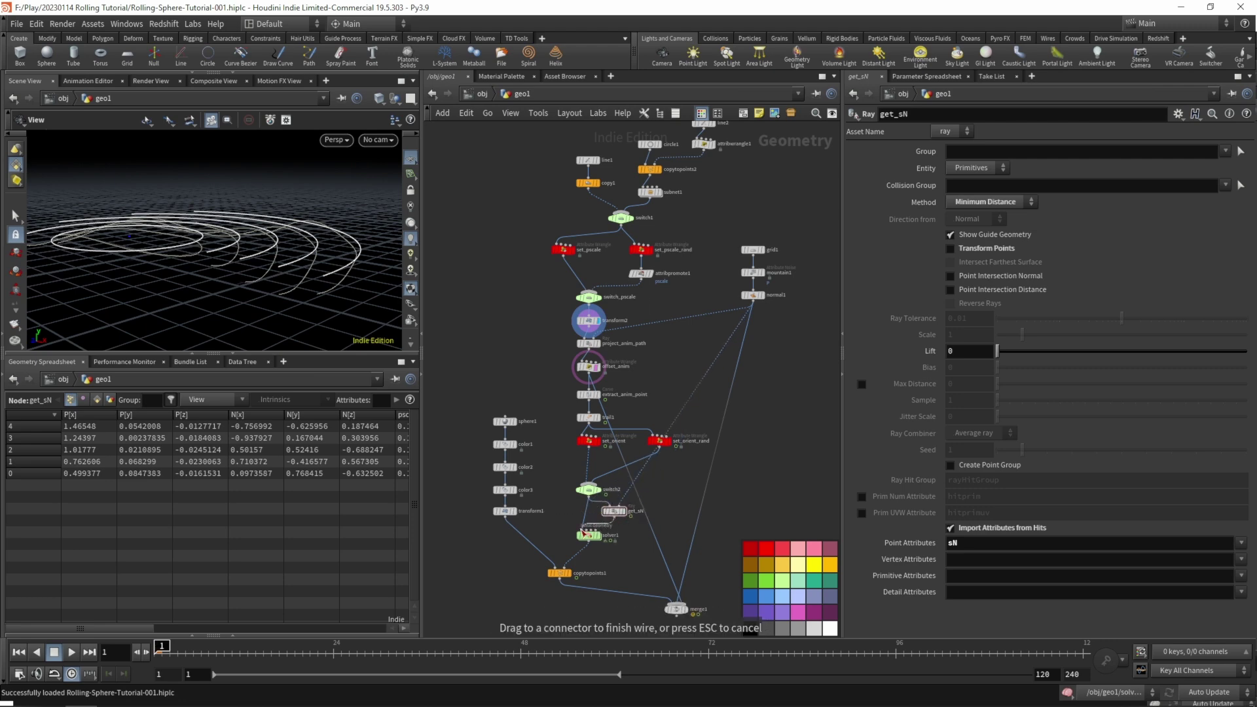
pyautogui.press('Escape')
pyautogui.moveTo(619, 513); pyautogui.dragTo(662, 513)
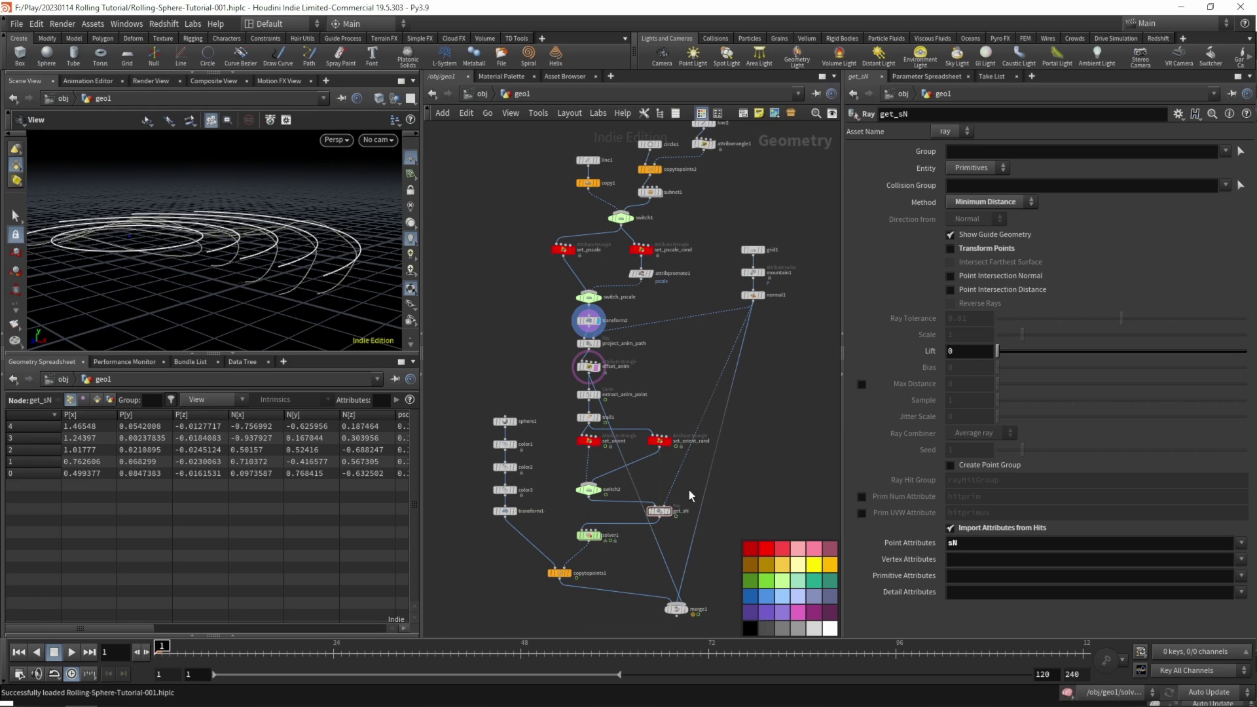
pyautogui.moveTo(590, 489); pyautogui.dragTo(590, 480)
# Step: Rename switch2 to switch_orient
pyautogui.doubleClick(621, 481)
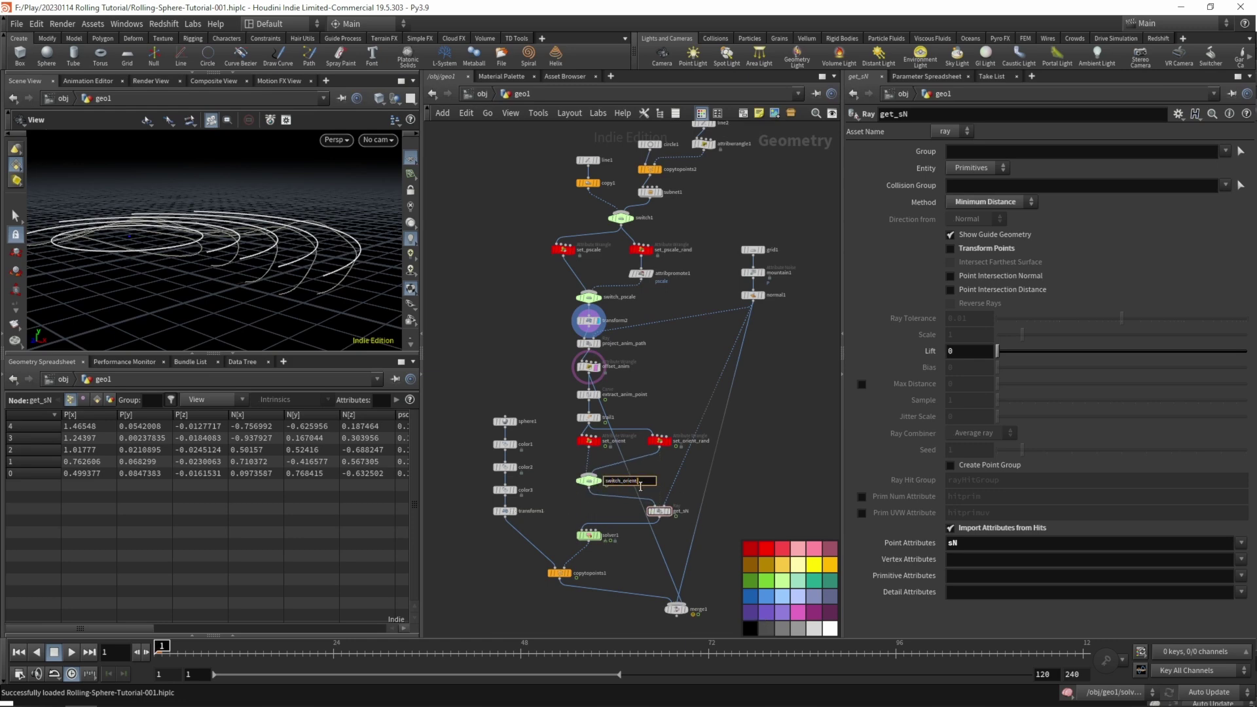
pyautogui.write('switch_orient')
pyautogui.press('Return')
# Step: Delete the v@sN = {0,1,0}; line from set_orient_rand's VEX code and tidy node positions
pyautogui.click(659, 440)
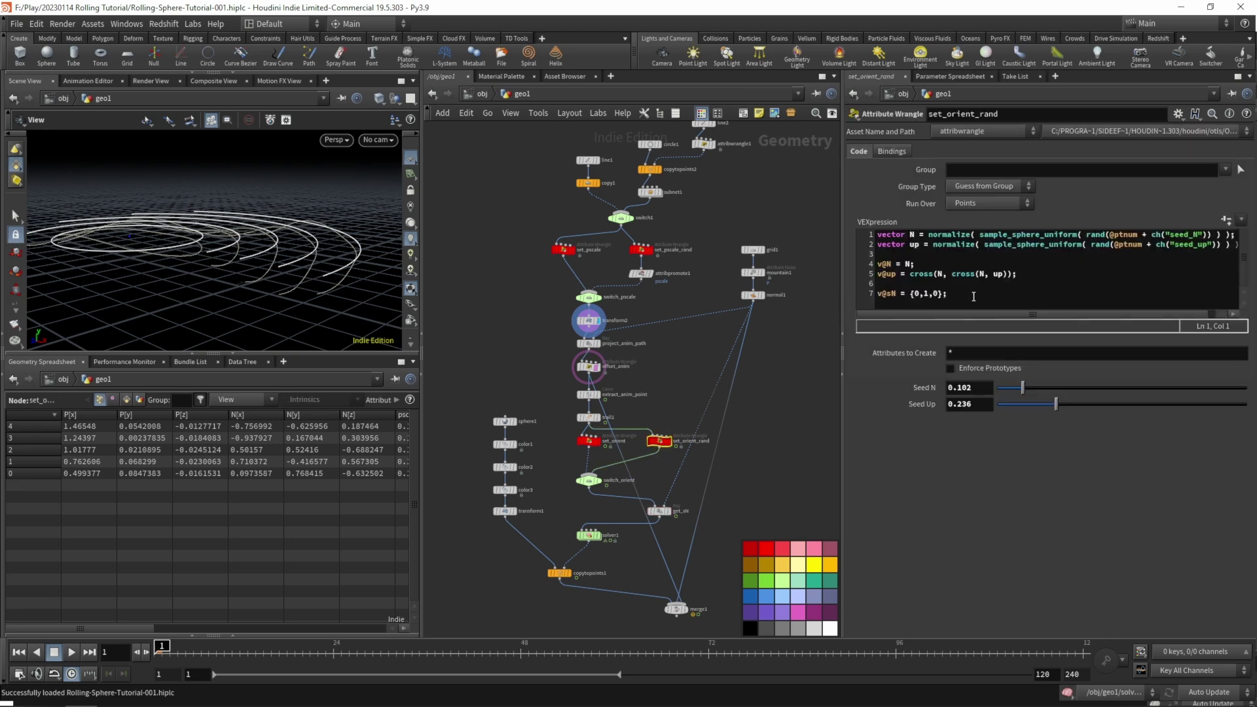
pyautogui.moveTo(973, 297); pyautogui.dragTo(857, 290)
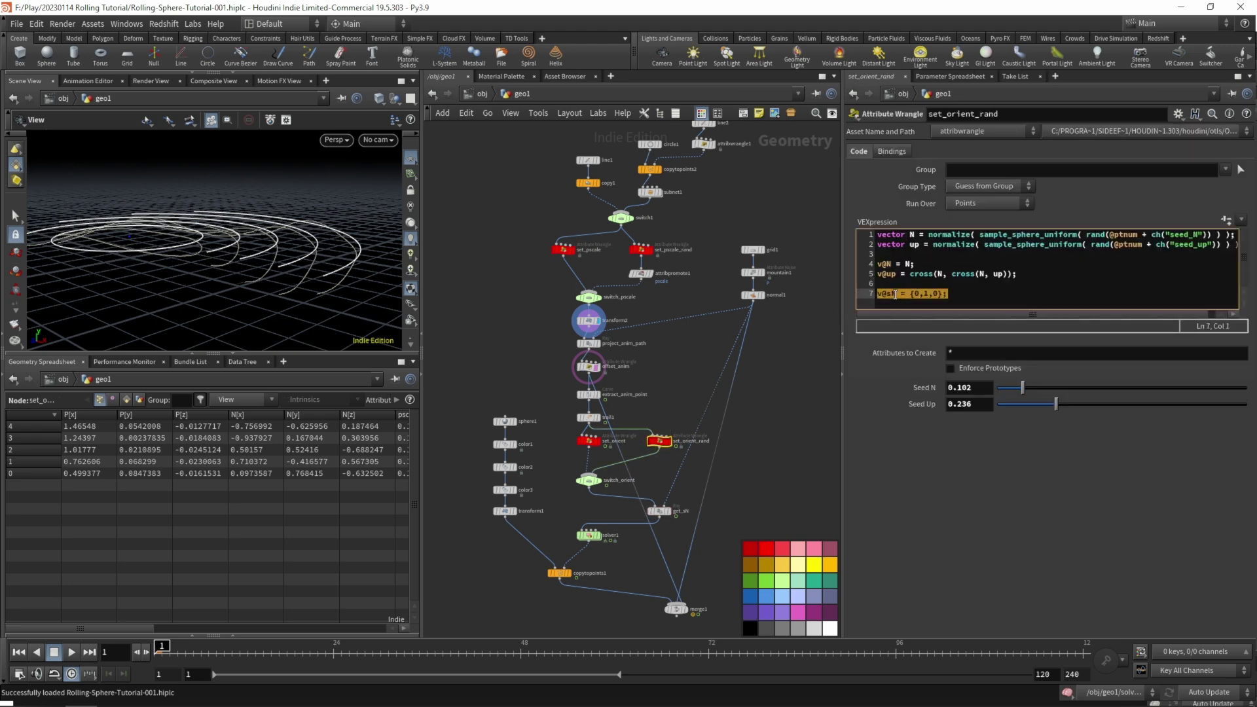
pyautogui.click(956, 296)
pyautogui.moveTo(957, 297); pyautogui.dragTo(897, 288)
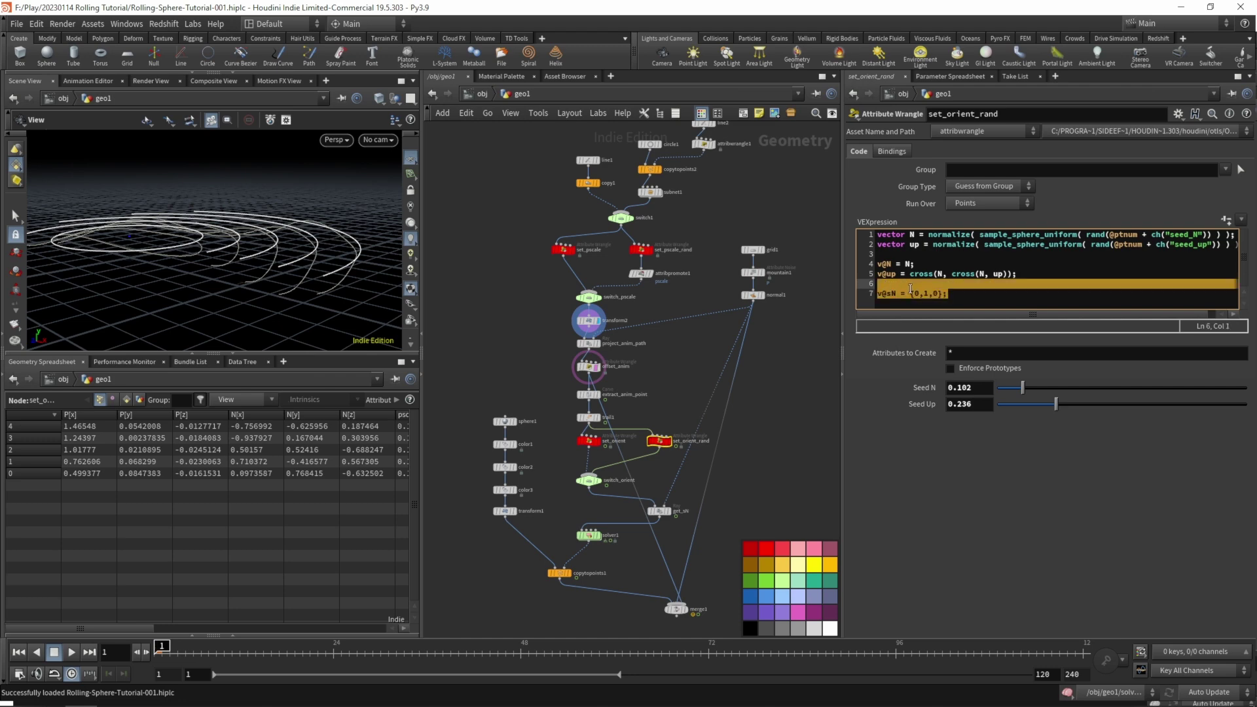
pyautogui.press('BackSpace')
pyautogui.press('BackSpace')
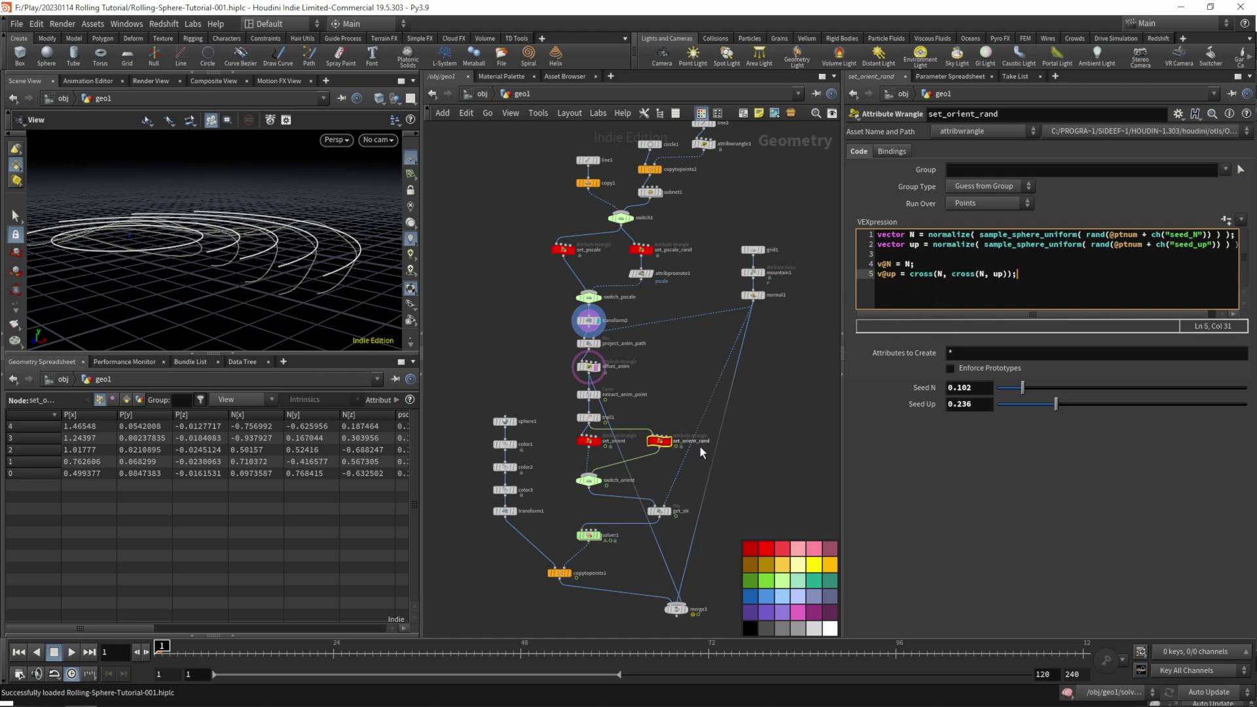
pyautogui.click(667, 464)
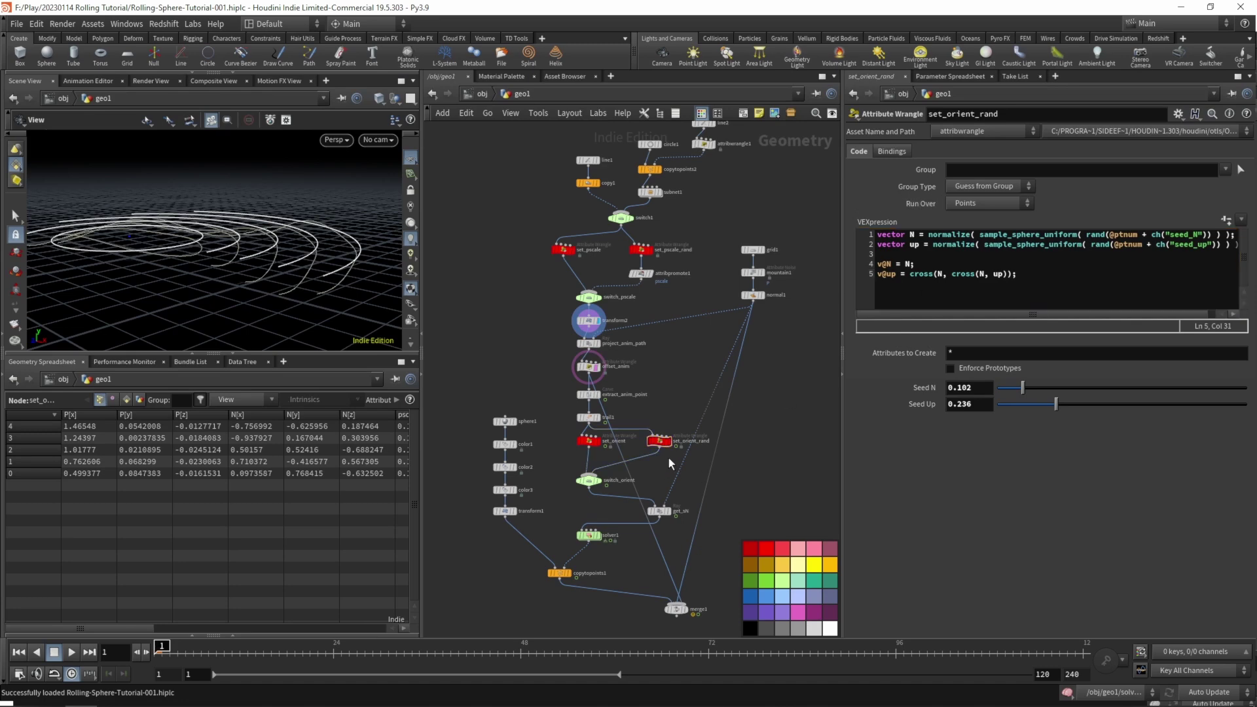
pyautogui.moveTo(661, 512); pyautogui.dragTo(660, 503)
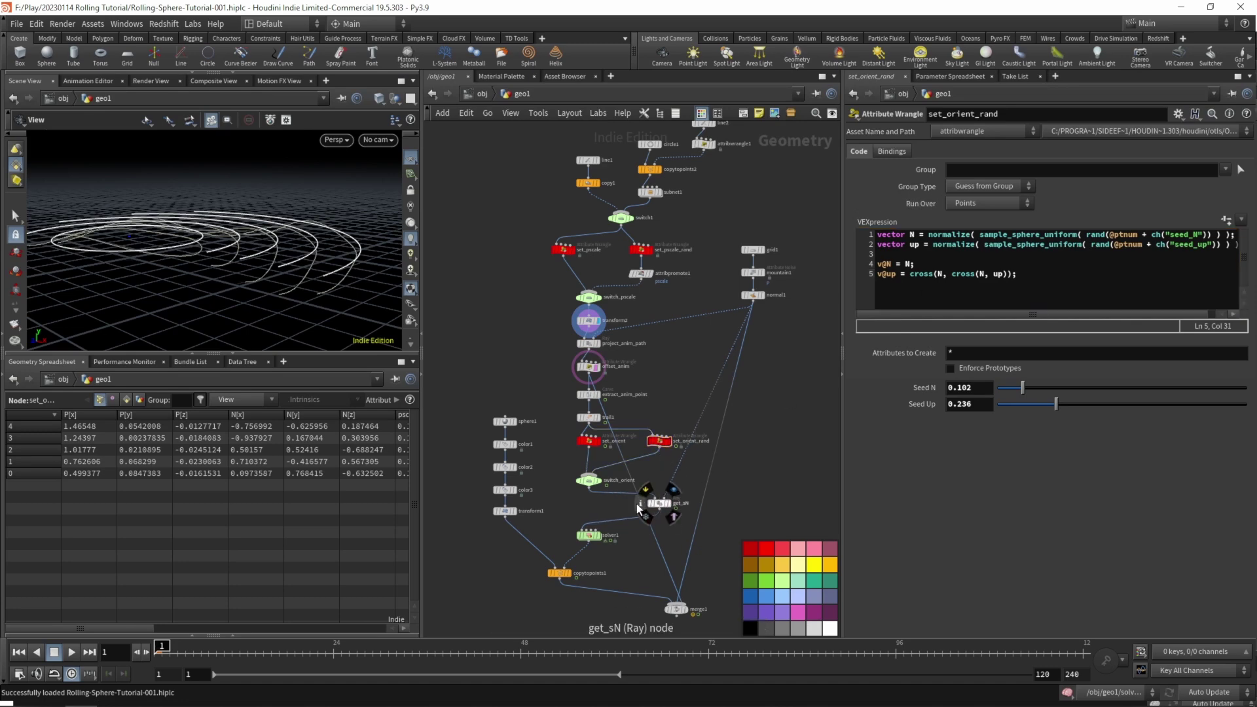
pyautogui.moveTo(591, 483); pyautogui.dragTo(592, 477)
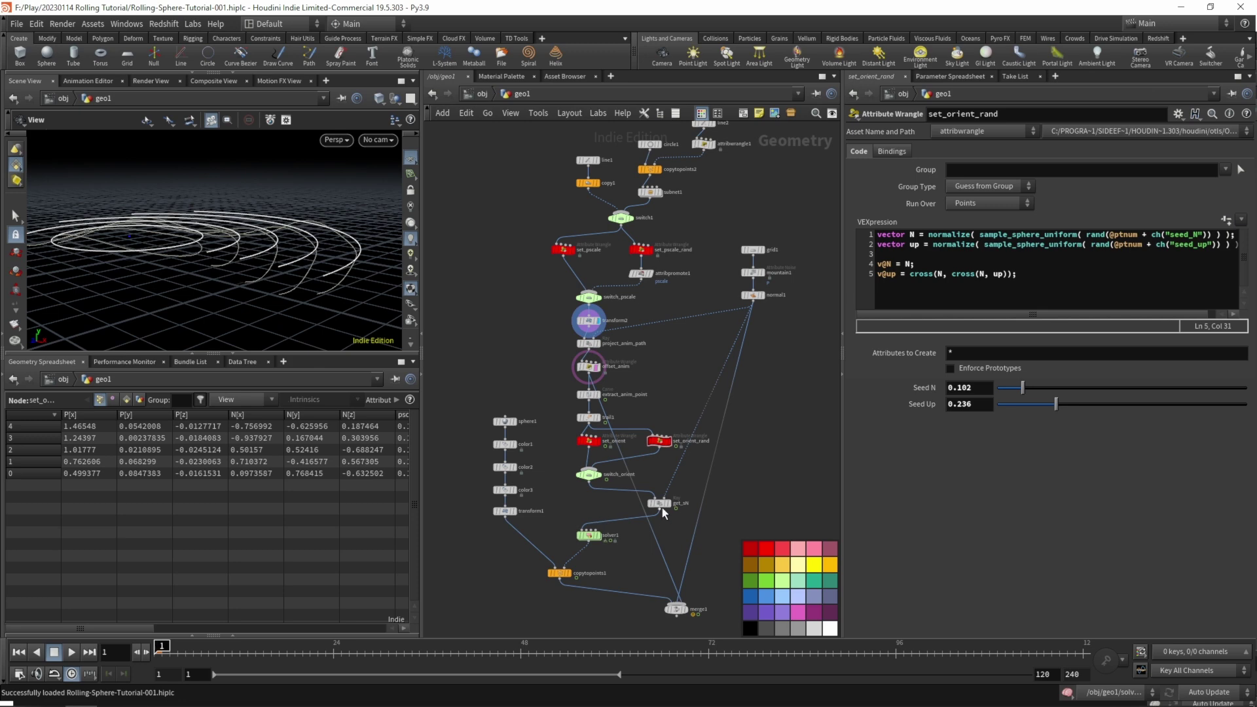
pyautogui.press('Tab')
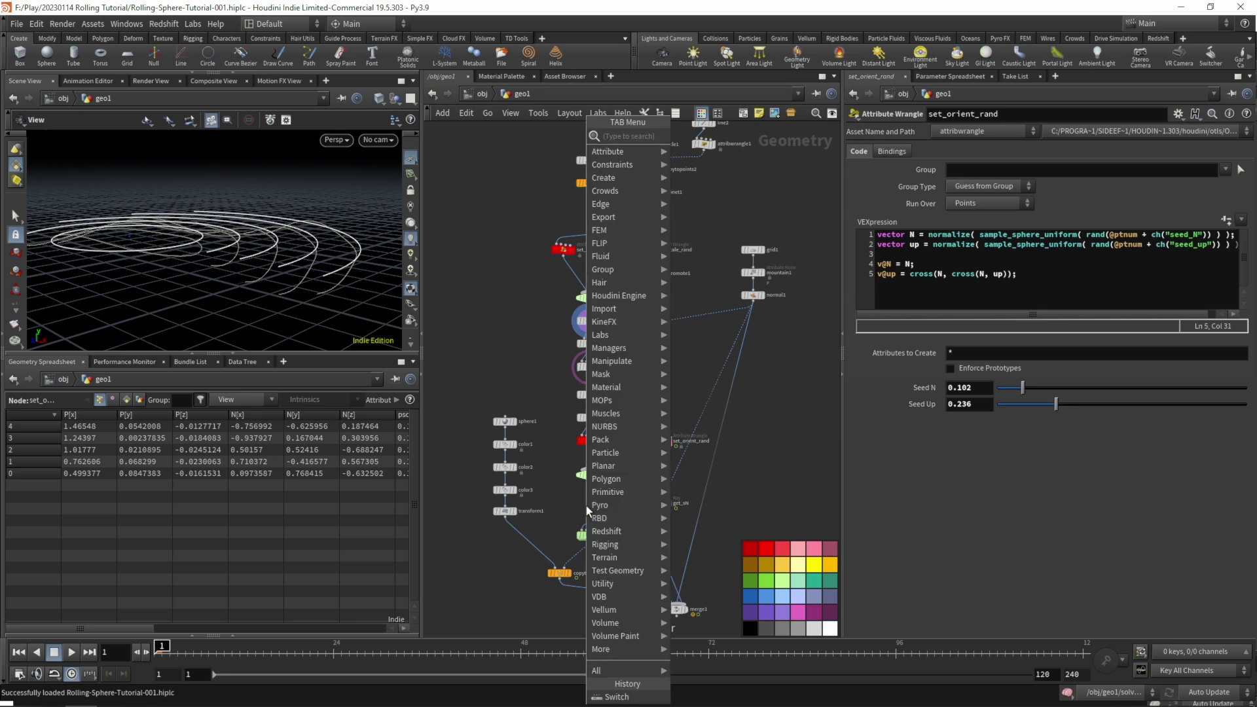
# Step: Add the attribute delete node below get_sN and enter sN as its point attribute
pyautogui.write('attrib')
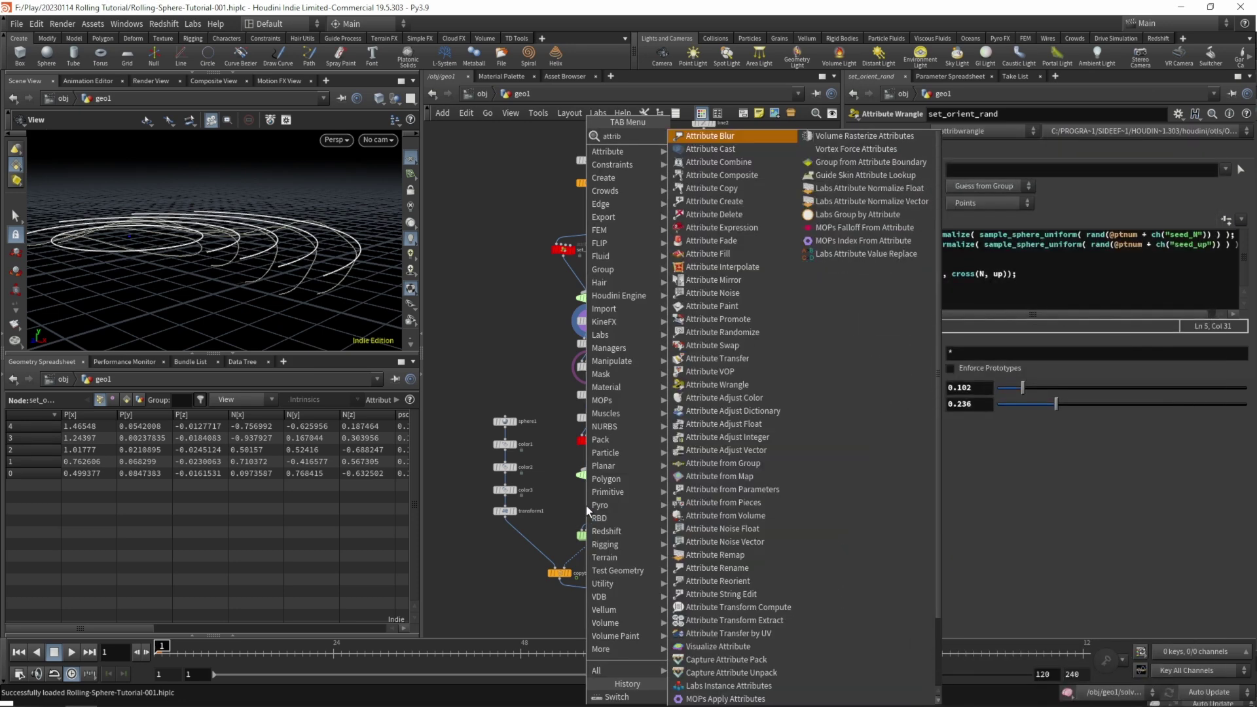
pyautogui.write('wr')
pyautogui.press('Return')
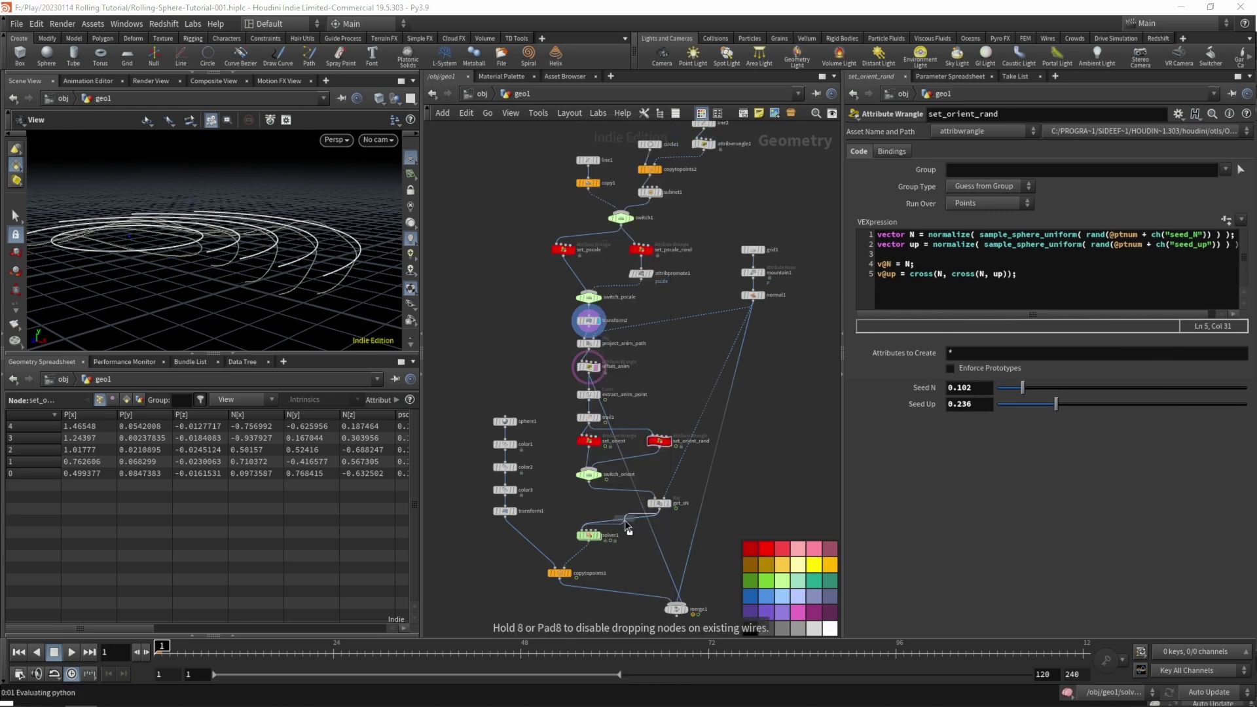
pyautogui.click(622, 521)
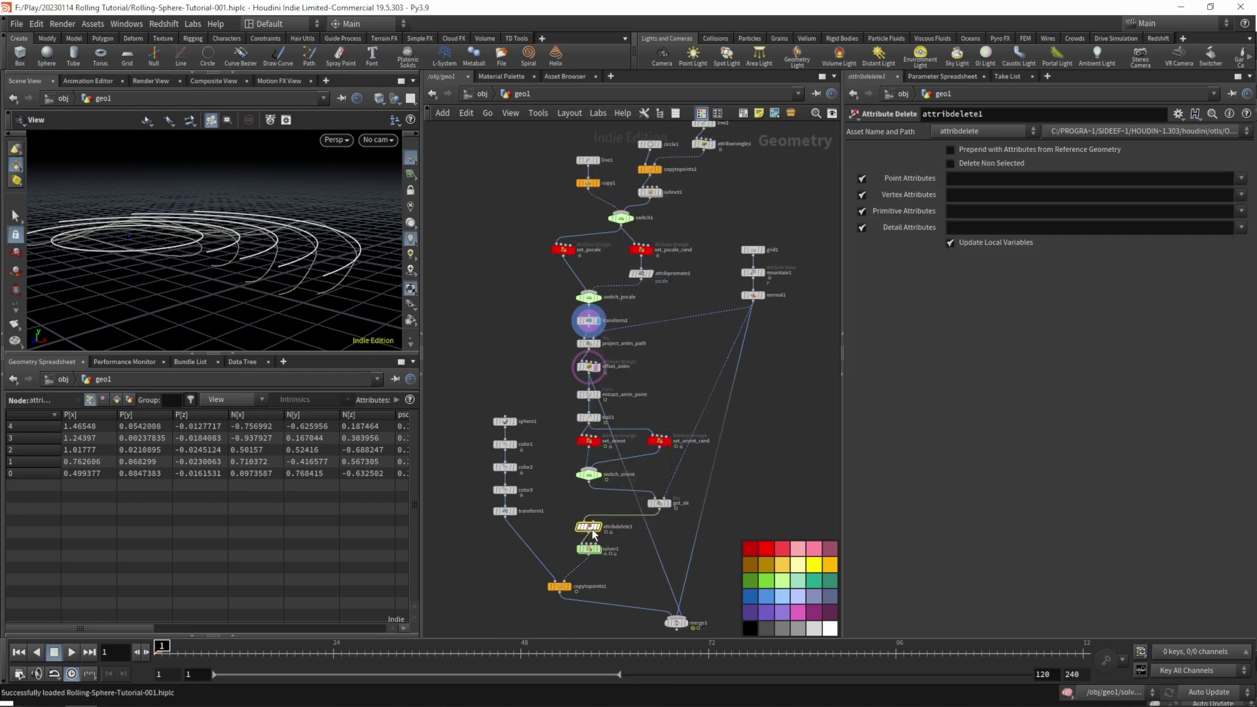
pyautogui.click(975, 179)
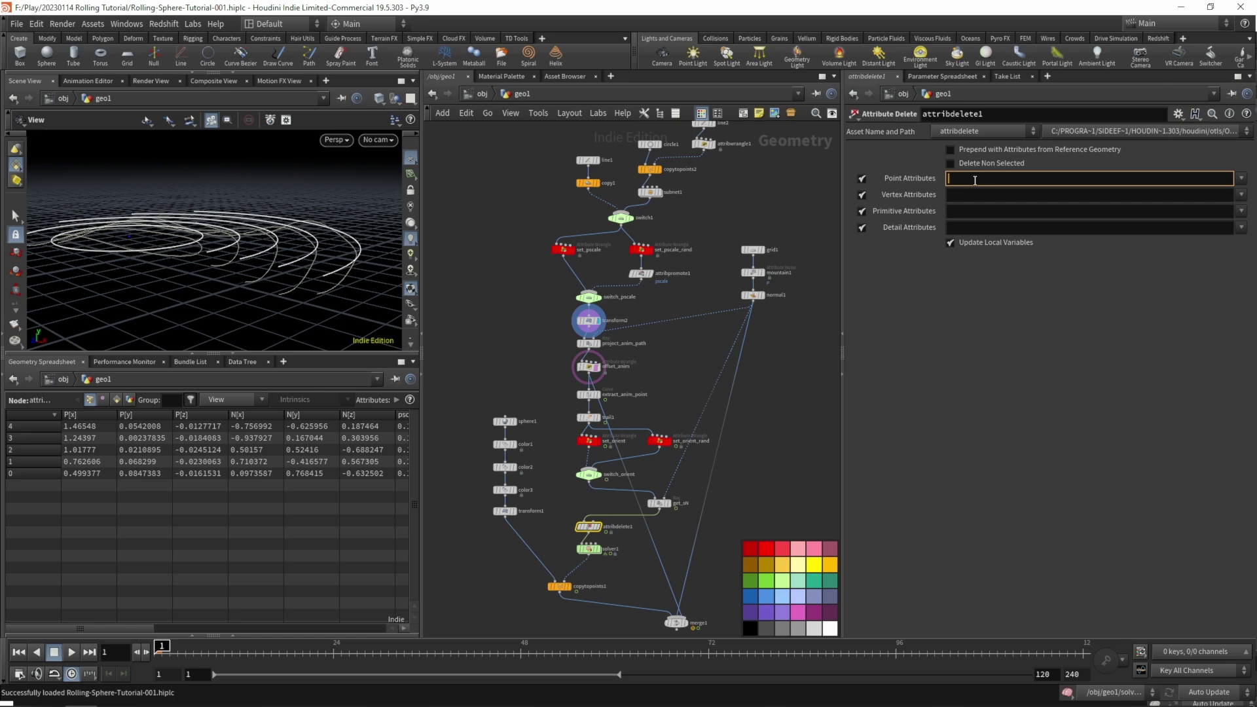
pyautogui.write('sN')
pyautogui.press('Return')
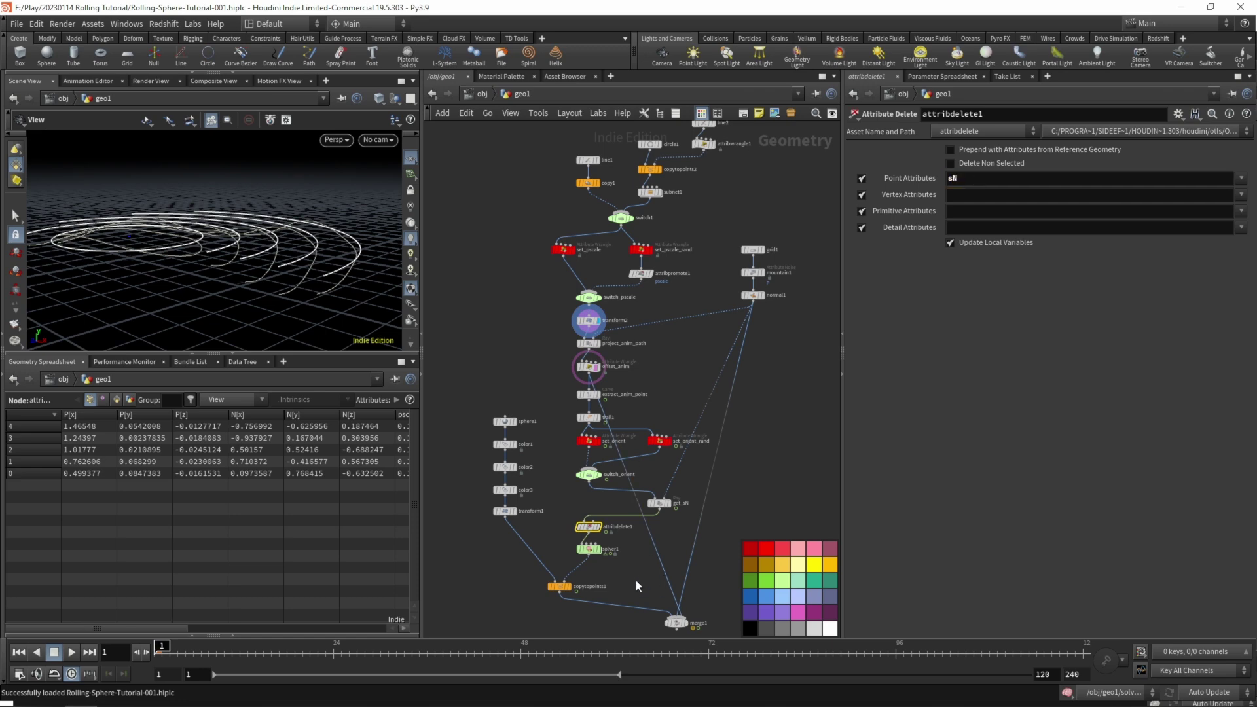
# Step: Compare get_sN and attribdelete1 settings, scrolling the Geometry Spreadsheet to the sN columns
pyautogui.click(660, 503)
pyautogui.moveTo(144, 629); pyautogui.dragTo(275, 628)
pyautogui.click(588, 526)
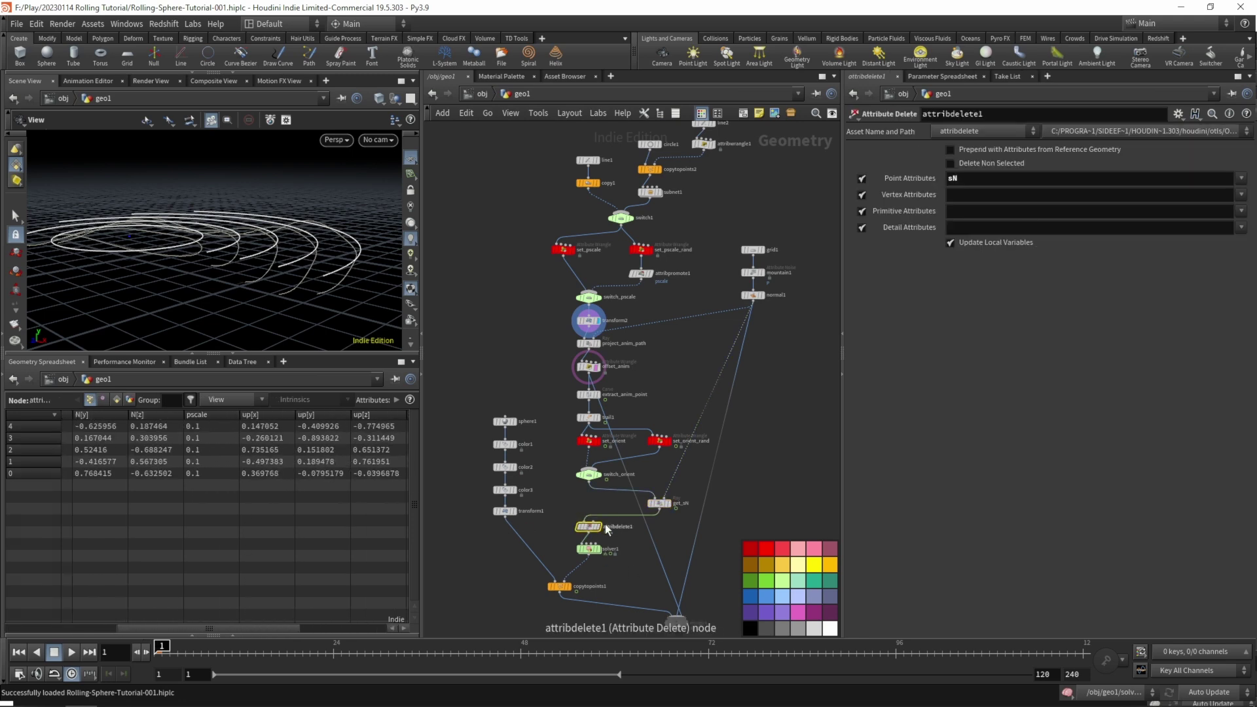
pyautogui.moveTo(228, 627); pyautogui.dragTo(84, 619)
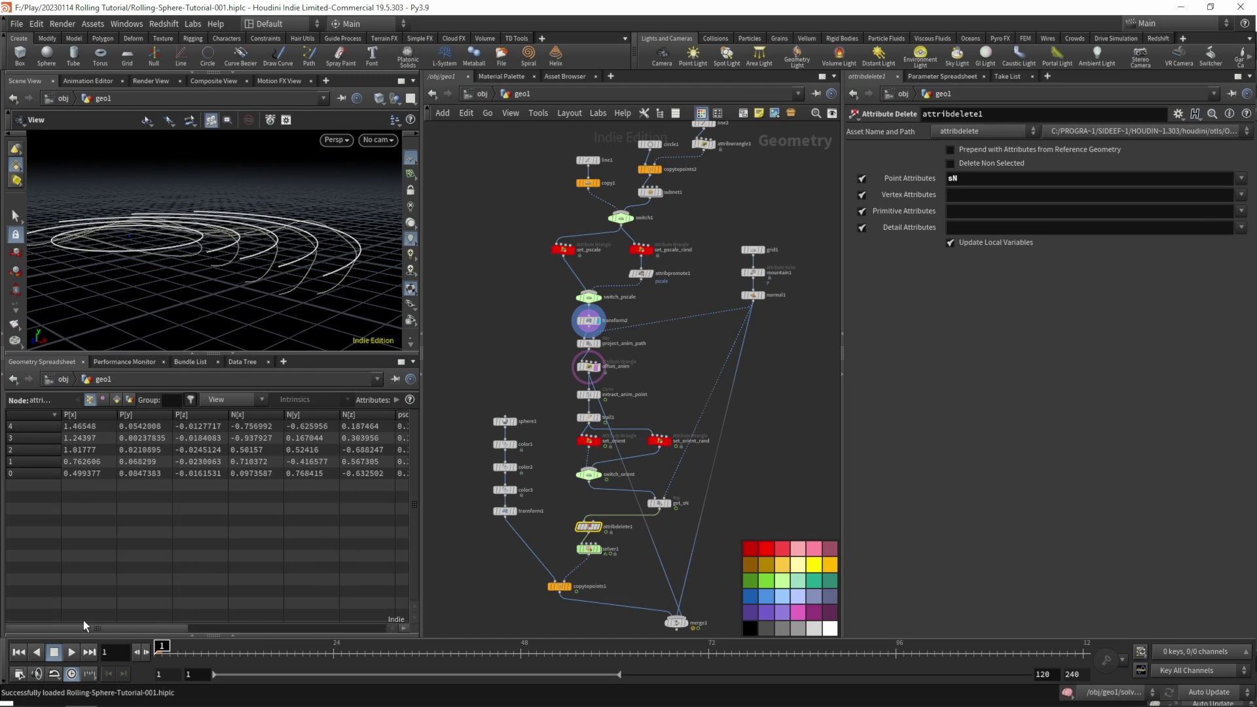
pyautogui.click(668, 502)
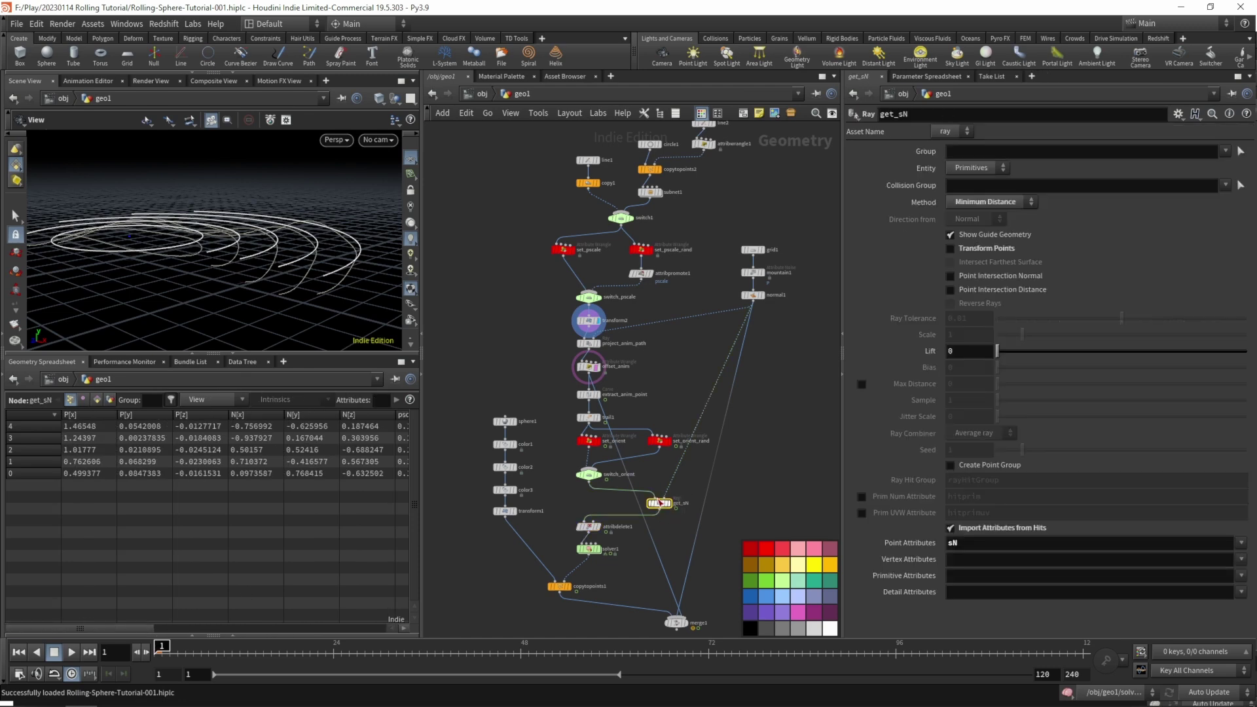
# Step: Open get_sN's info window and enable the vector visualizer from the viewport Visualizers menu
pyautogui.click(626, 502)
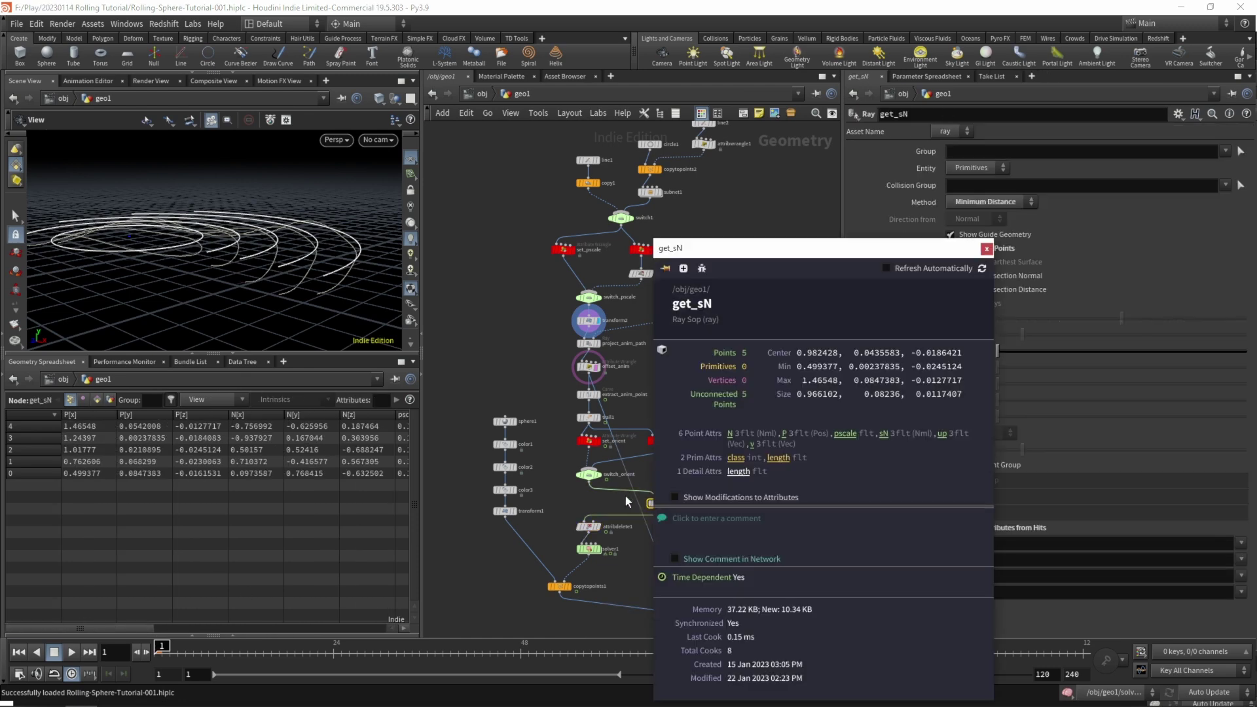
pyautogui.moveTo(782, 252); pyautogui.dragTo(598, 171)
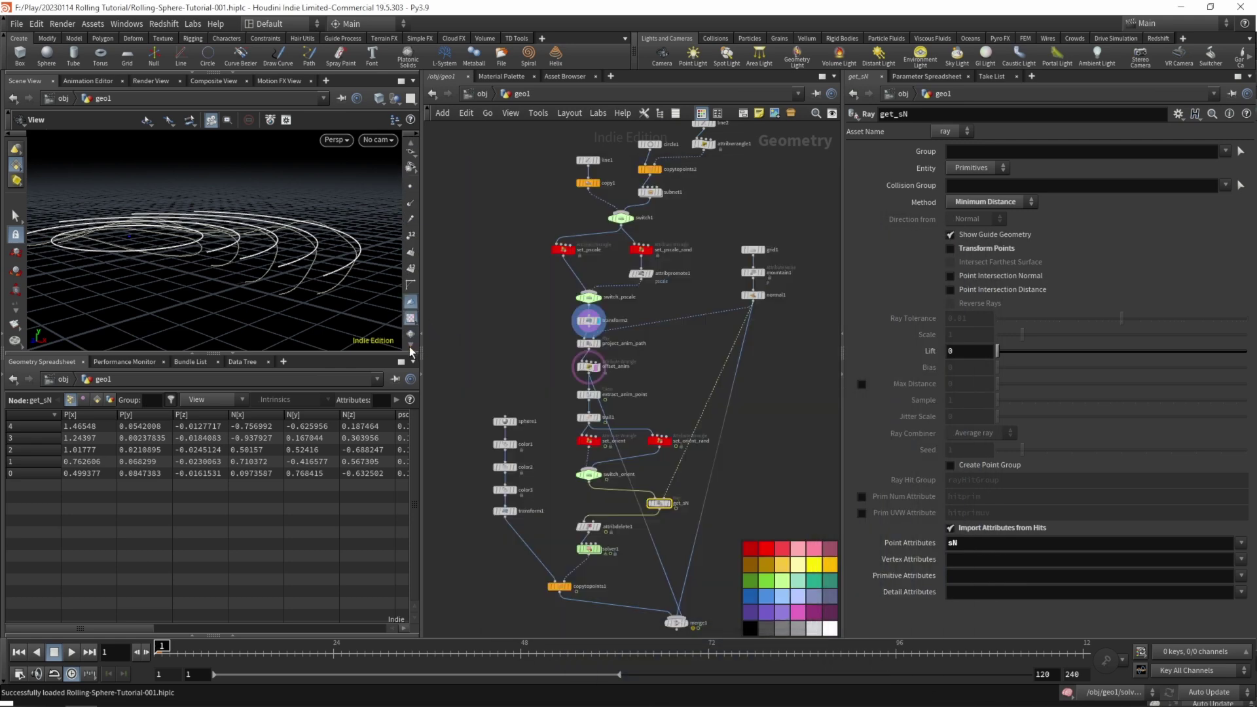
pyautogui.scroll(-5, 411, 347)
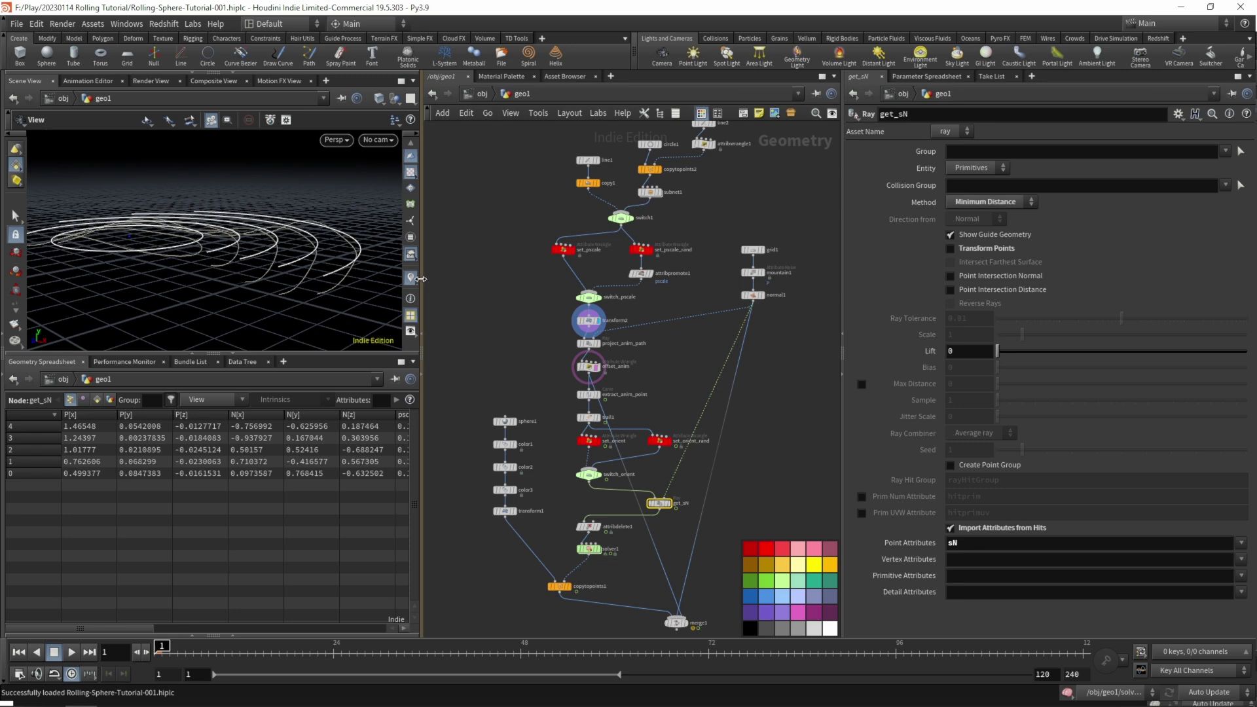
pyautogui.click(410, 278)
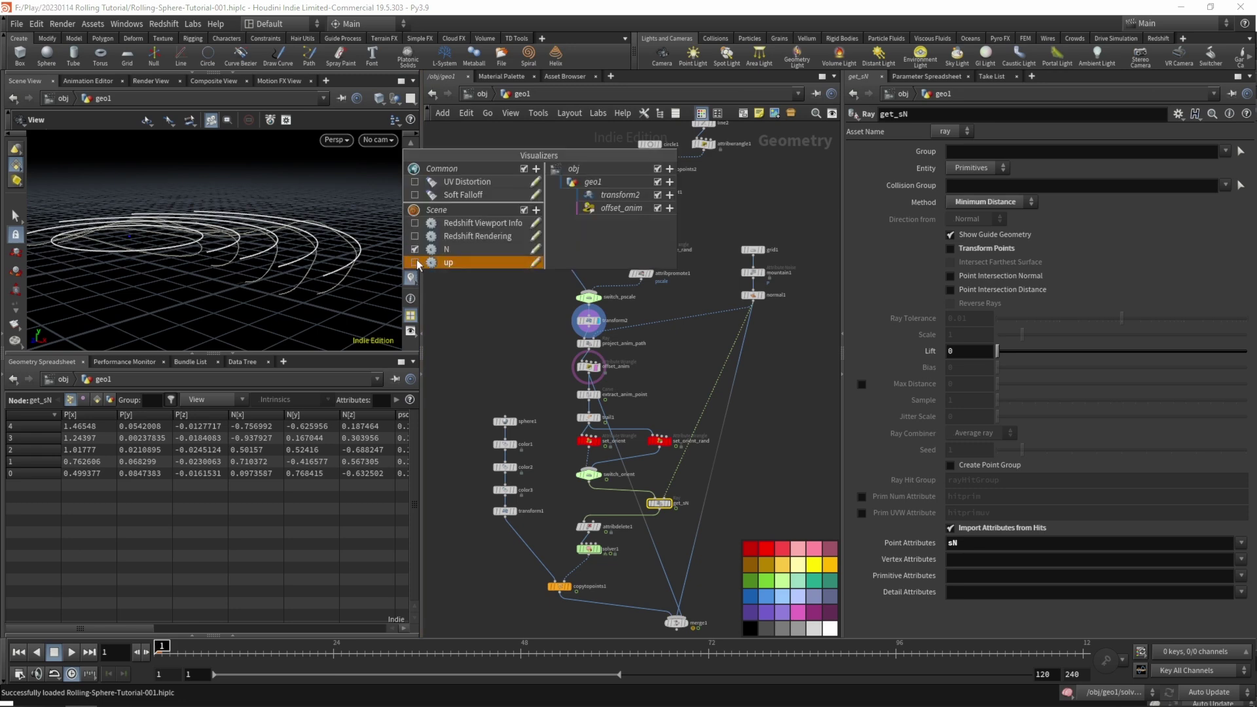
pyautogui.click(415, 262)
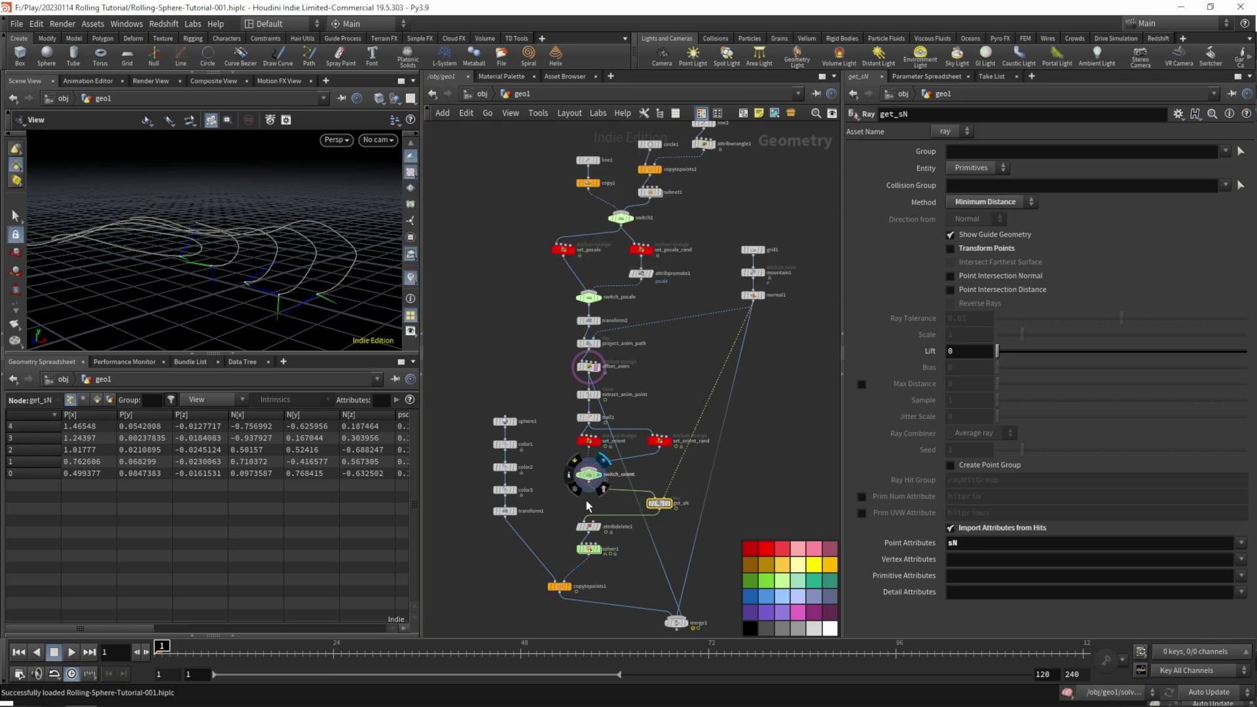
# Step: Close get_sN's info window and bring up the viewport visualizer list again
pyautogui.click(586, 473)
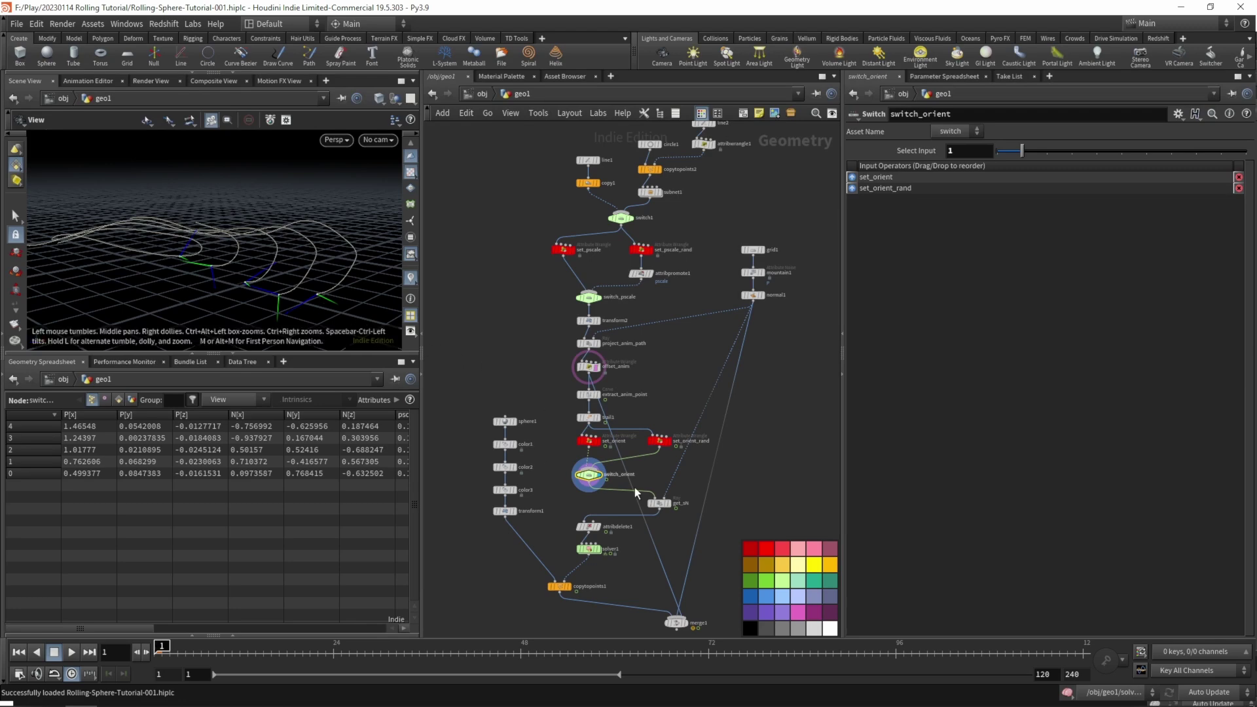
pyautogui.click(661, 504)
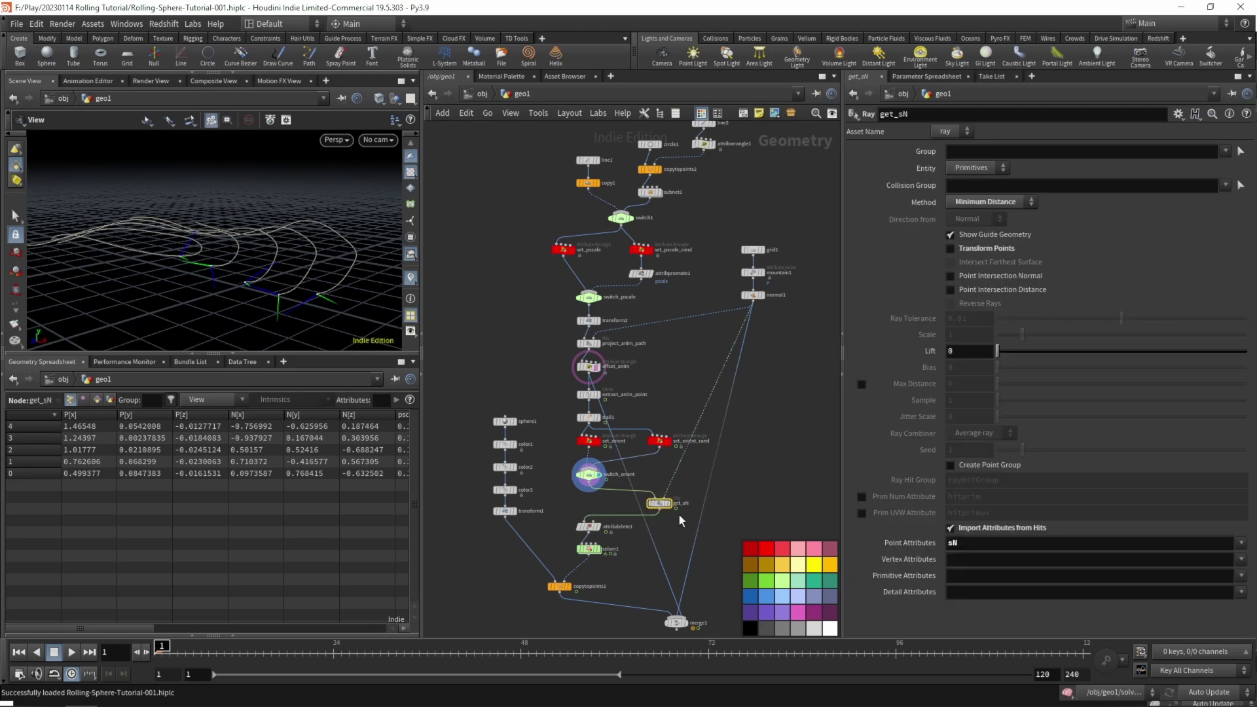
pyautogui.press('c')
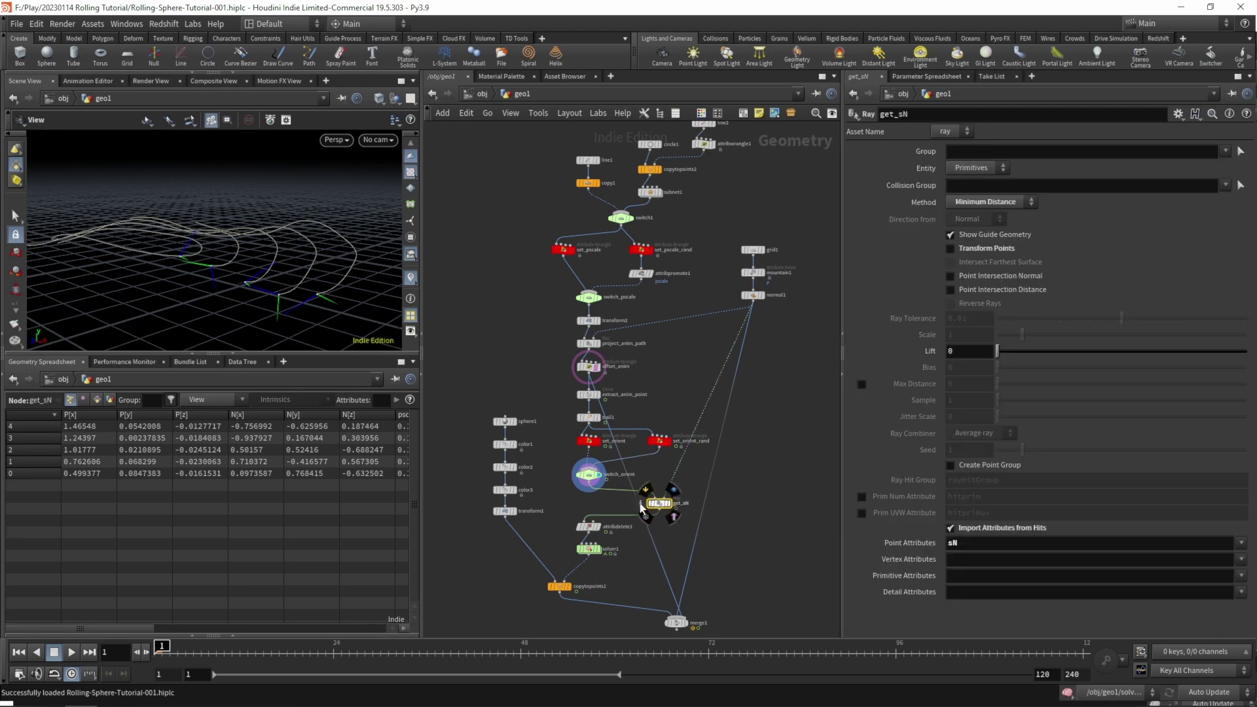
pyautogui.click(641, 504)
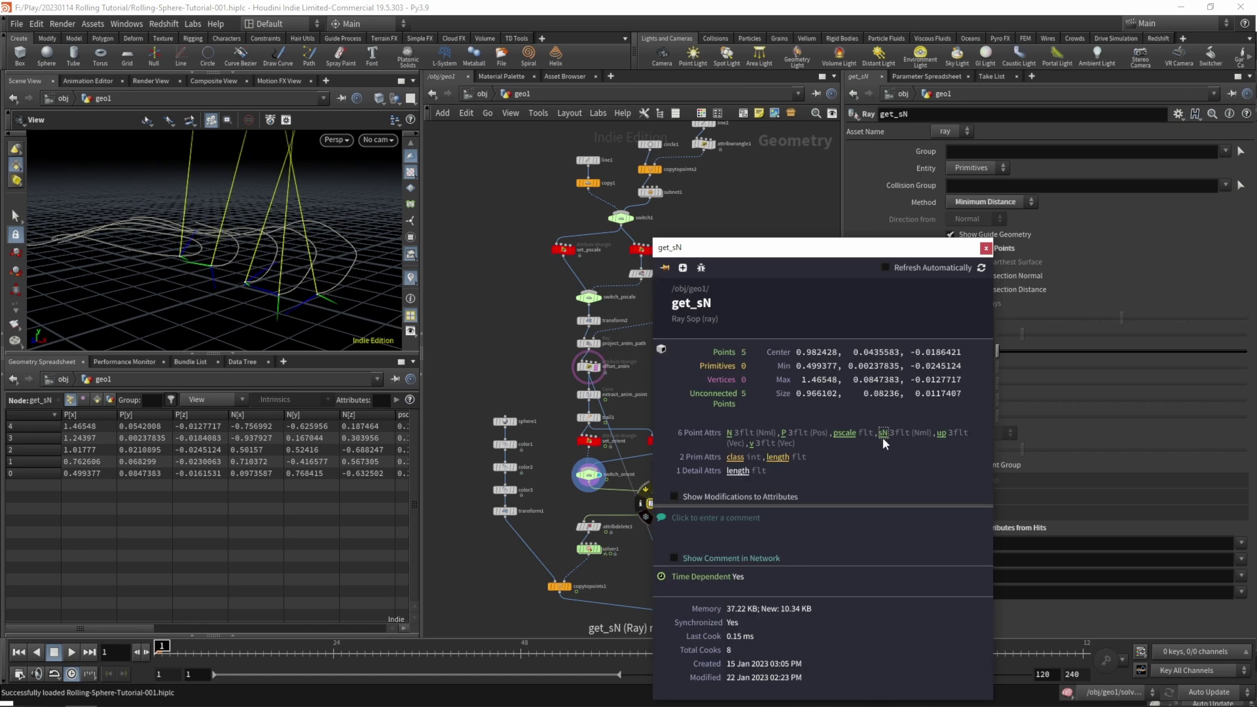
pyautogui.click(986, 247)
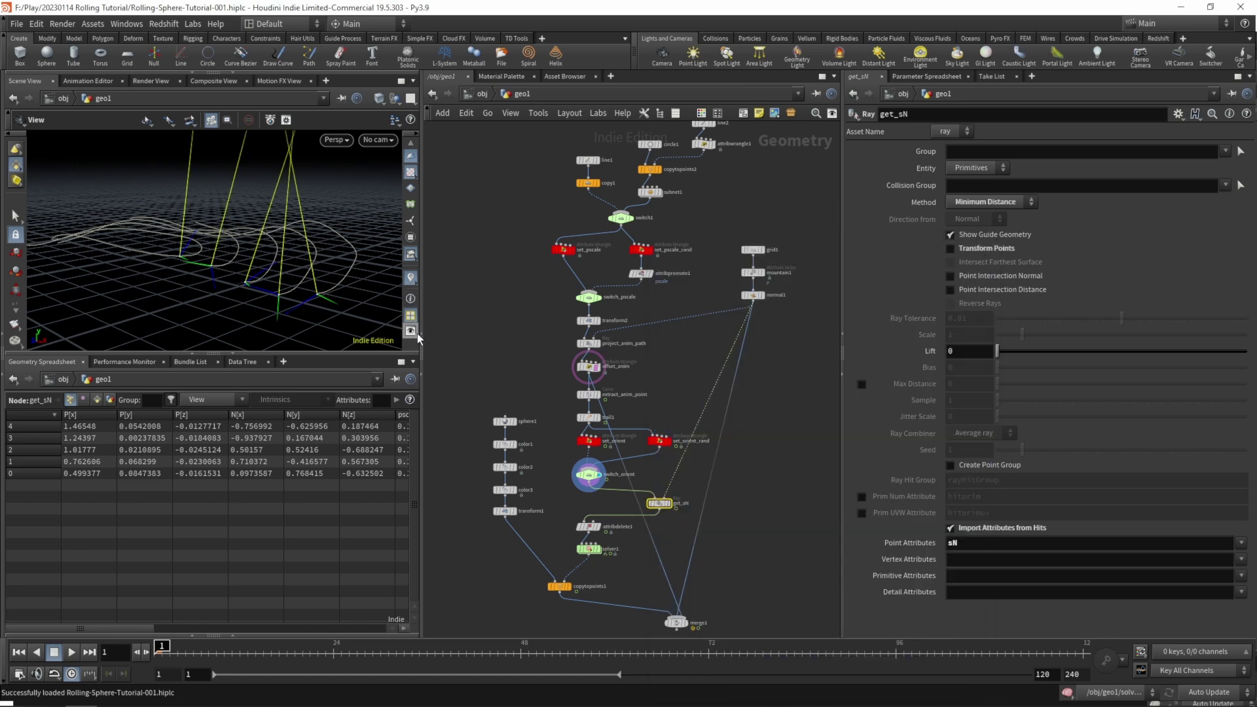
pyautogui.click(411, 279)
# Step: Give the sN visualizer a red marker colour and 0.1 length scale, then close the editor
pyautogui.click(531, 266)
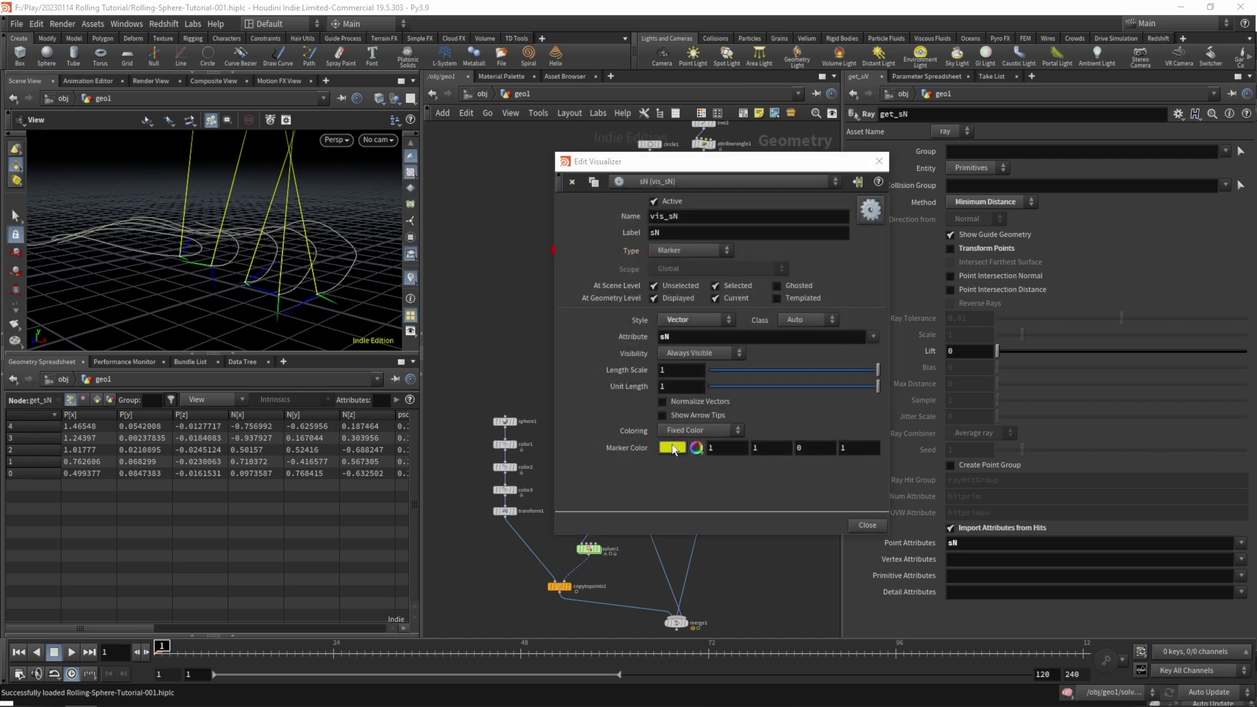
pyautogui.click(673, 449)
pyautogui.click(635, 357)
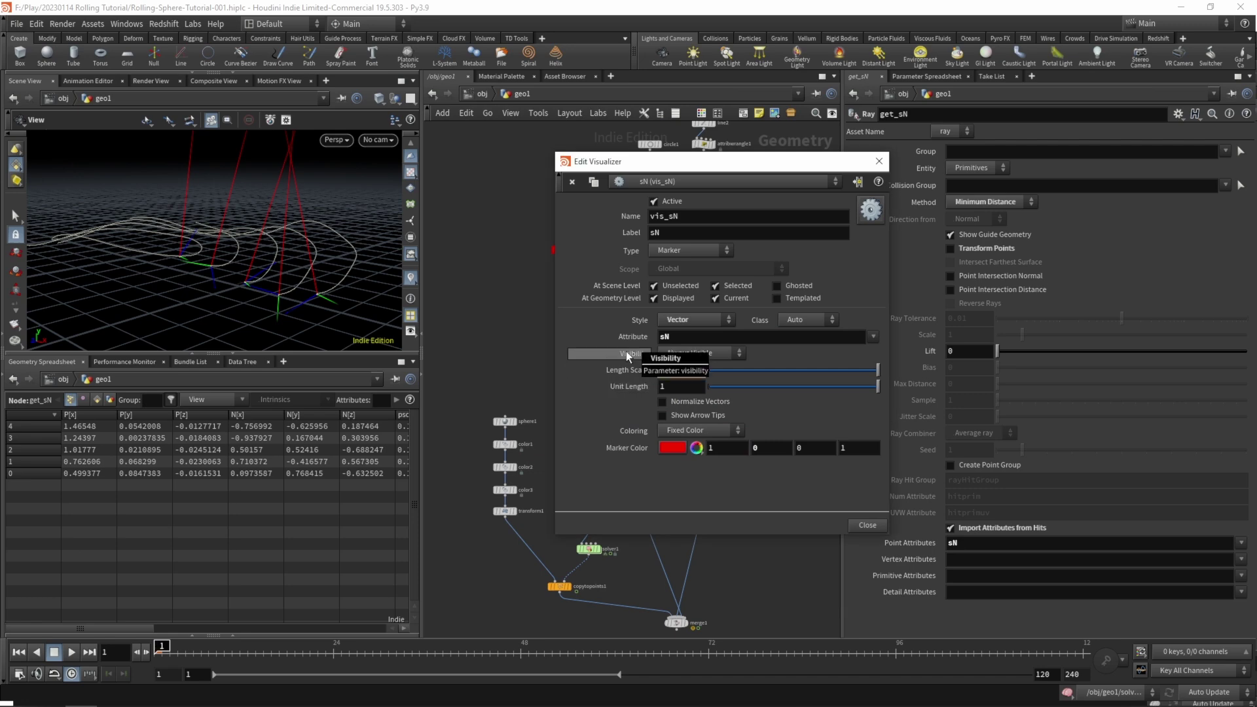
pyautogui.press('Tab')
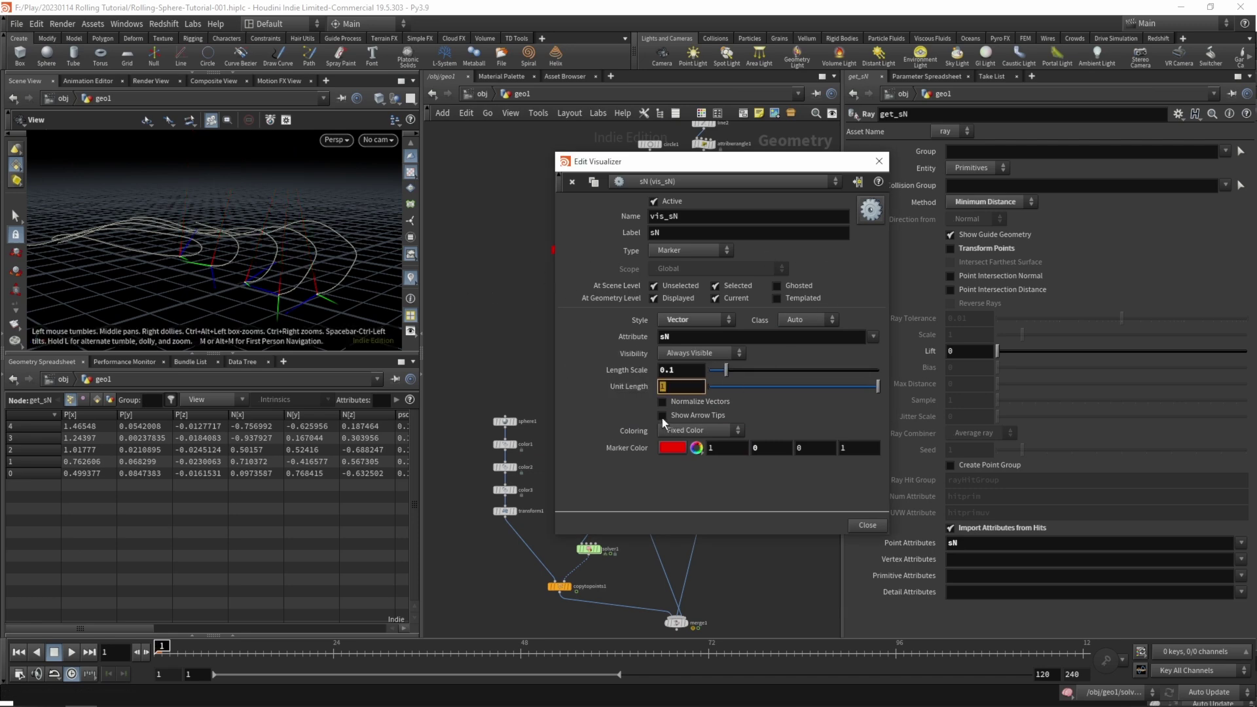
pyautogui.click(879, 162)
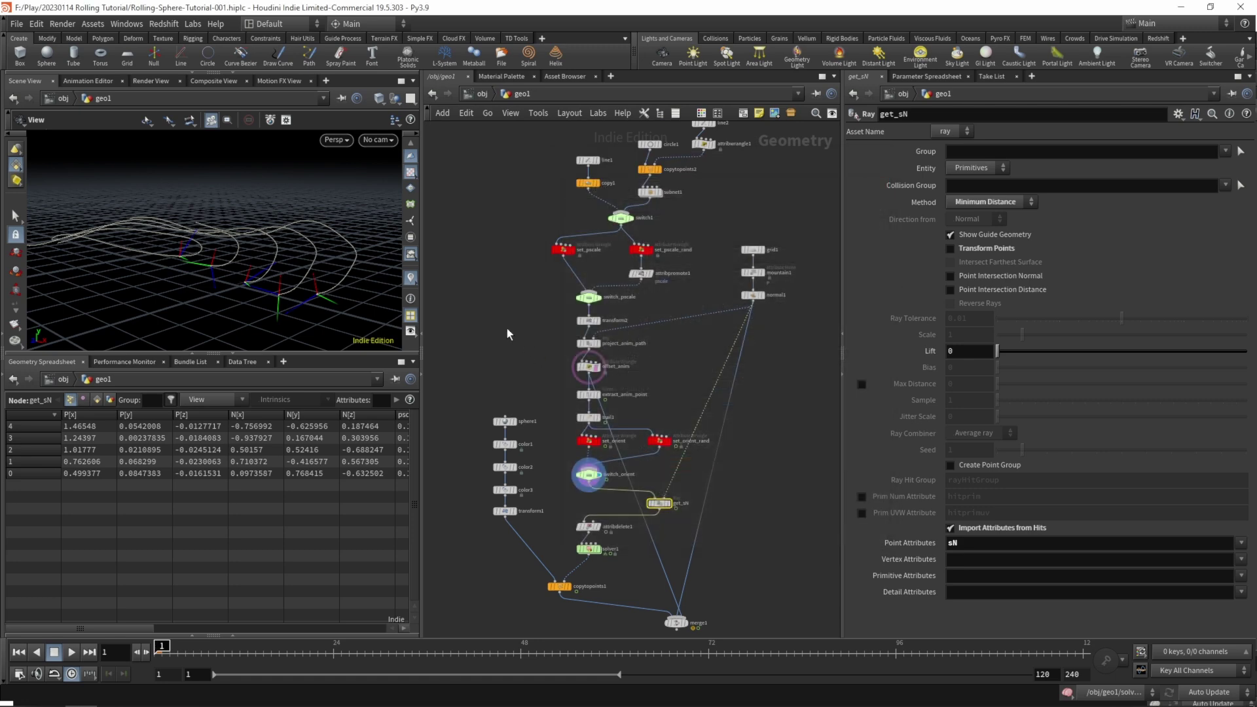
# Step: Set the display flag on attribdelete1
pyautogui.click(643, 556)
pyautogui.click(597, 527)
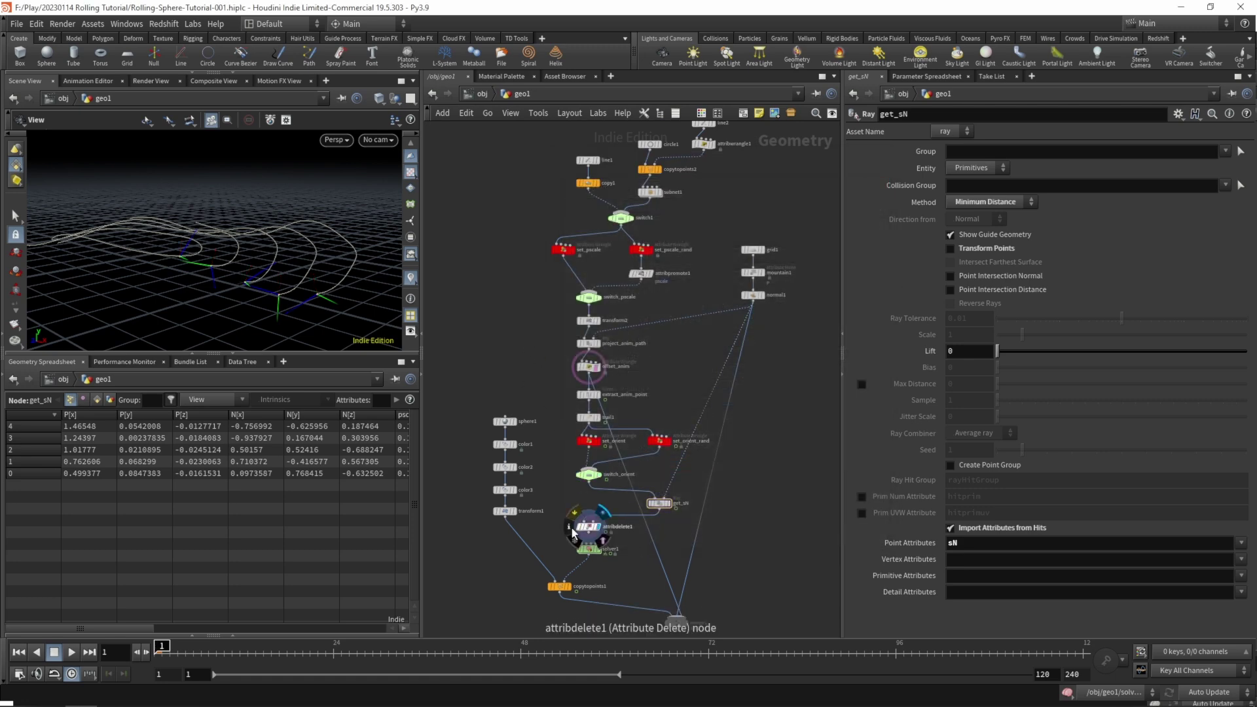
pyautogui.click(587, 526)
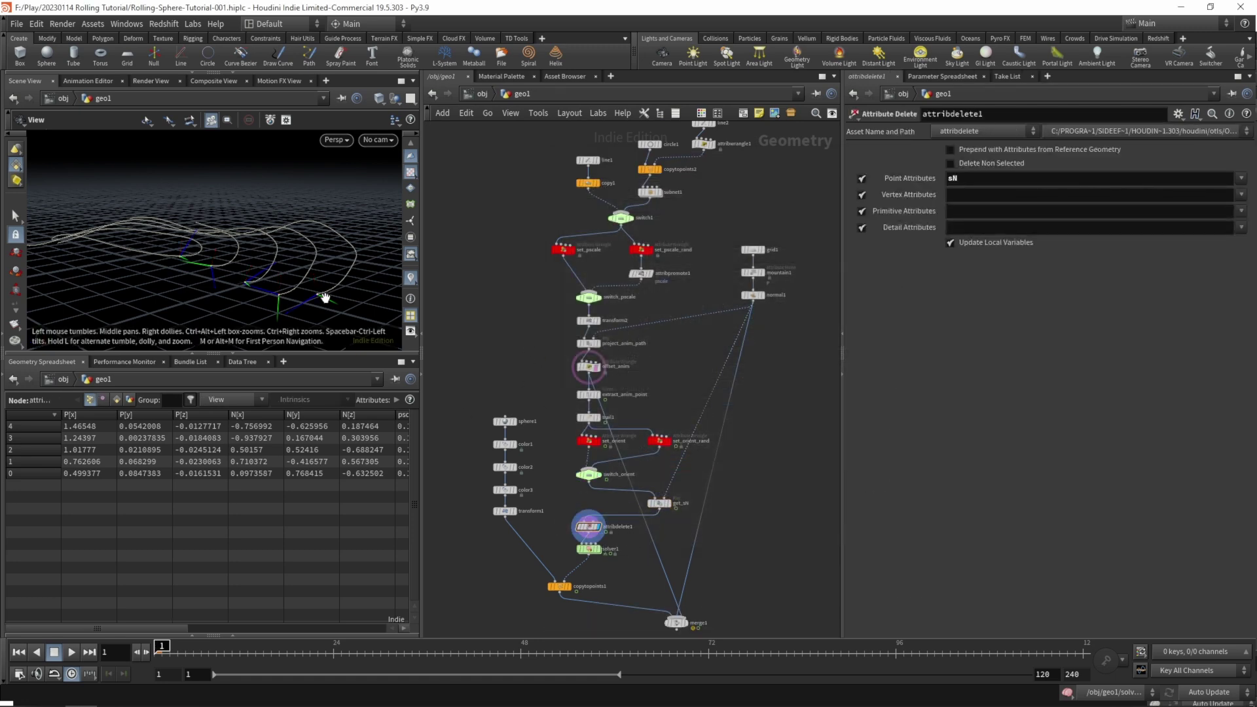
# Step: Inspect the v@sN reference on line 7 of solver1's attribwrangle1, then return to geo1
pyautogui.doubleClick(588, 549)
pyautogui.click(586, 391)
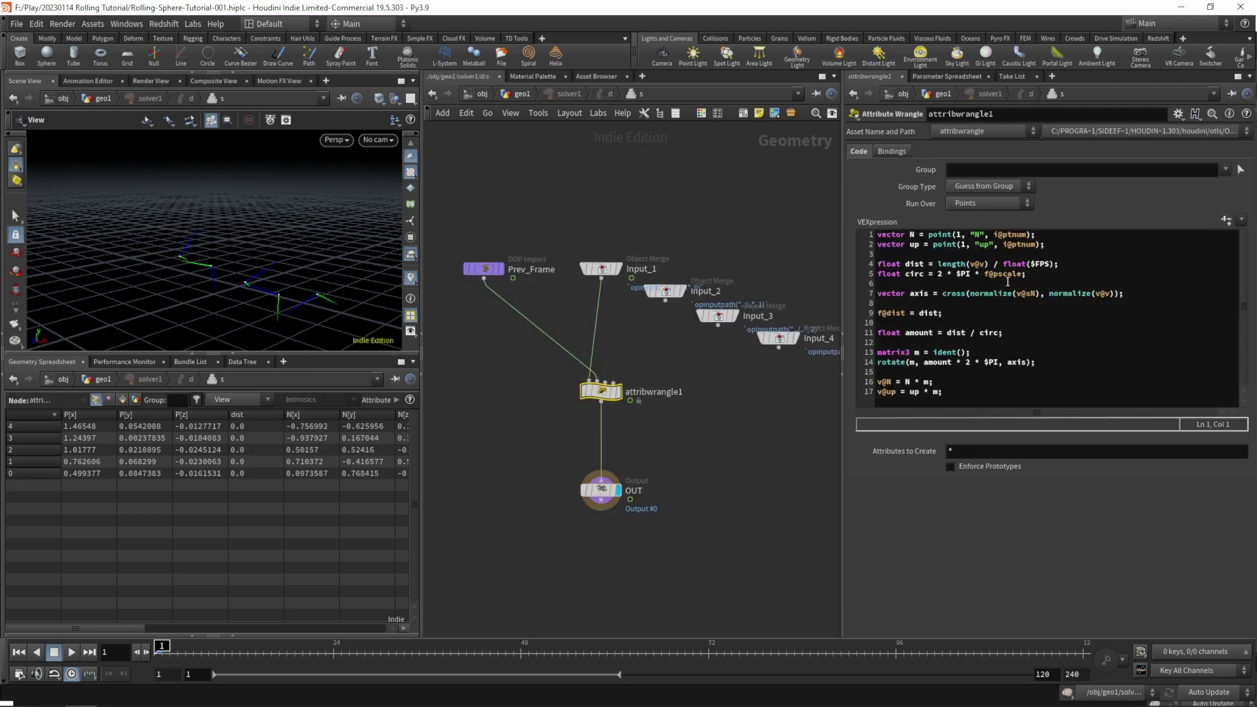
pyautogui.doubleClick(1024, 295)
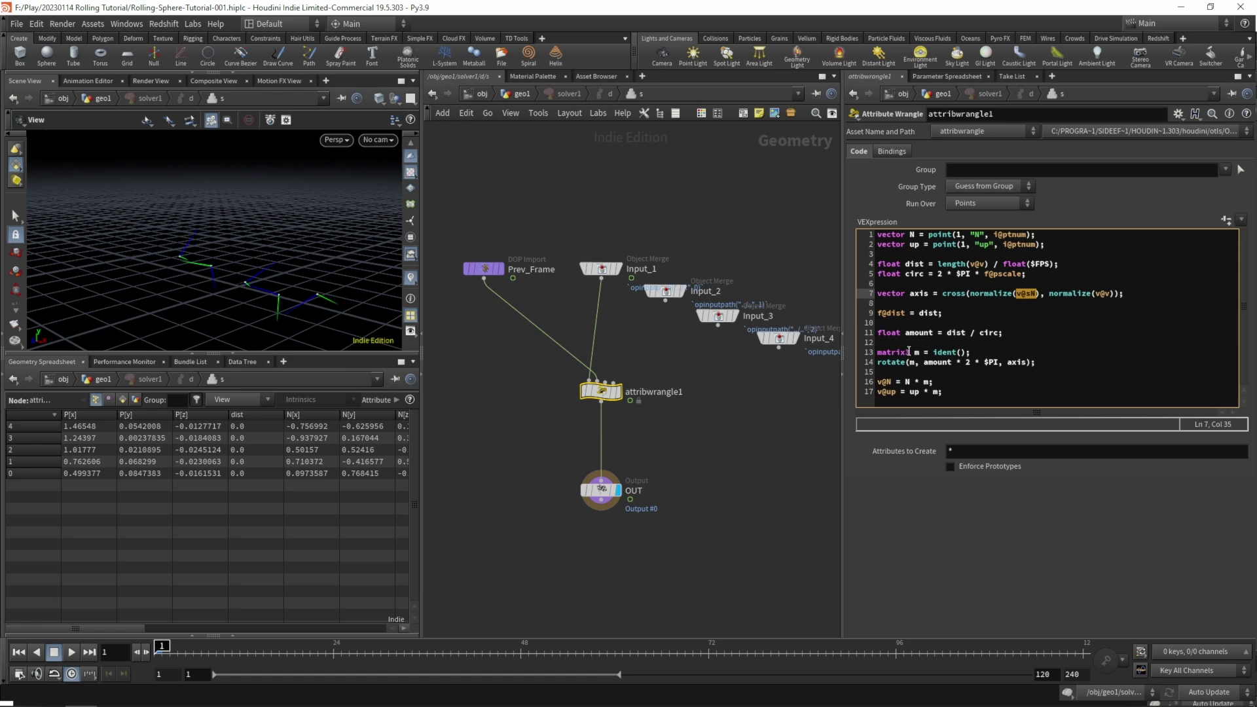
pyautogui.press('End')
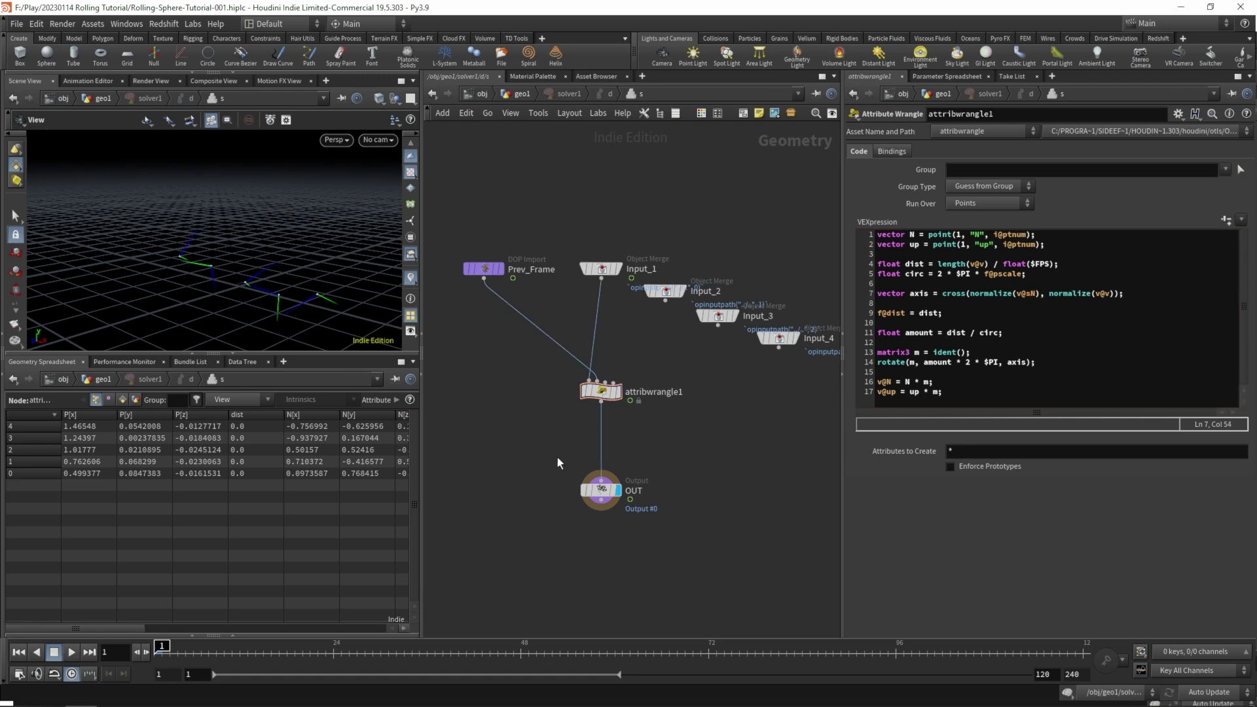
pyautogui.press('u')
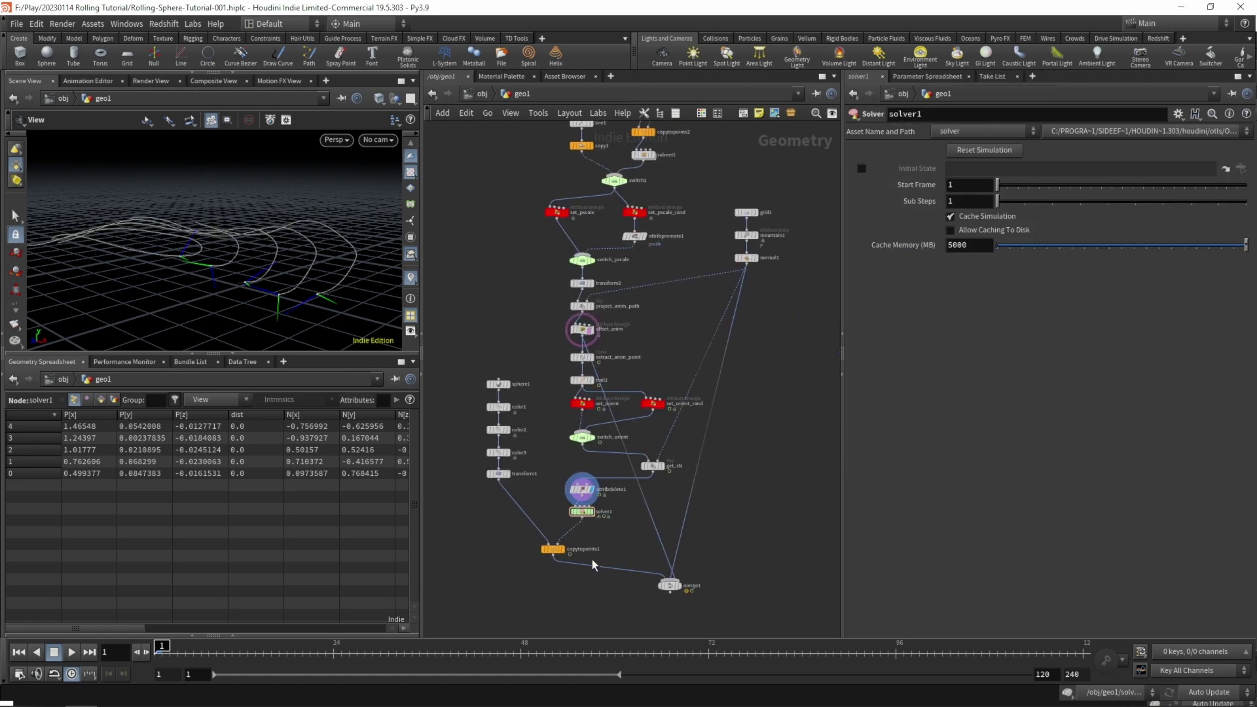
# Step: Display merge1 with normals hidden, play the rolling-sphere animation, then enter solver1
pyautogui.click(681, 585)
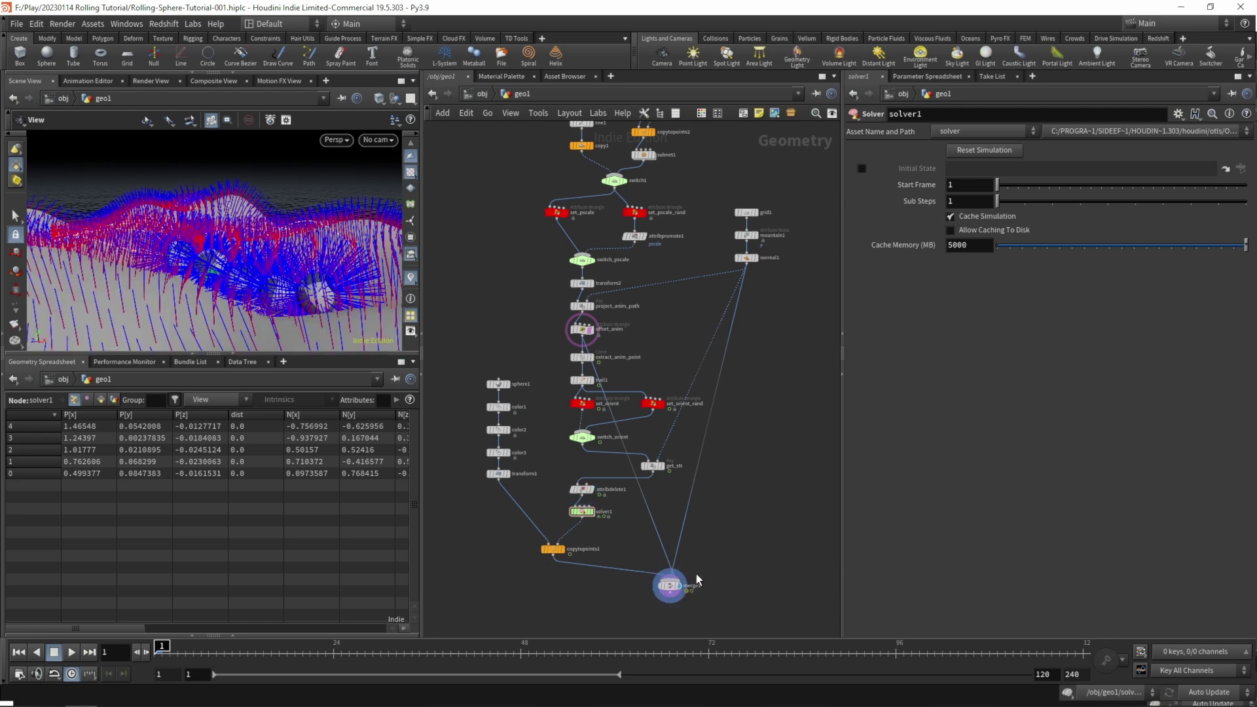
pyautogui.click(697, 575)
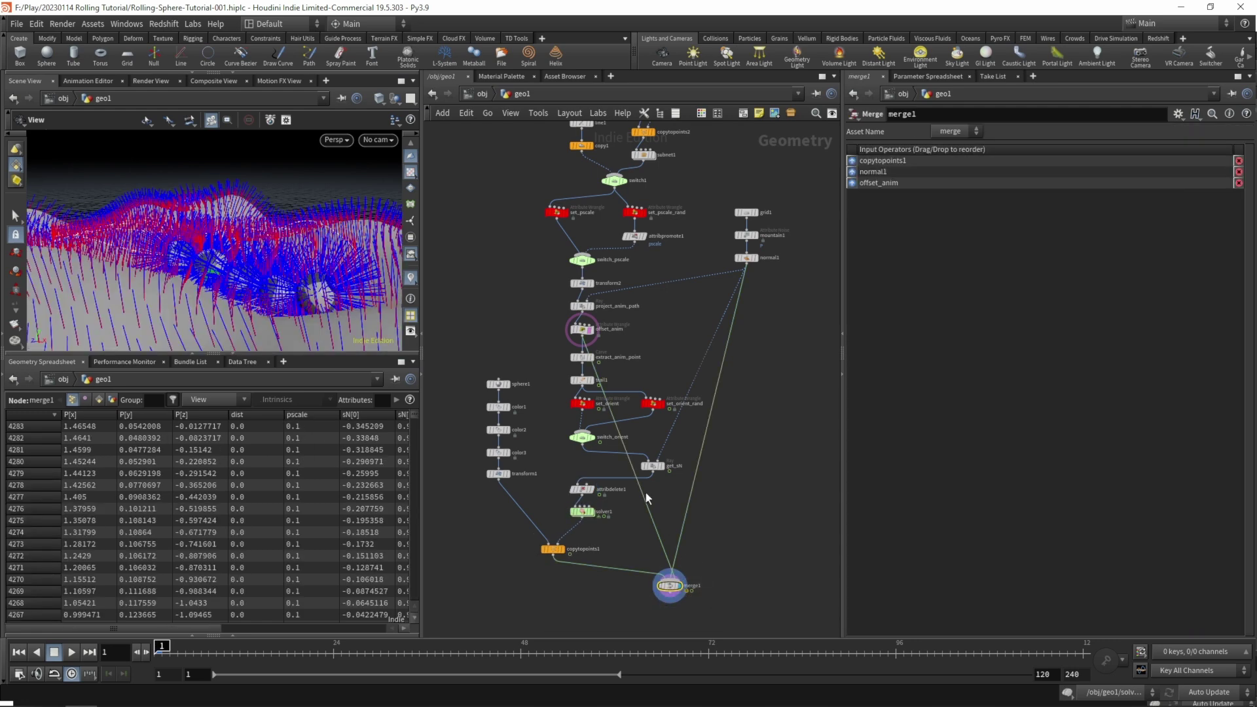
pyautogui.click(411, 277)
pyautogui.press('Up')
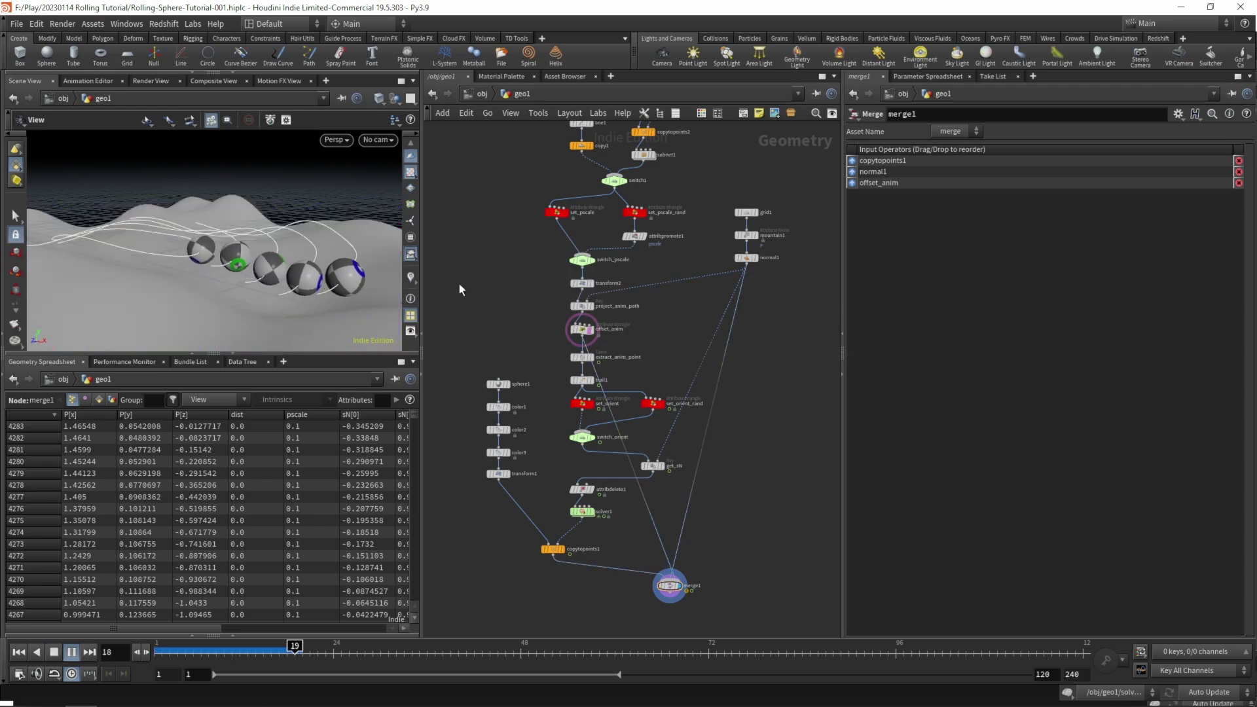
pyautogui.hotkey('ctrl', 'Up')
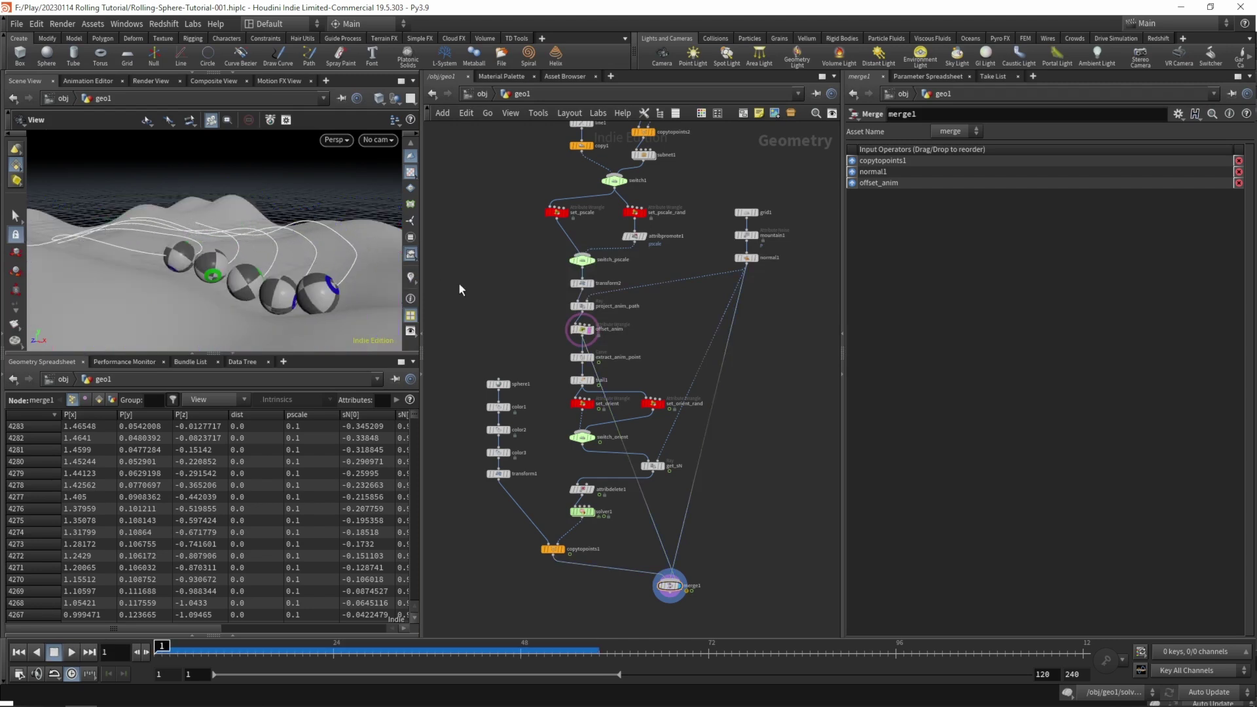
pyautogui.doubleClick(582, 512)
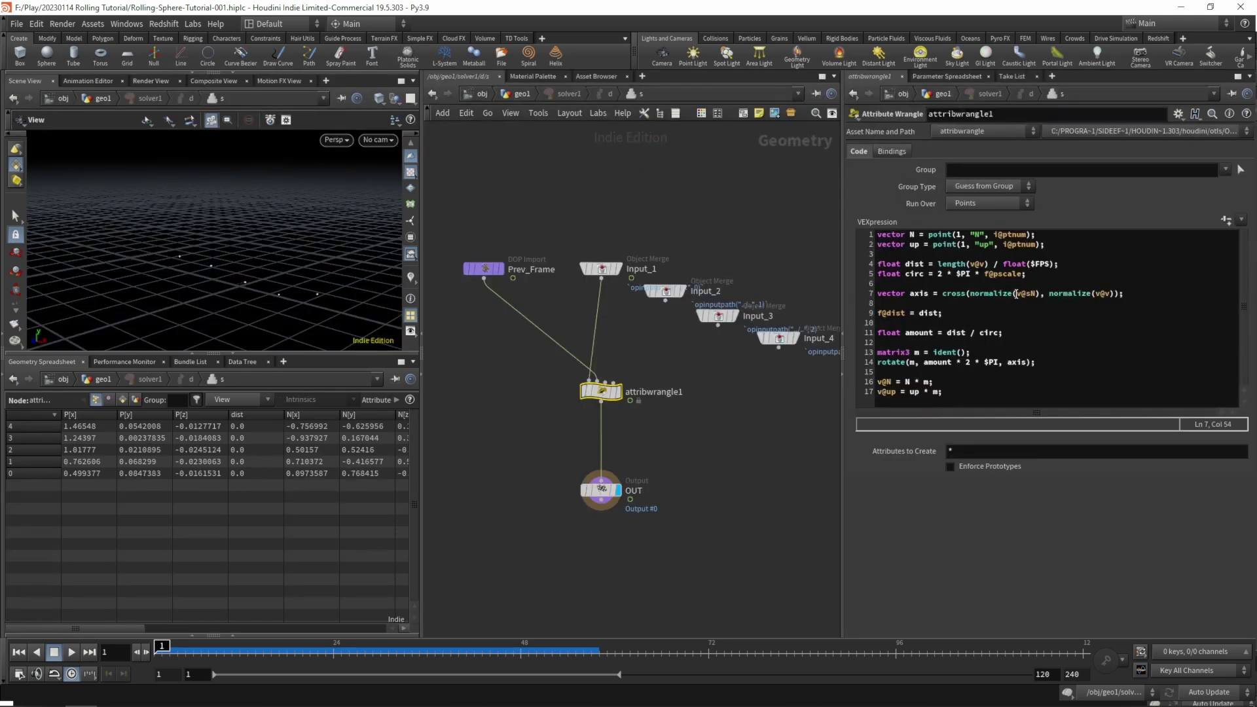
# Step: Change line 7's v@sN to sN and start a 'vector' declaration on new line 3
pyautogui.moveTo(1016, 294); pyautogui.dragTo(1035, 294)
pyautogui.press('Left')
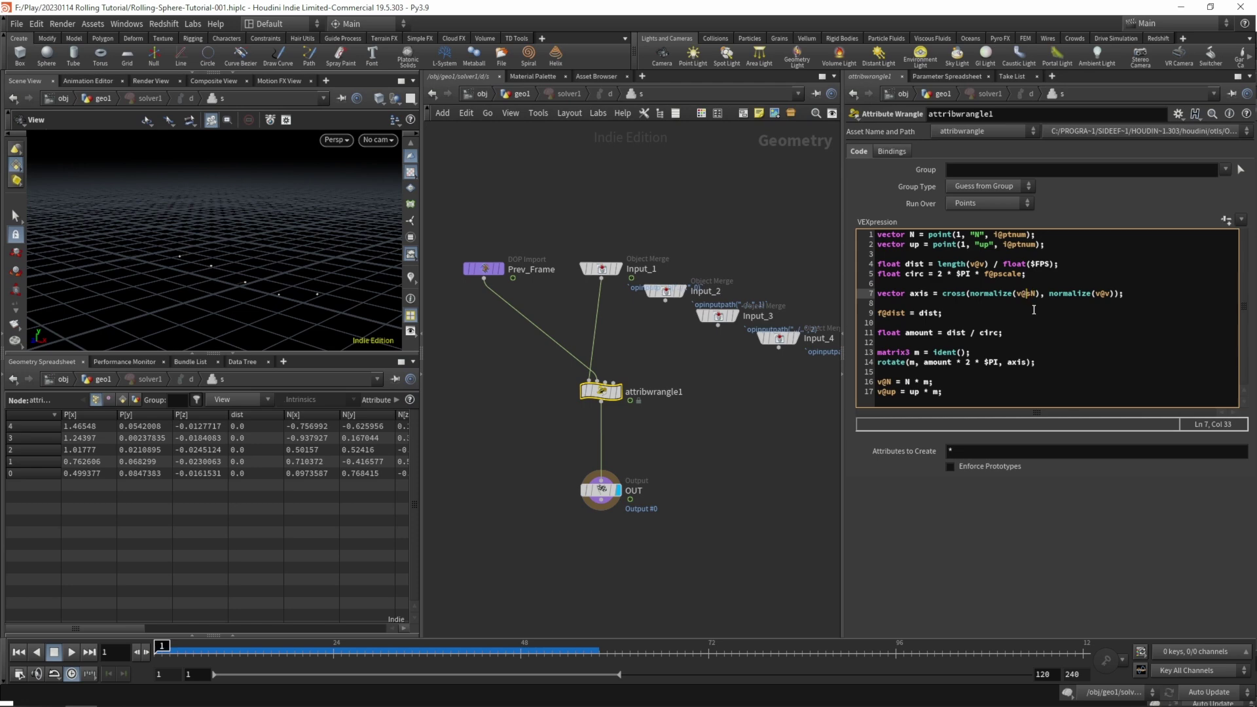
pyautogui.press('Delete')
pyautogui.press('Delete')
pyautogui.click(1057, 250)
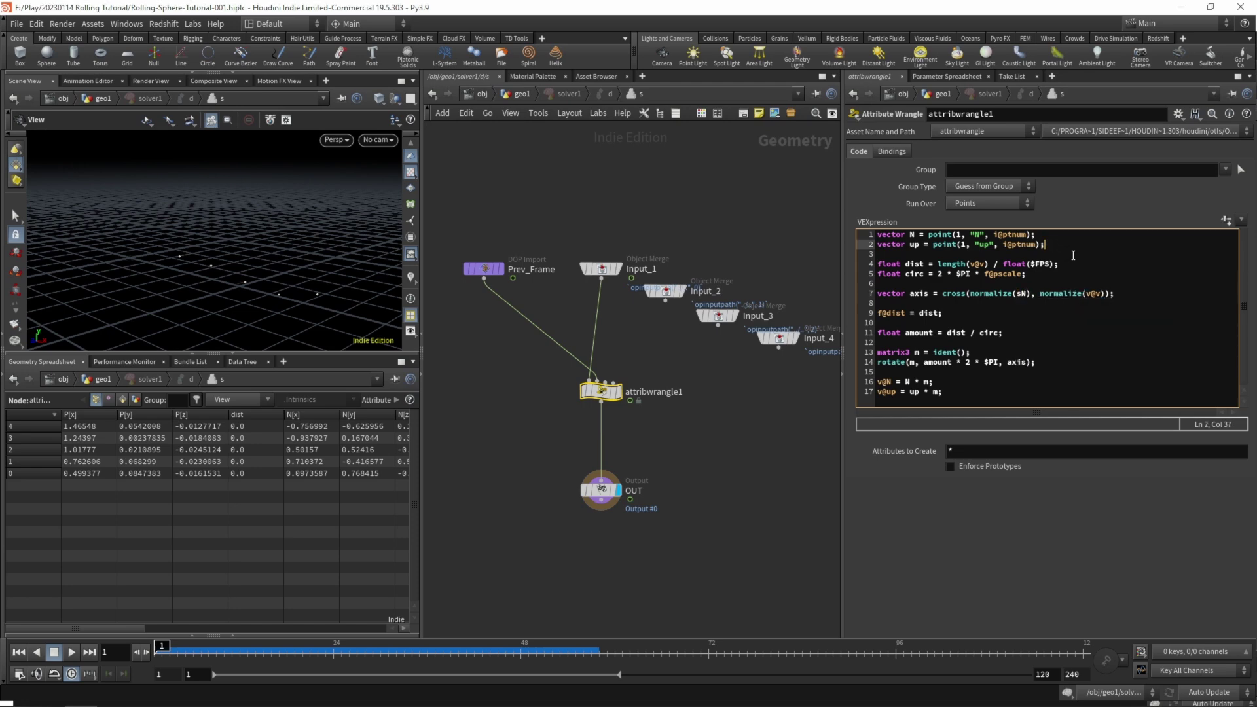
pyautogui.press('Return')
pyautogui.write('vector')
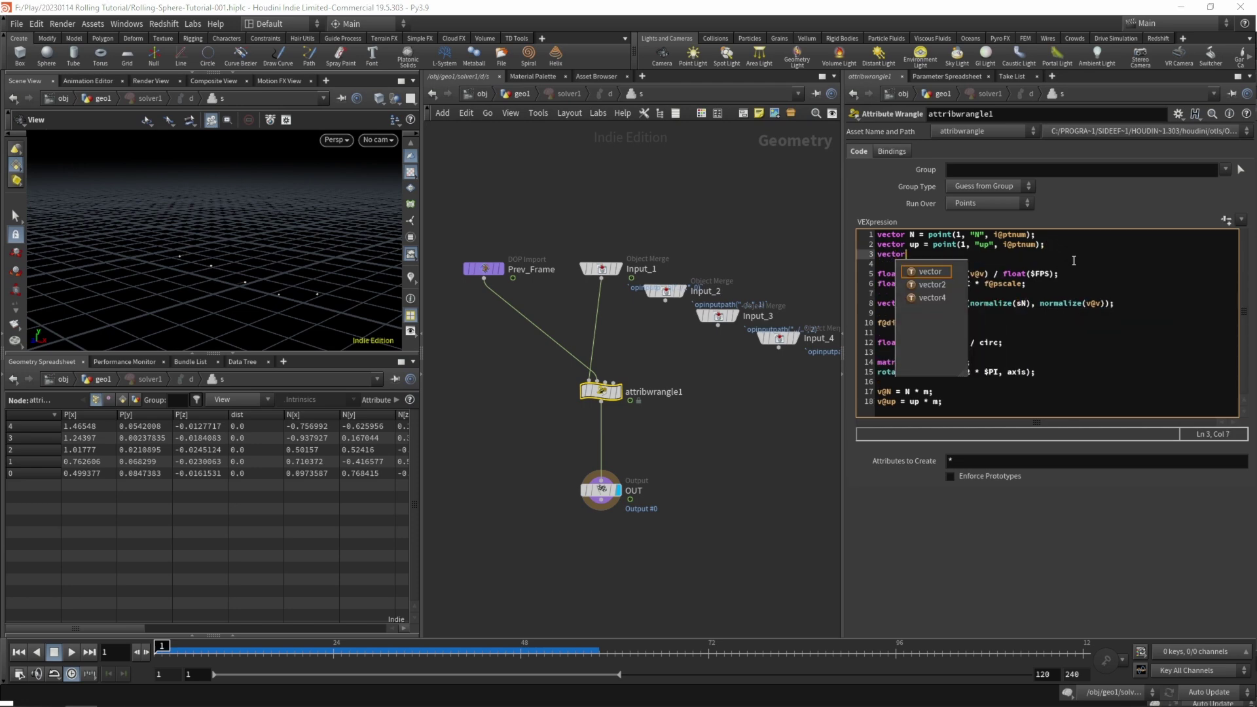
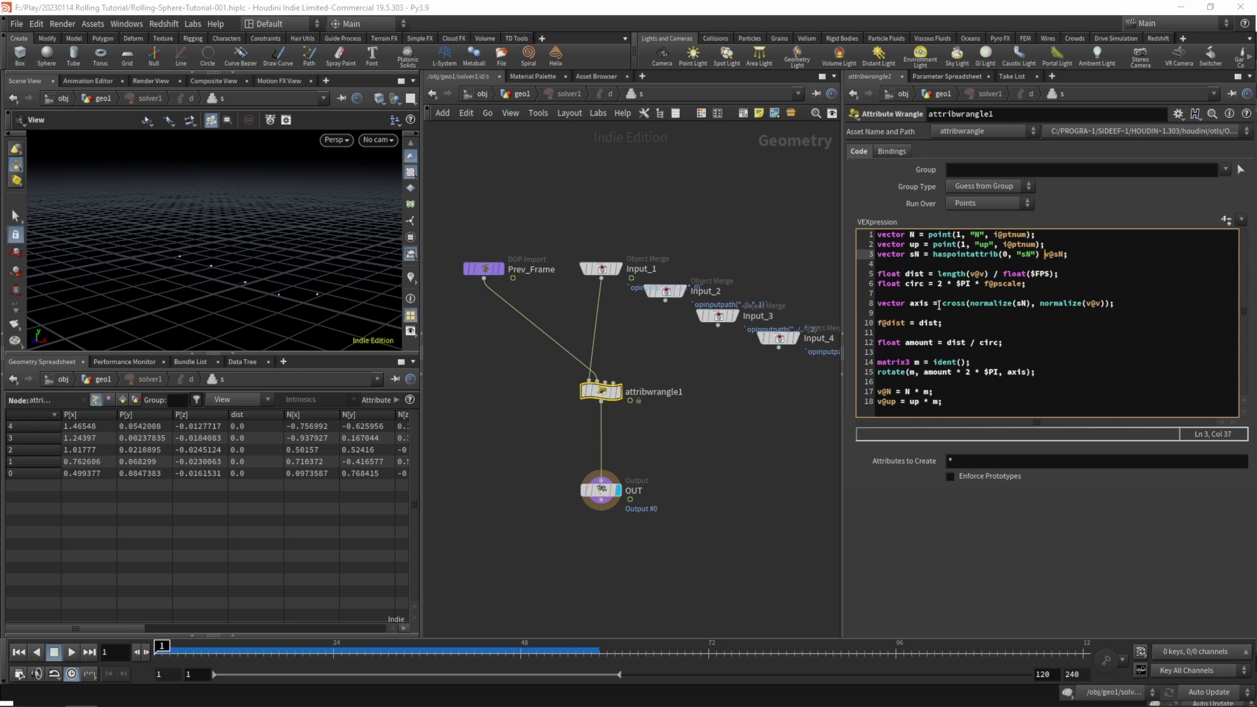
# Step: Change line 3's missing-attribute fallback for sN to {0,1,0}, commit it, and return to geo1
pyautogui.write('?')
pyautogui.moveTo(1054, 255); pyautogui.dragTo(1072, 256)
pyautogui.click(1074, 256)
pyautogui.write(':')
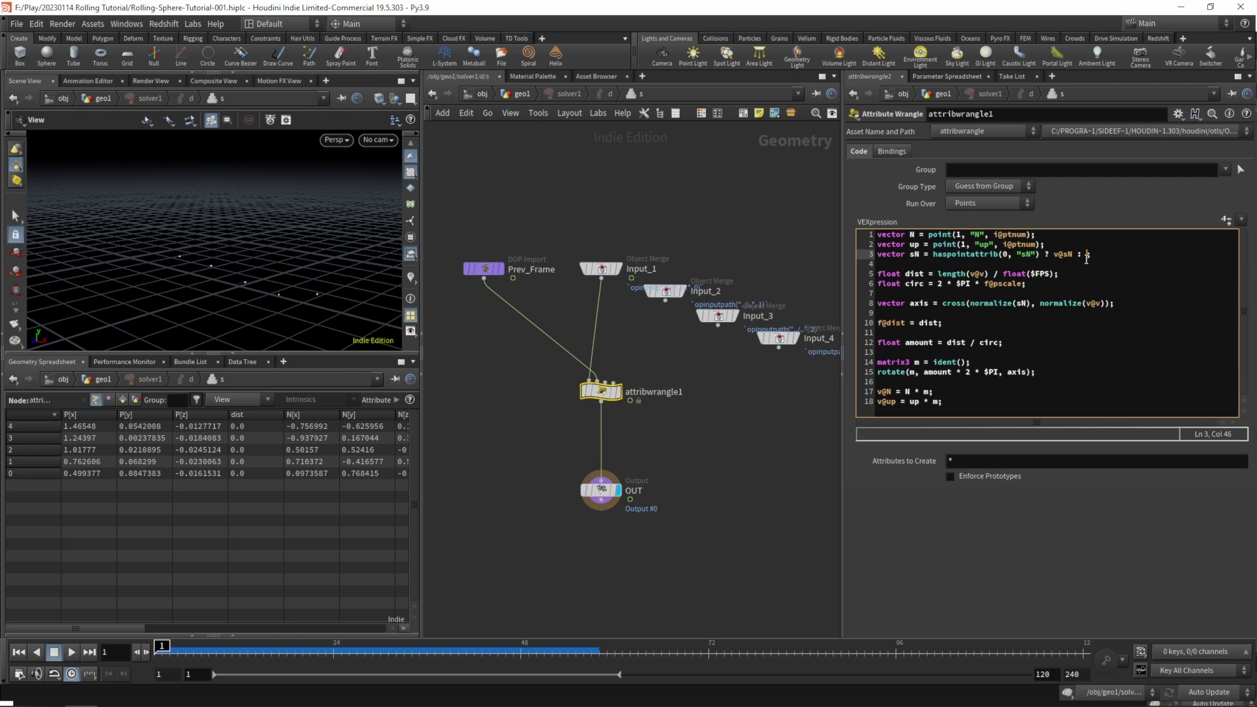
pyautogui.write(' {00,1,0')
pyautogui.click(743, 434)
pyautogui.press('u')
pyautogui.press('u')
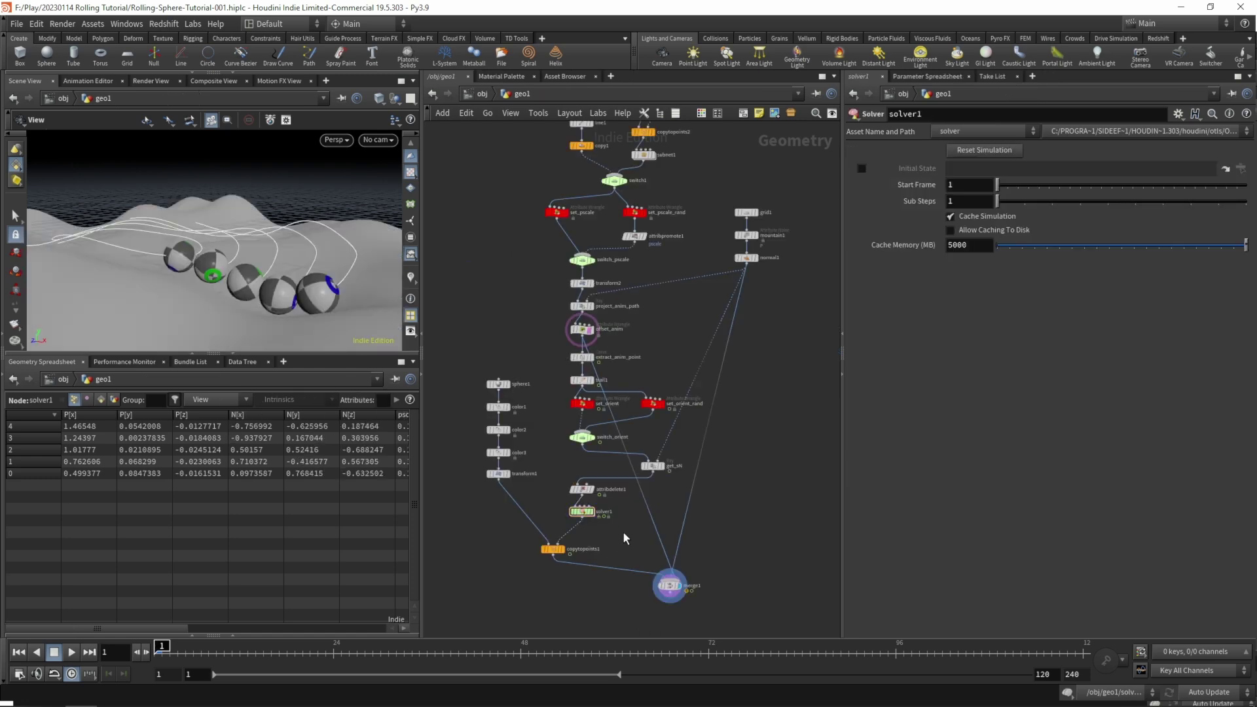
# Step: Reset and replay solver1's simulation, then check the wrangle inside solver1
pyautogui.click(577, 513)
pyautogui.click(970, 152)
pyautogui.press('Up')
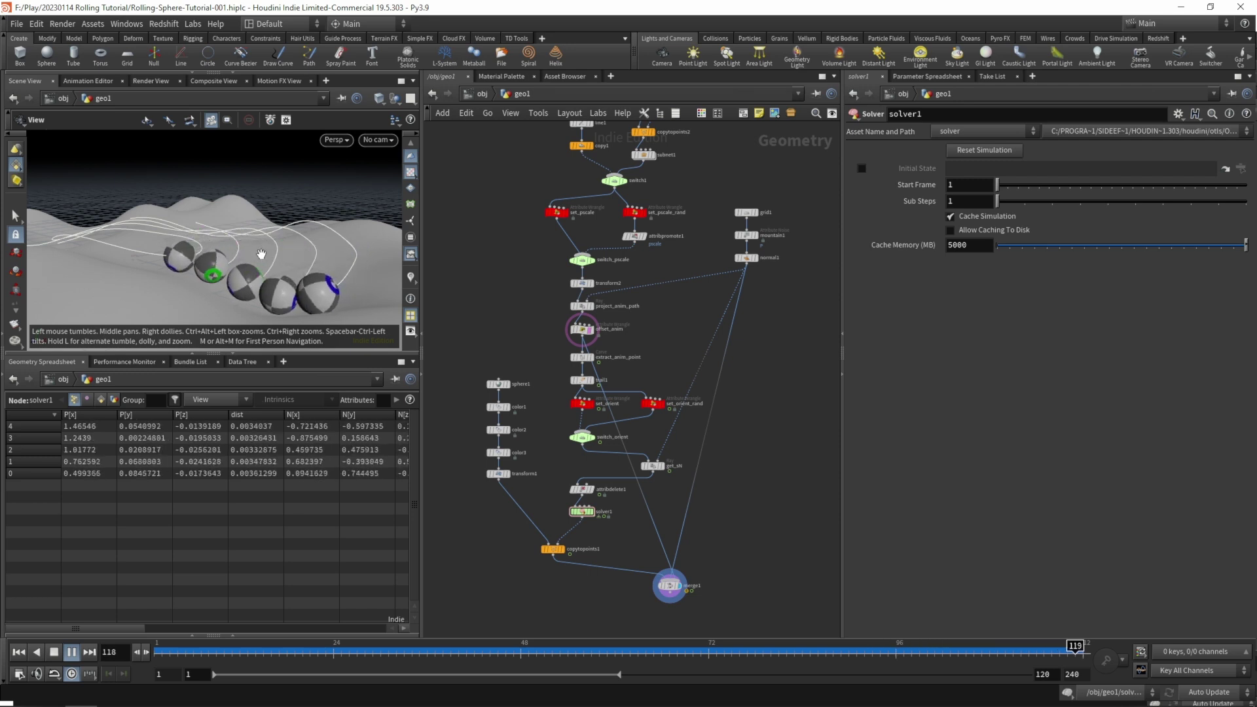
pyautogui.hotkey('ctrl', 'Up')
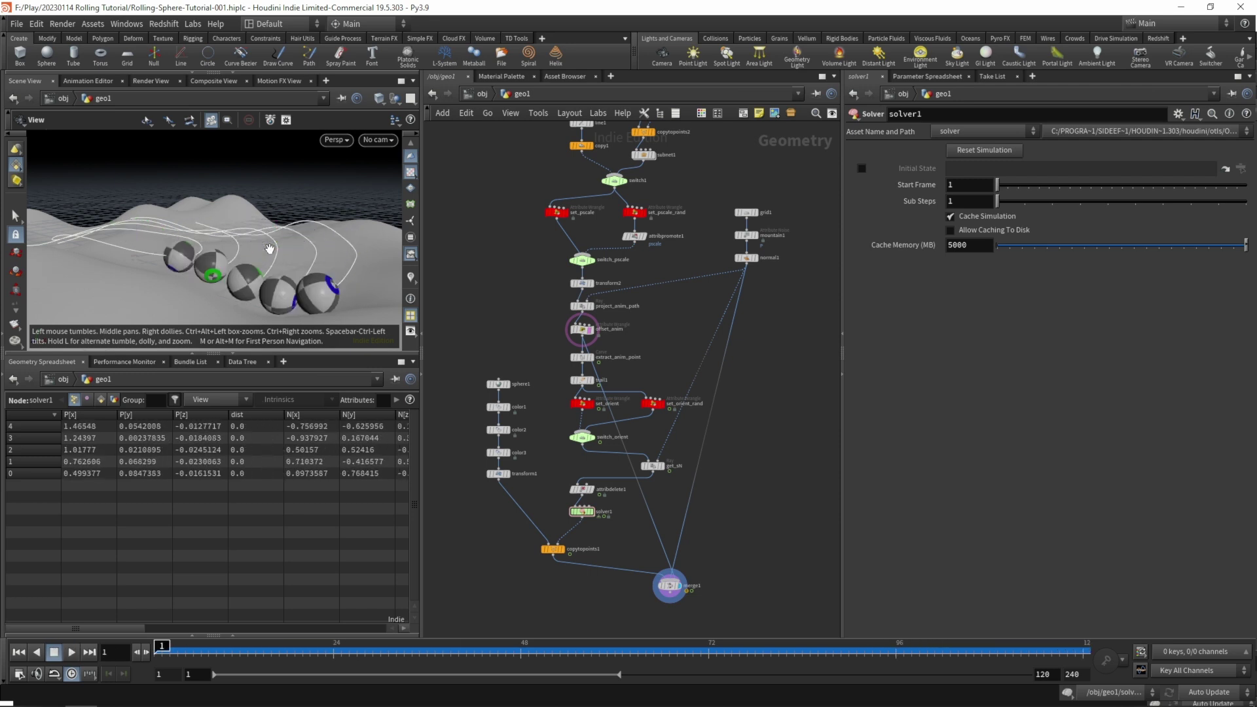
pyautogui.doubleClick(593, 511)
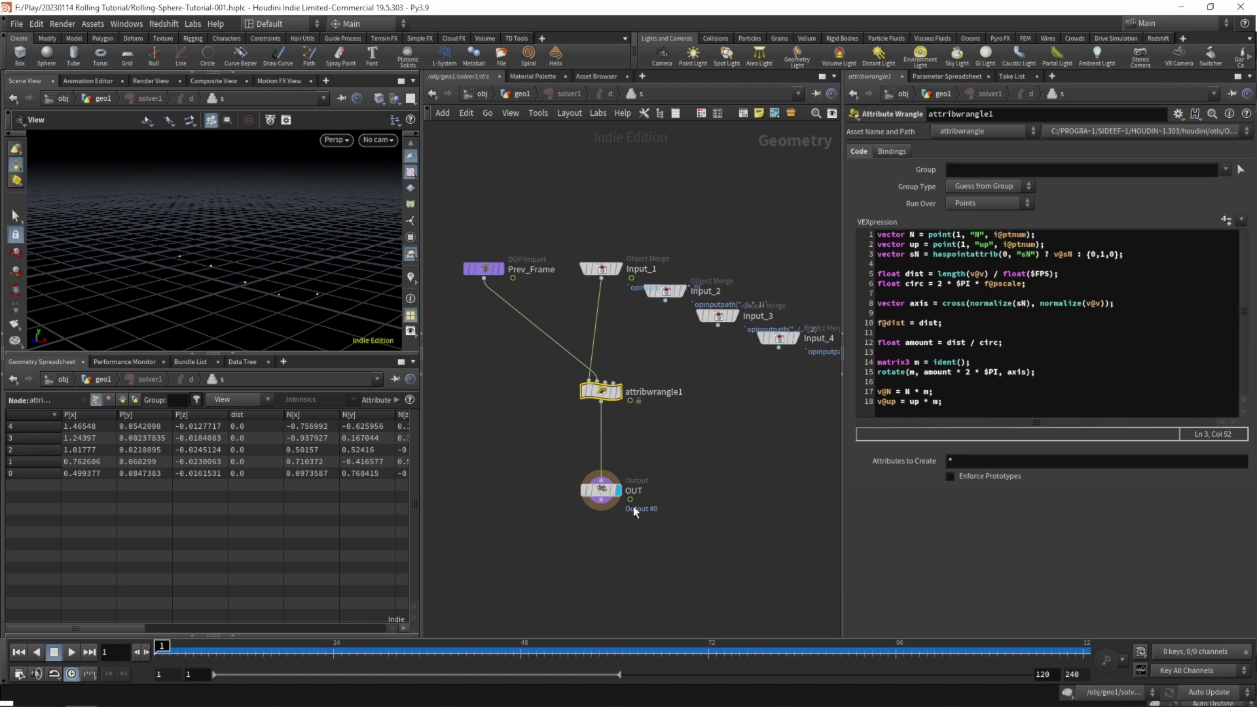
pyautogui.press('u')
# Step: Bypass attribdelete1 and replay solver1's simulation from frame 1
pyautogui.moveTo(615, 494); pyautogui.dragTo(573, 490)
pyautogui.click(572, 488)
pyautogui.doubleClick(599, 550)
pyautogui.press('Return')
pyautogui.moveTo(604, 517); pyautogui.dragTo(555, 500)
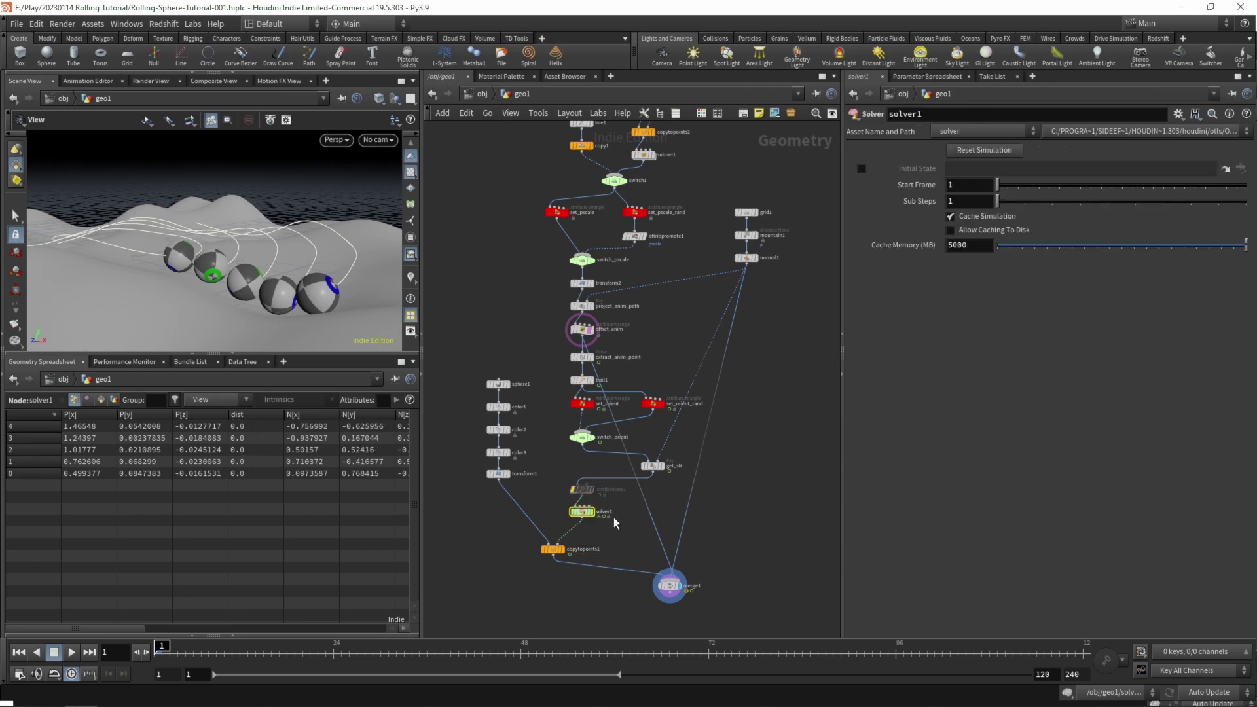
pyautogui.press('Up')
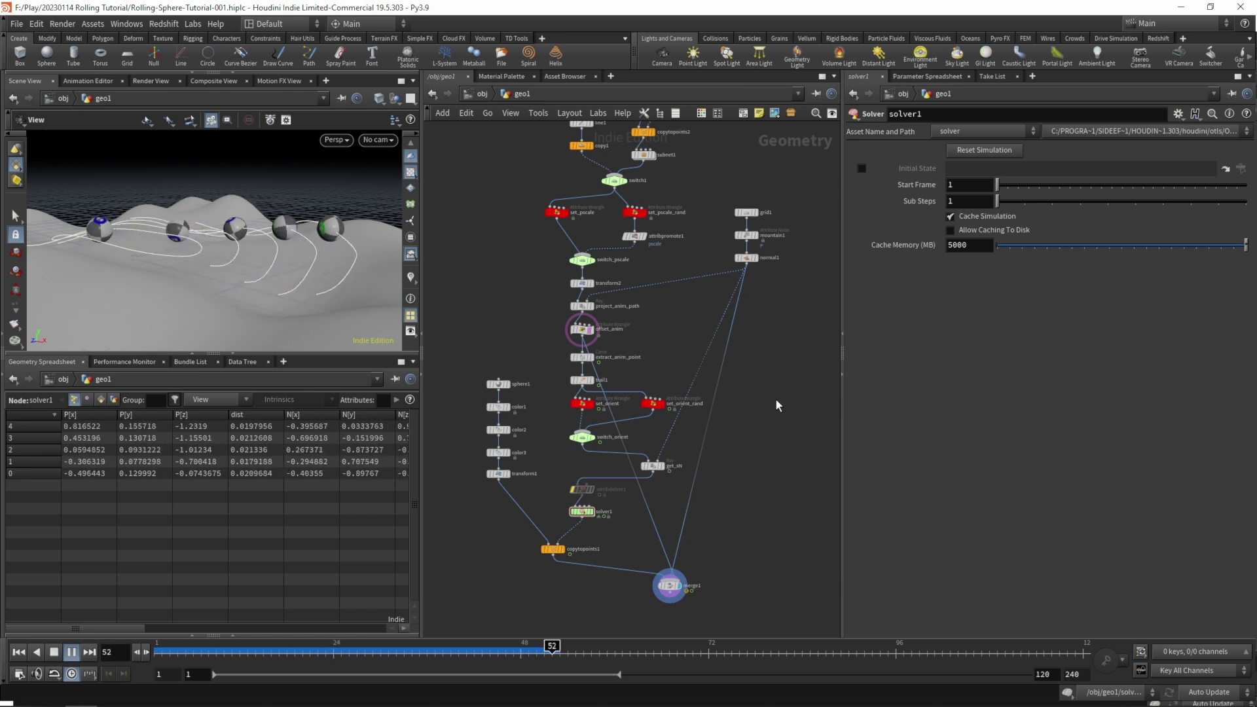
pyautogui.hotkey('ctrl', 'Up')
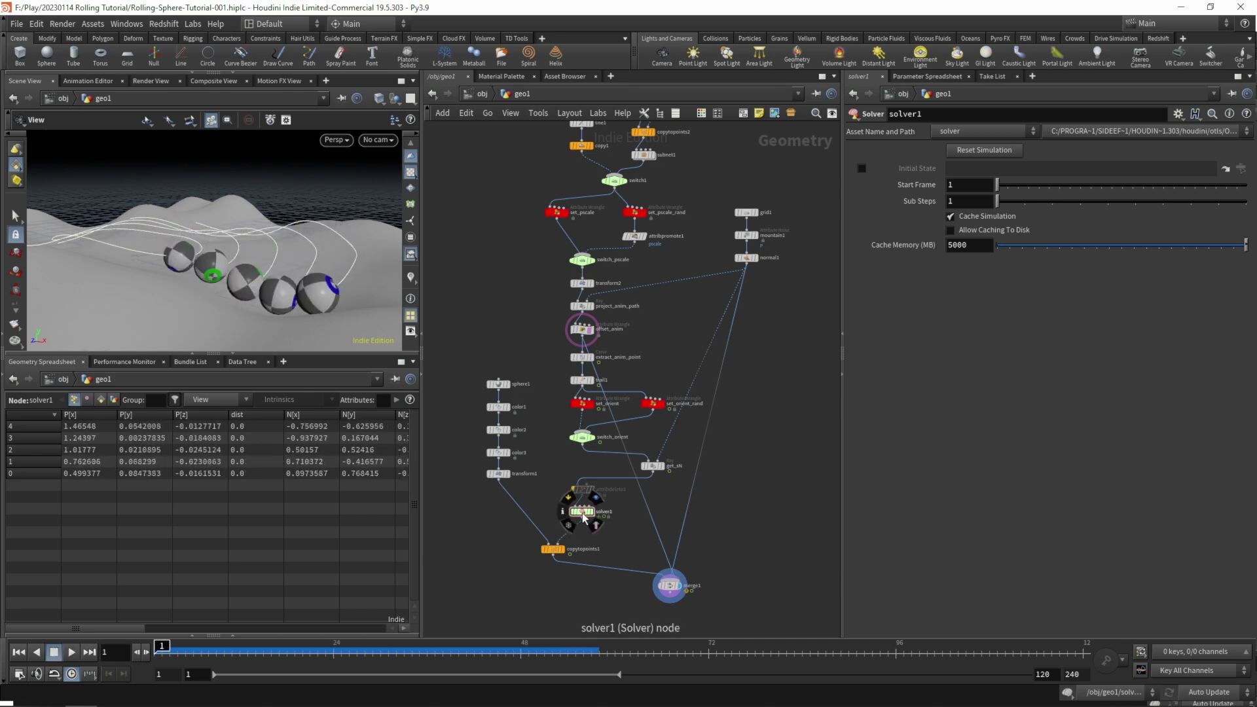
# Step: Inside solver1, wrap line 1's N vector in normalize(), fixing the misspelling
pyautogui.doubleClick(582, 512)
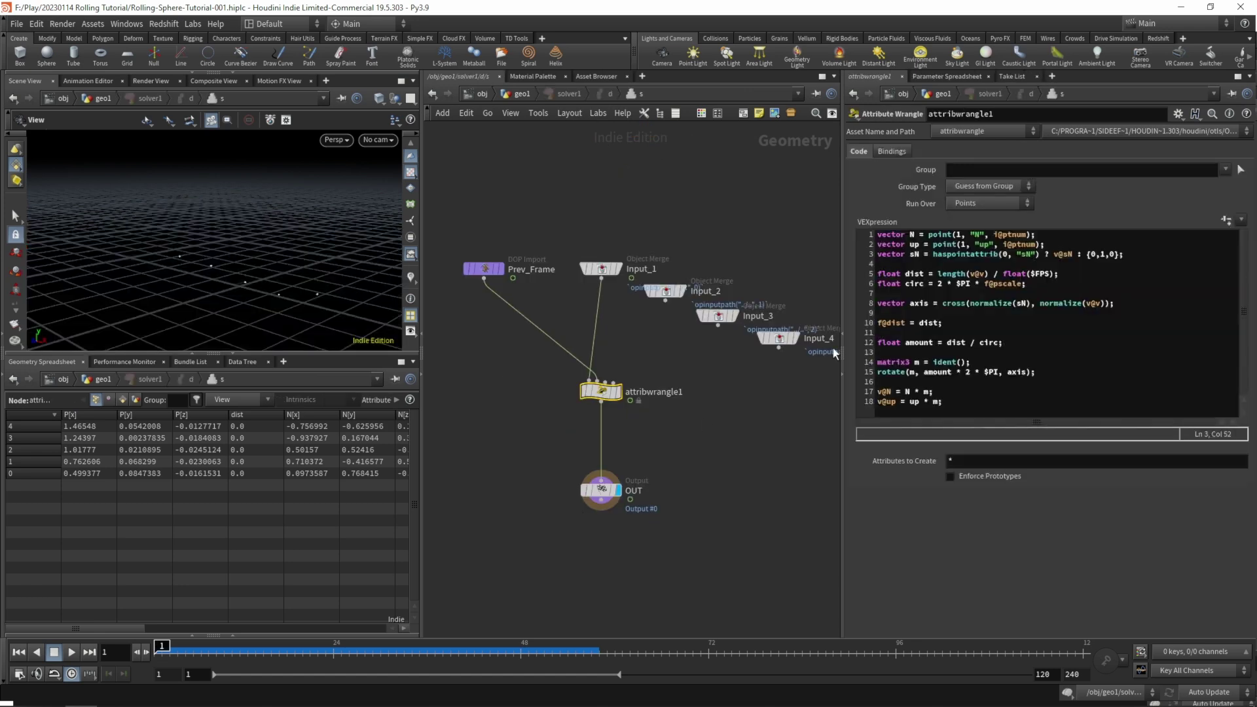
pyautogui.click(930, 235)
pyautogui.write('nroamli')
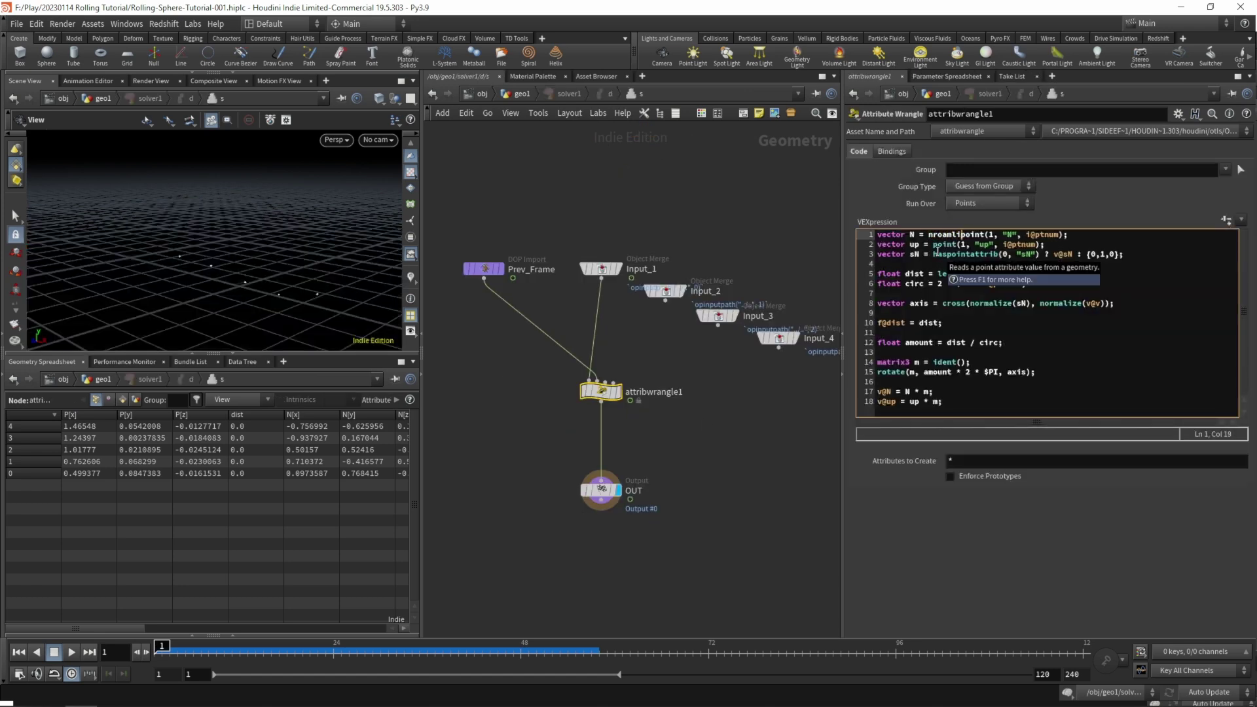
pyautogui.write('ze(')
pyautogui.click(1086, 237)
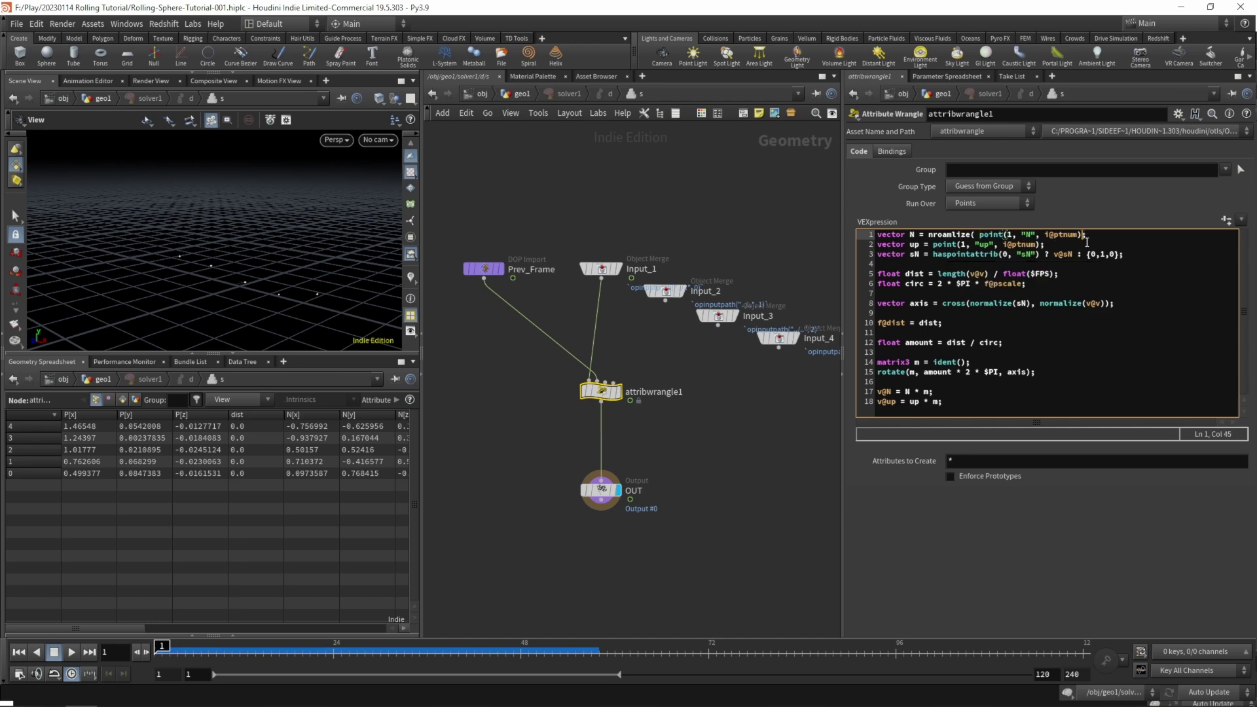
pyautogui.write(')')
pyautogui.click(937, 237)
pyautogui.press('BackSpace')
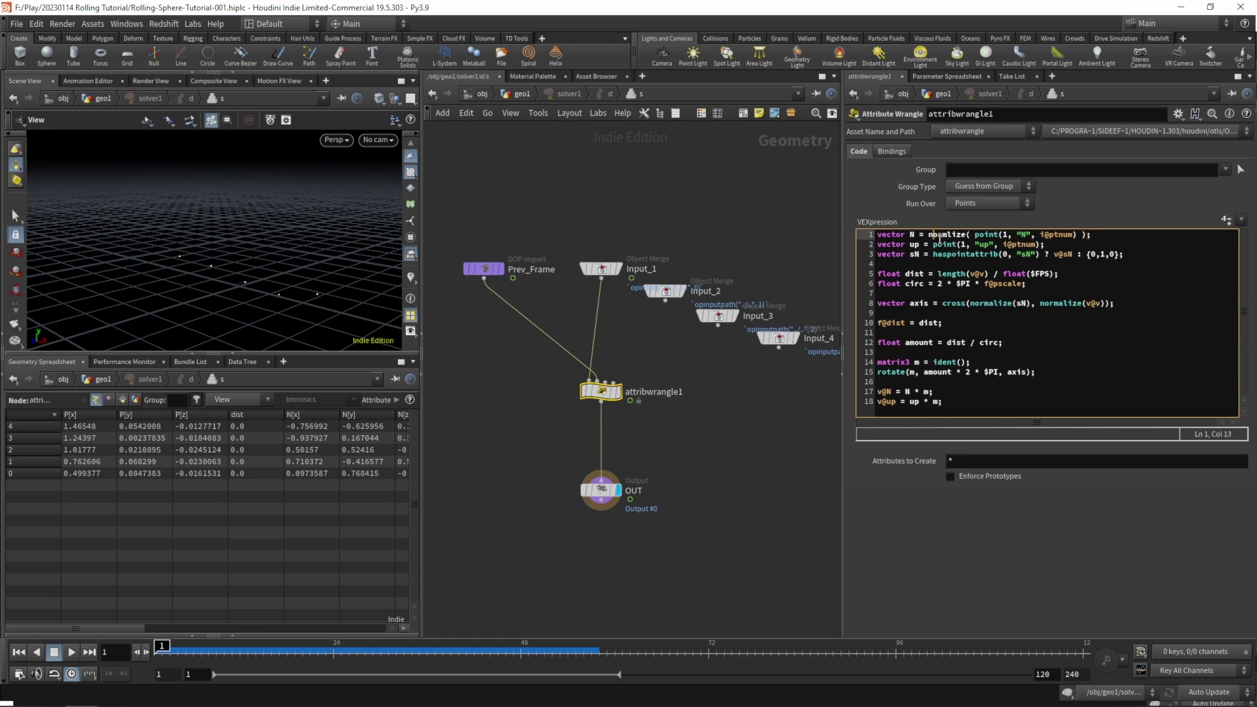
pyautogui.write('r')
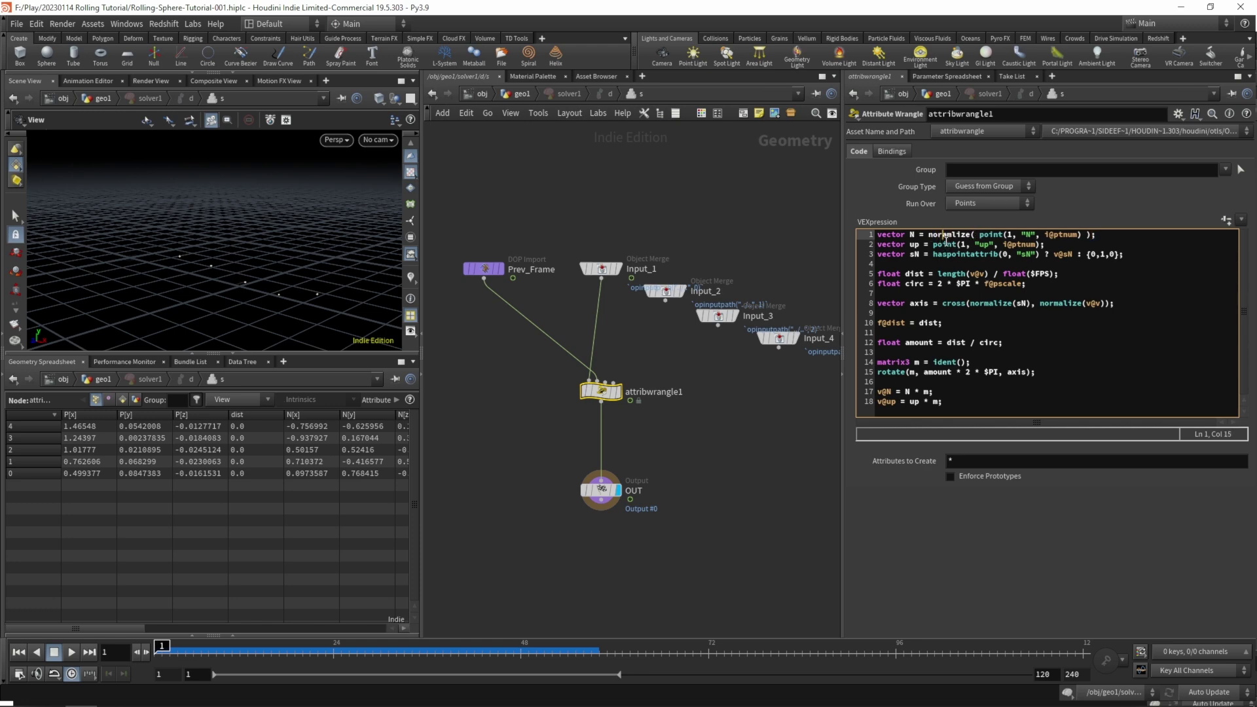
pyautogui.press('Delete')
pyautogui.write('a')
# Step: Wrap line 2's up vector in normalize() and remove normalize() around sN on line 8
pyautogui.click(934, 244)
pyautogui.write('norma')
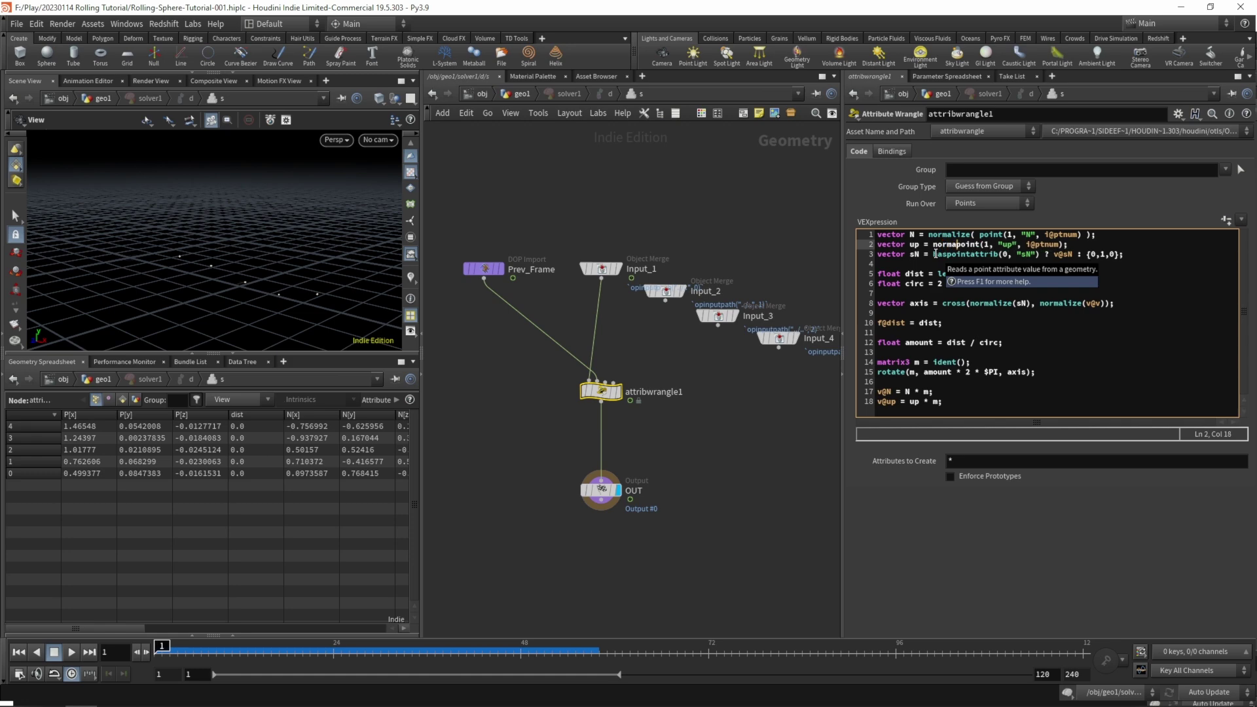
pyautogui.write('lize(')
pyautogui.click(1090, 245)
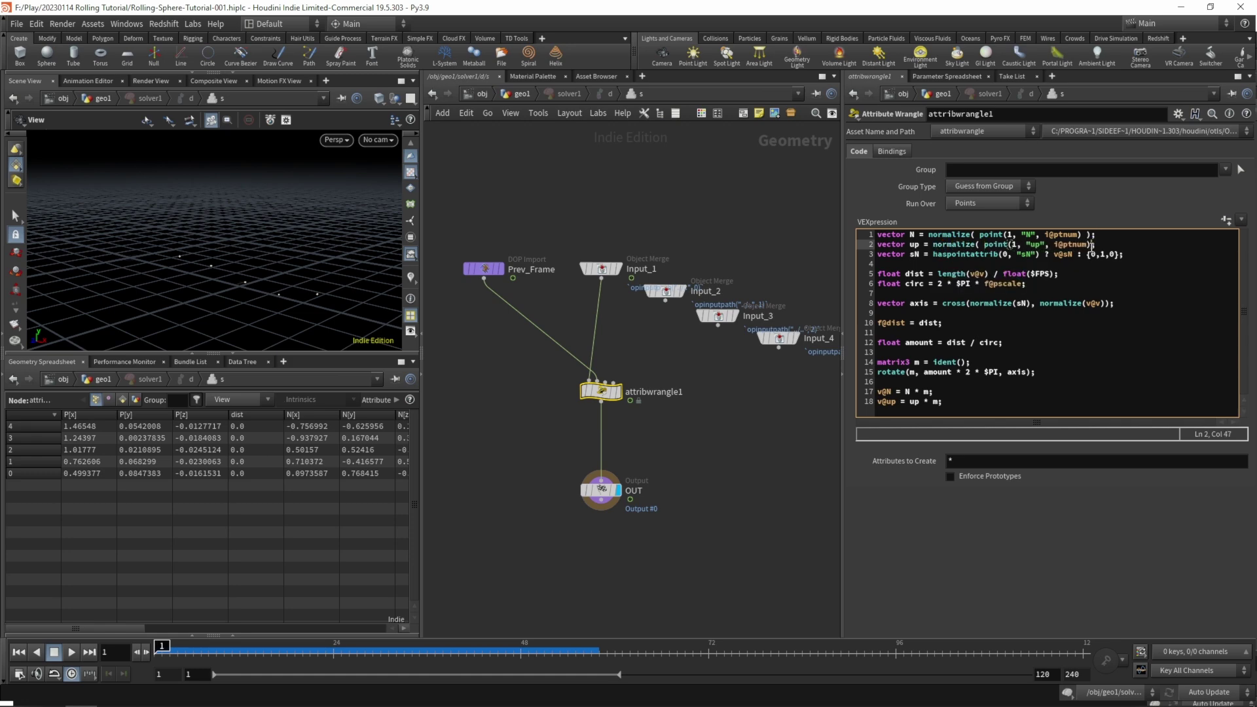
pyautogui.write(');')
pyautogui.moveTo(970, 305); pyautogui.dragTo(1013, 309)
pyautogui.press('BackSpace')
pyautogui.click(984, 305)
pyautogui.press('BackSpace')
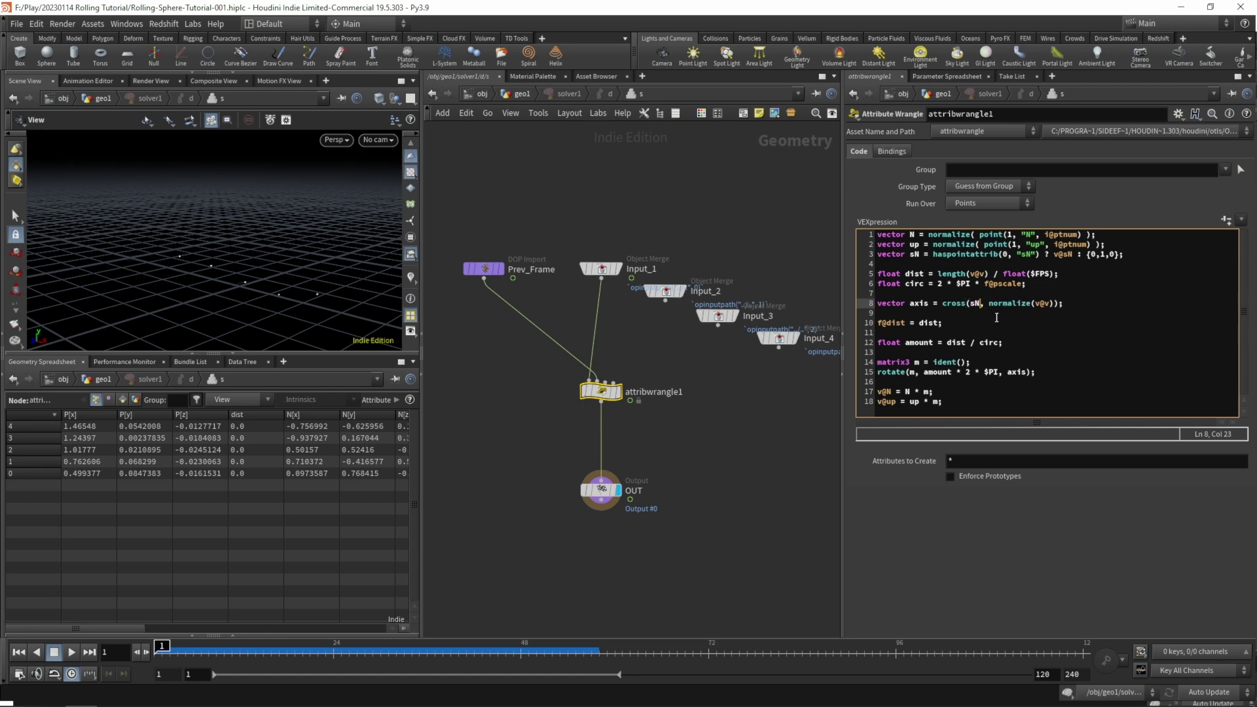
# Step: Wrap line 3's sN conditional in normalize() and add a closing v@sN = sN; line
pyautogui.click(934, 257)
pyautogui.write('nor')
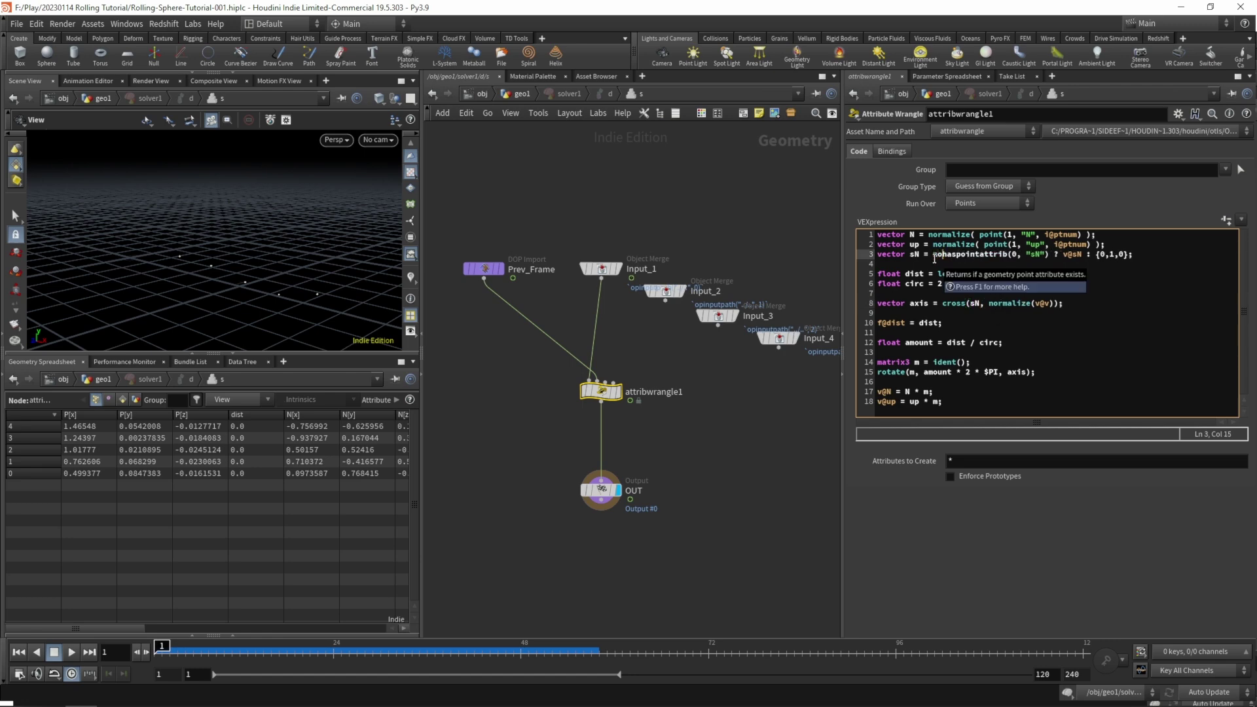
pyautogui.write('ma')
pyautogui.write('lize(')
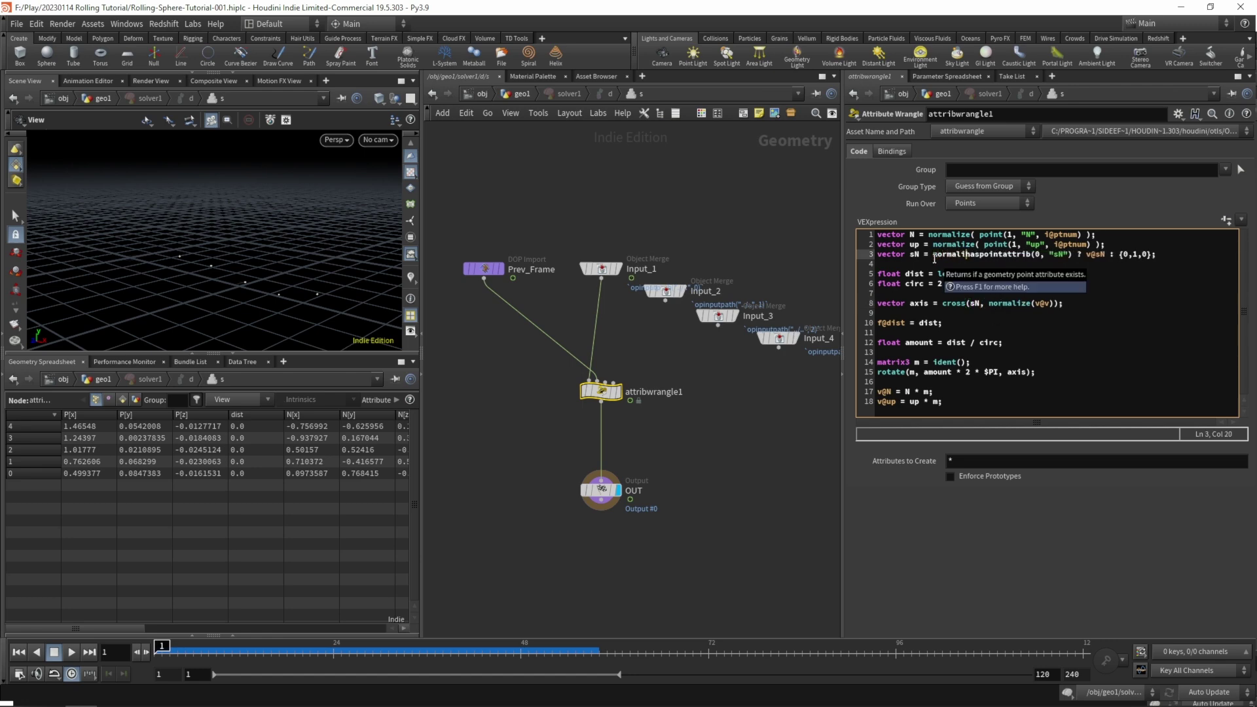
pyautogui.click(1170, 256)
pyautogui.write(')')
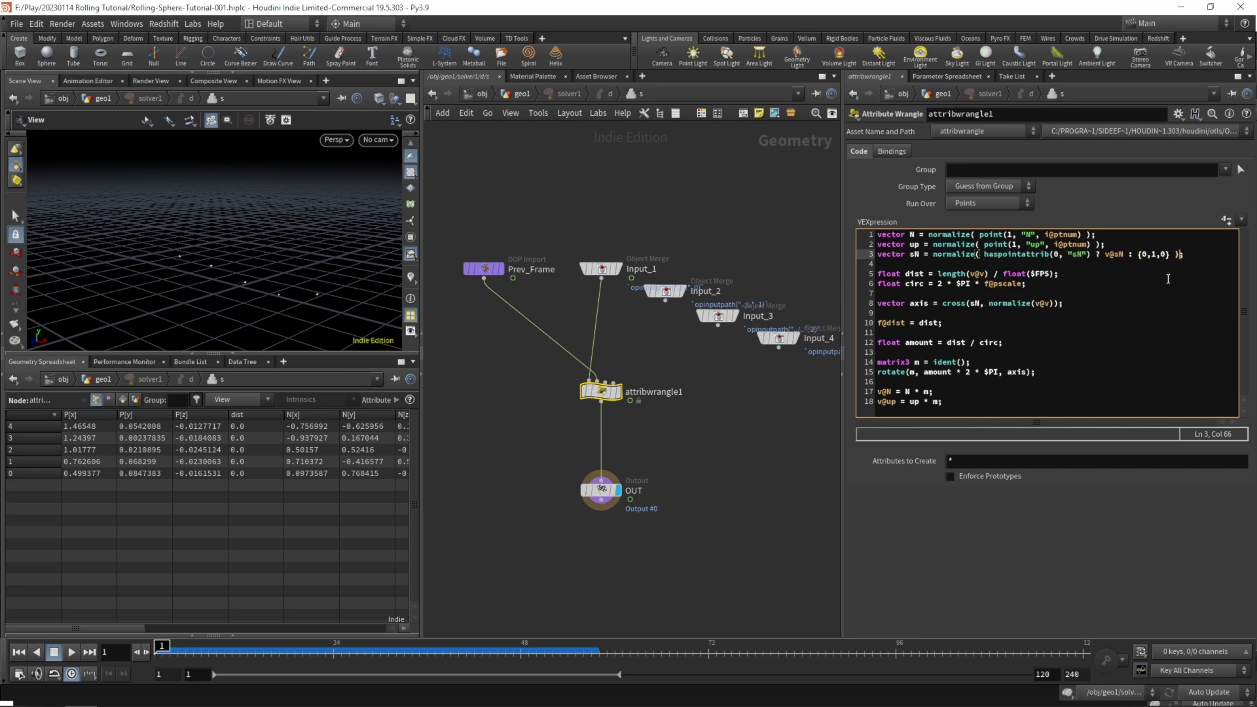
pyautogui.click(752, 501)
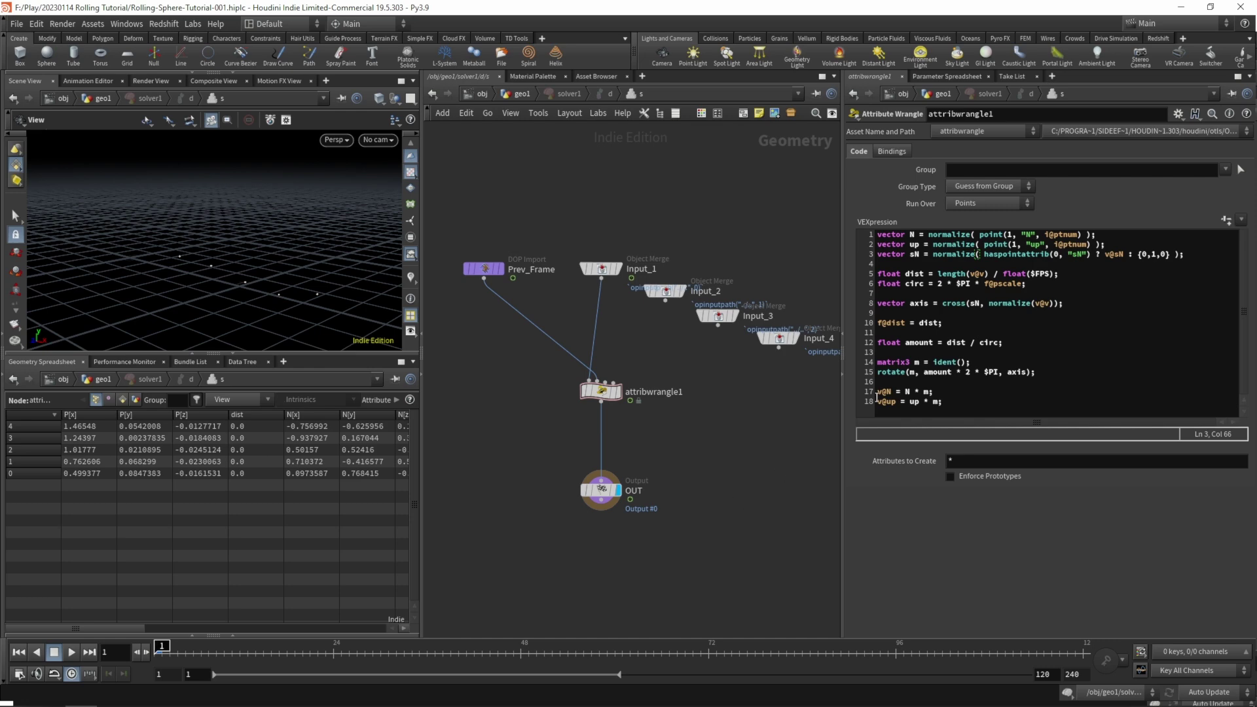
pyautogui.click(966, 408)
pyautogui.press('Return')
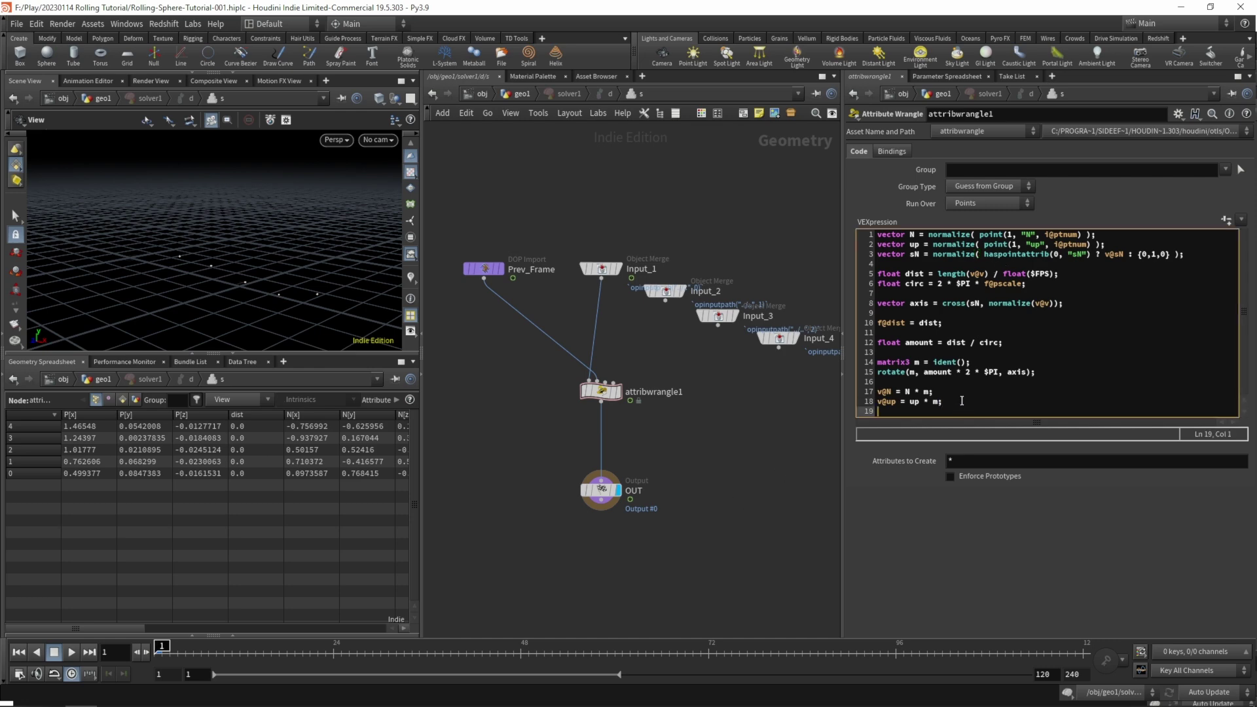
pyautogui.write('v@')
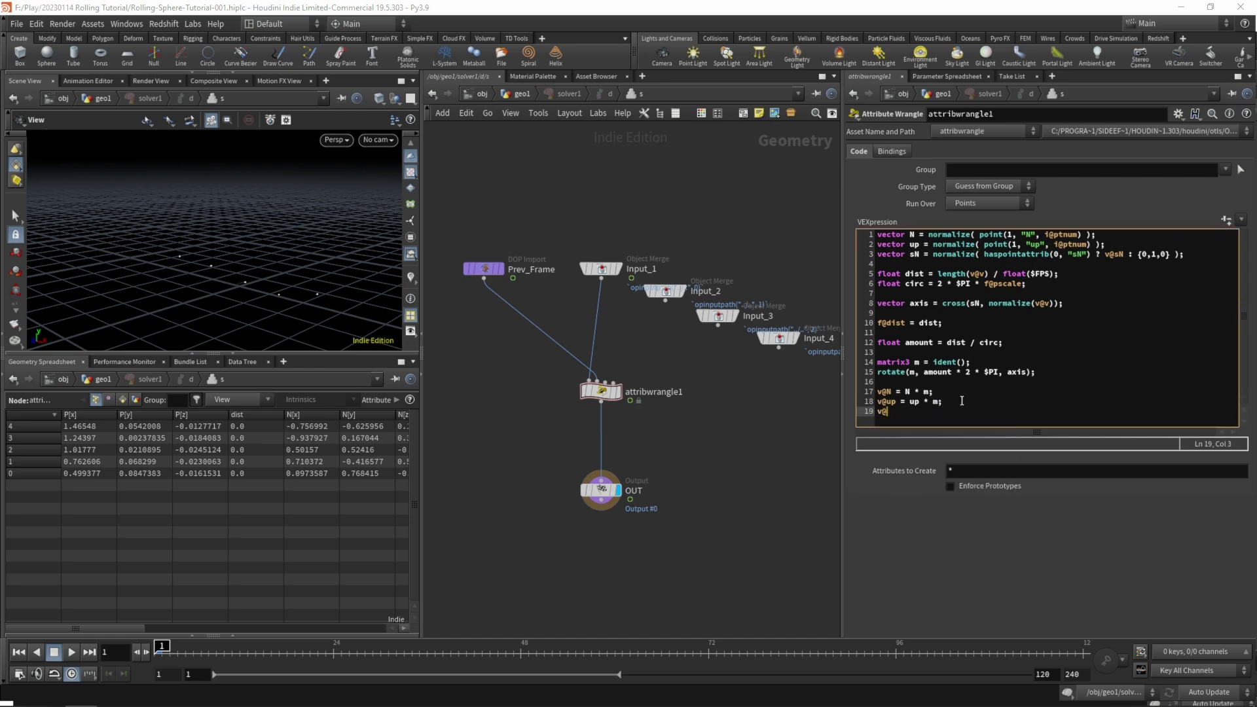
pyautogui.write('sN = sN;u')
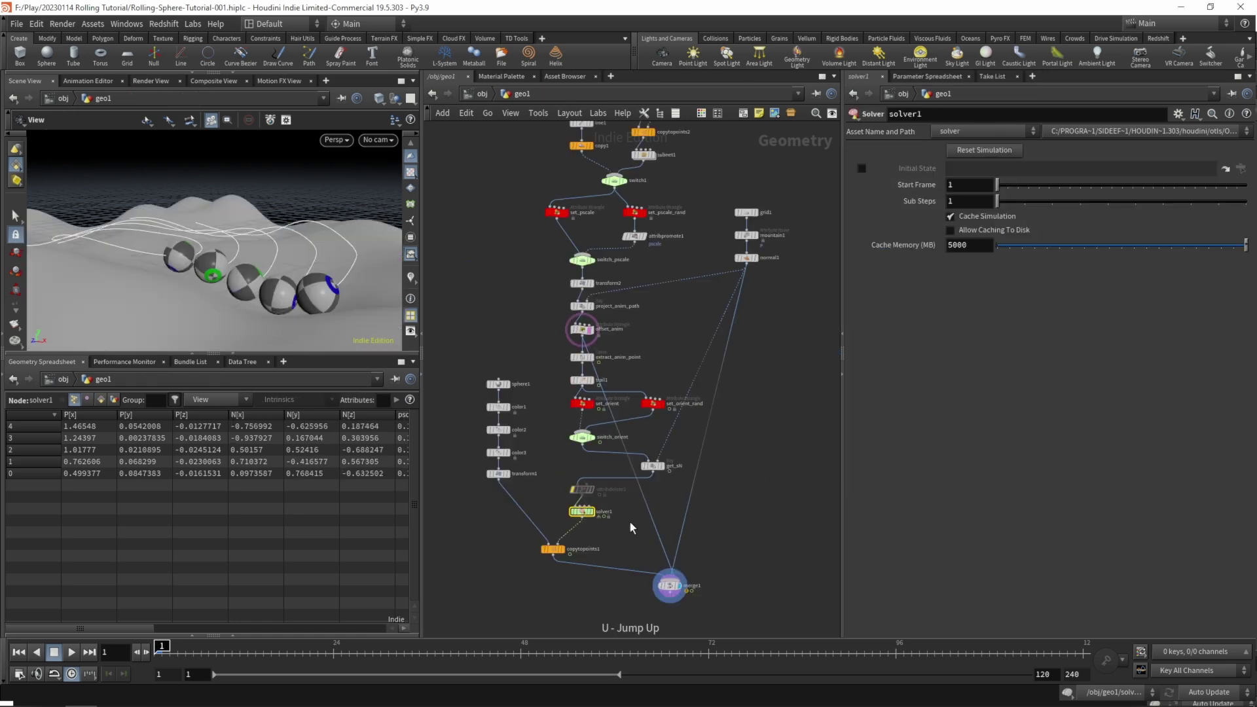
# Step: Display solver1's output with orientation axes and play the simulation
pyautogui.click(592, 513)
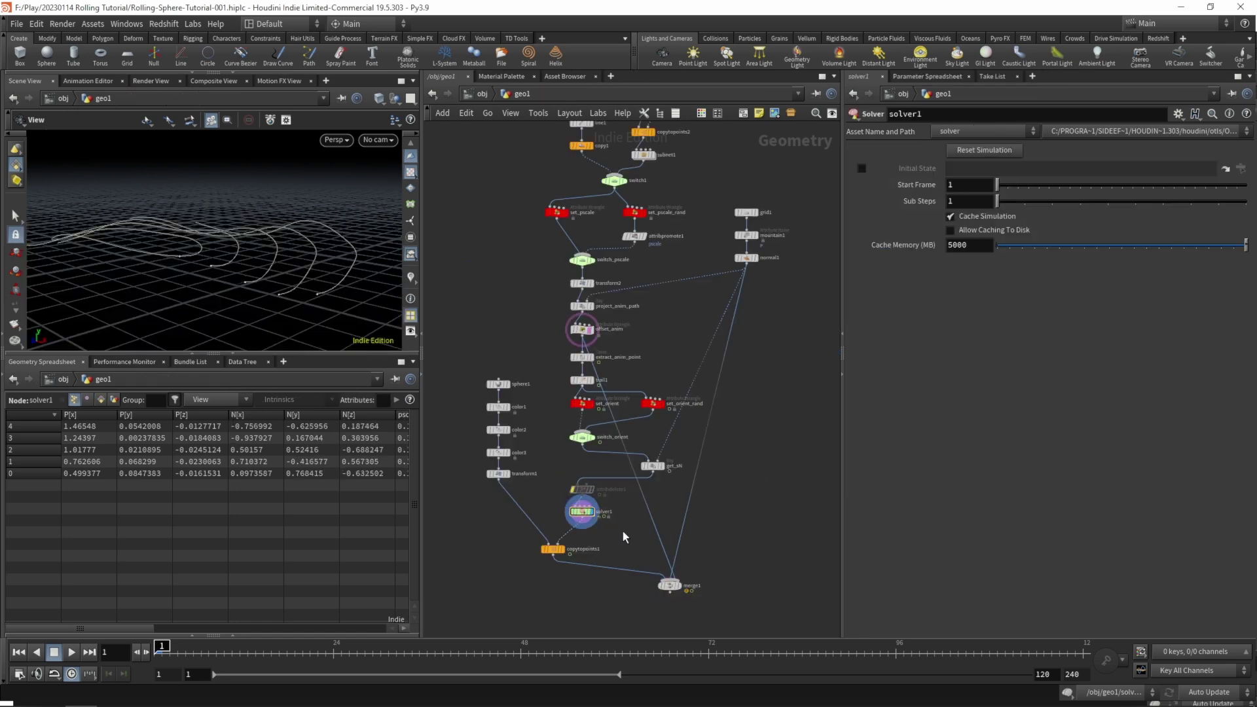
pyautogui.click(412, 278)
pyautogui.press('Up')
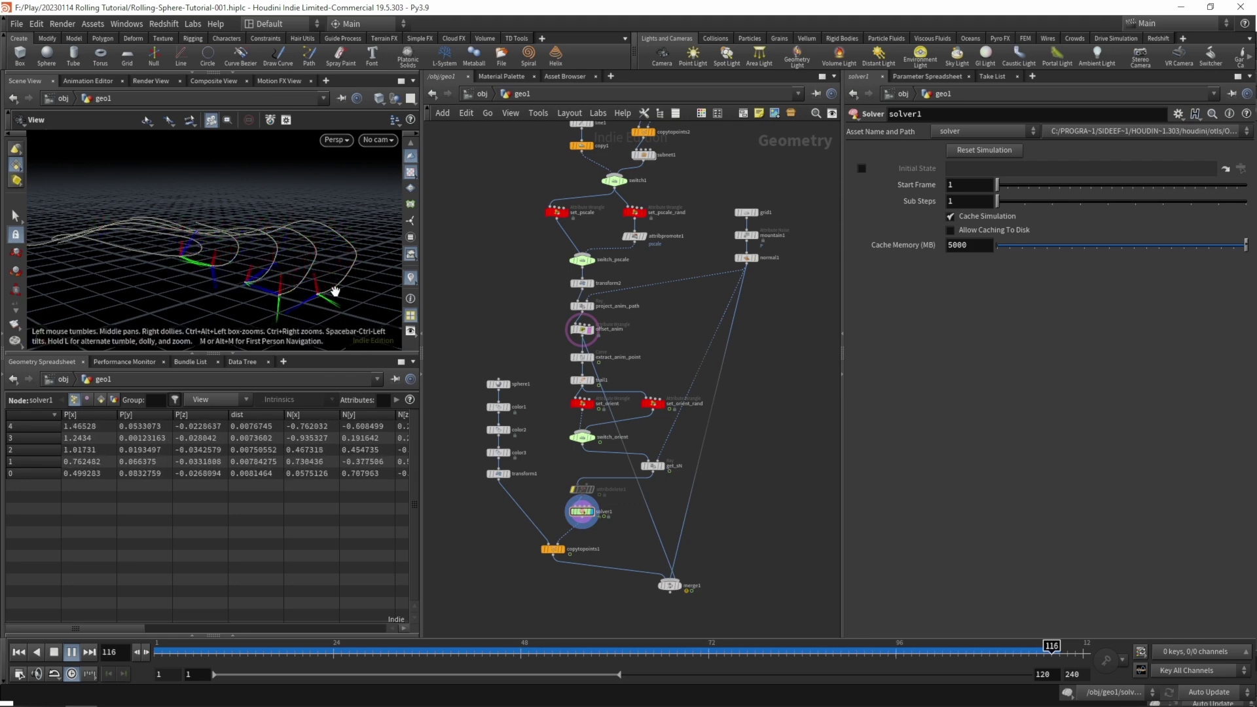
pyautogui.hotkey('ctrl', 'Up')
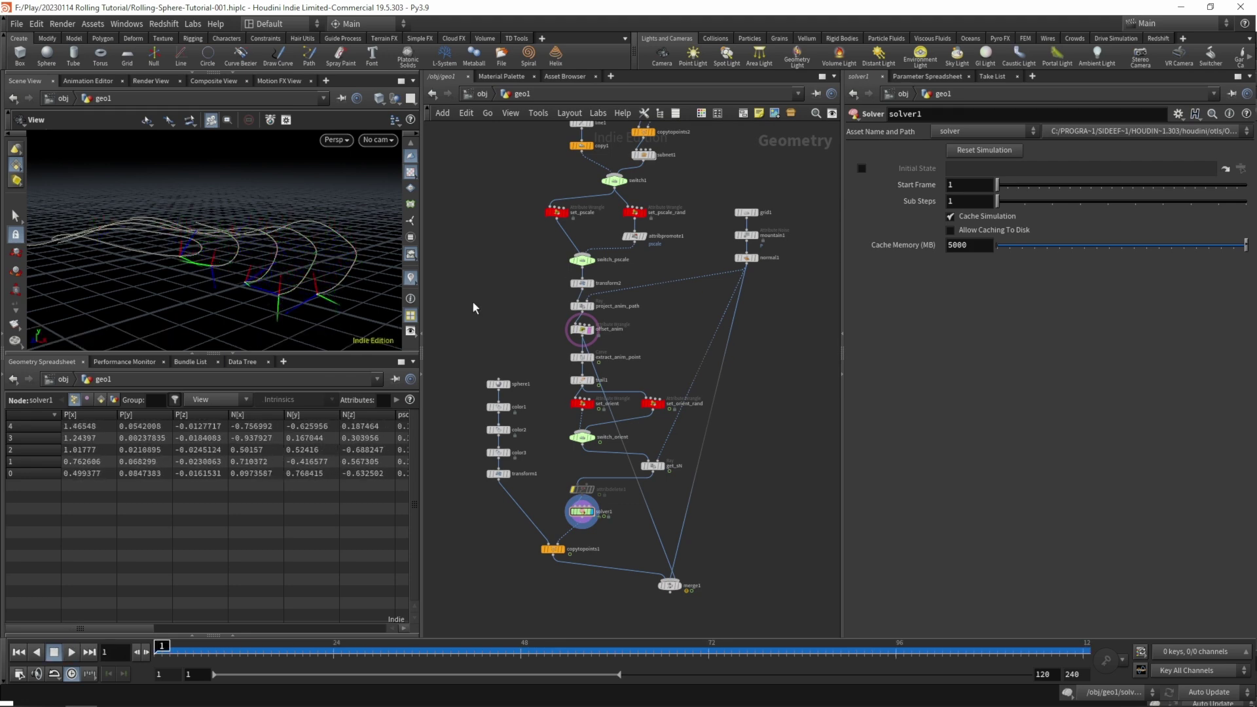
# Step: Reselect solver1 and replay the simulation from frame 1
pyautogui.click(580, 491)
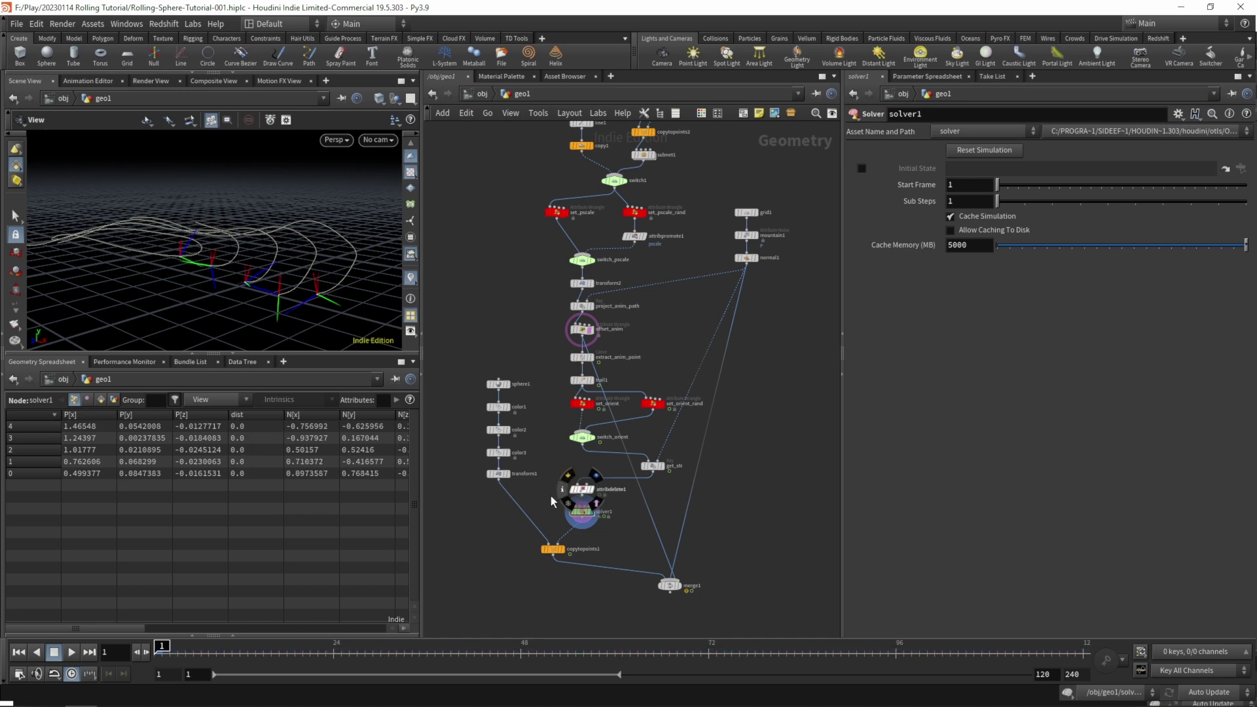
pyautogui.click(582, 511)
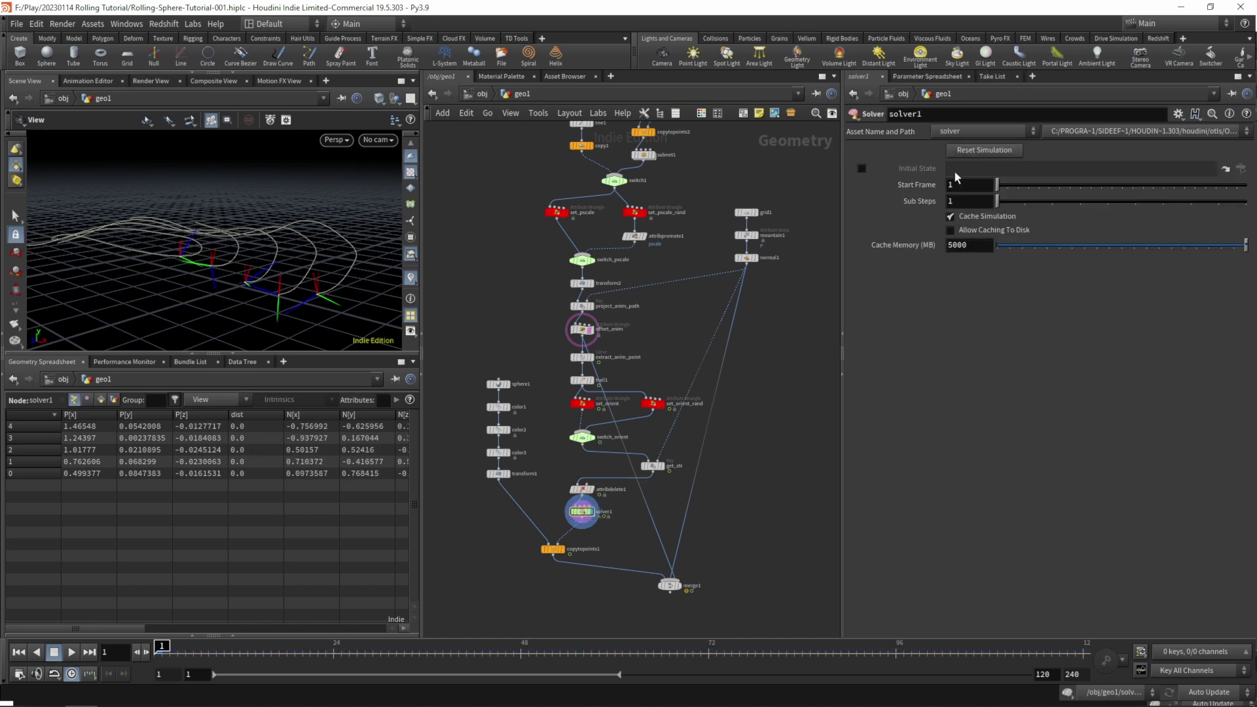
pyautogui.press('Up')
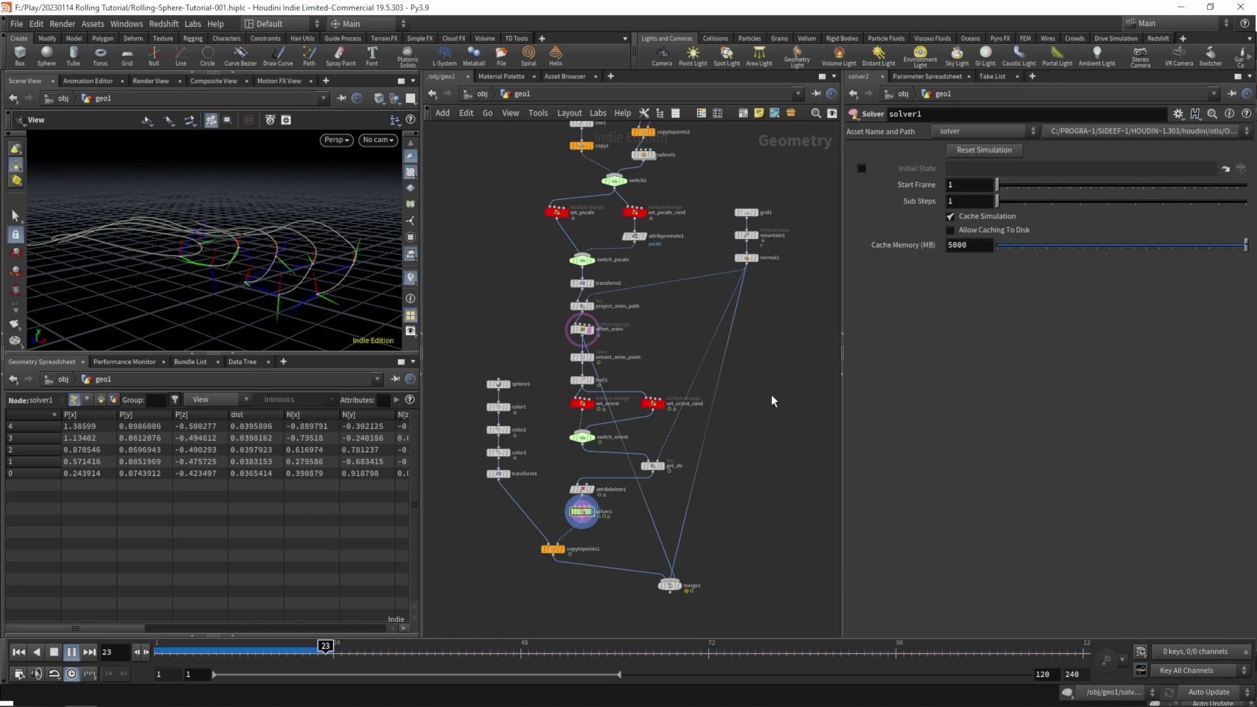
pyautogui.press('Up')
pyautogui.hotkey('ctrl', 'Up')
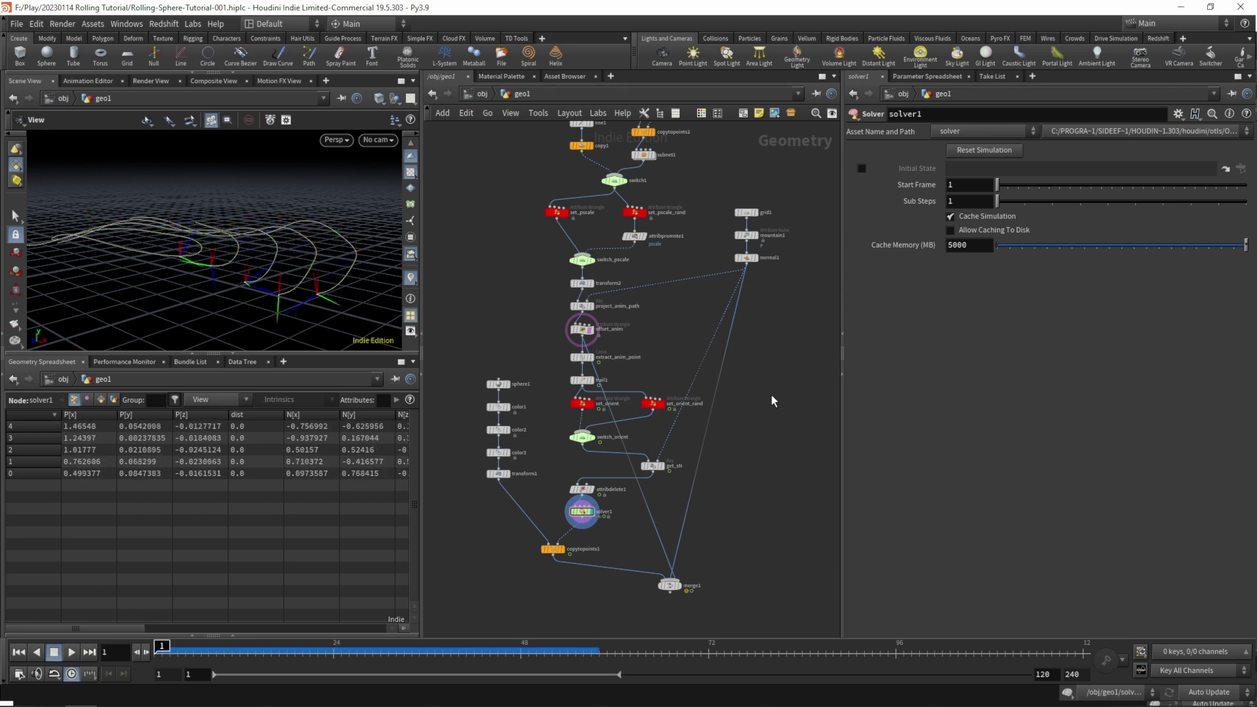
# Step: Bypass attribdelete1 and search the node list for a Circle
pyautogui.press('q')
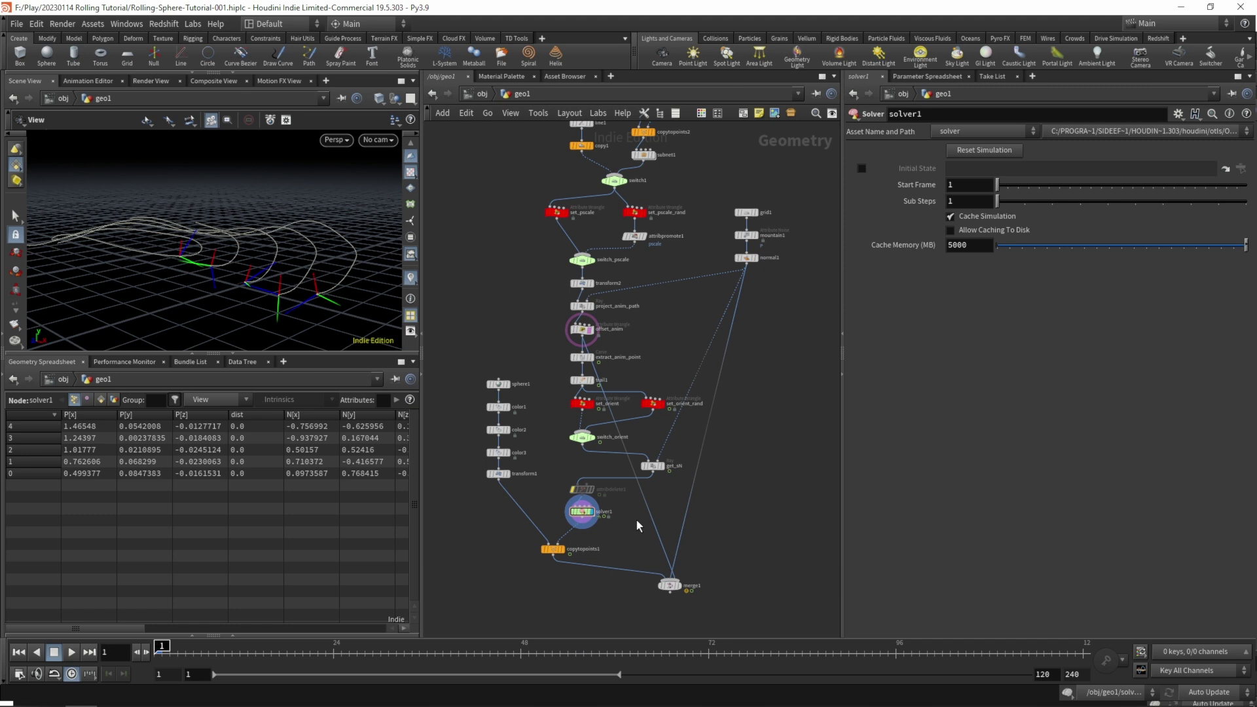
pyautogui.moveTo(787, 304); pyautogui.dragTo(675, 339, button='middle')
pyautogui.press('Tab')
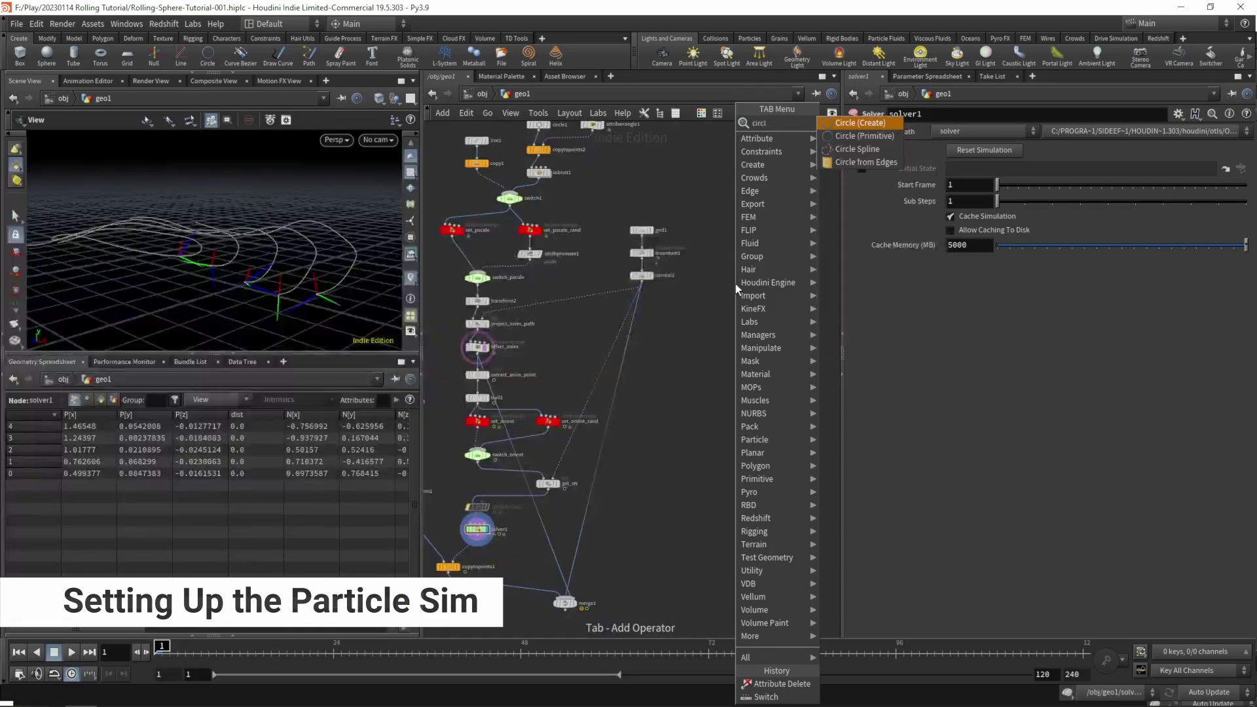
# Step: Place a Circle node and view the normal1 terrain from above with normals hidden
pyautogui.press('Escape')
pyautogui.click(756, 234)
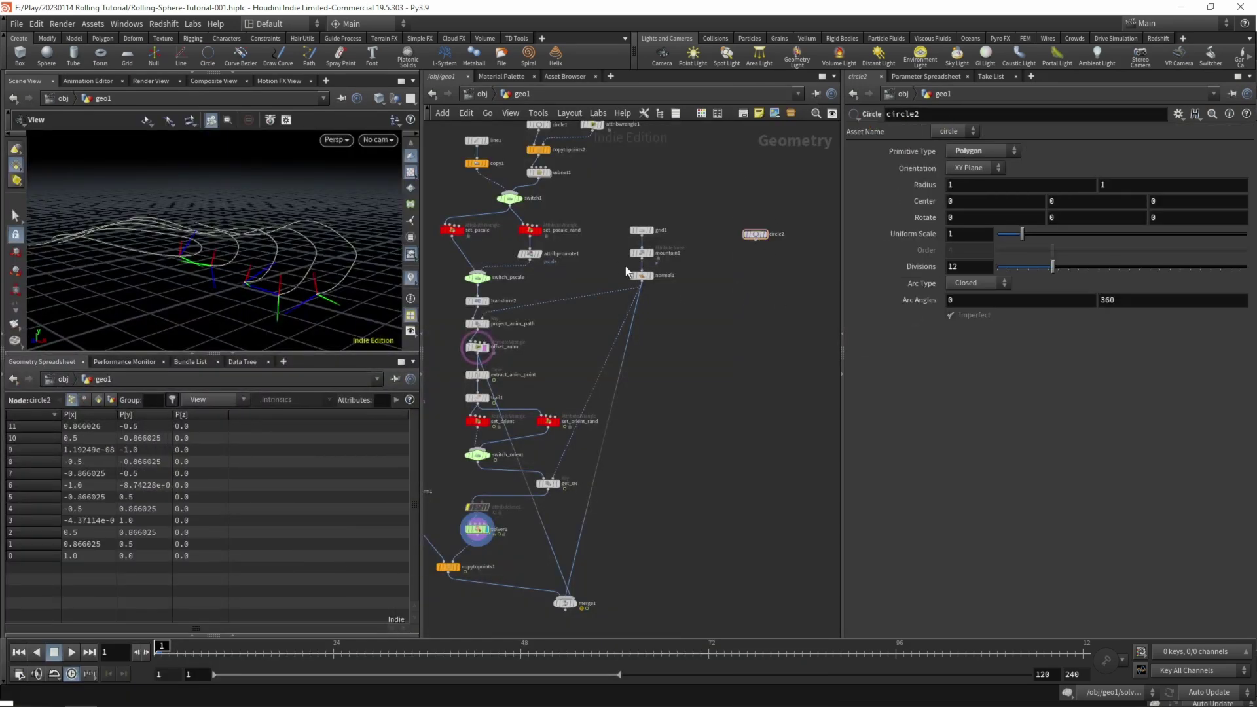
pyautogui.moveTo(618, 262); pyautogui.dragTo(586, 321, button='middle')
pyautogui.click(650, 275)
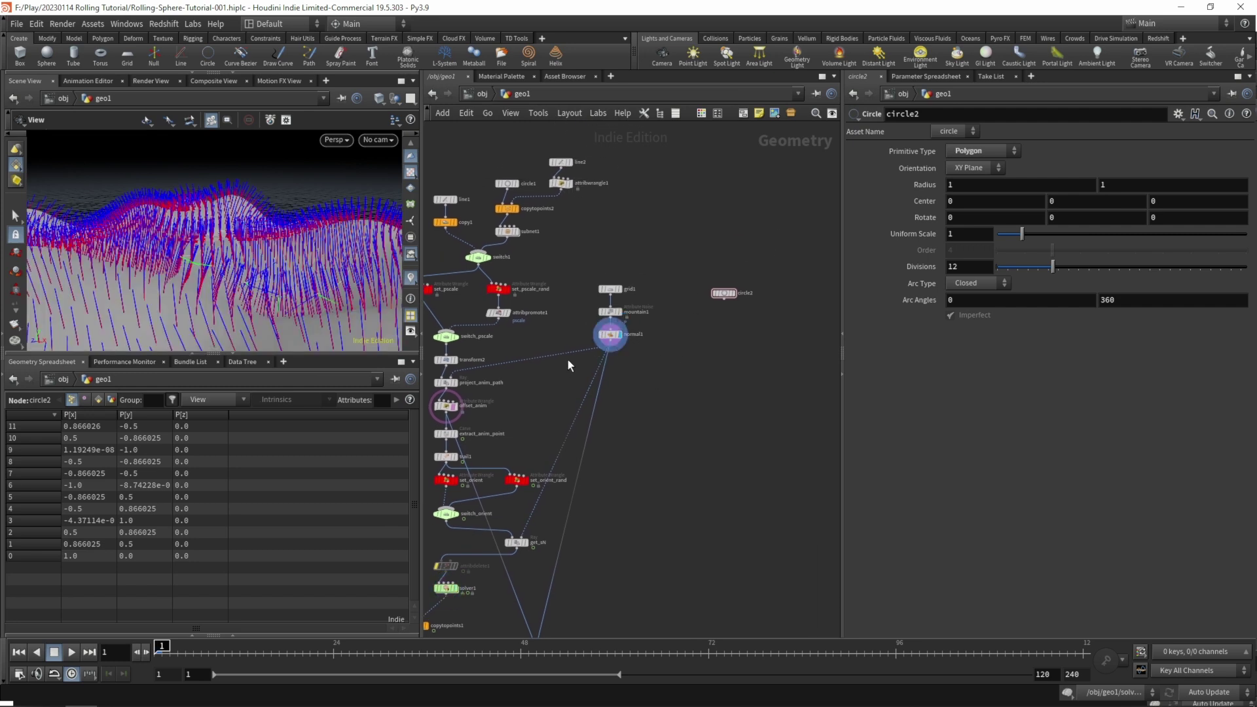
pyautogui.click(412, 293)
pyautogui.moveTo(233, 280); pyautogui.dragTo(275, 268)
# Step: Set circle2's uniform scale to 2
pyautogui.moveTo(505, 314); pyautogui.dragTo(545, 307, button='middle')
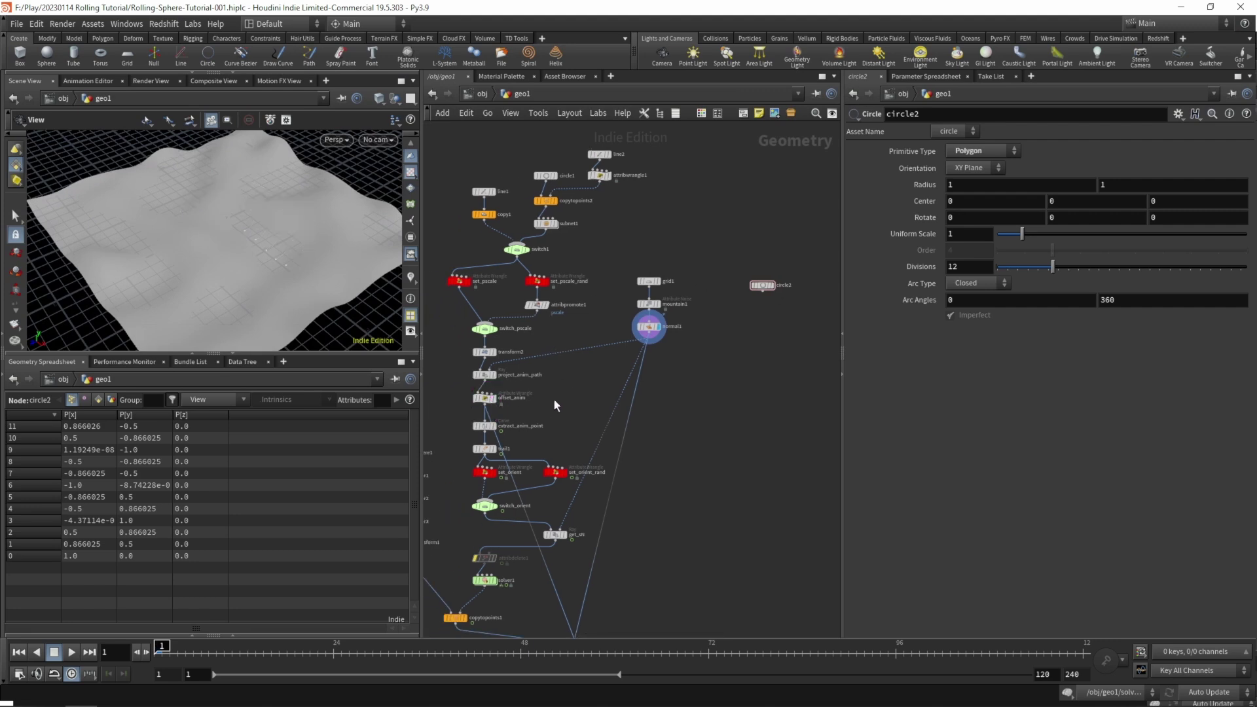
pyautogui.moveTo(742, 360); pyautogui.dragTo(733, 314, button='middle')
pyautogui.click(734, 283)
pyautogui.click(959, 234)
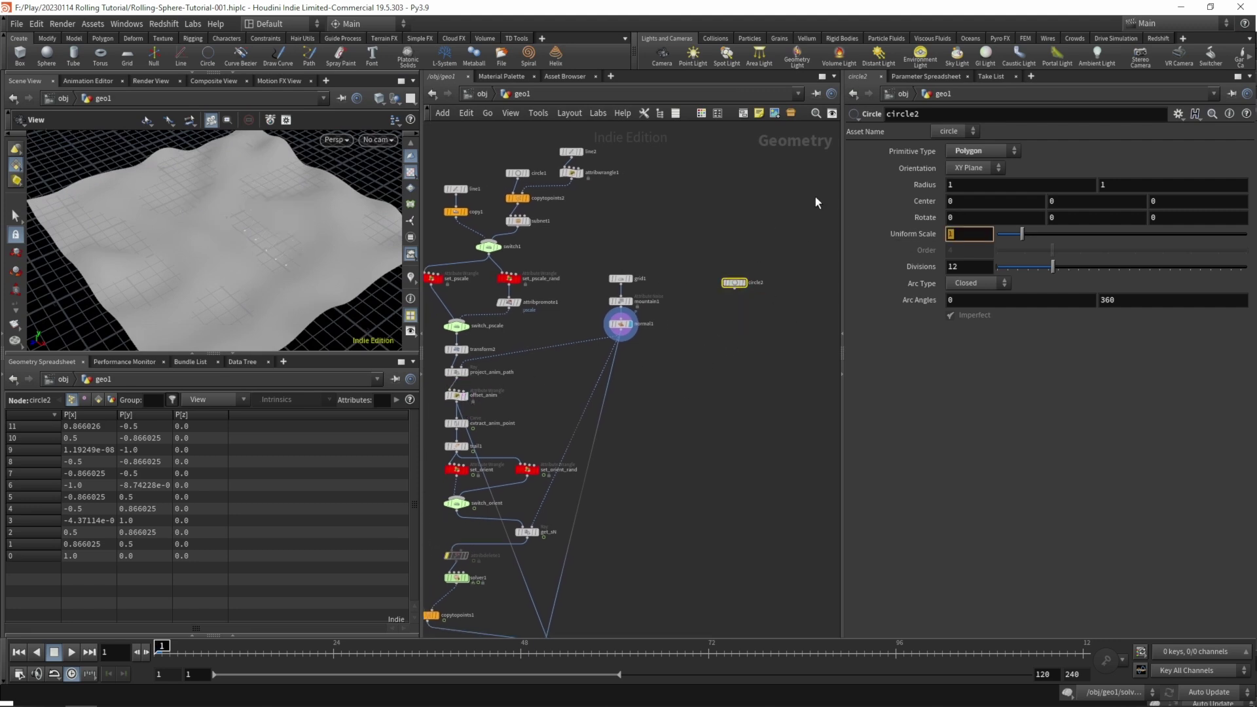
pyautogui.write('2')
pyautogui.press('Return')
pyautogui.click(710, 344)
# Step: Add a Scatter below circle2 with 250 points and lay the circle on the ZX plane
pyautogui.press('Tab')
pyautogui.write('scat')
pyautogui.press('Escape')
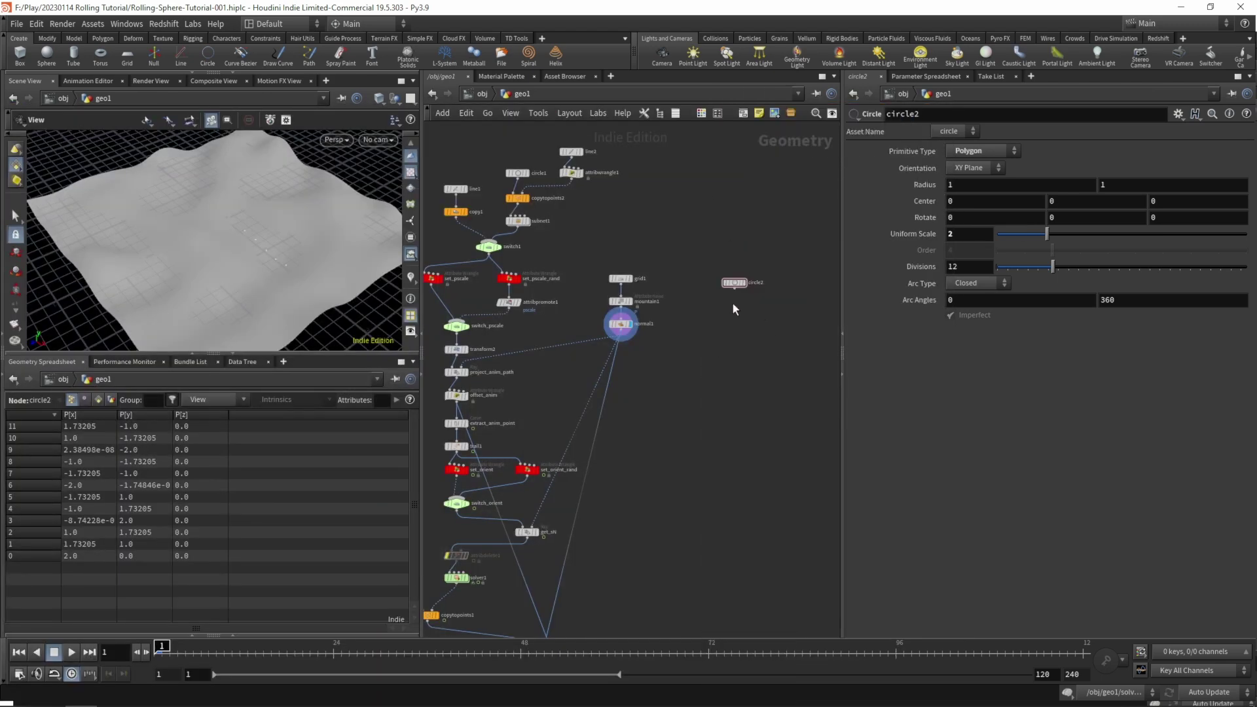
pyautogui.click(735, 311)
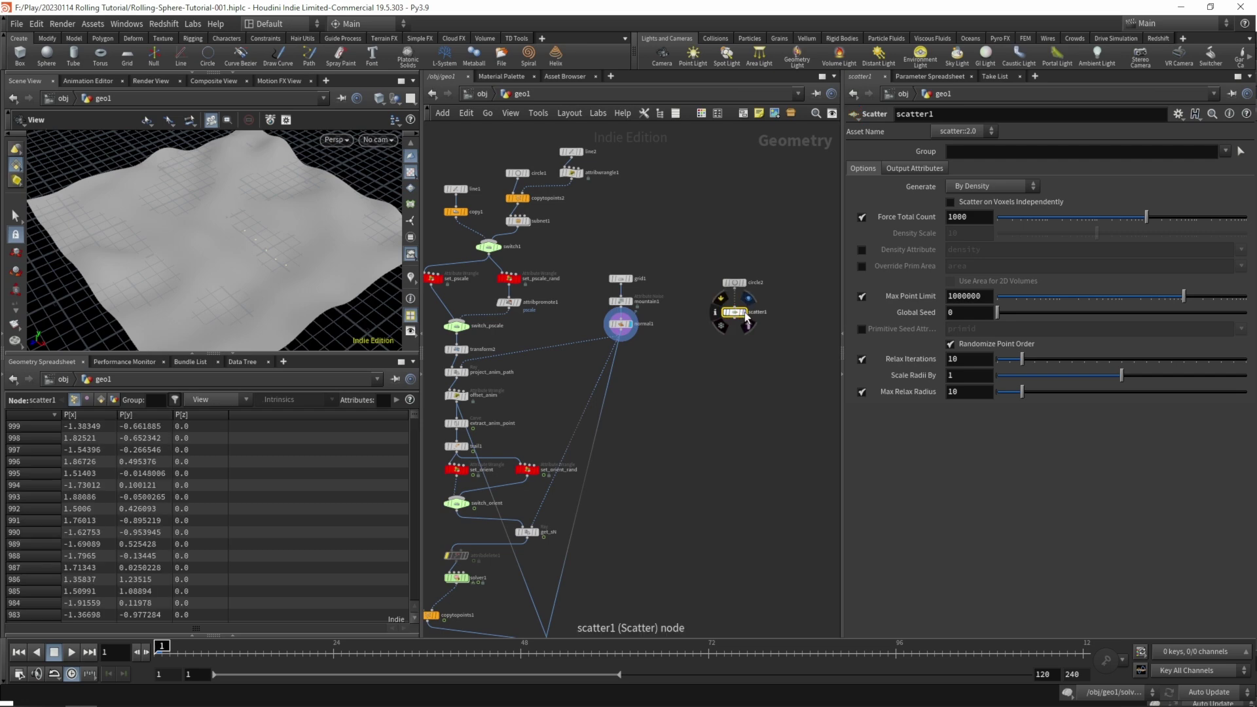
pyautogui.click(746, 315)
pyautogui.press('Up')
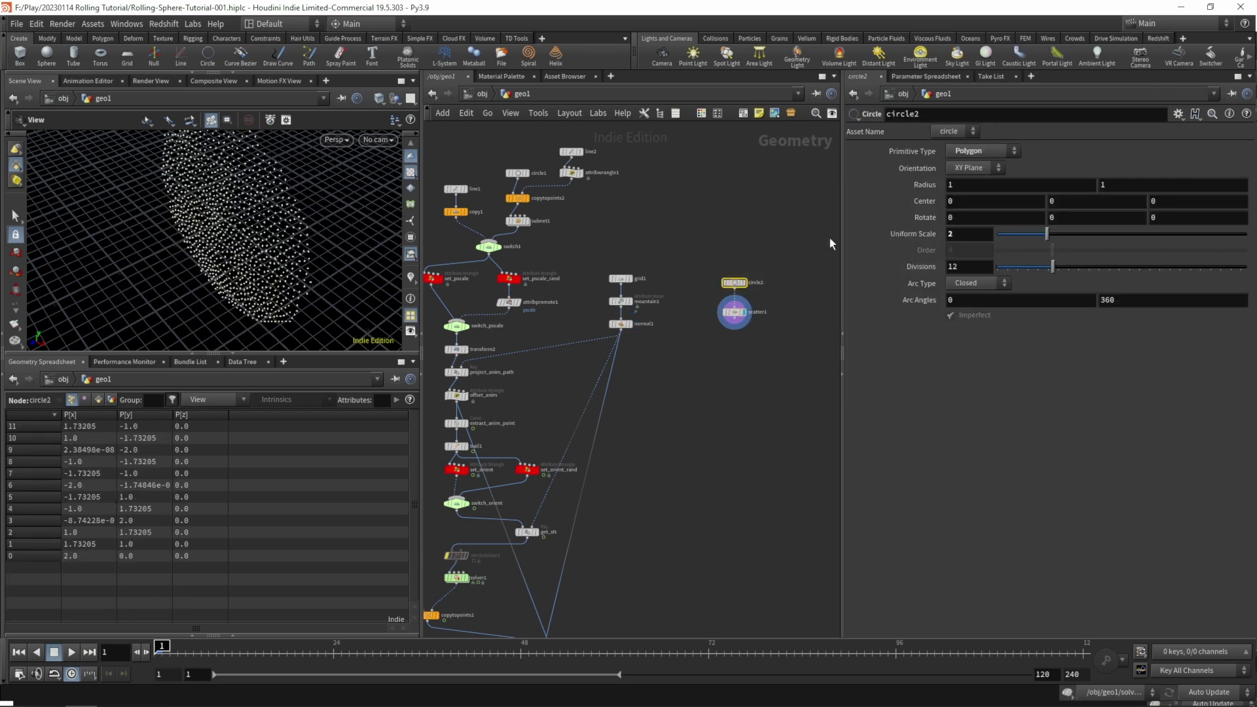
pyautogui.click(958, 172)
pyautogui.click(963, 209)
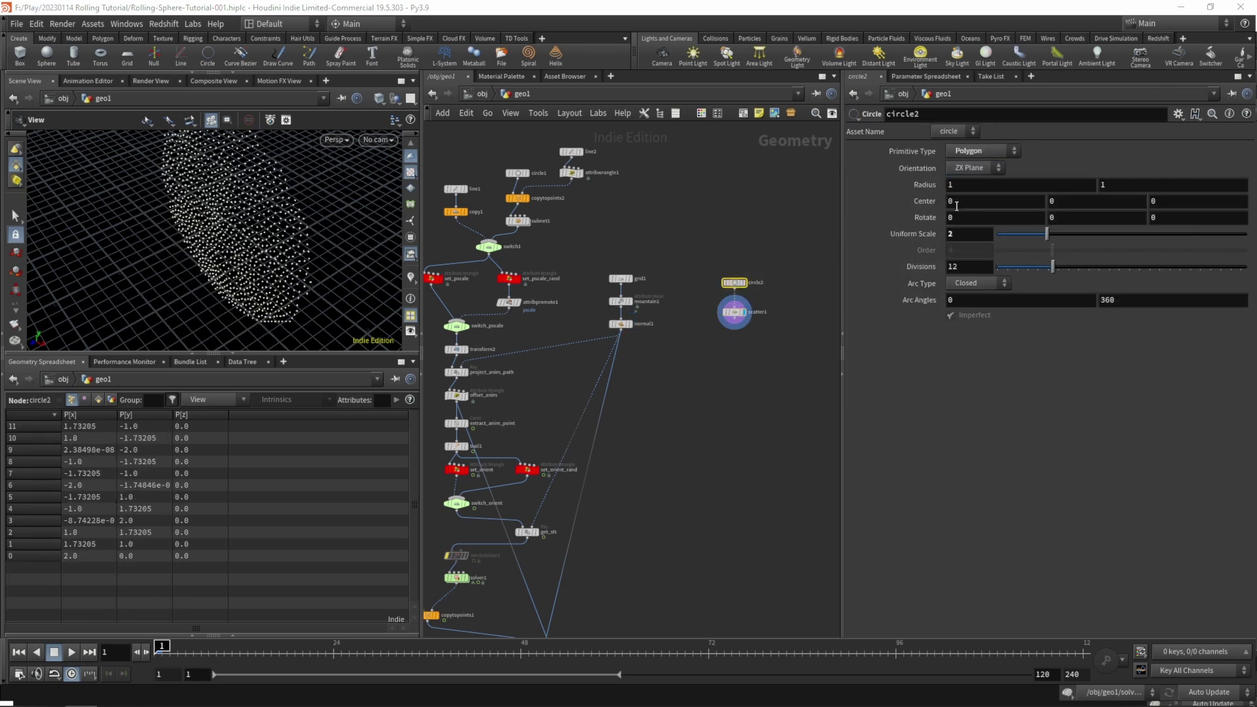
pyautogui.press('Down')
pyautogui.doubleClick(967, 211)
pyautogui.write('250')
pyautogui.press('Return')
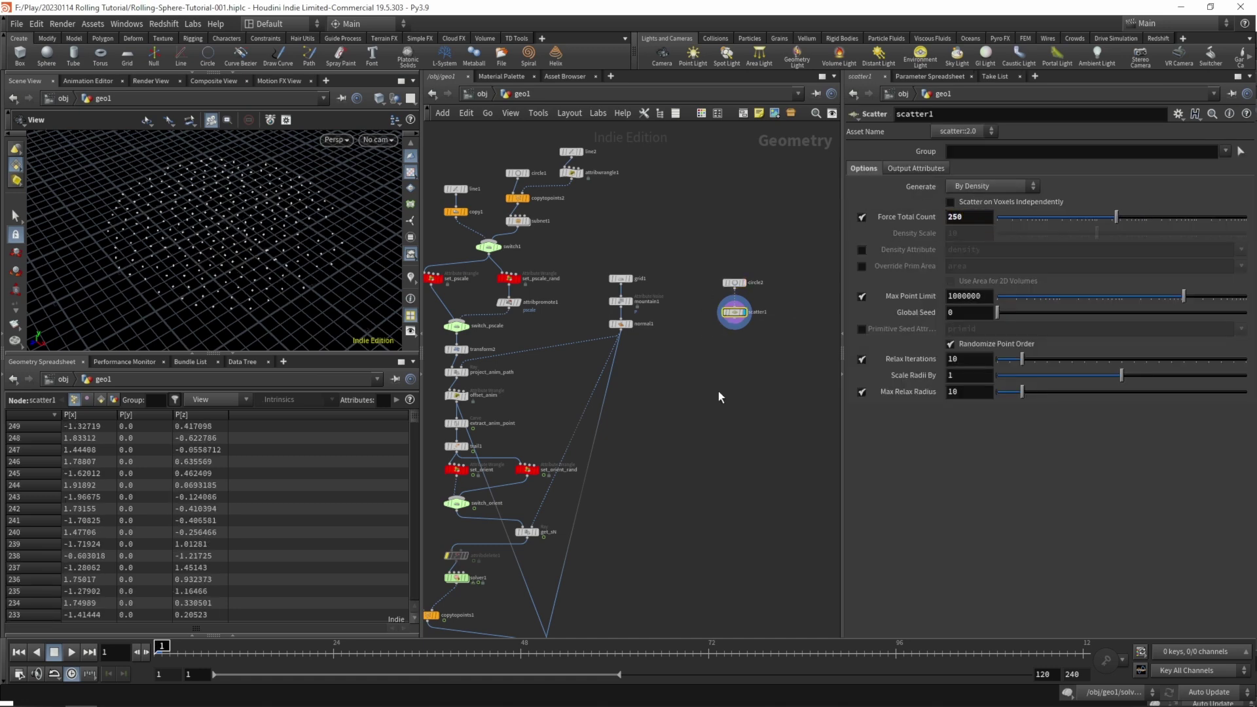
# Step: Add an Attribute Adjust Float node below scatter1
pyautogui.press('Tab')
pyautogui.write('adjust')
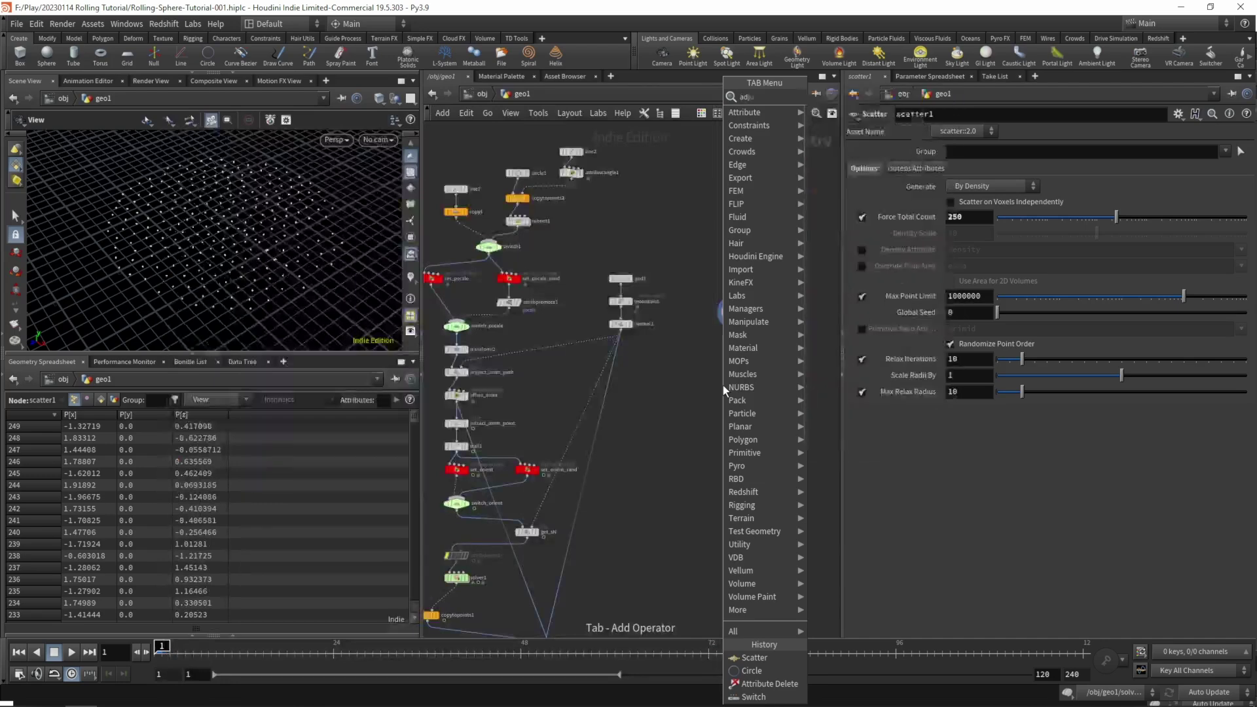
pyautogui.click(893, 123)
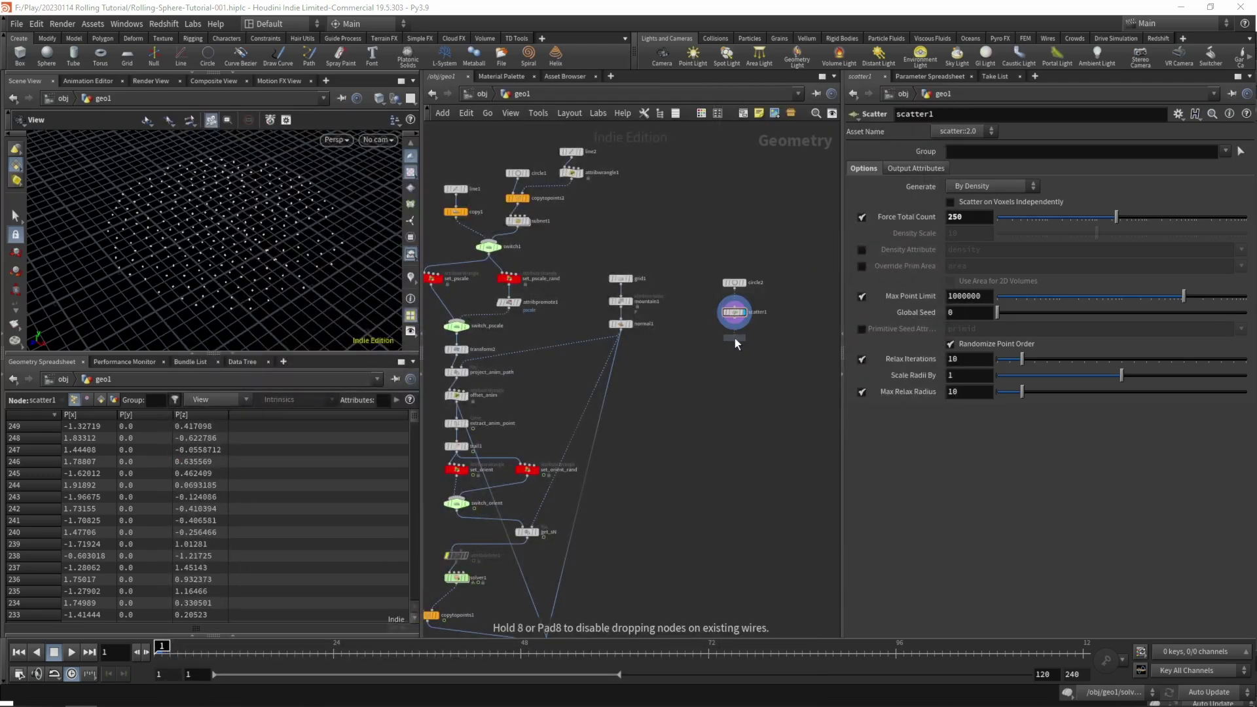
pyautogui.click(736, 337)
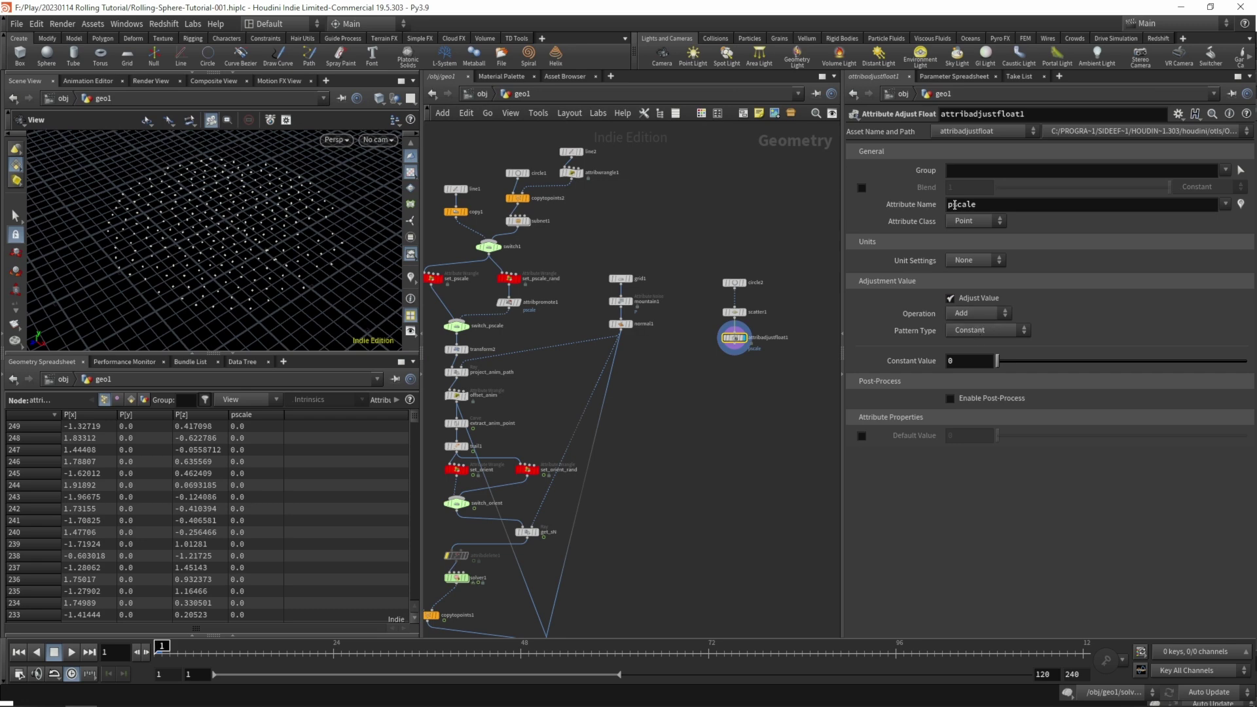
# Step: Switch attribadjustfloat1's pattern type to Random so each point gets a random pscale
pyautogui.click(982, 332)
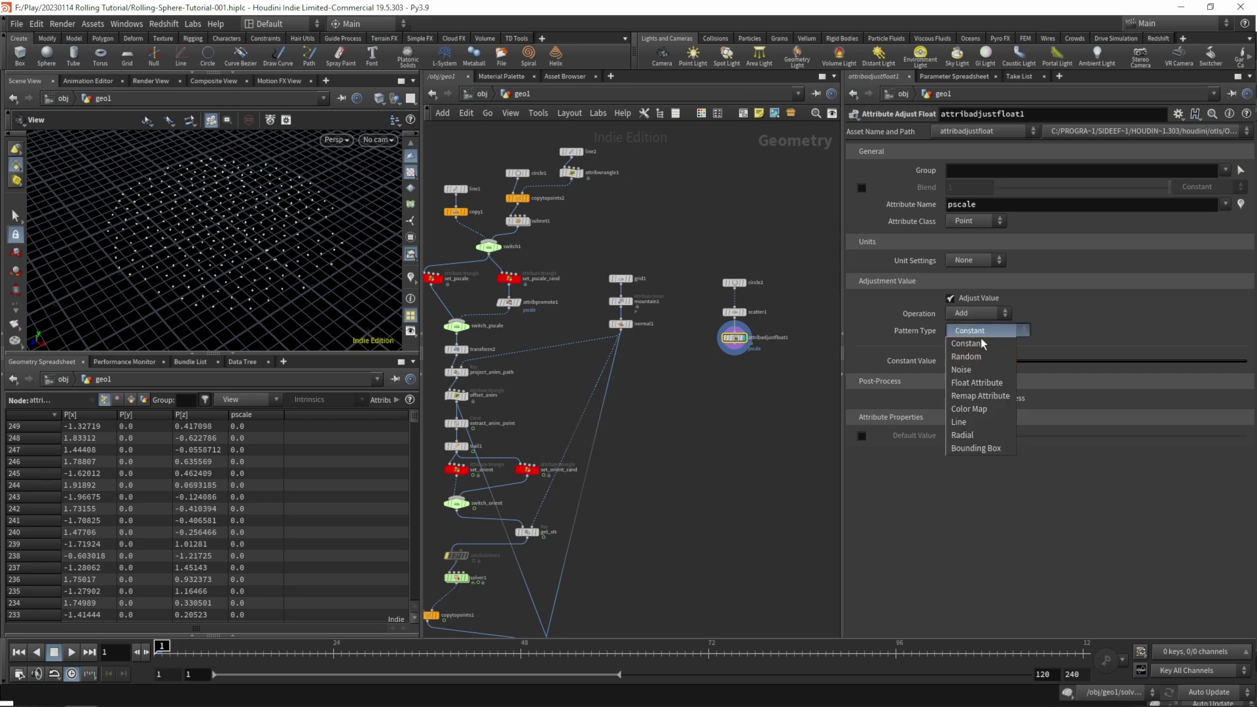
pyautogui.click(974, 356)
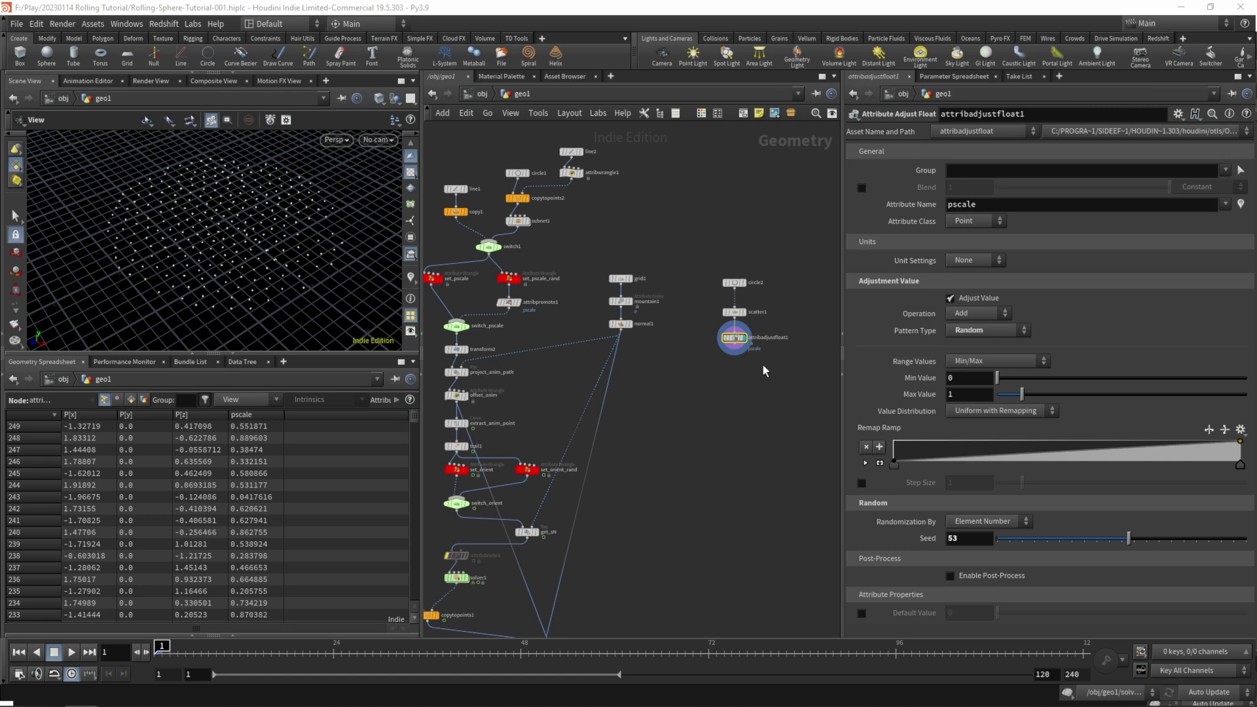
pyautogui.moveTo(260, 267); pyautogui.dragTo(255, 241)
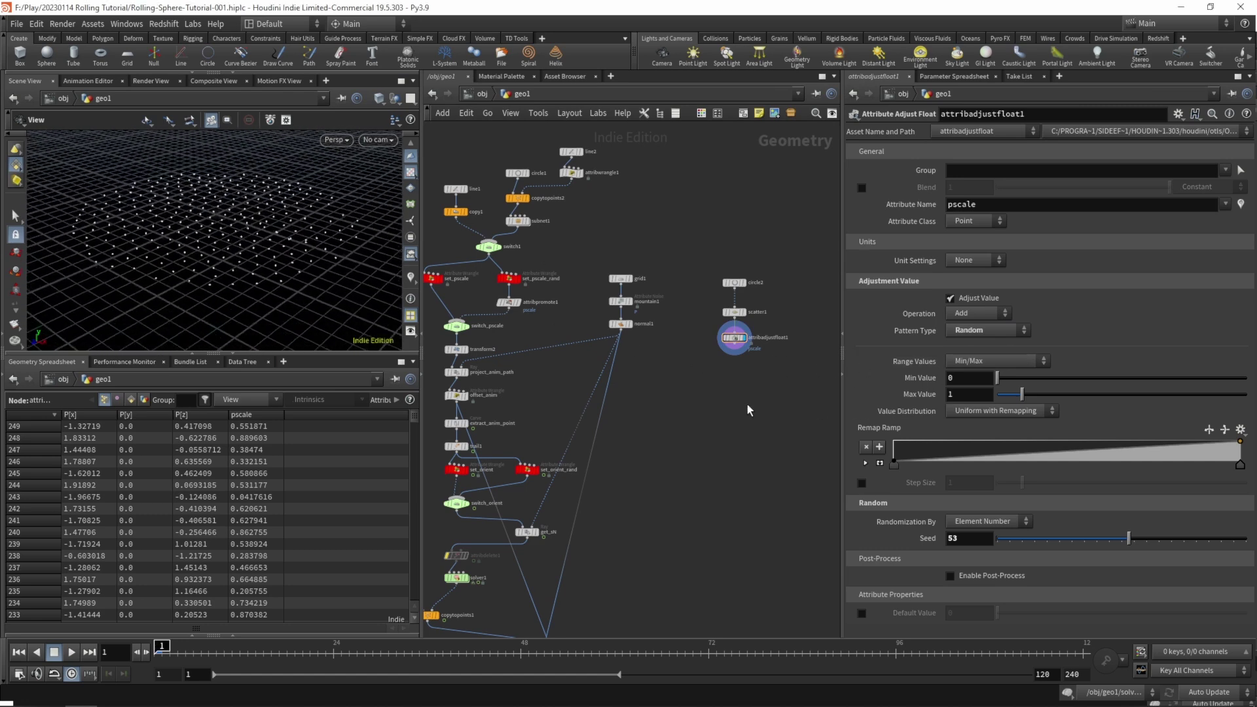
pyautogui.press('Tab')
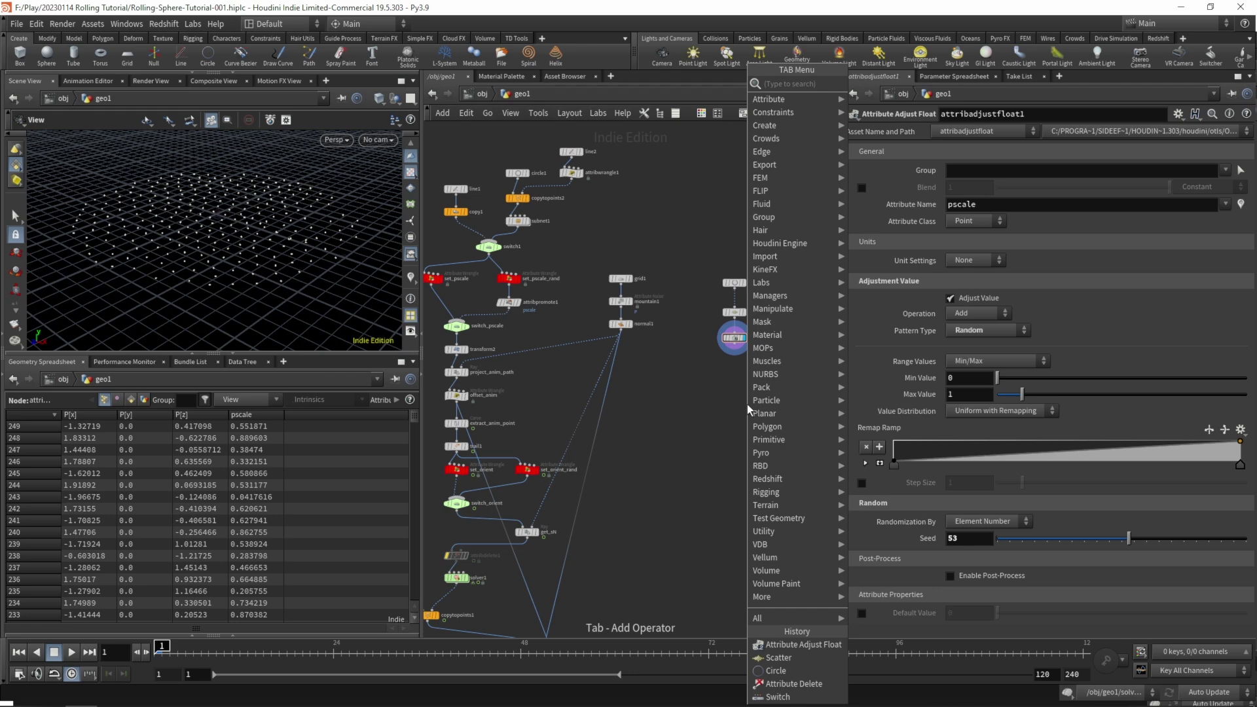
pyautogui.press('Return')
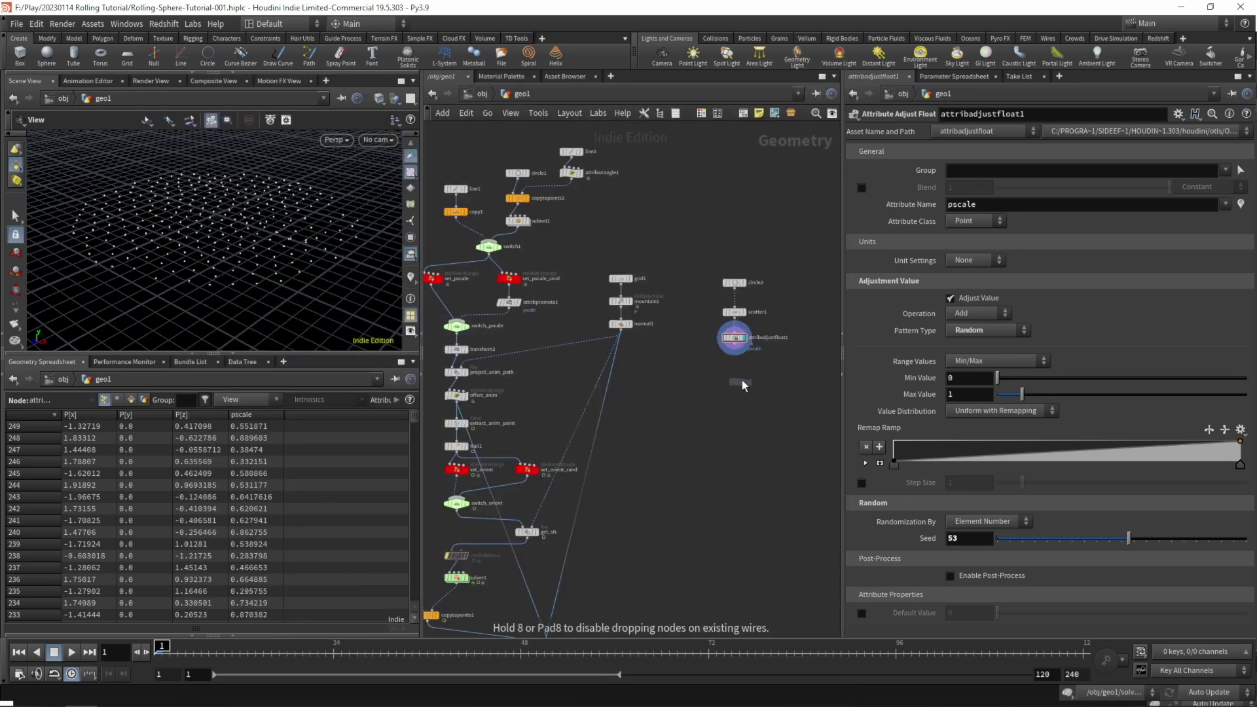
# Step: Place attribwrangle2 under attribadjustfloat1, running over Detail with i@gl_spherepoints = 1;
pyautogui.click(736, 367)
pyautogui.moveTo(734, 347); pyautogui.dragTo(746, 371)
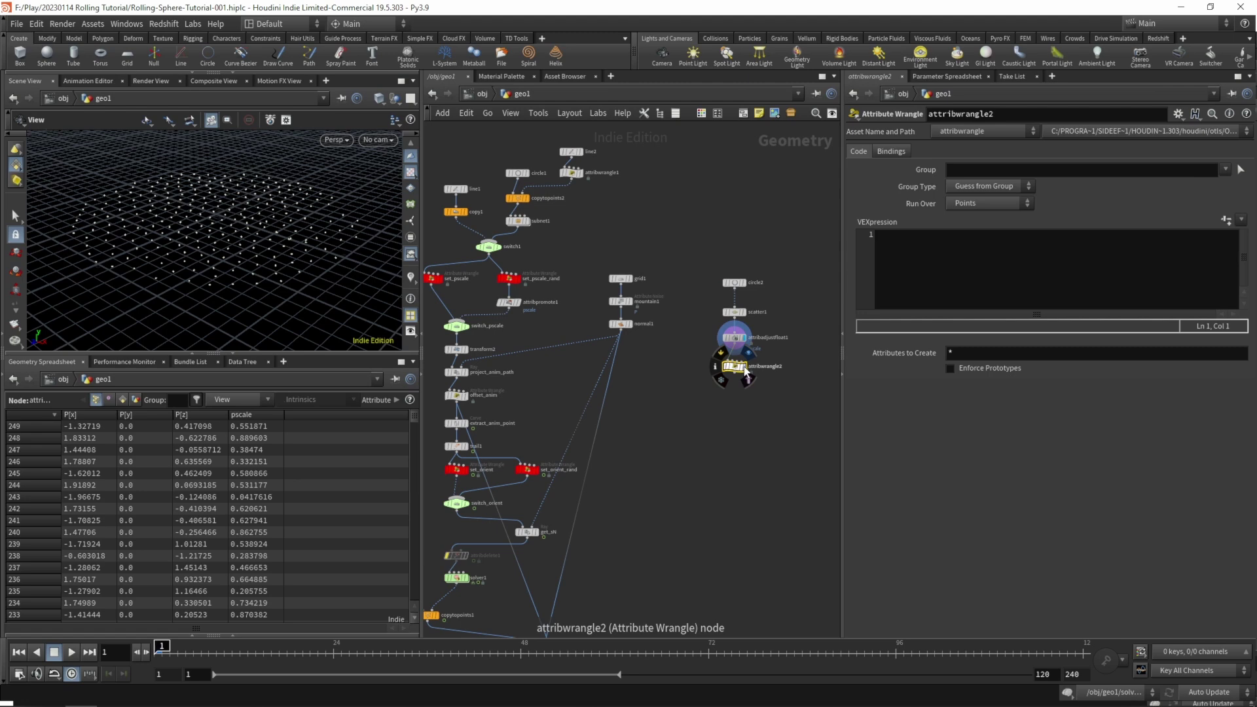
pyautogui.click(995, 204)
pyautogui.click(990, 218)
pyautogui.click(970, 265)
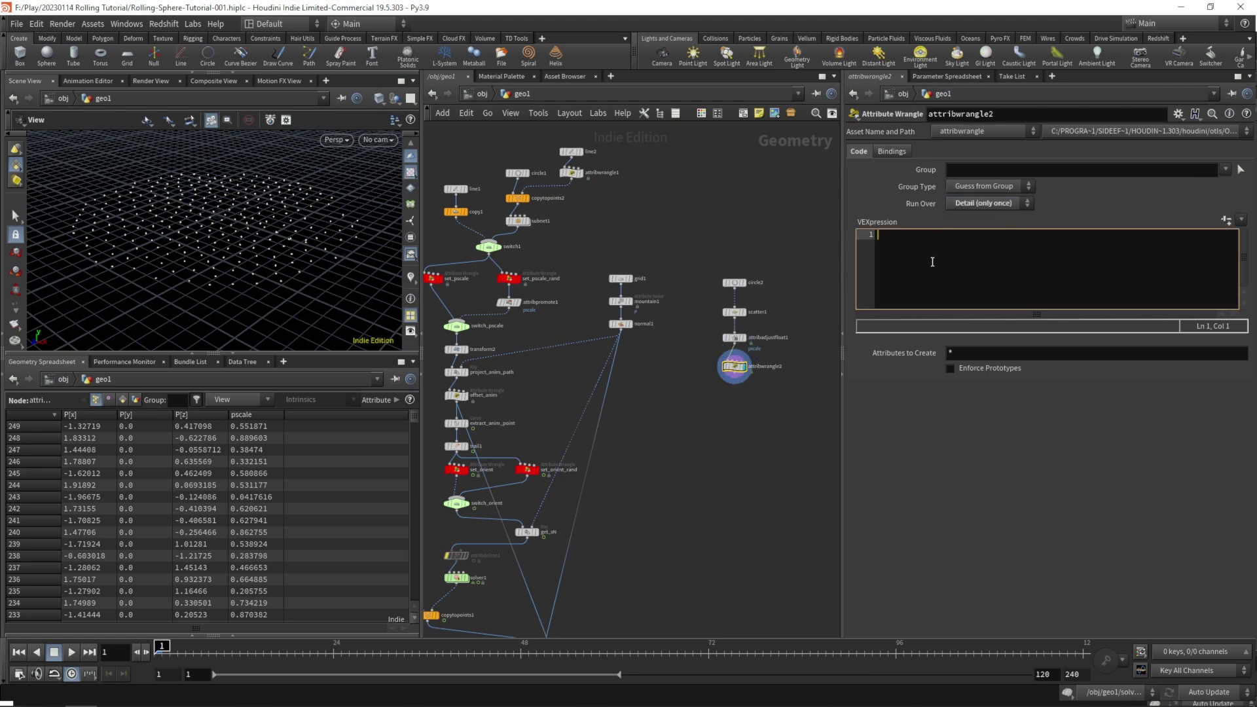
pyautogui.write('i@')
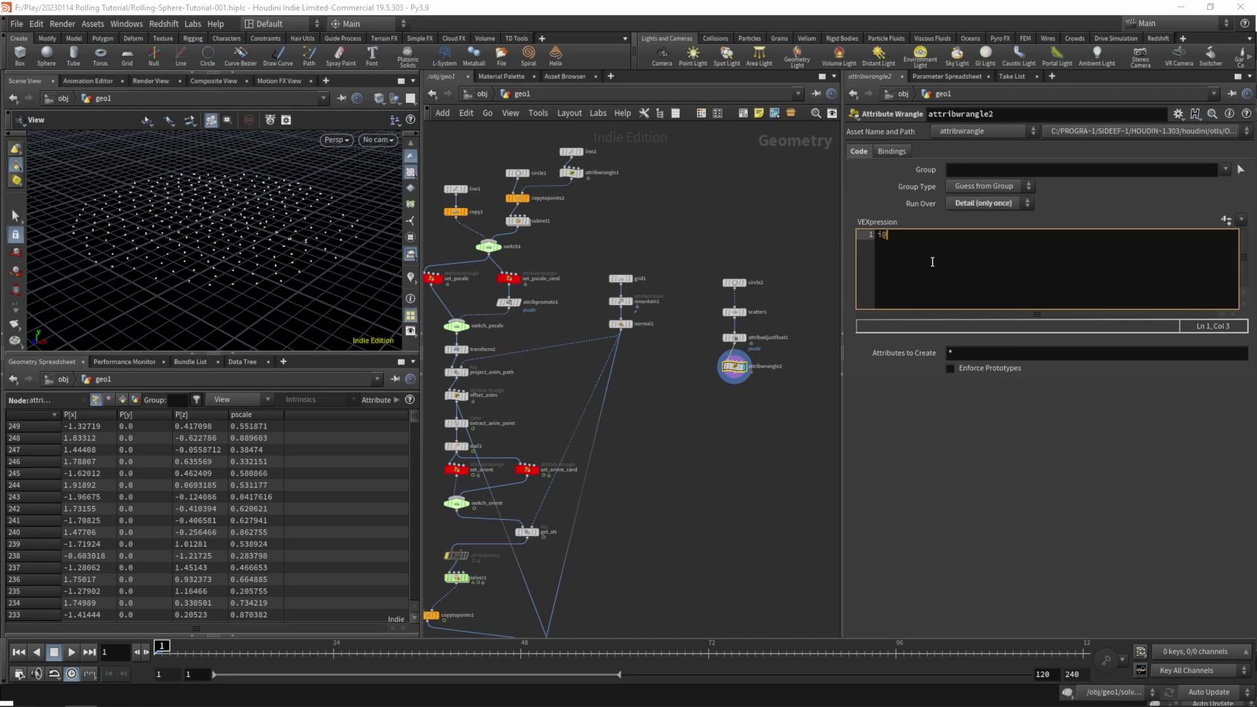
pyautogui.write('gl_spherepoints = 1;')
pyautogui.click(725, 426)
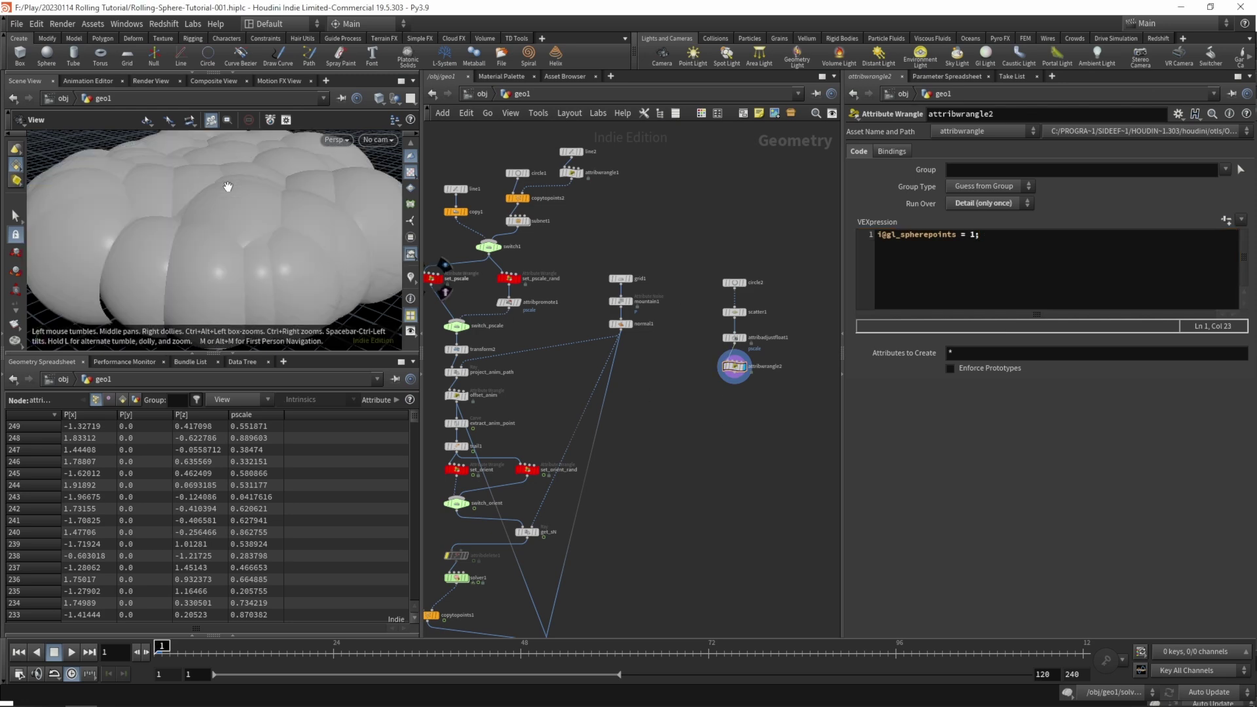
# Step: Tidy the new node chain and limit random pscale to 0.05–0.1
pyautogui.moveTo(770, 239); pyautogui.dragTo(732, 343)
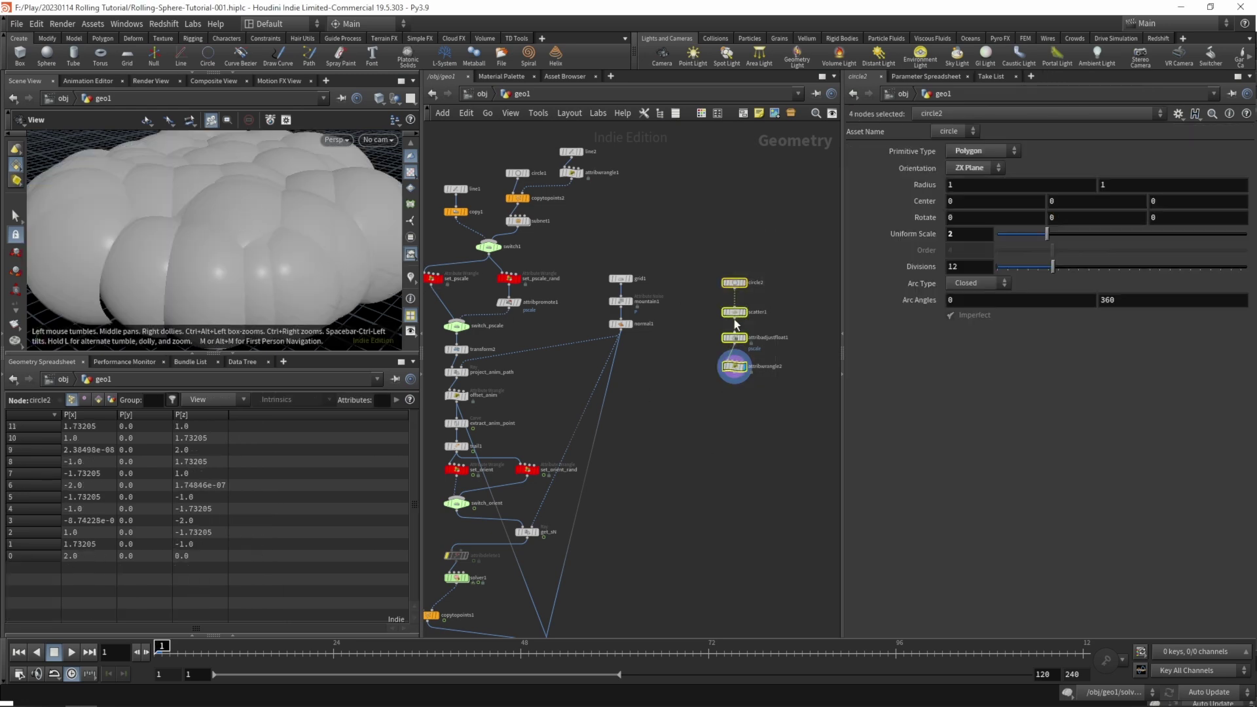
pyautogui.press('l')
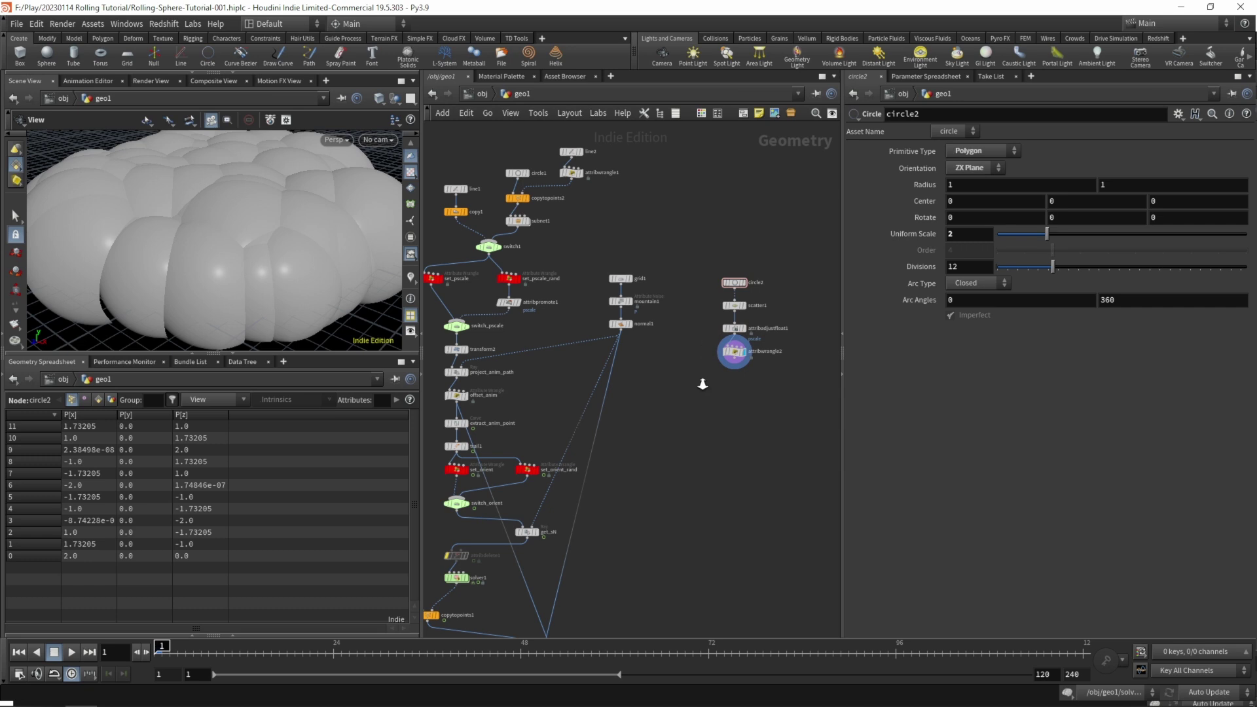
pyautogui.scroll(2, 671, 373)
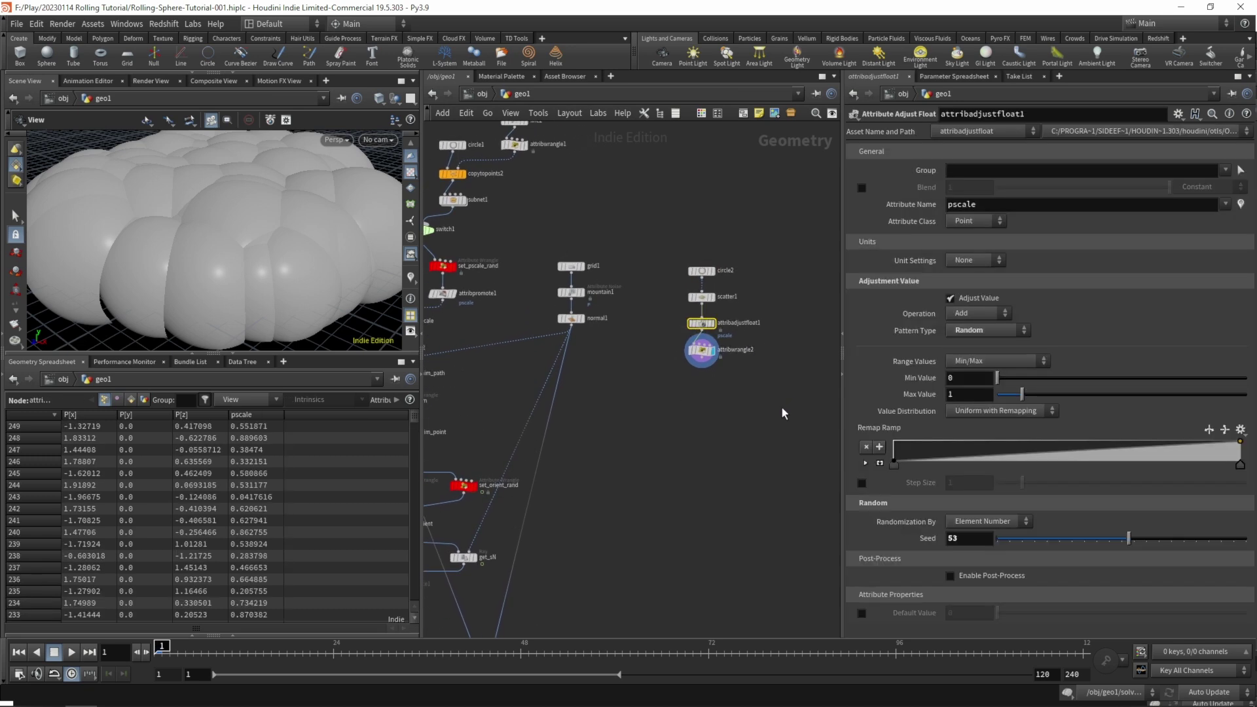
pyautogui.click(955, 379)
pyautogui.write('0.05')
pyautogui.press('Tab')
pyautogui.write('0.1')
pyautogui.press('Return')
pyautogui.moveTo(264, 203)
pyautogui.mouseDown()
pyautogui.moveTo(265, 258)
pyautogui.moveTo(237, 208)
pyautogui.moveTo(256, 197)
pyautogui.mouseUp()
pyautogui.scroll(-5, 265, 257)
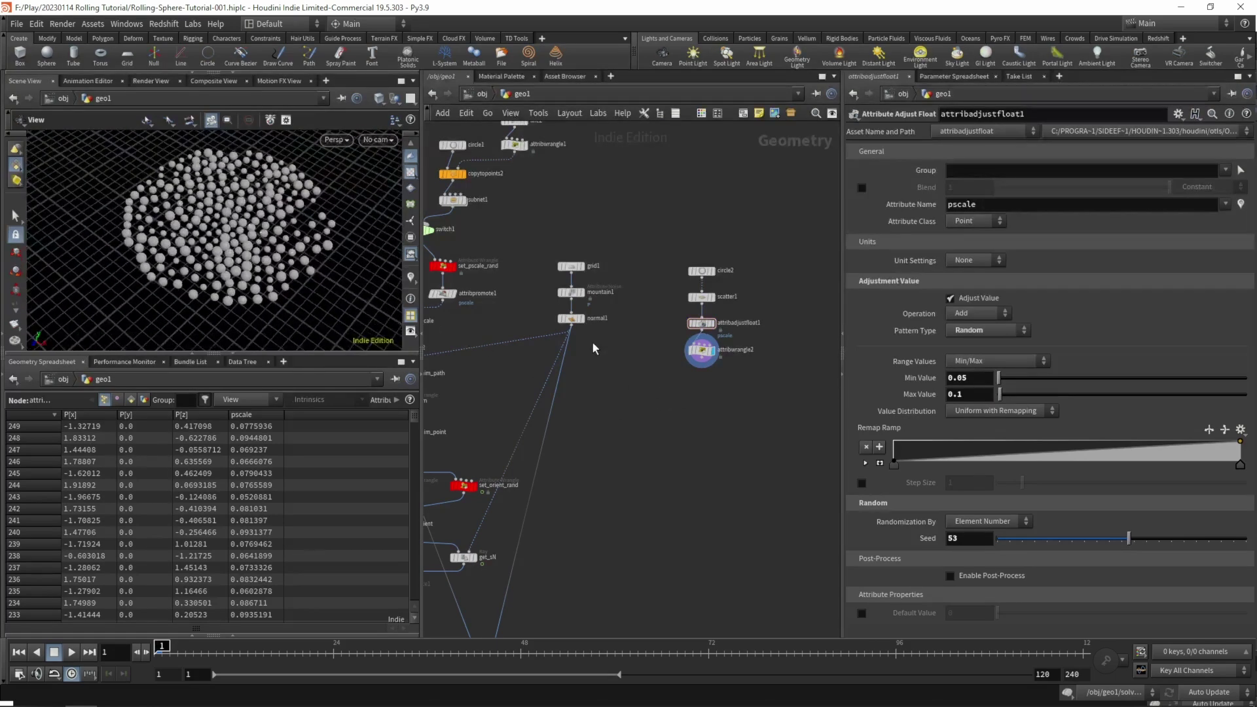
# Step: Add merge2 combining normal1 and attribwrangle2, and display it
pyautogui.press('Tab')
pyautogui.write('null')
pyautogui.press('Return')
pyautogui.click(645, 431)
pyautogui.click(572, 325)
pyautogui.click(643, 424)
pyautogui.click(702, 359)
pyautogui.click(645, 425)
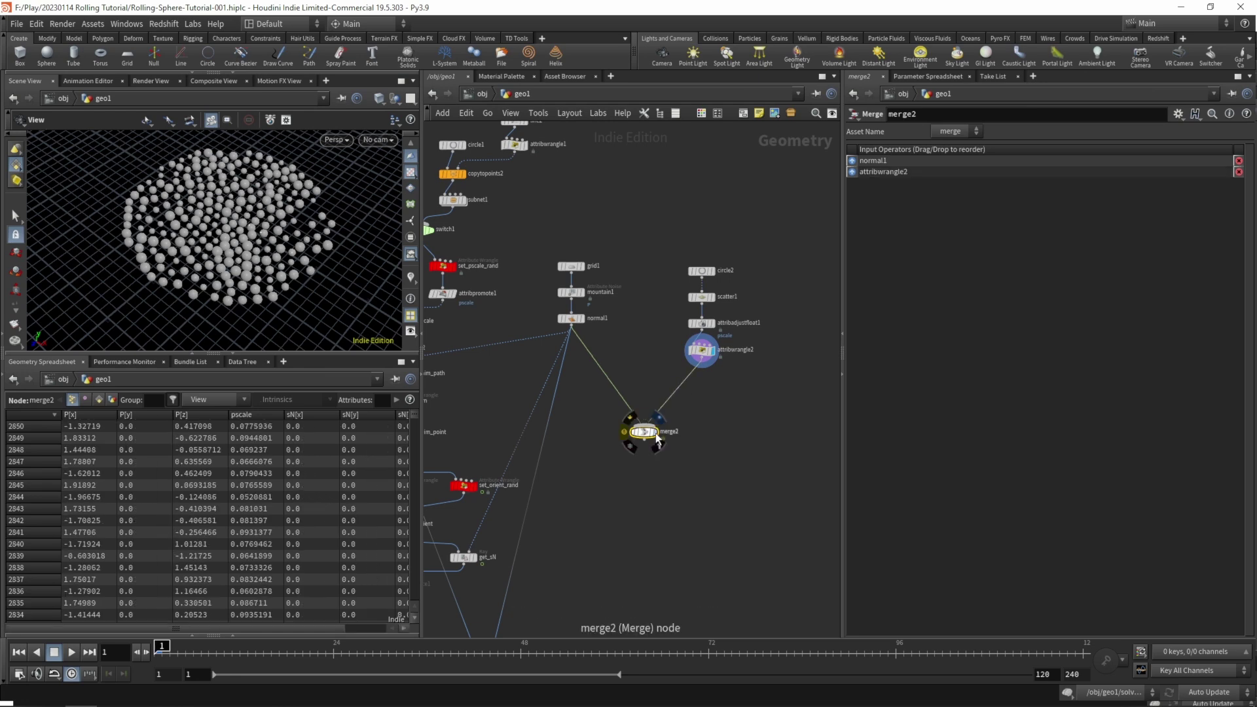
pyautogui.click(655, 431)
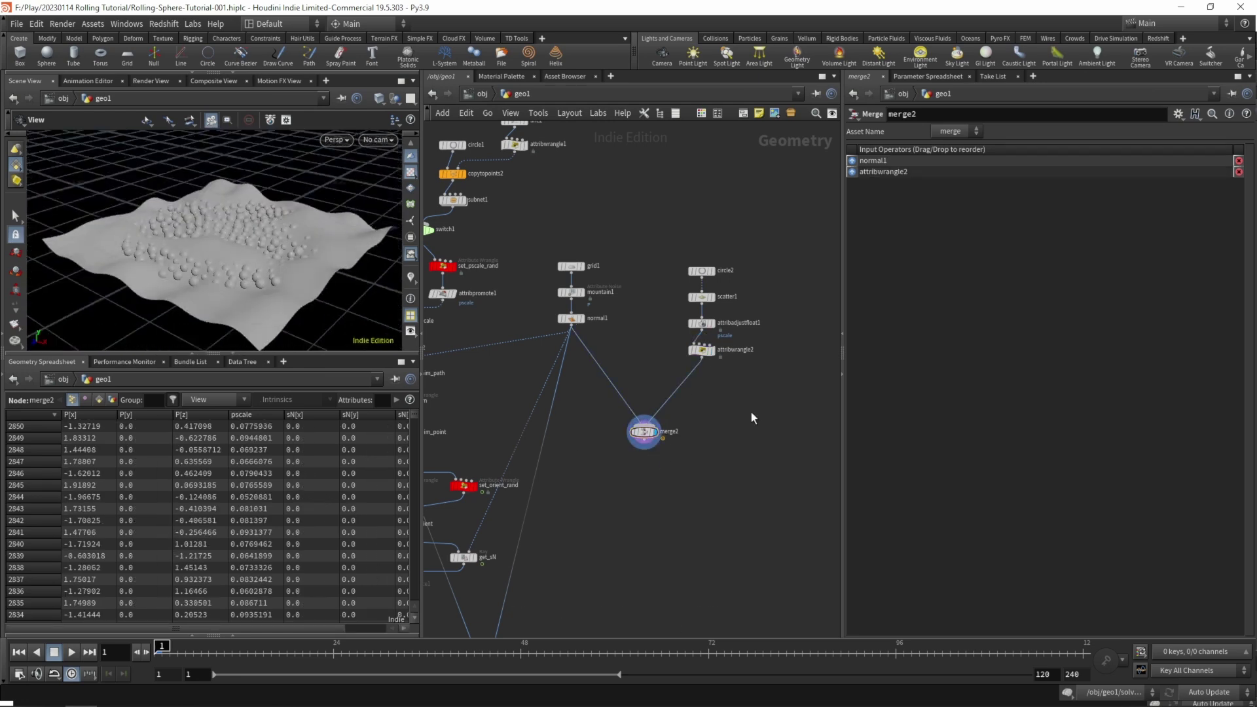
# Step: Insert a Transform before merge2 with Translate Y set to 0.5
pyautogui.press('Tab')
pyautogui.write('tr')
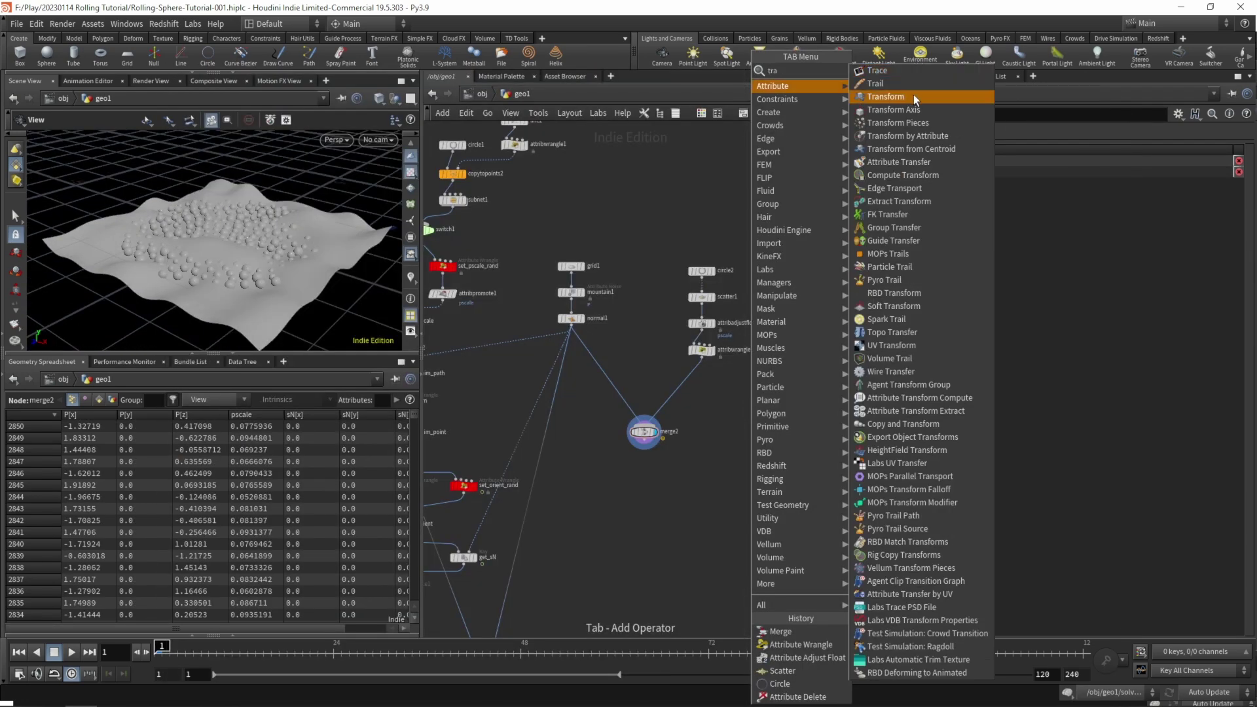
pyautogui.click(898, 95)
pyautogui.click(696, 384)
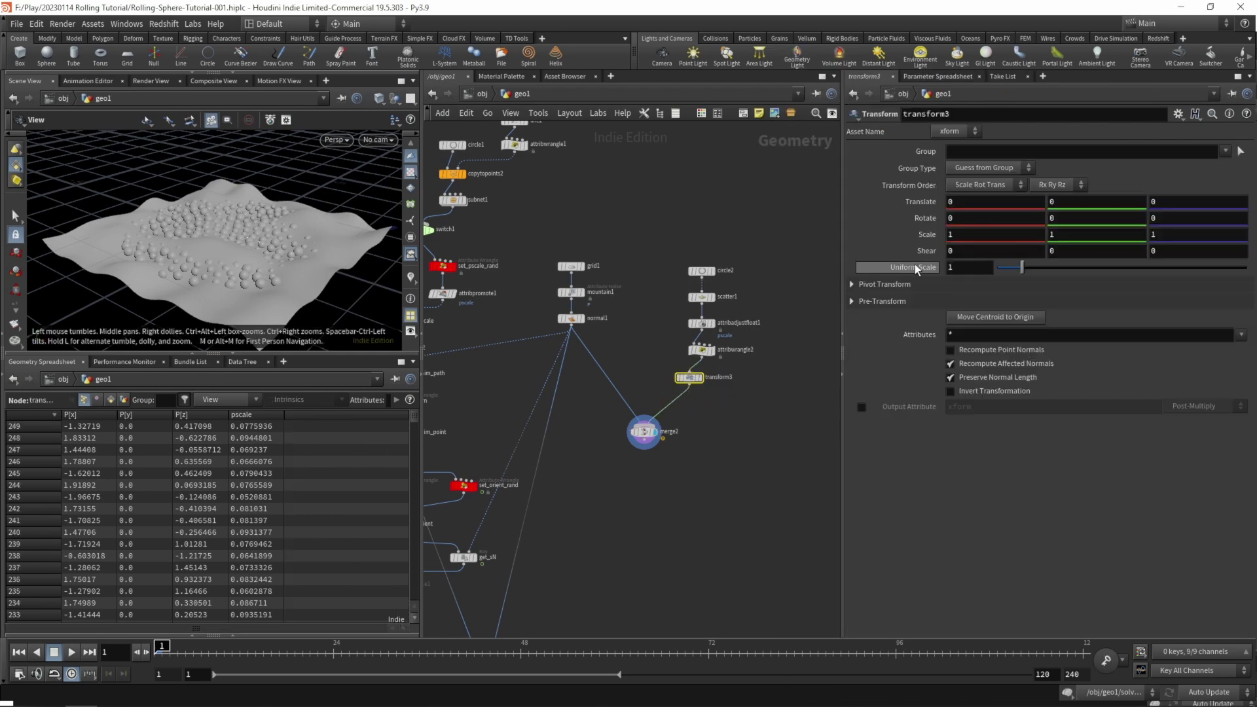
pyautogui.click(1056, 204)
pyautogui.write('0.5')
pyautogui.press('Return')
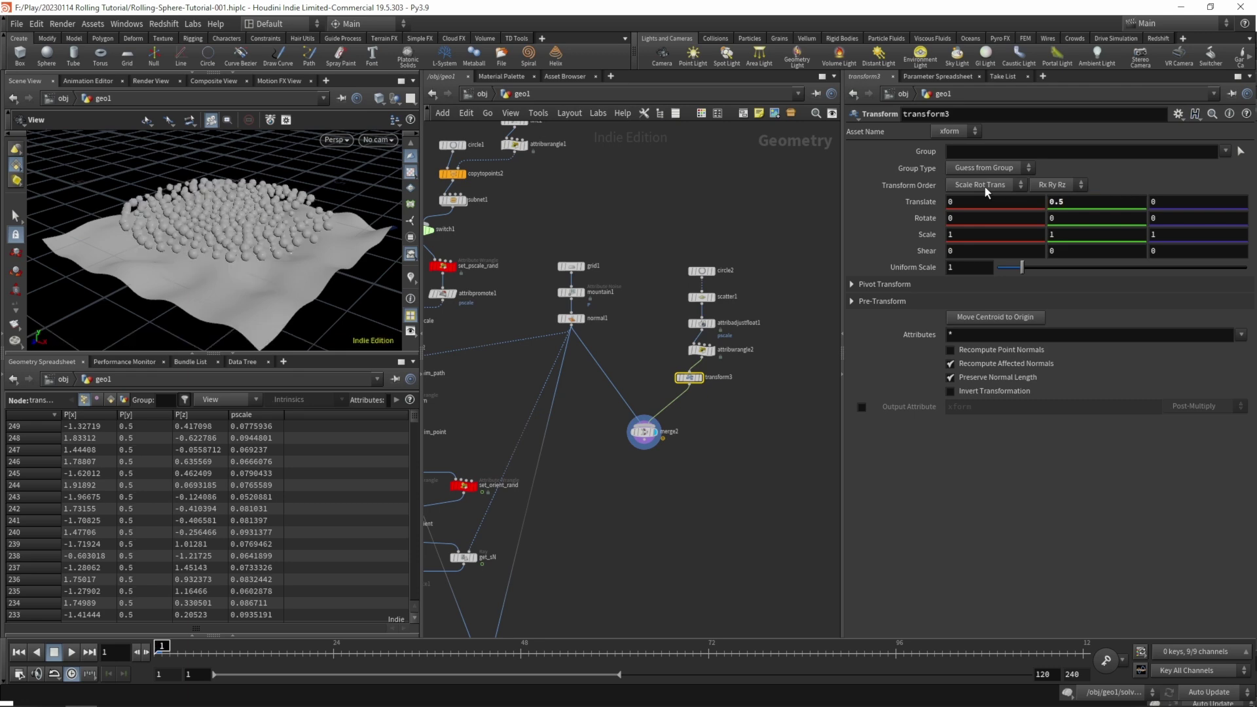
pyautogui.moveTo(367, 282); pyautogui.dragTo(313, 281)
# Step: Add a POP Network node to the geo1 network
pyautogui.moveTo(760, 212); pyautogui.dragTo(677, 417)
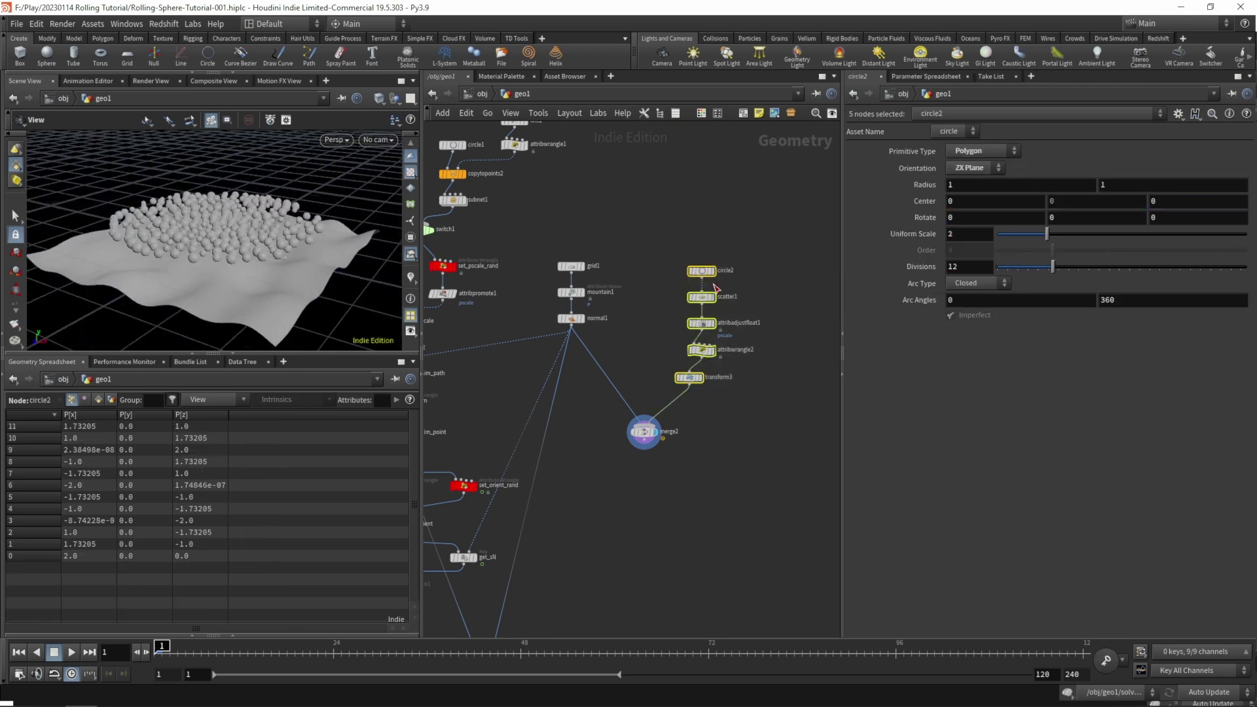
pyautogui.click(721, 393)
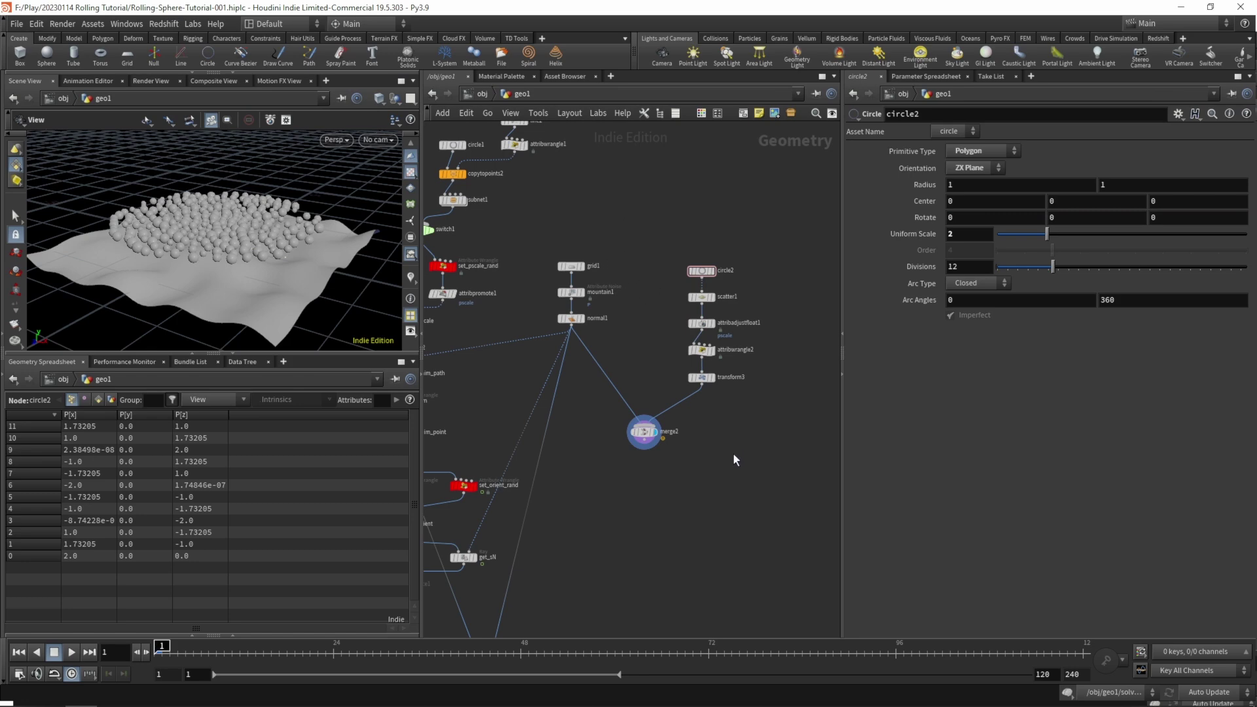
pyautogui.press('Tab')
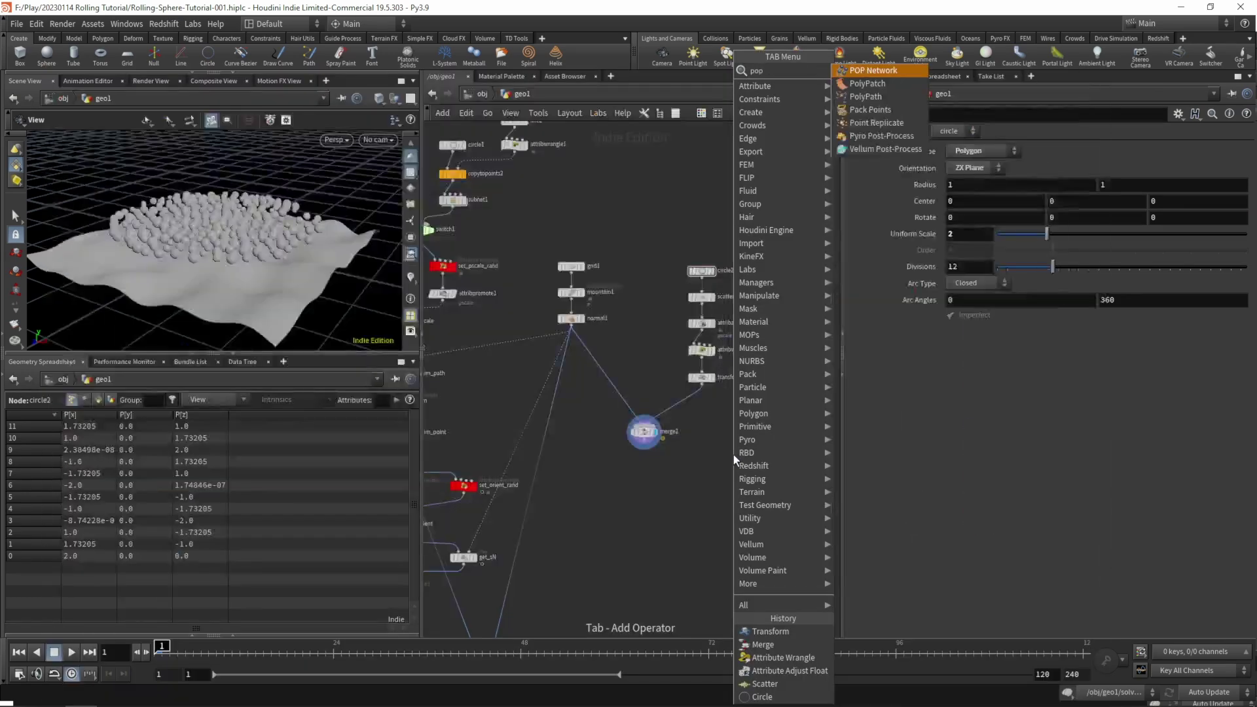
pyautogui.click(855, 115)
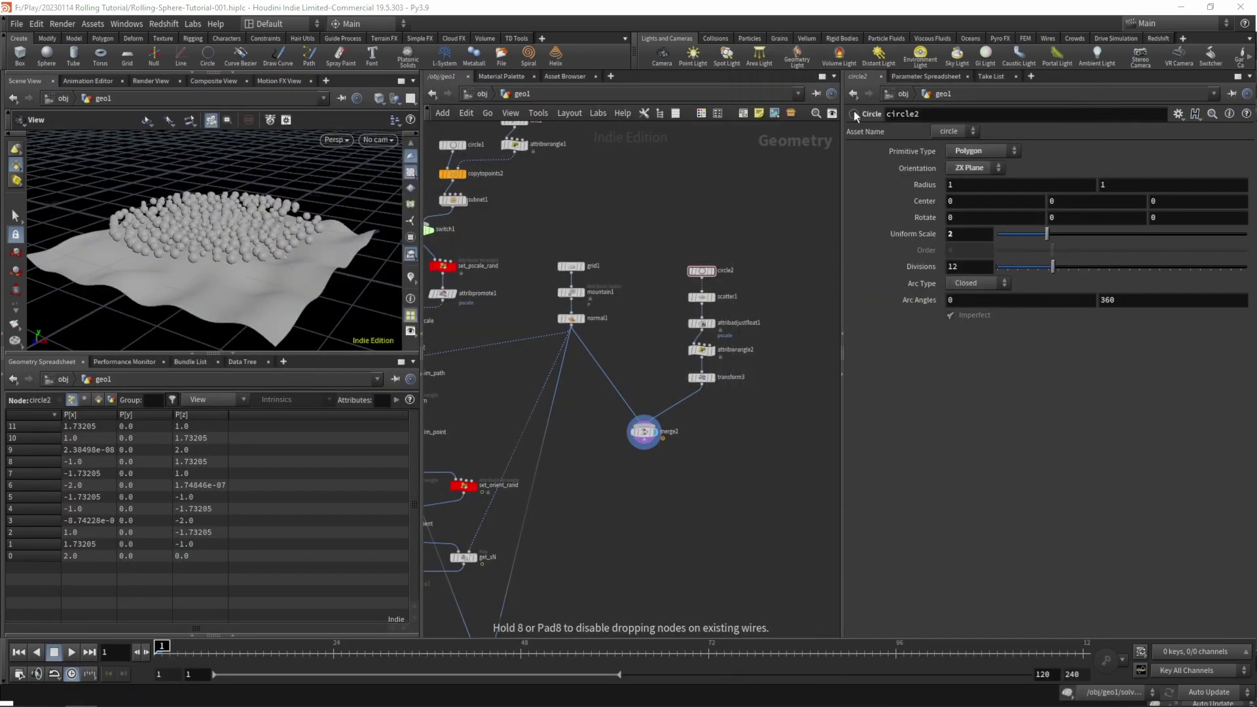
# Step: Insert a POP Network between transform3 and merge2, dive in, and remove its merge node
pyautogui.click(684, 404)
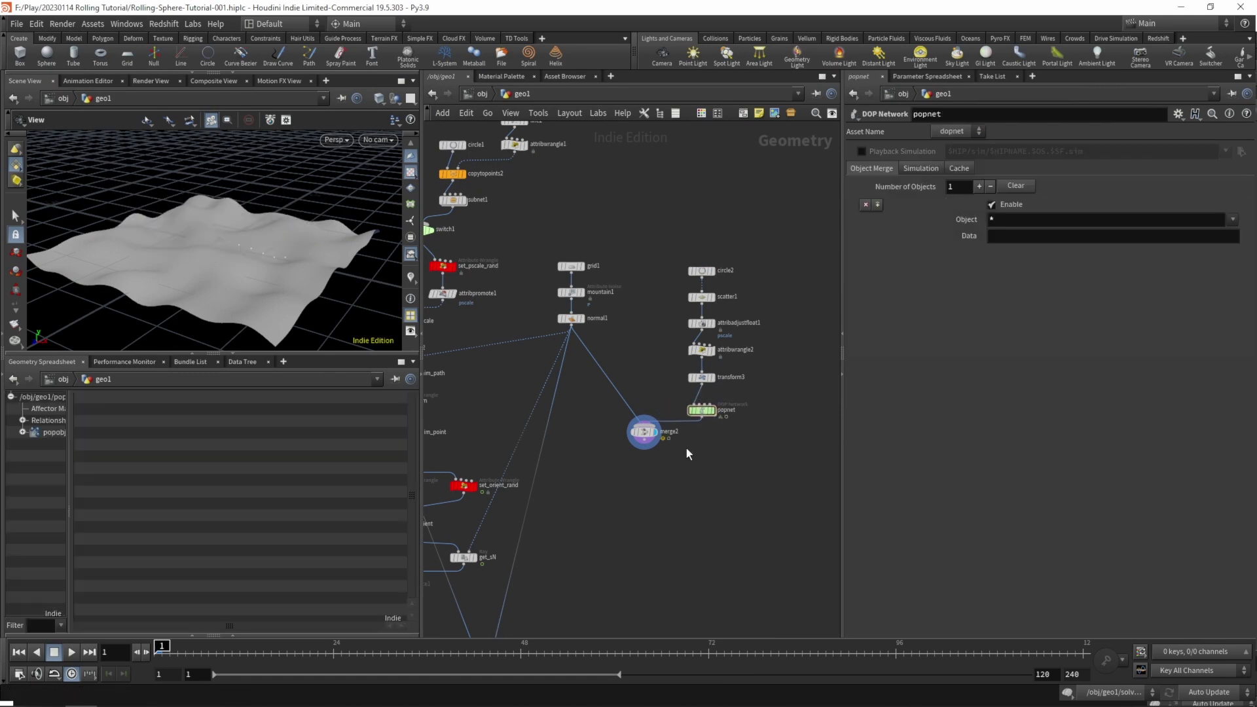
pyautogui.doubleClick(702, 410)
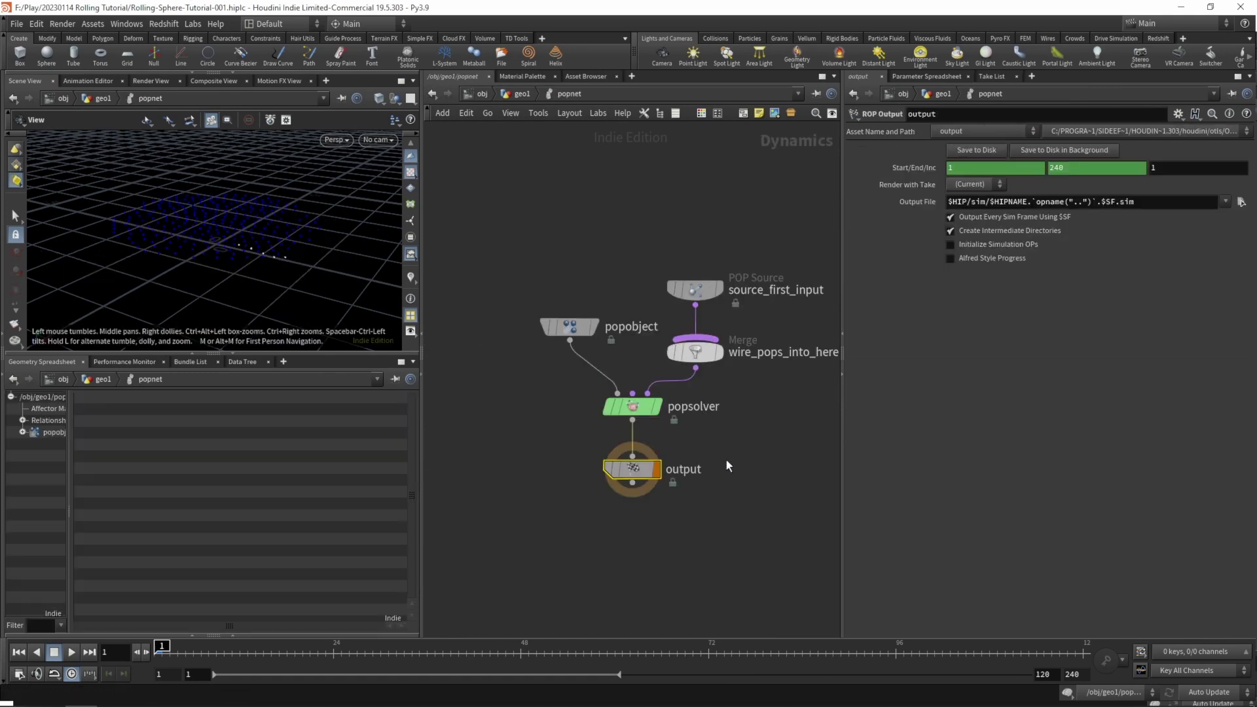
pyautogui.press('Delete')
pyautogui.press('h')
# Step: Set source_first_input to emit from All Points with Impulse Activation $SF==1
pyautogui.moveTo(675, 209); pyautogui.dragTo(622, 288)
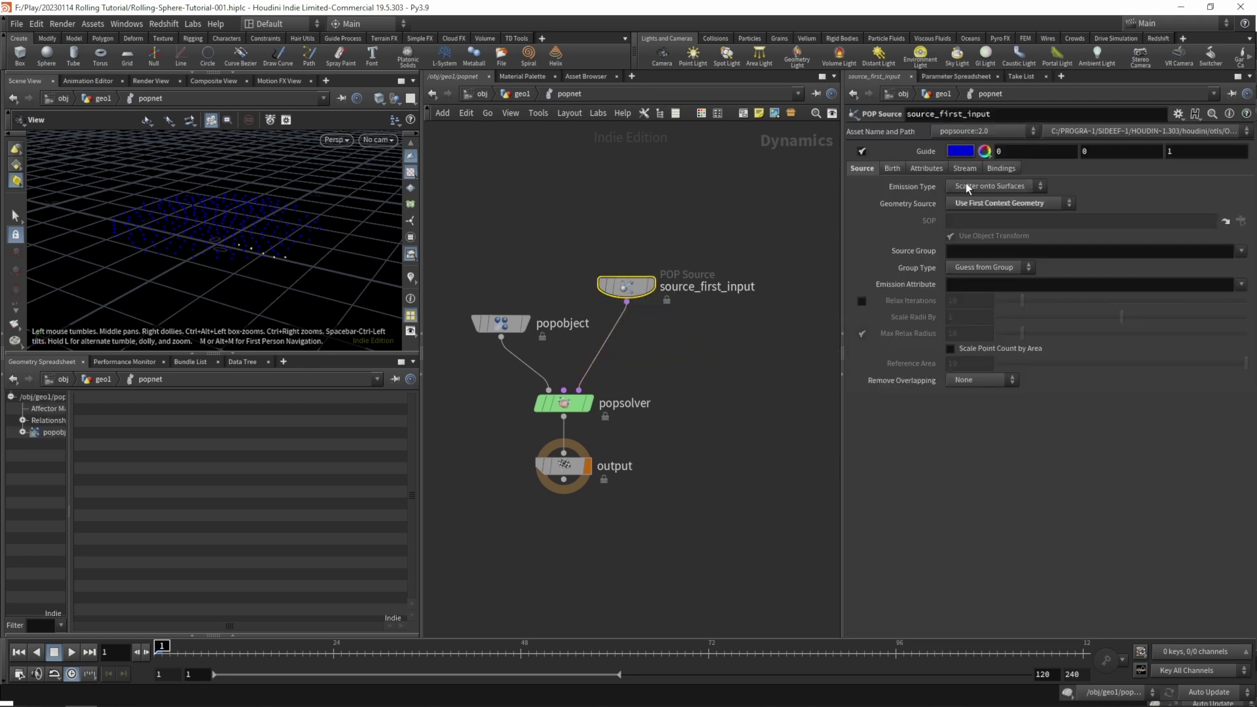
pyautogui.click(967, 185)
pyautogui.click(964, 199)
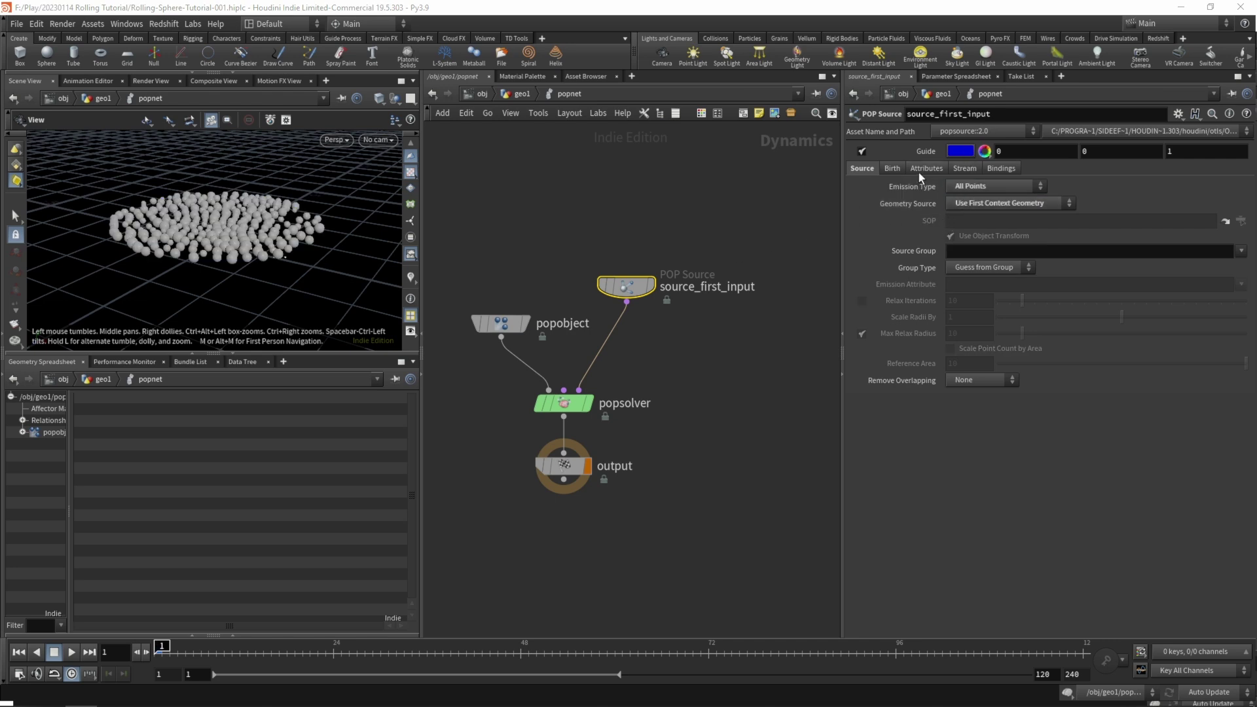
pyautogui.click(922, 171)
pyautogui.click(895, 168)
pyautogui.click(953, 187)
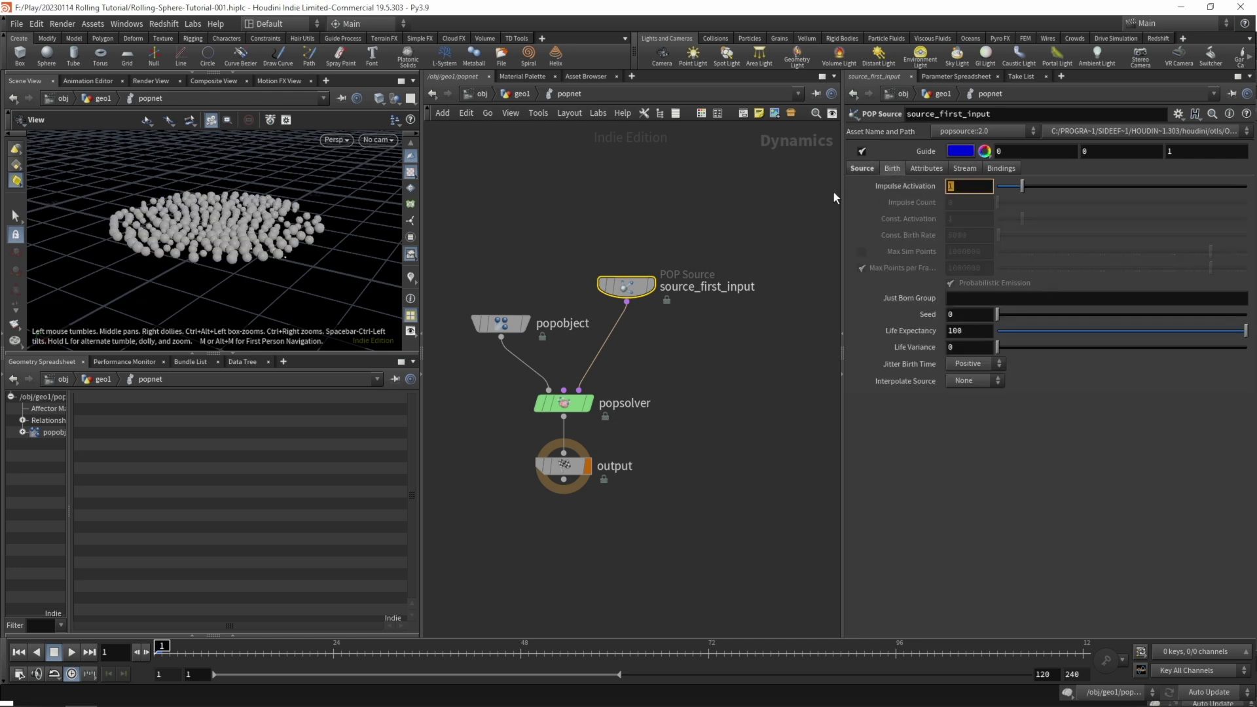
pyautogui.write('$SF==1')
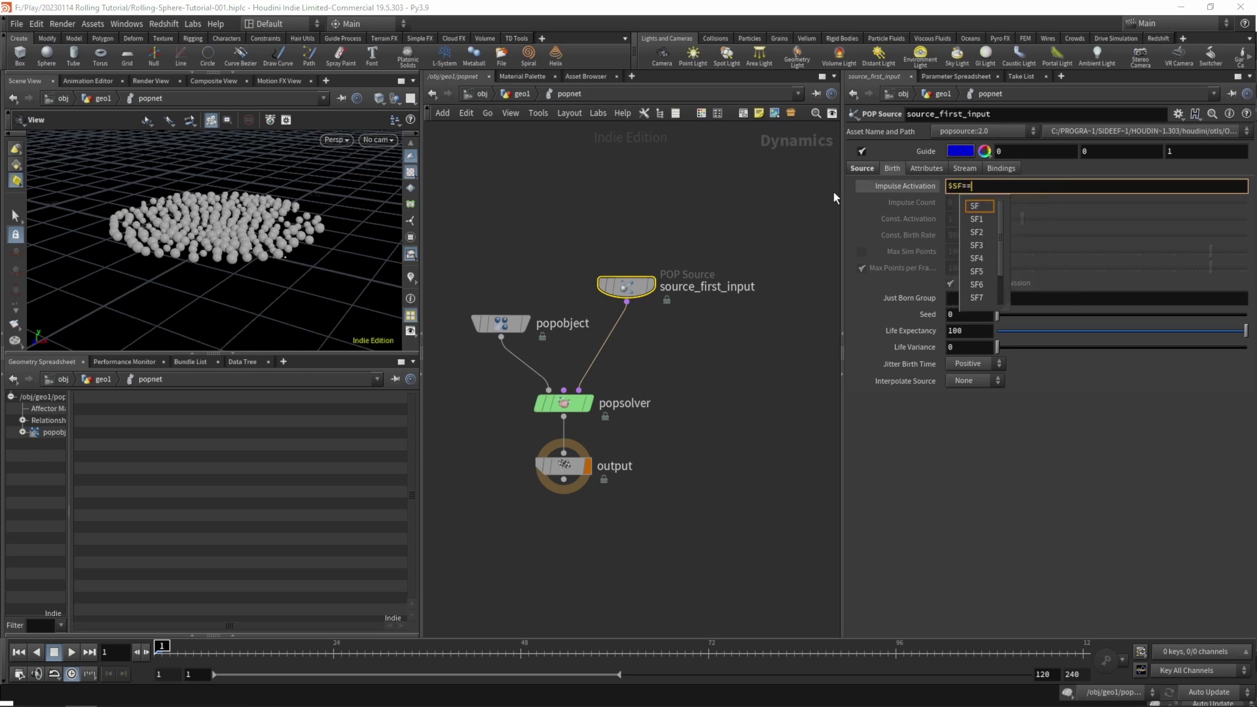
pyautogui.press('Return')
pyautogui.click(764, 337)
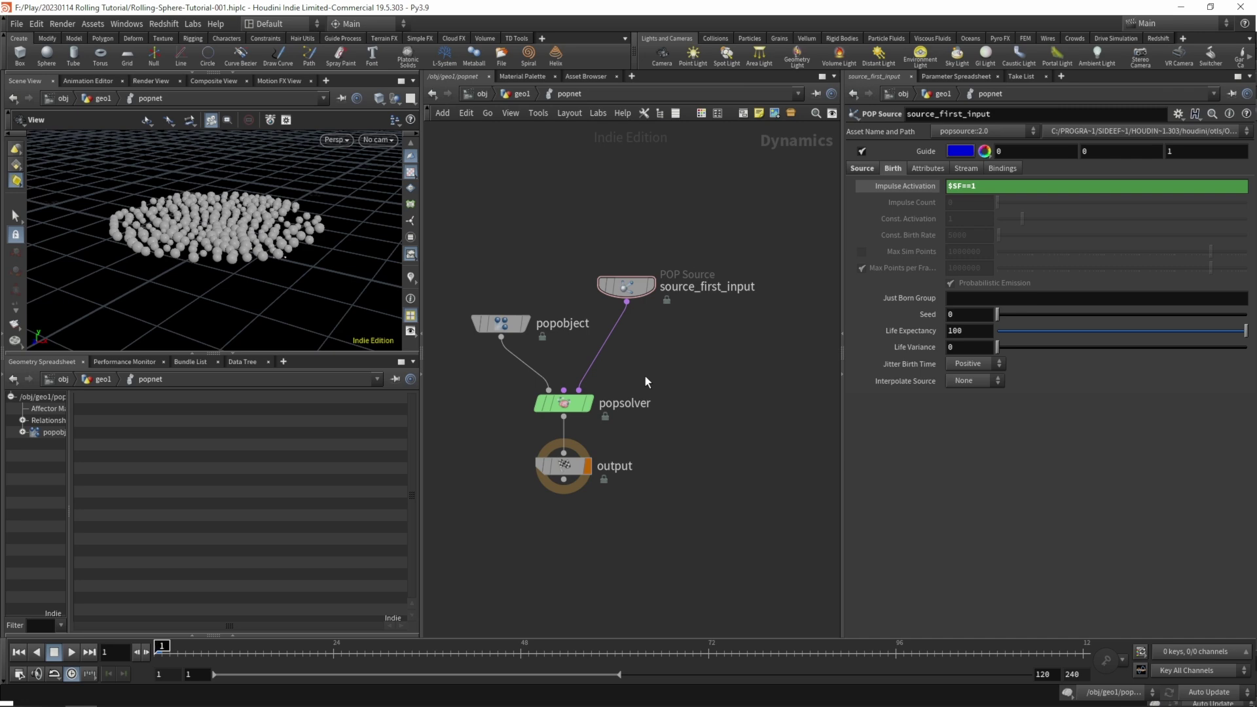
pyautogui.press('Tab')
# Step: Add a Gravity Force between popsolver and the output, then play-test the falling particles
pyautogui.write('gravi')
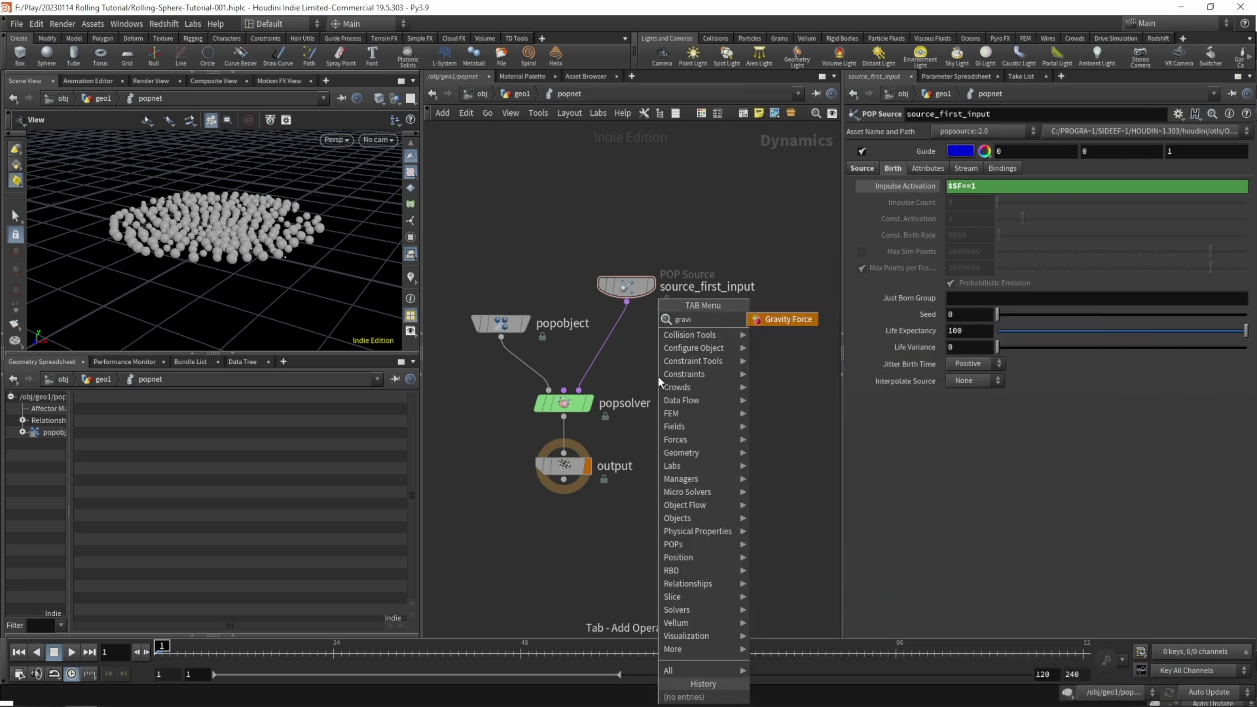
pyautogui.press('Return')
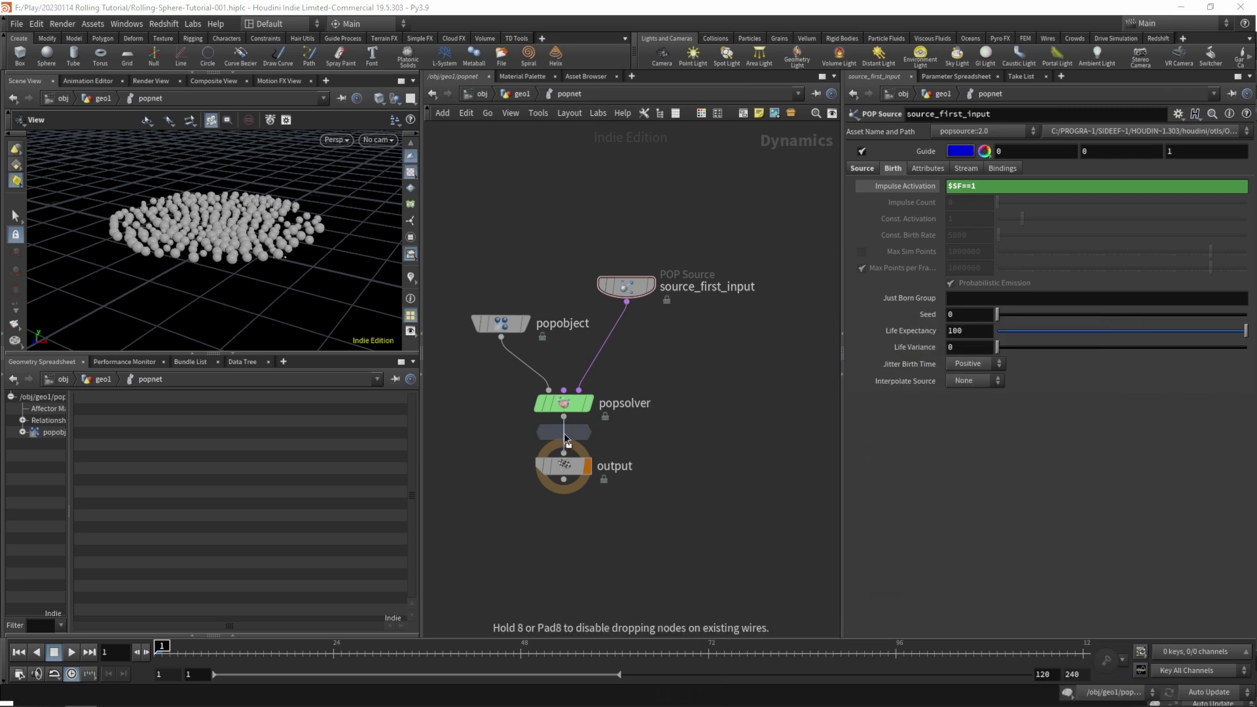
pyautogui.click(564, 435)
pyautogui.press('Up')
pyautogui.hotkey('ctrl', 'Left')
# Step: Add a Static Object node beside the solver
pyautogui.click(624, 291)
pyautogui.click(685, 363)
pyautogui.moveTo(677, 407); pyautogui.dragTo(726, 353, button='middle')
pyautogui.press('Tab')
pyautogui.click(686, 361)
pyautogui.press('Tab')
pyautogui.write('stat')
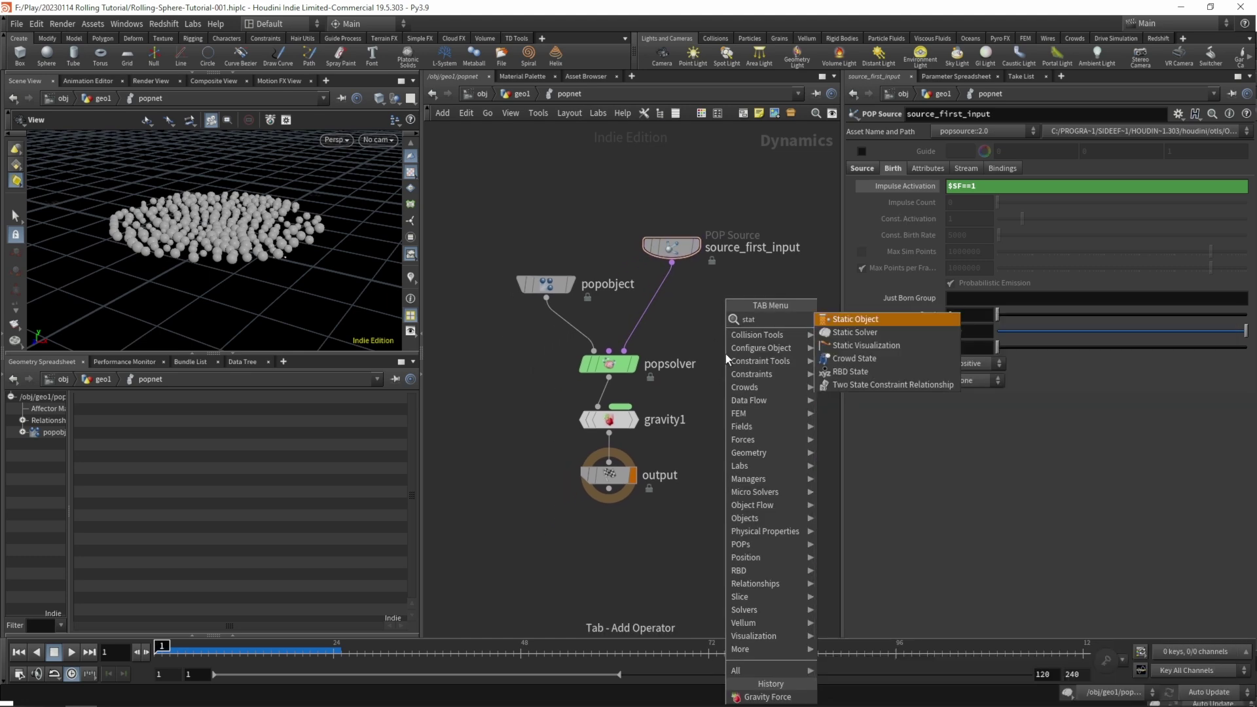
pyautogui.press('Return')
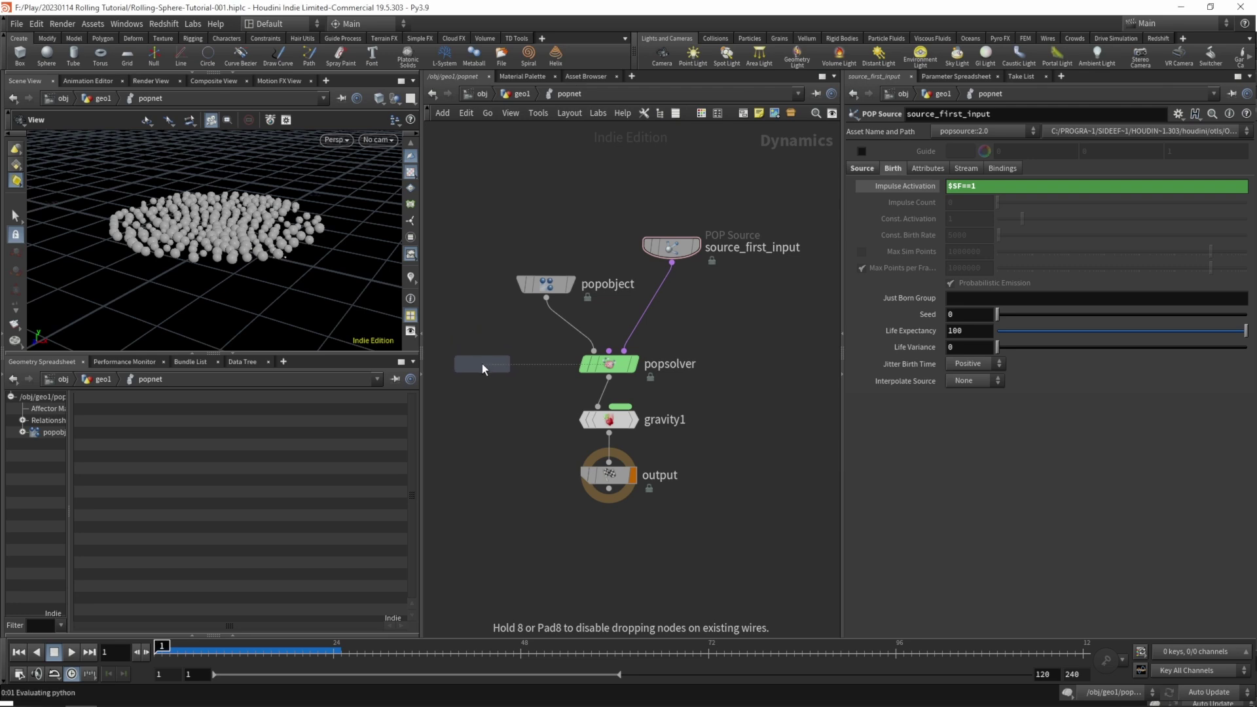
pyautogui.click(482, 366)
# Step: Merge staticobject1 with popsolver through merge1 ahead of gravity1, and show the static object's settings
pyautogui.press('Tab')
pyautogui.moveTo(563, 307)
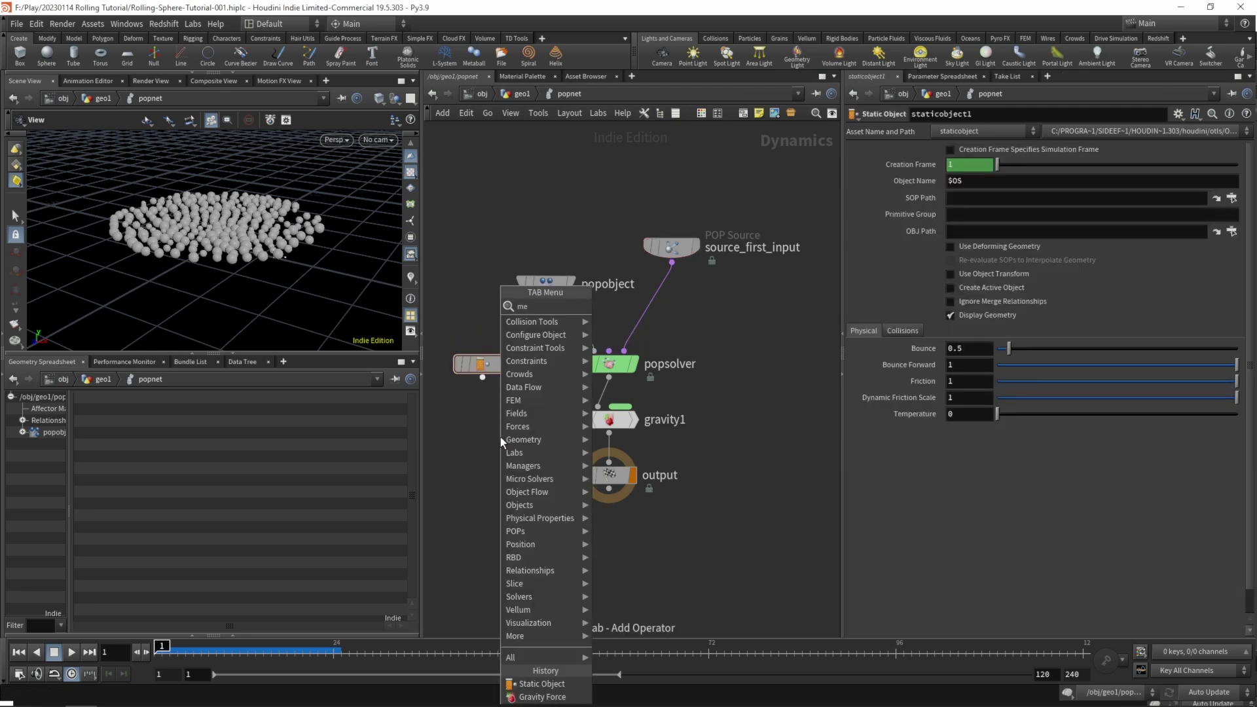
pyautogui.click(649, 340)
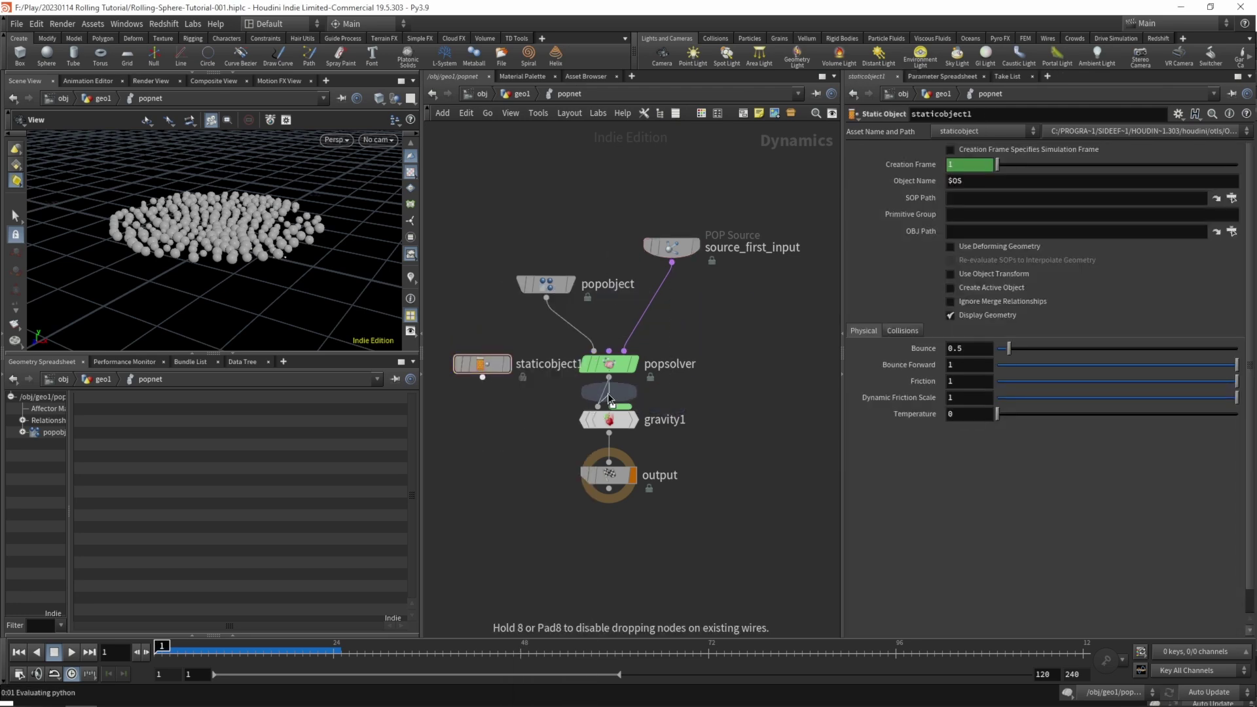
pyautogui.click(608, 393)
pyautogui.moveTo(483, 379); pyautogui.dragTo(609, 414)
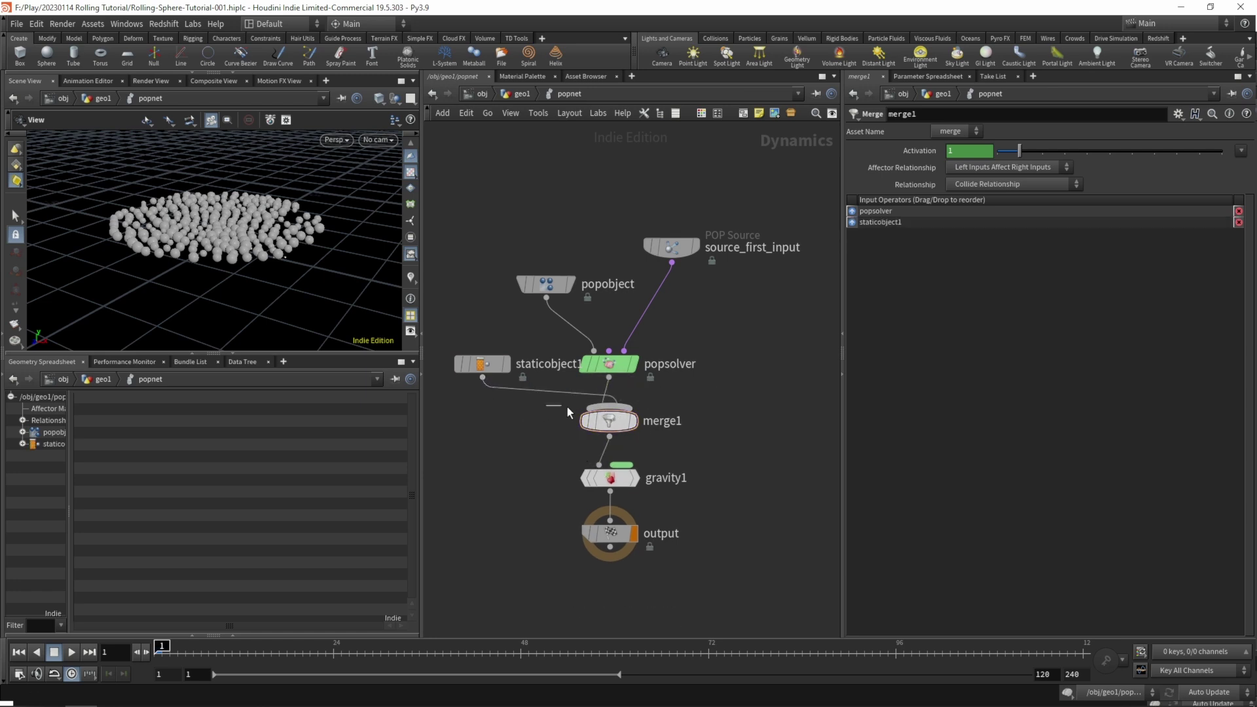
pyautogui.click(488, 364)
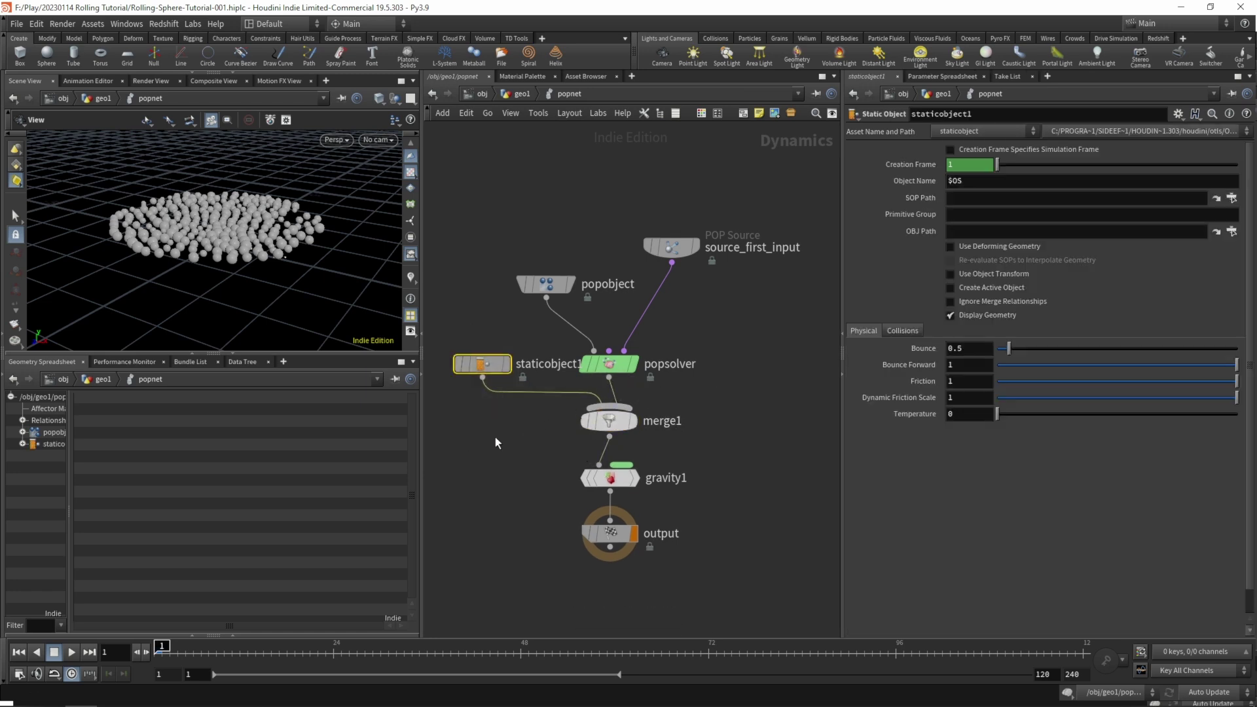
# Step: Back in geo1, add a null wired from normal1 and rename it SURFACE
pyautogui.press('u')
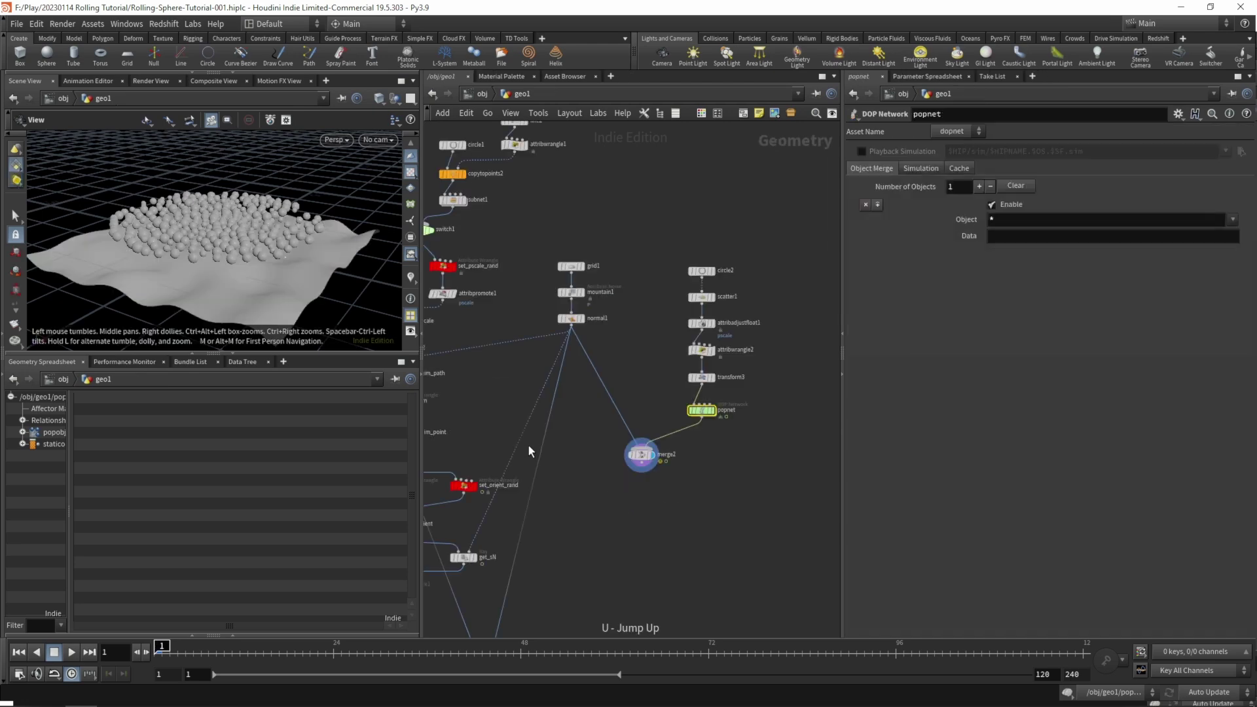
pyautogui.press('Tab')
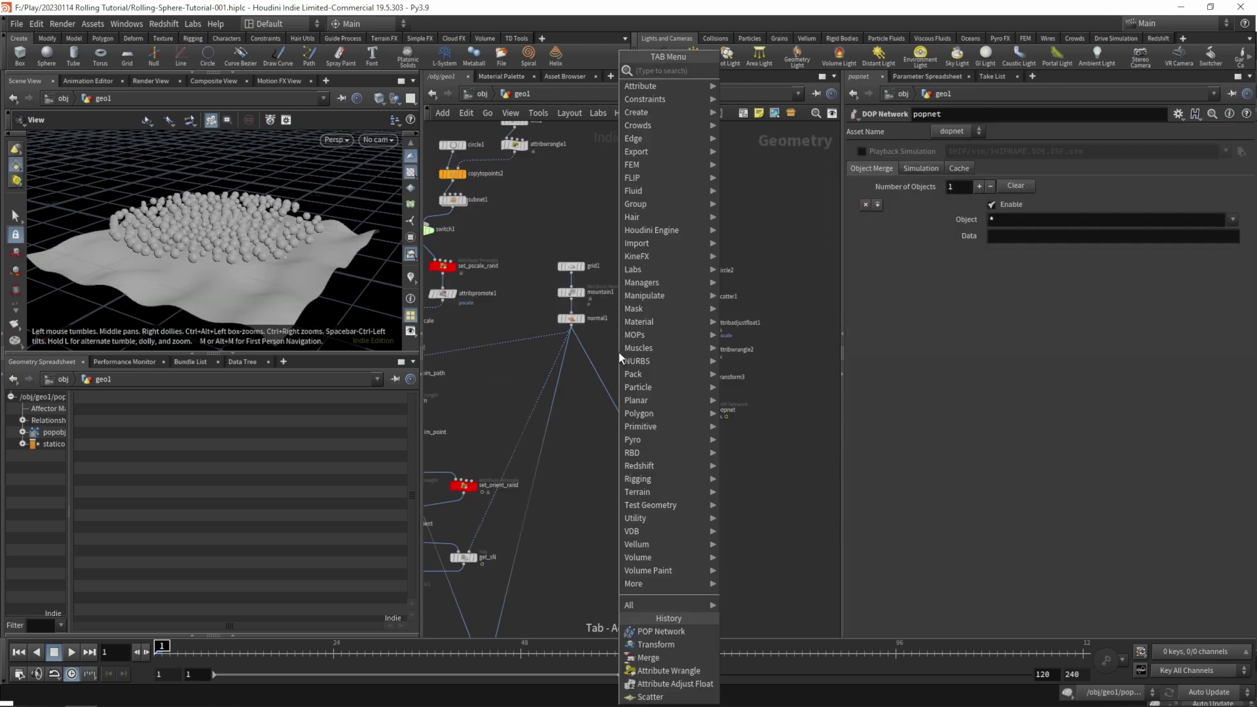
pyautogui.write('merge')
pyautogui.press('Return')
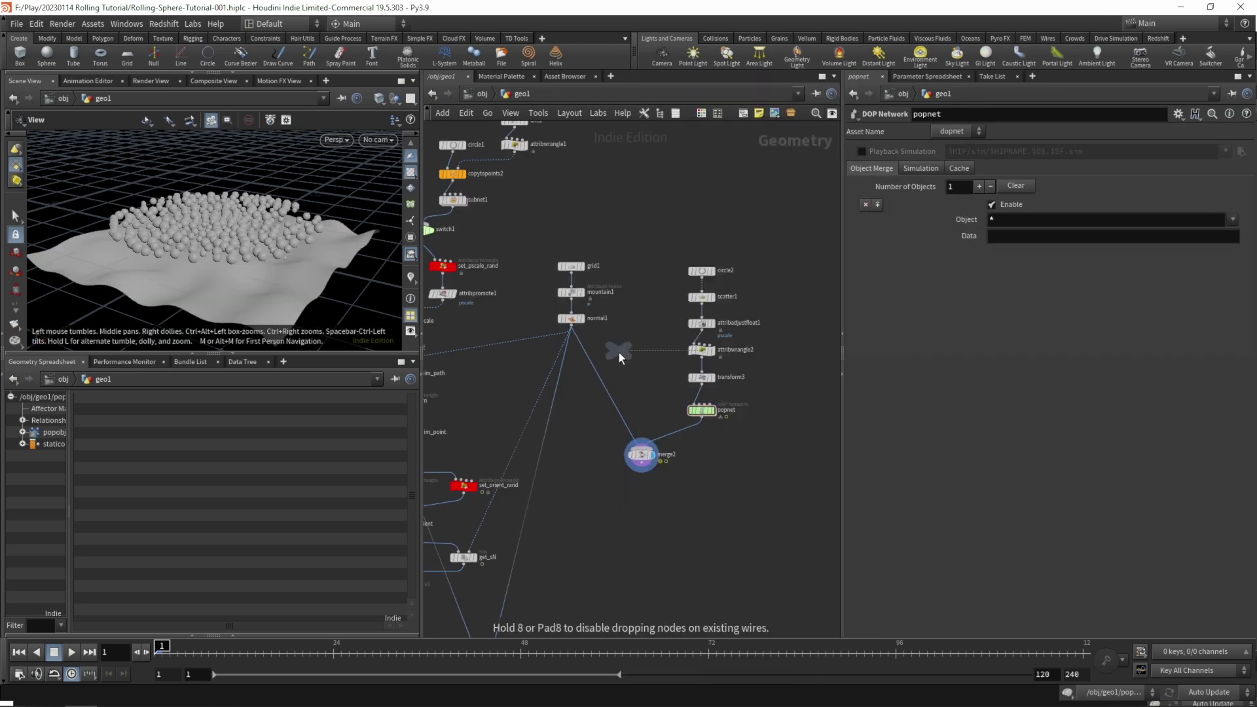
pyautogui.click(615, 351)
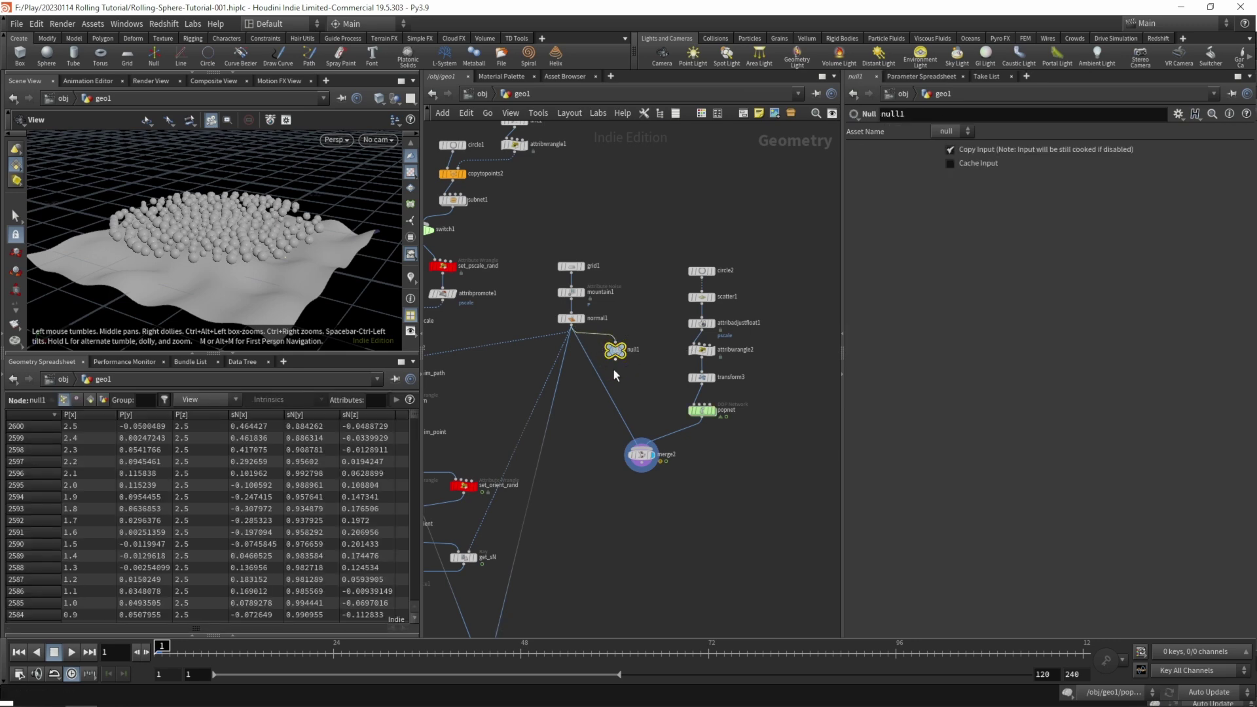
pyautogui.doubleClick(632, 350)
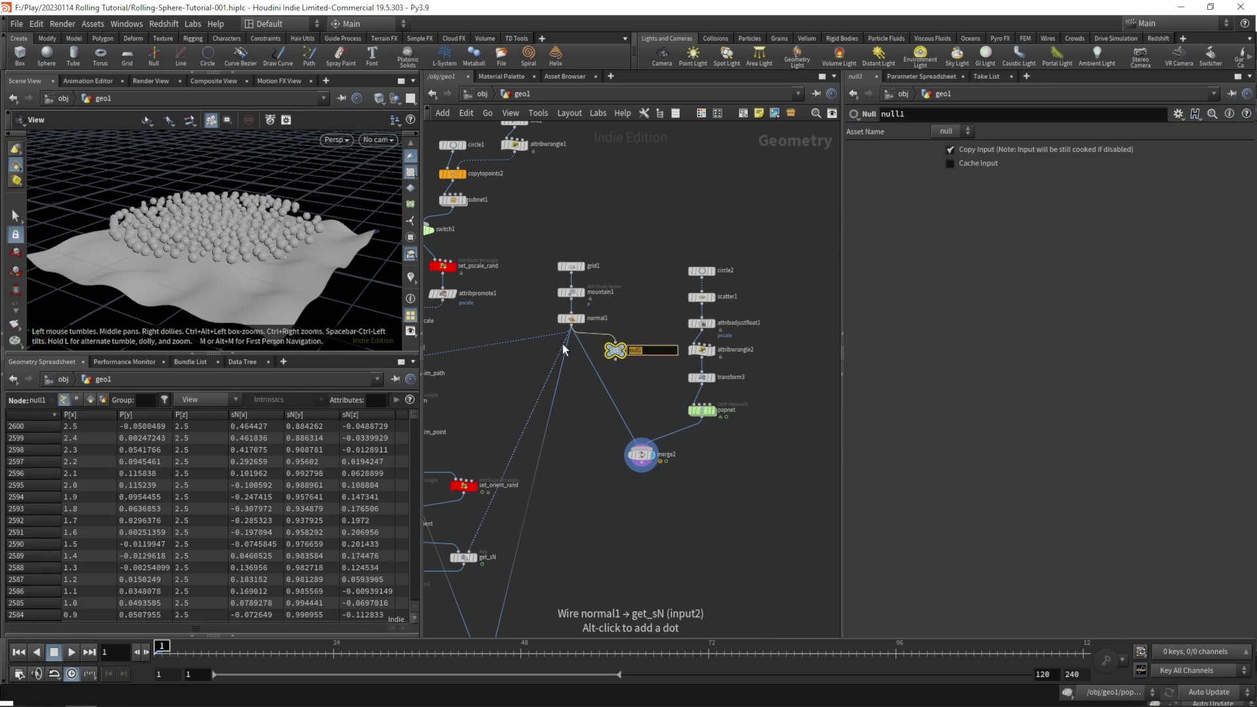
pyautogui.write('SURFACE')
pyautogui.press('Return')
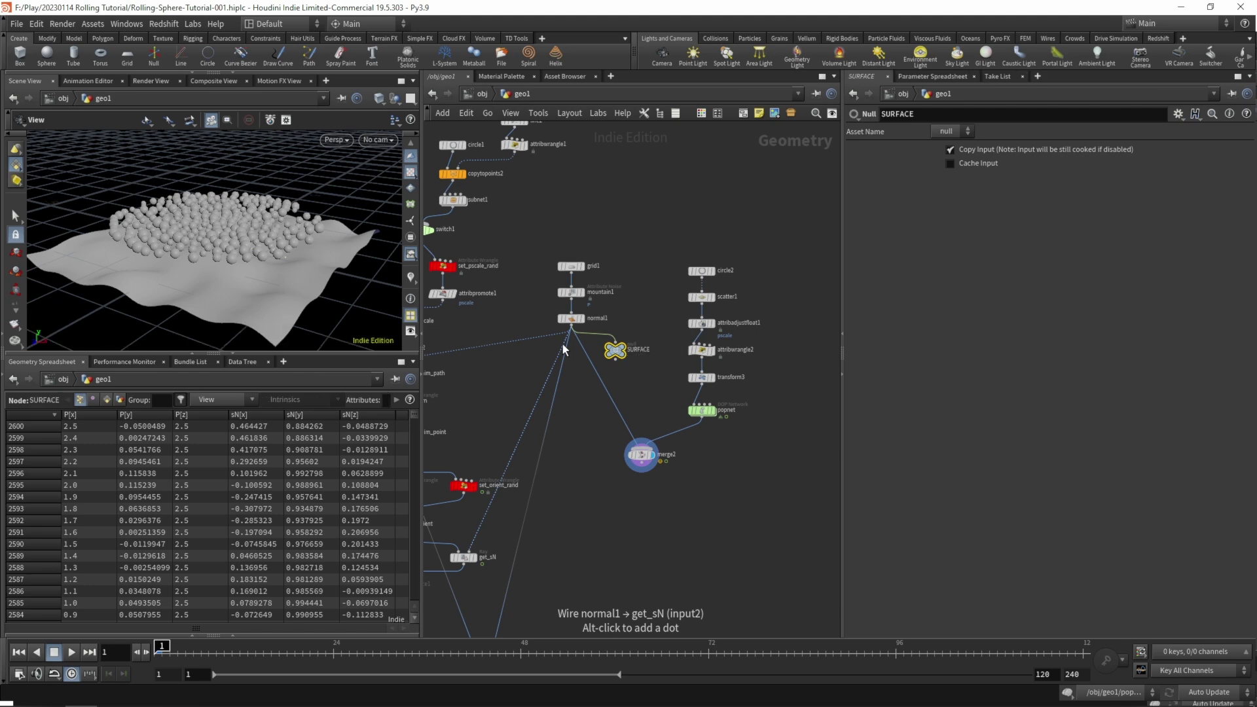
# Step: Place SURFACE on normal1's output wire in the terrain chain, then enter popnet
pyautogui.click(526, 391)
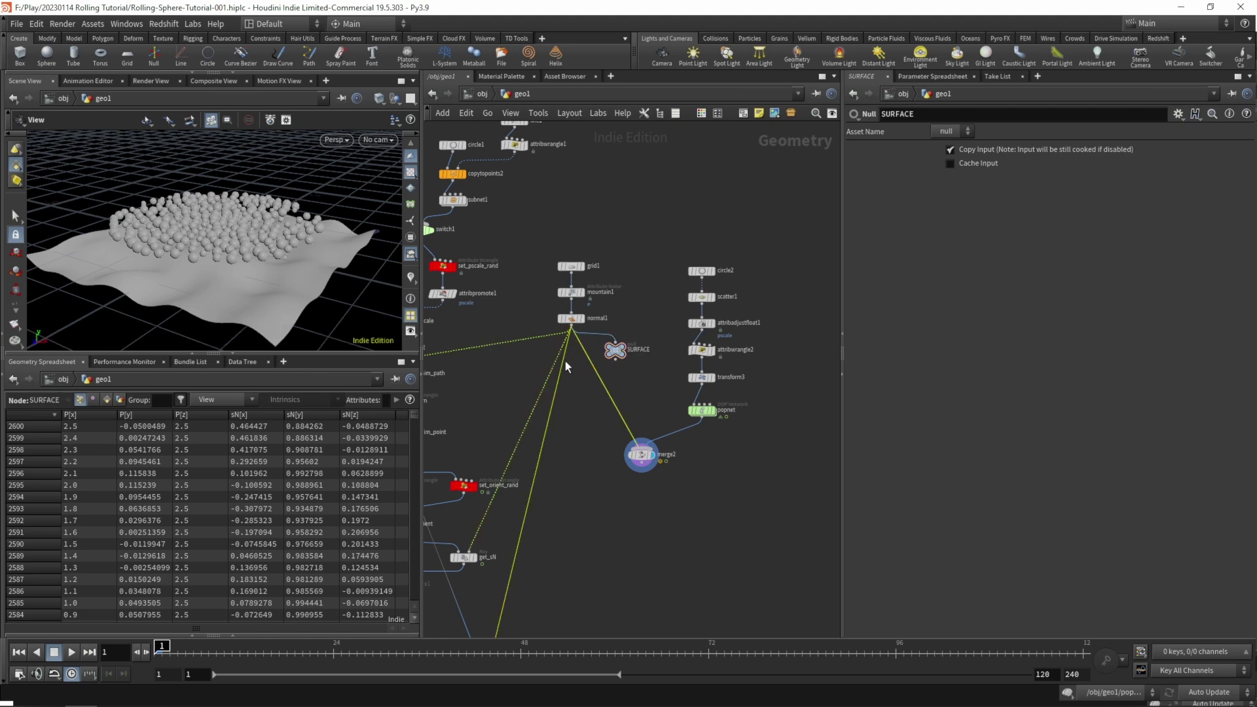
pyautogui.moveTo(615, 351); pyautogui.dragTo(575, 351)
pyautogui.moveTo(535, 219); pyautogui.dragTo(593, 341)
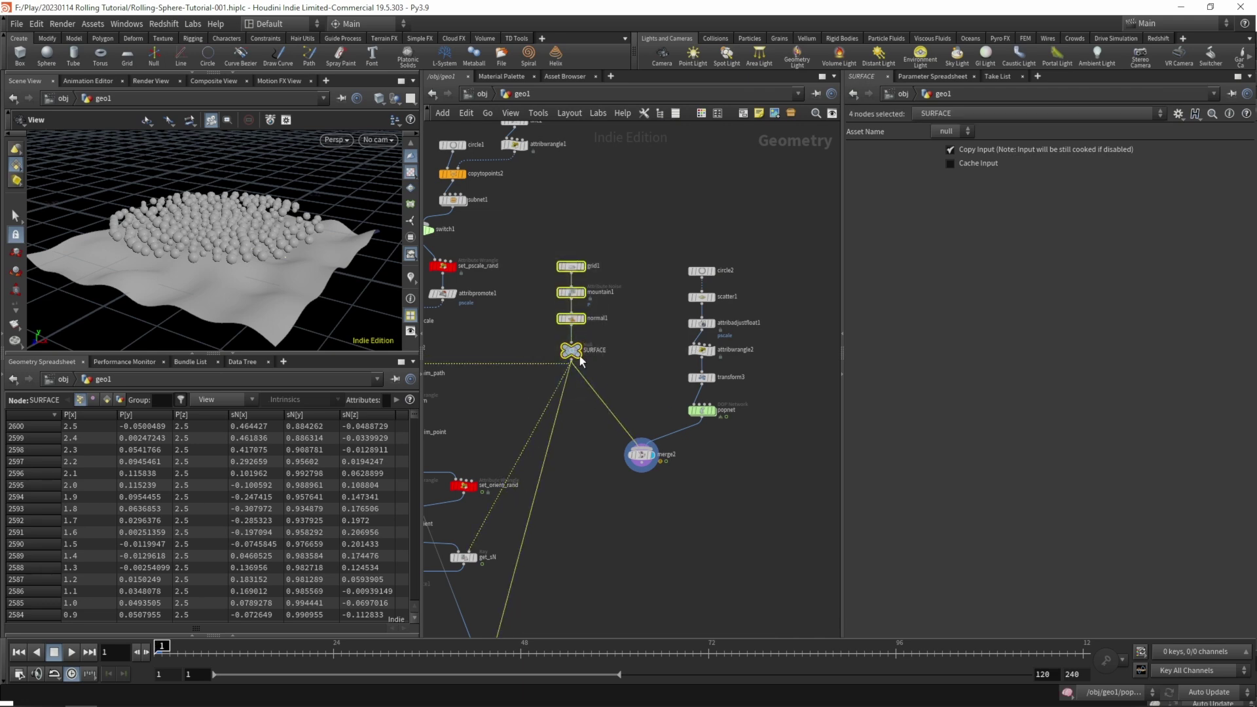
pyautogui.click(647, 346)
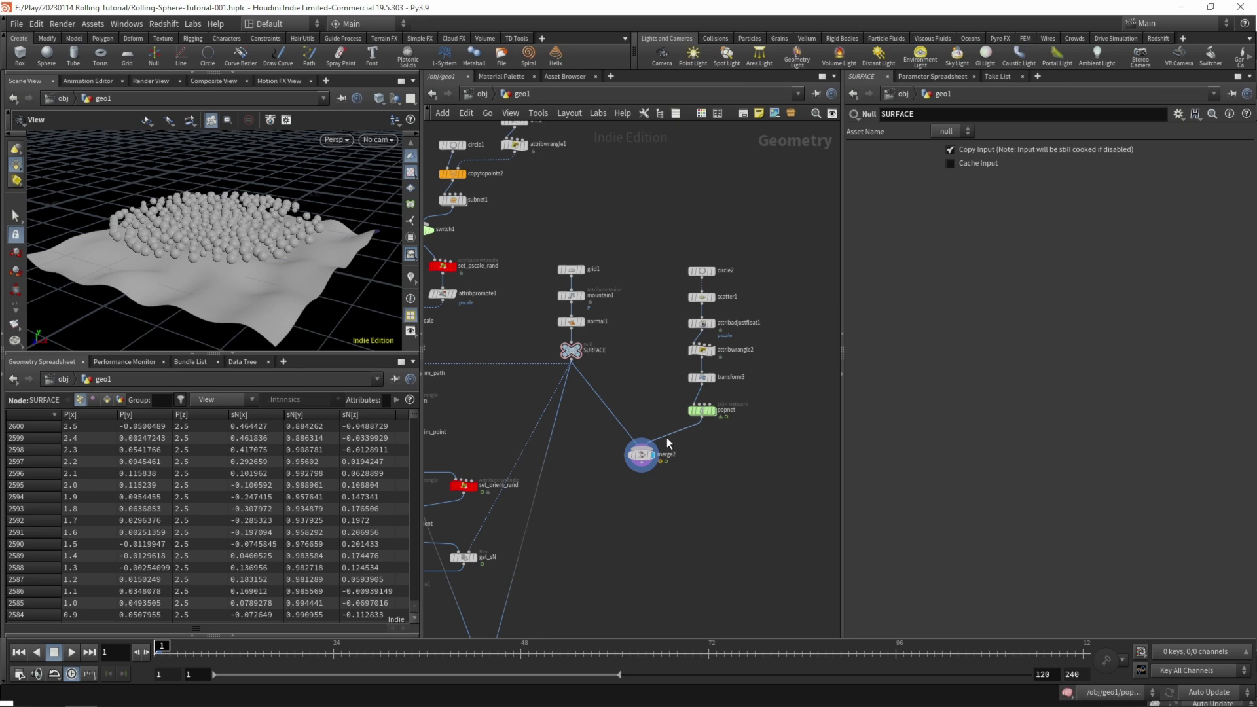
pyautogui.doubleClick(702, 411)
# Step: Point staticobject1's SOP Path at ../../SURFACE and set Collision Detection to Use Surface Collisions
pyautogui.click(1231, 197)
pyautogui.scroll(10, 686, 324)
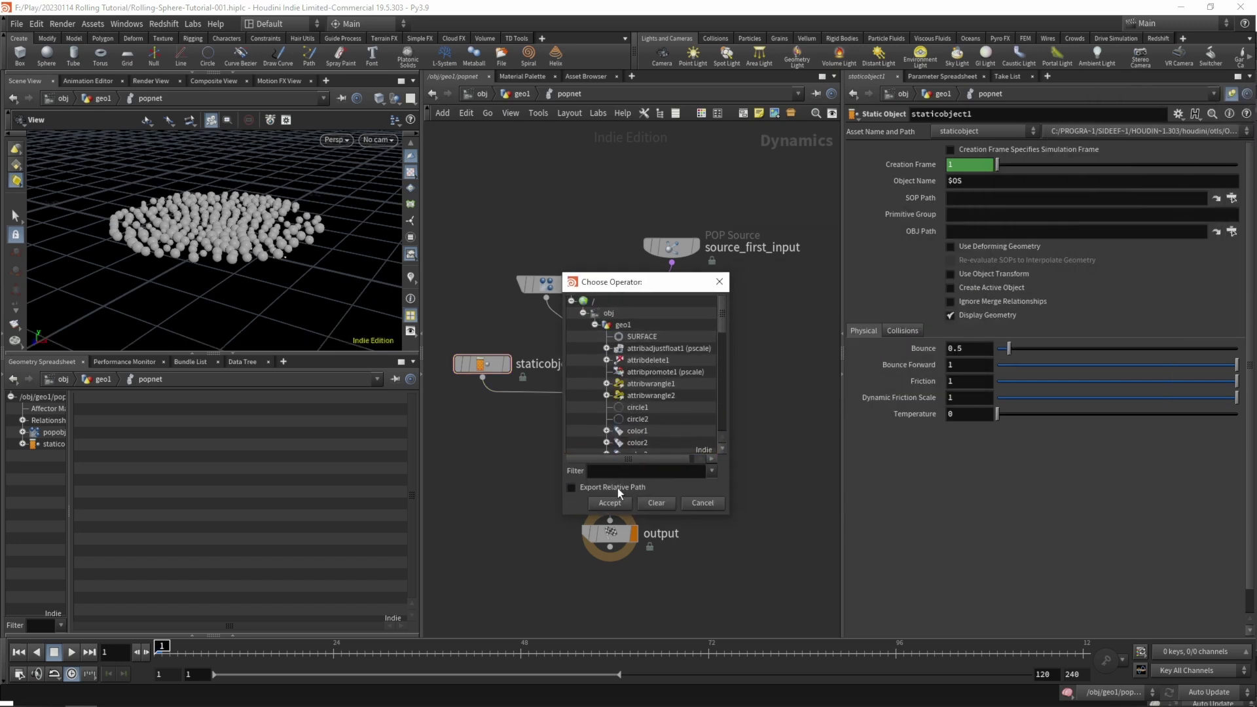
pyautogui.doubleClick(641, 336)
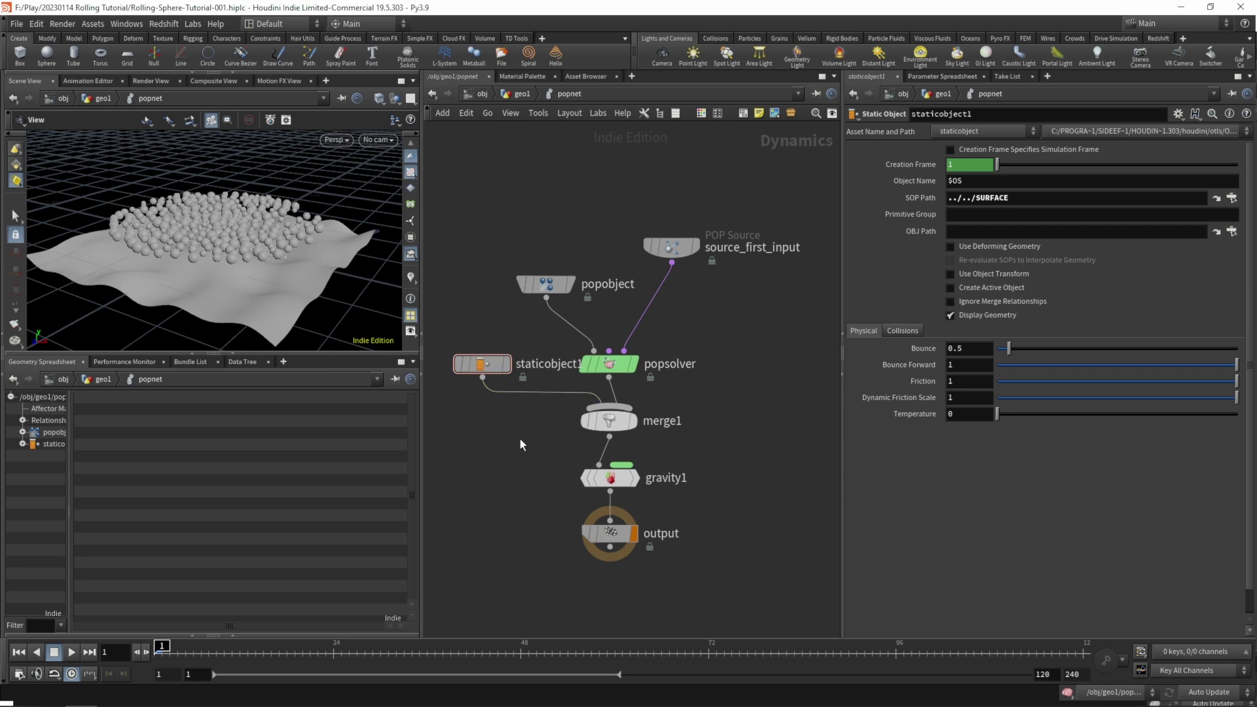
pyautogui.click(916, 331)
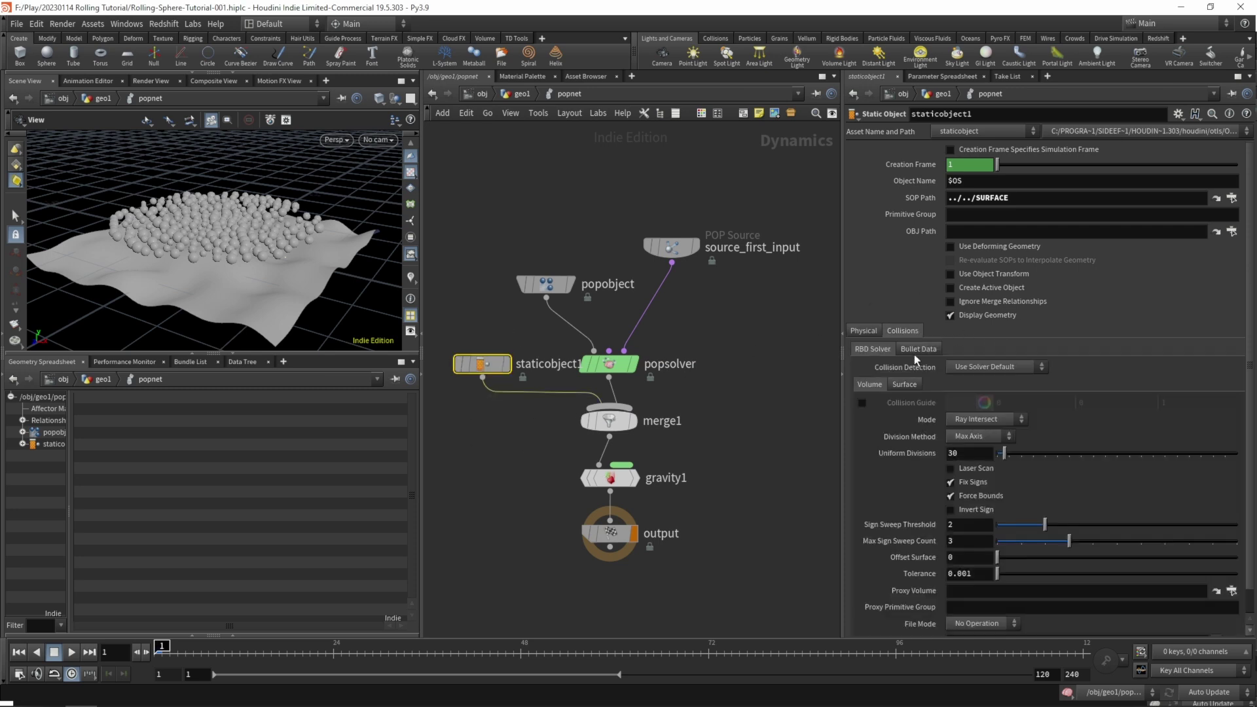
pyautogui.click(989, 367)
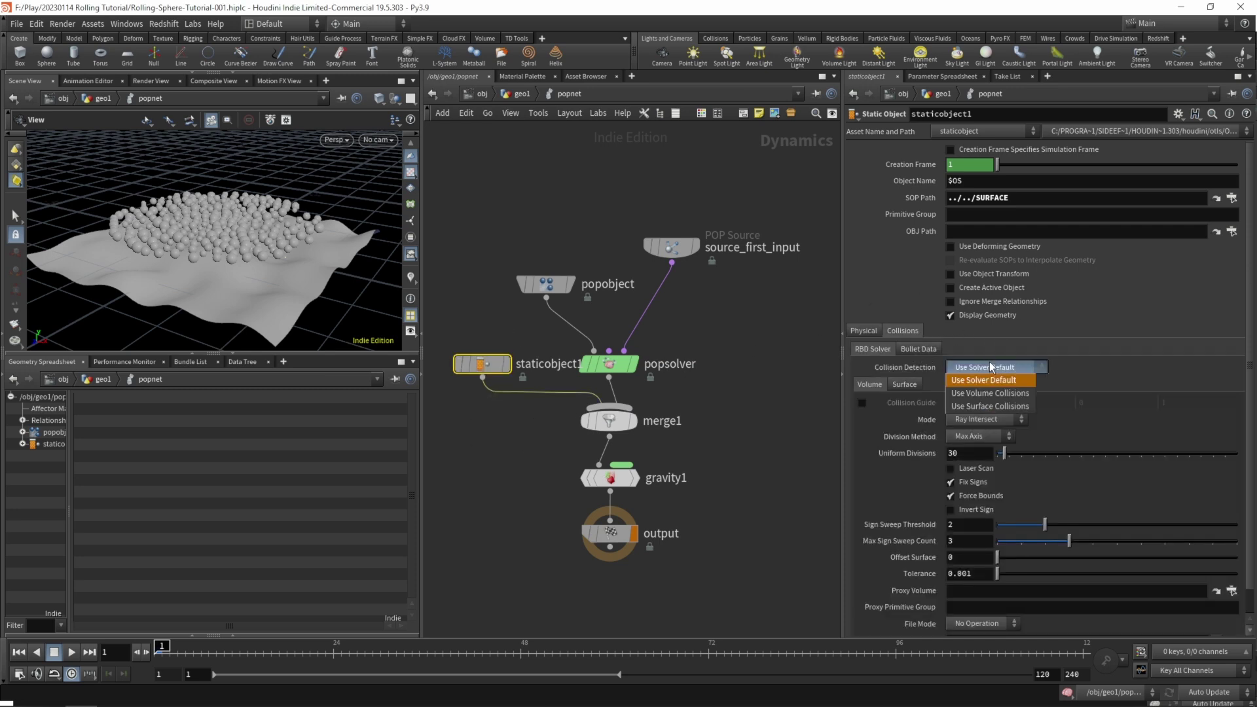
pyautogui.click(982, 405)
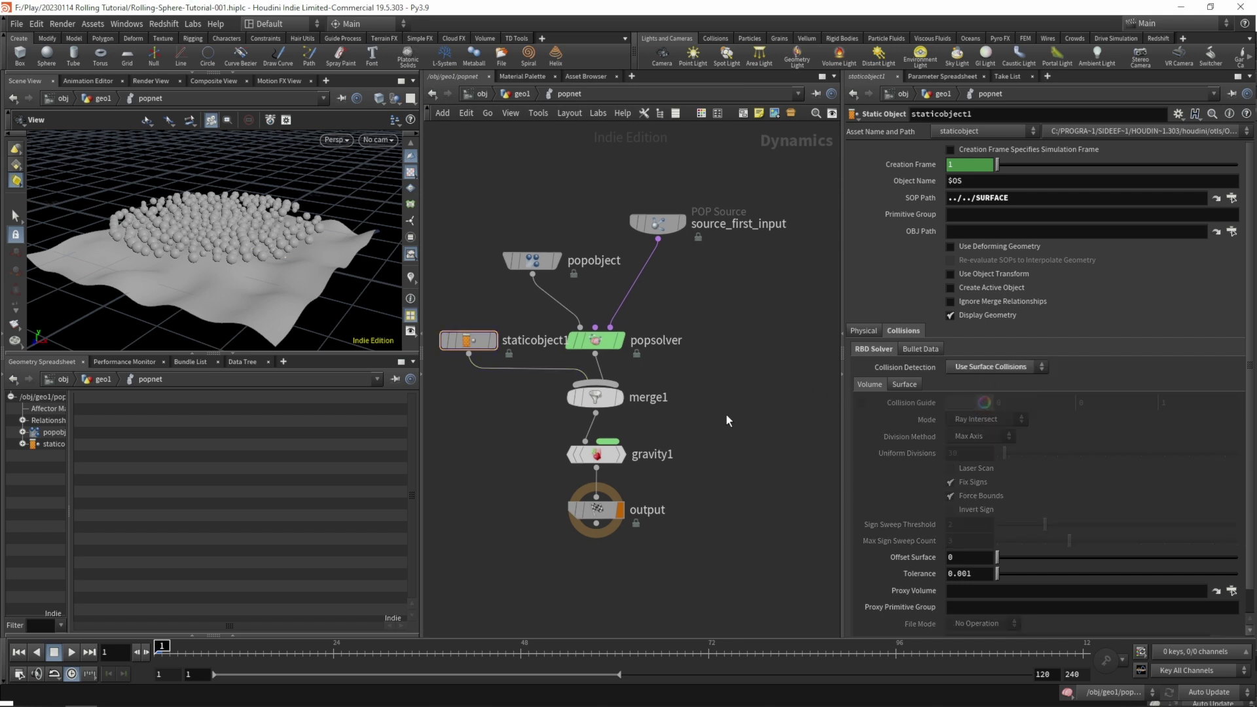
# Step: Play the simulation to frame 81, orbiting closer to watch the spheres scatter across the terrain
pyautogui.press('Up')
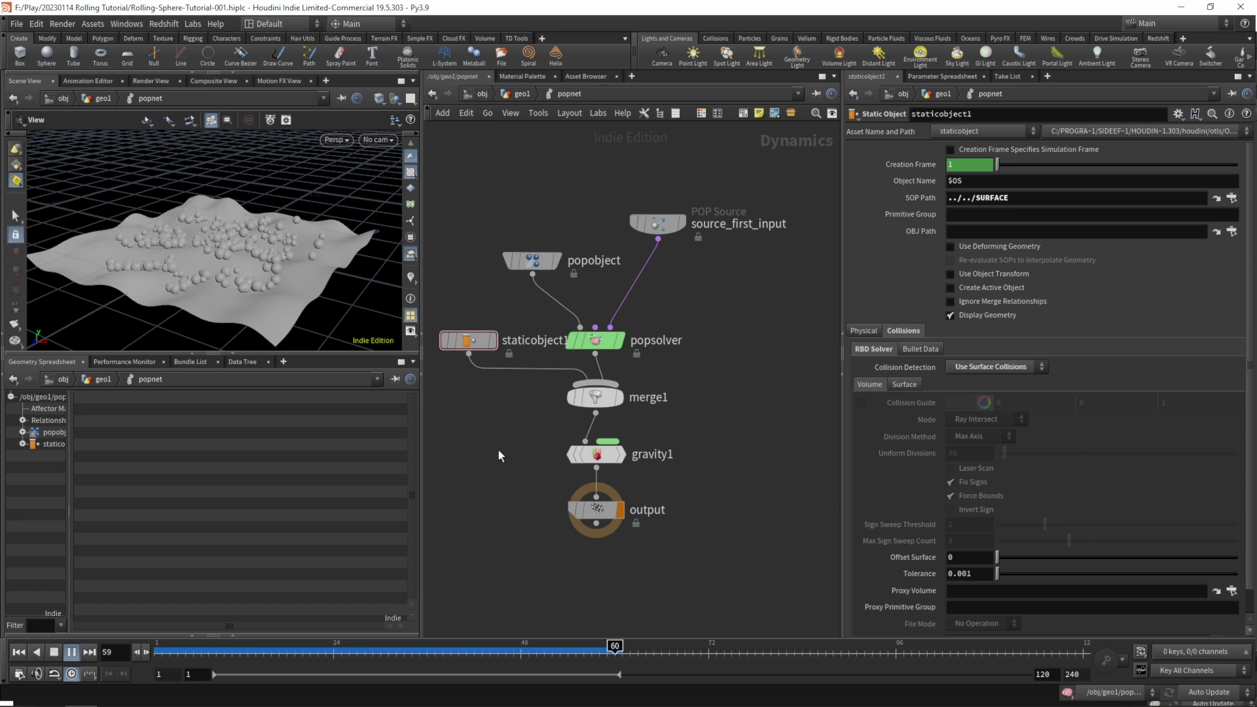
pyautogui.hotkey('ctrl', 'Up')
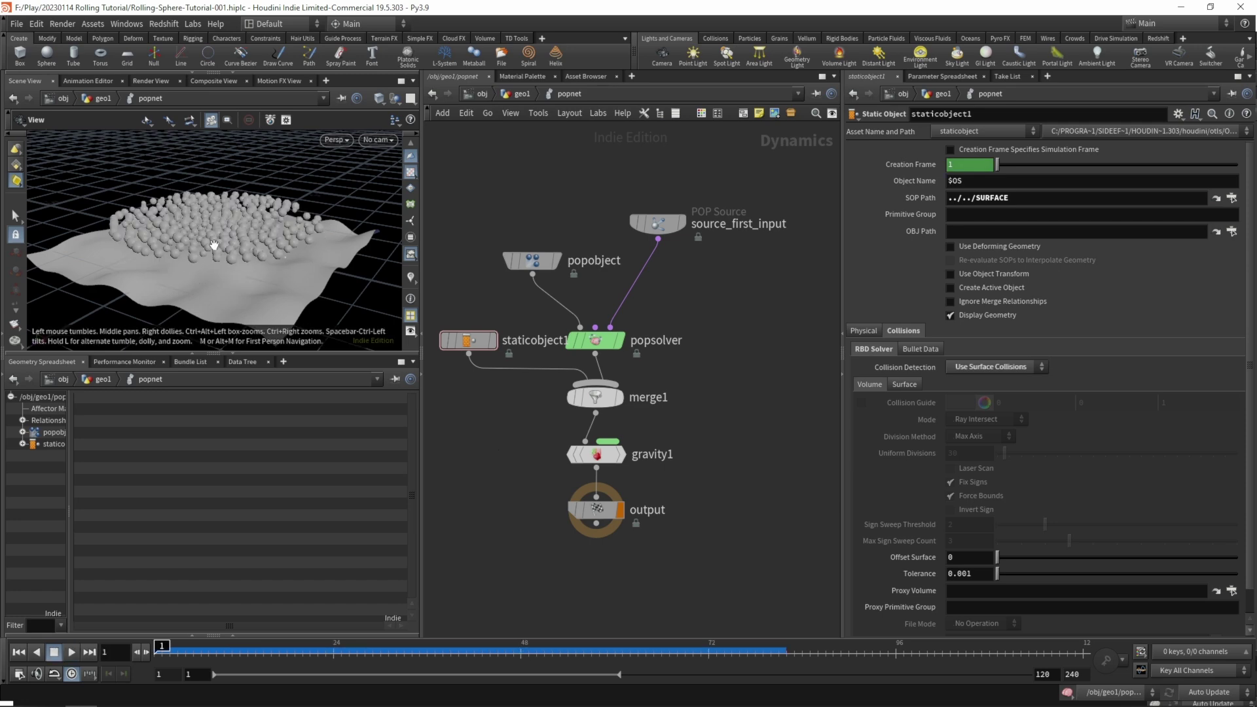
pyautogui.scroll(5, 249, 249)
pyautogui.moveTo(249, 248); pyautogui.dragTo(249, 252)
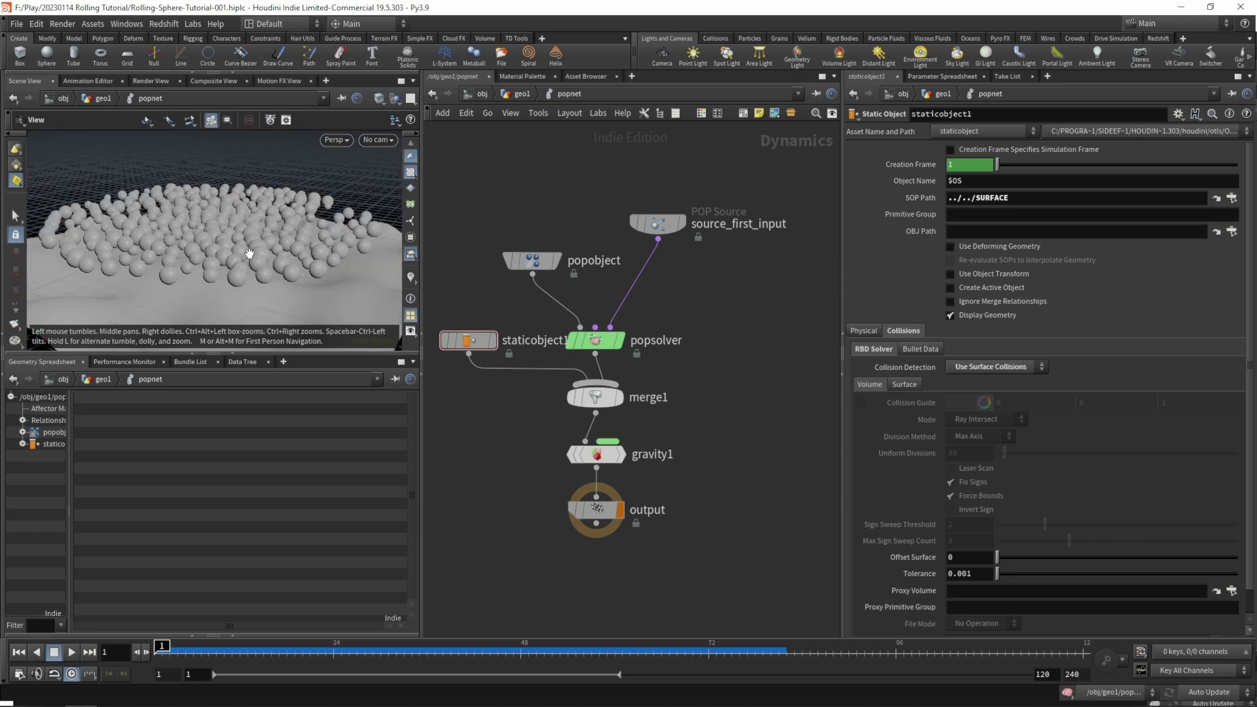
pyautogui.press('Up')
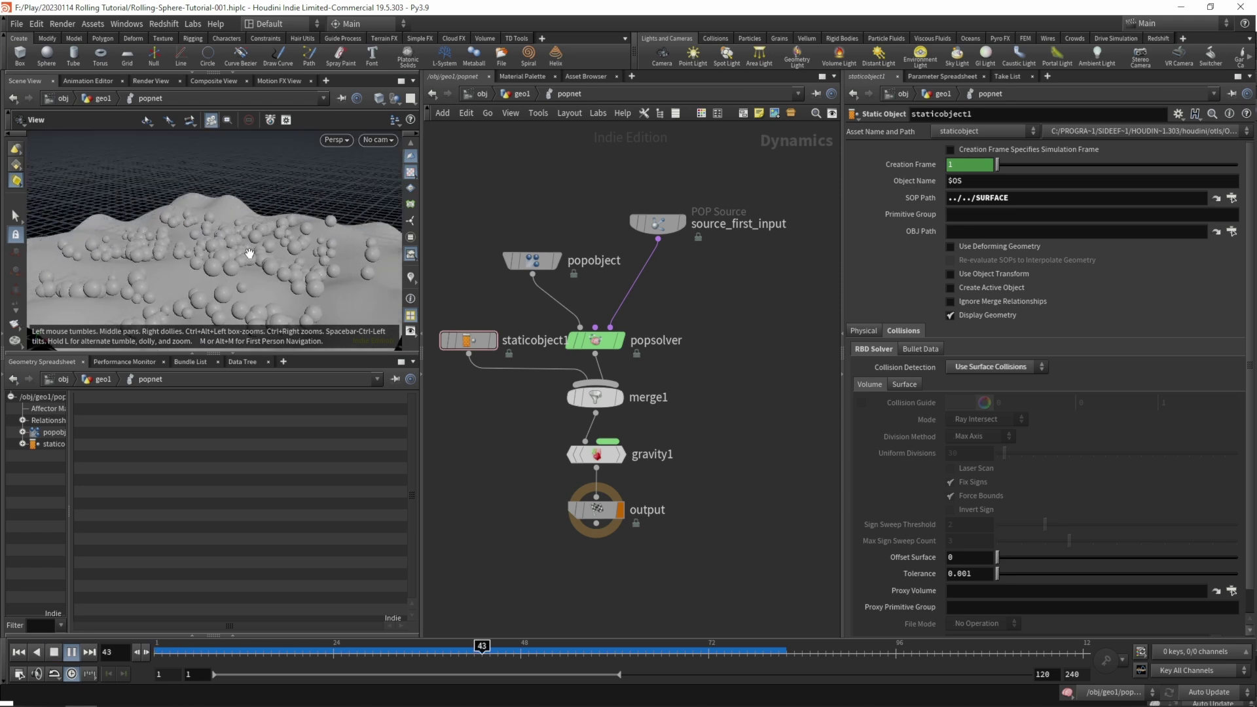
pyautogui.press('Up')
pyautogui.moveTo(347, 268); pyautogui.dragTo(294, 213)
pyautogui.scroll(5, 295, 262)
pyautogui.moveTo(294, 262); pyautogui.dragTo(369, 263)
pyautogui.scroll(-8, 315, 251)
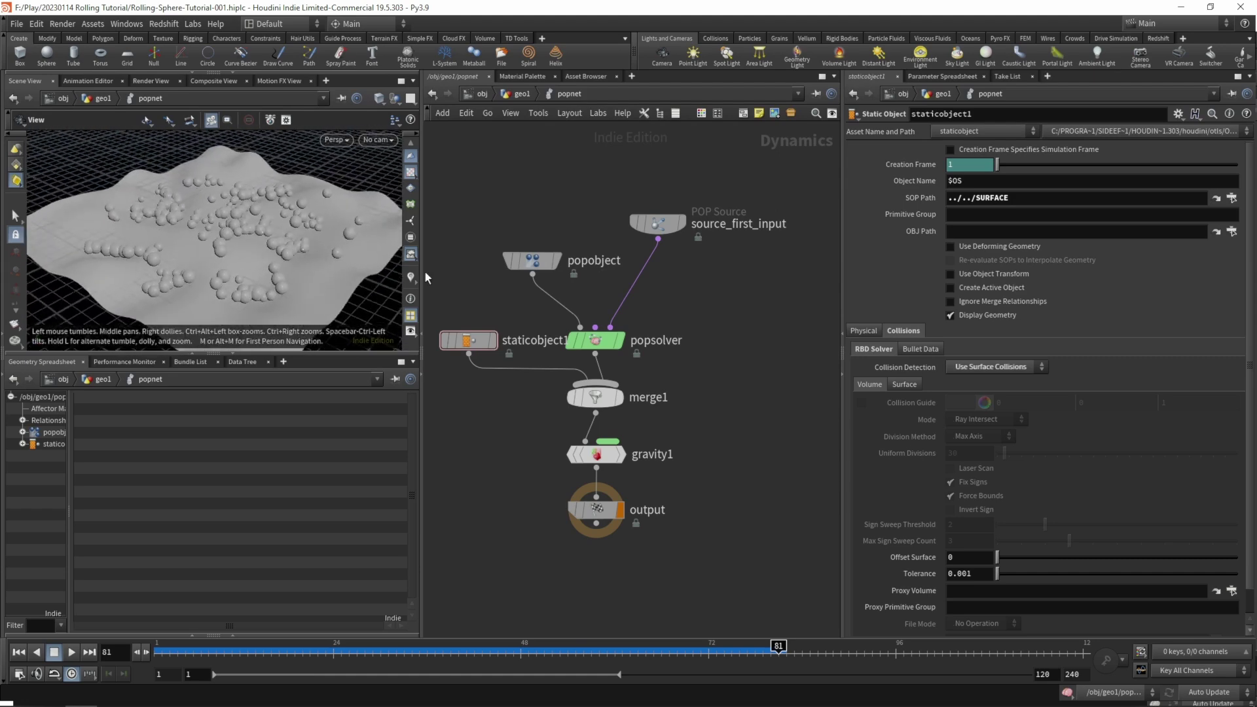
# Step: Drop a POP Grains node onto the source-to-popsolver wire, aligned under source_first_input
pyautogui.press('Tab')
pyautogui.write('gra')
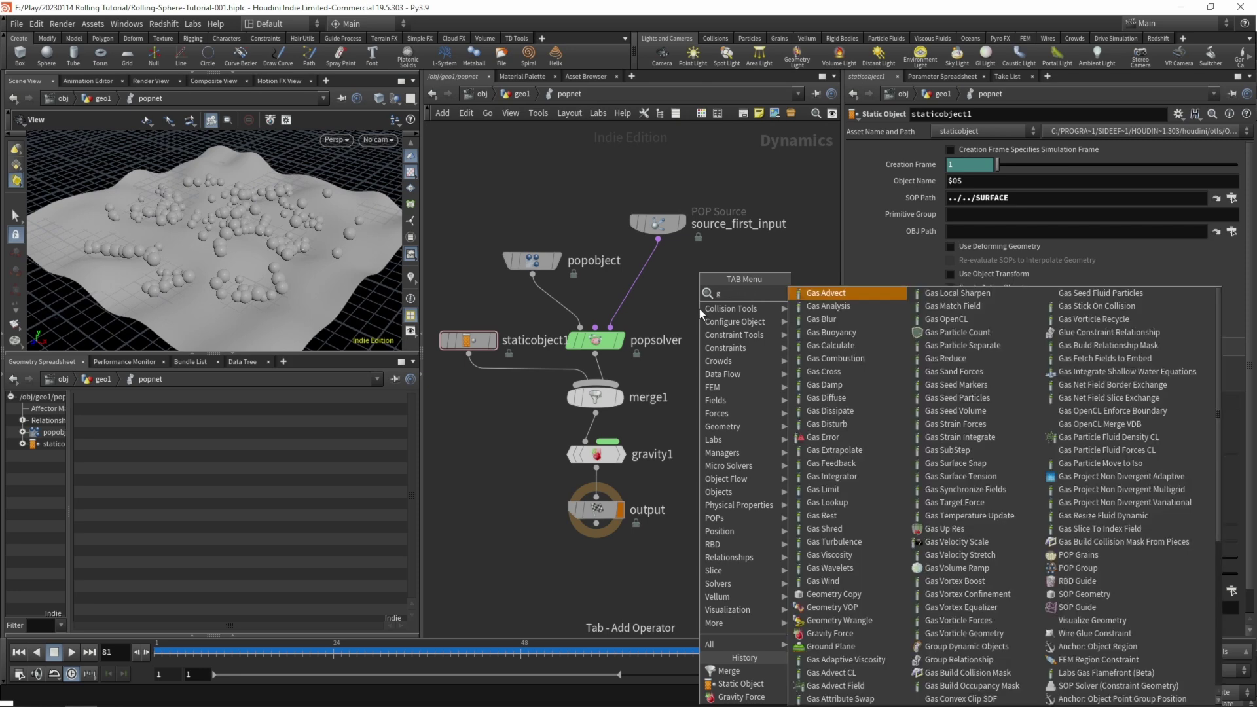
pyautogui.click(815, 306)
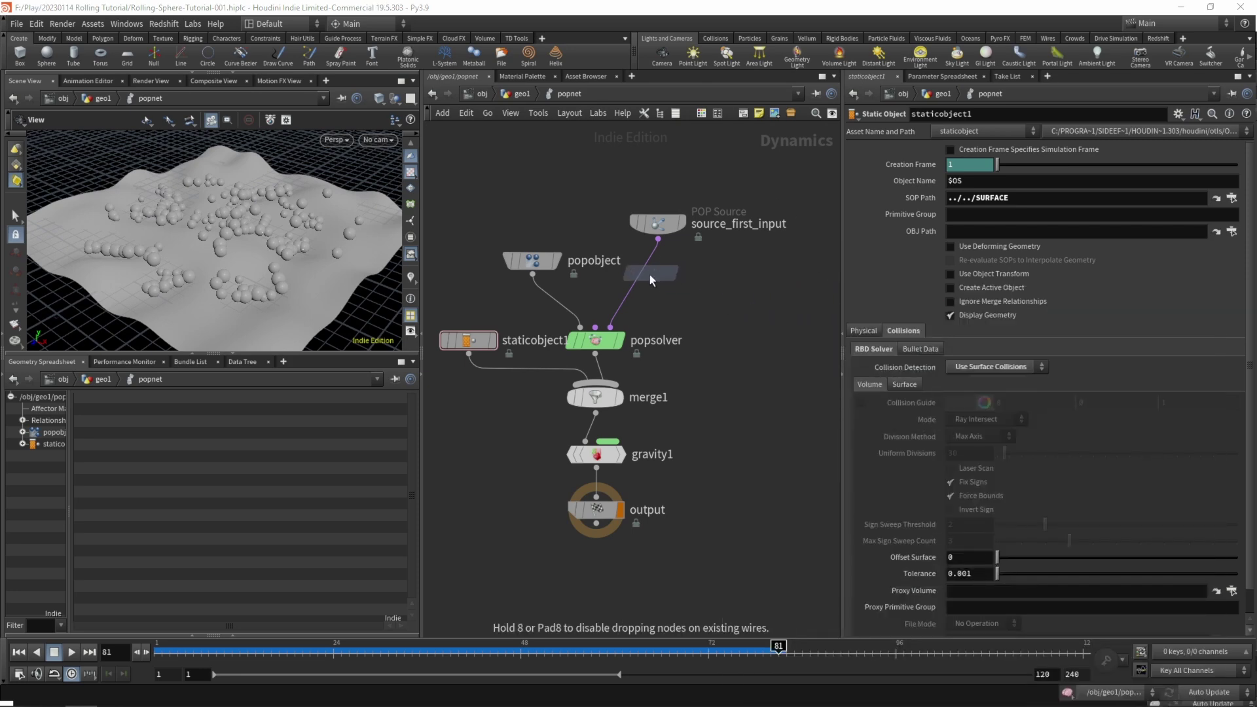
pyautogui.click(650, 278)
pyautogui.moveTo(643, 282); pyautogui.dragTo(658, 286)
pyautogui.moveTo(615, 200); pyautogui.dragTo(679, 307)
# Step: Turn off Assume Uniform Radius on popgrains1 and replay the simulation
pyautogui.click(681, 282)
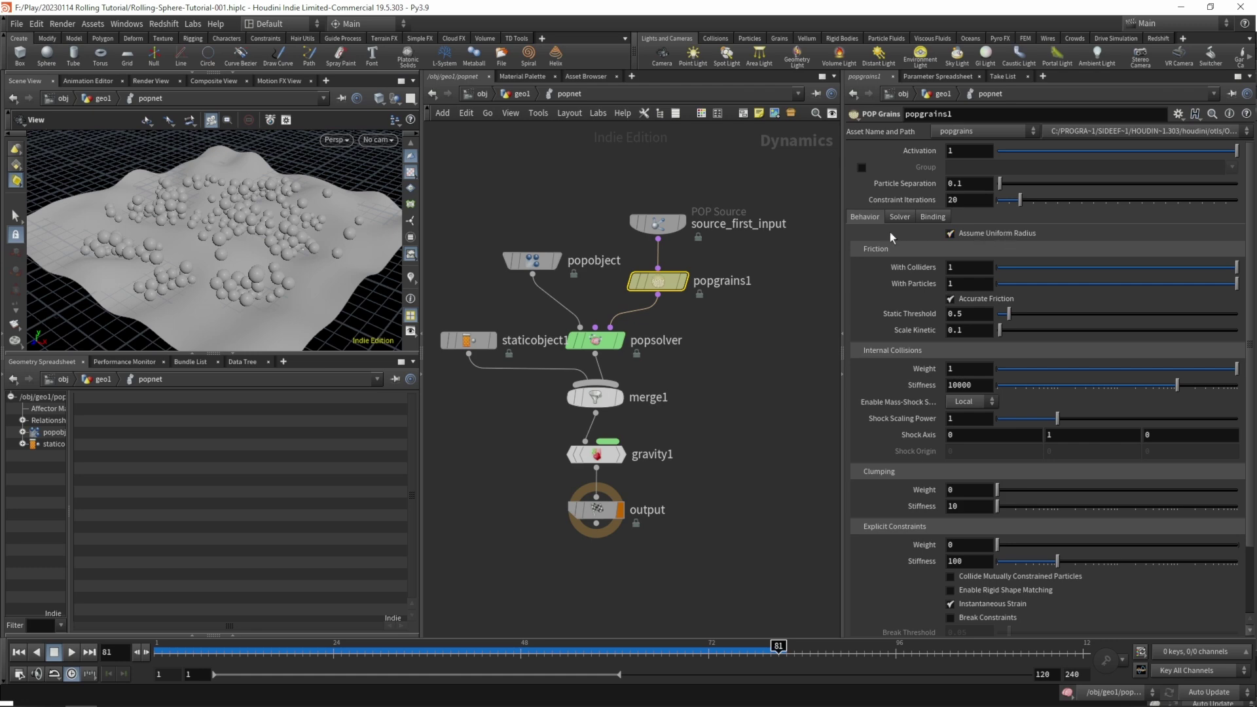
pyautogui.click(950, 234)
pyautogui.click(736, 337)
pyautogui.hotkey('ctrl', 'Up')
pyautogui.press('Up')
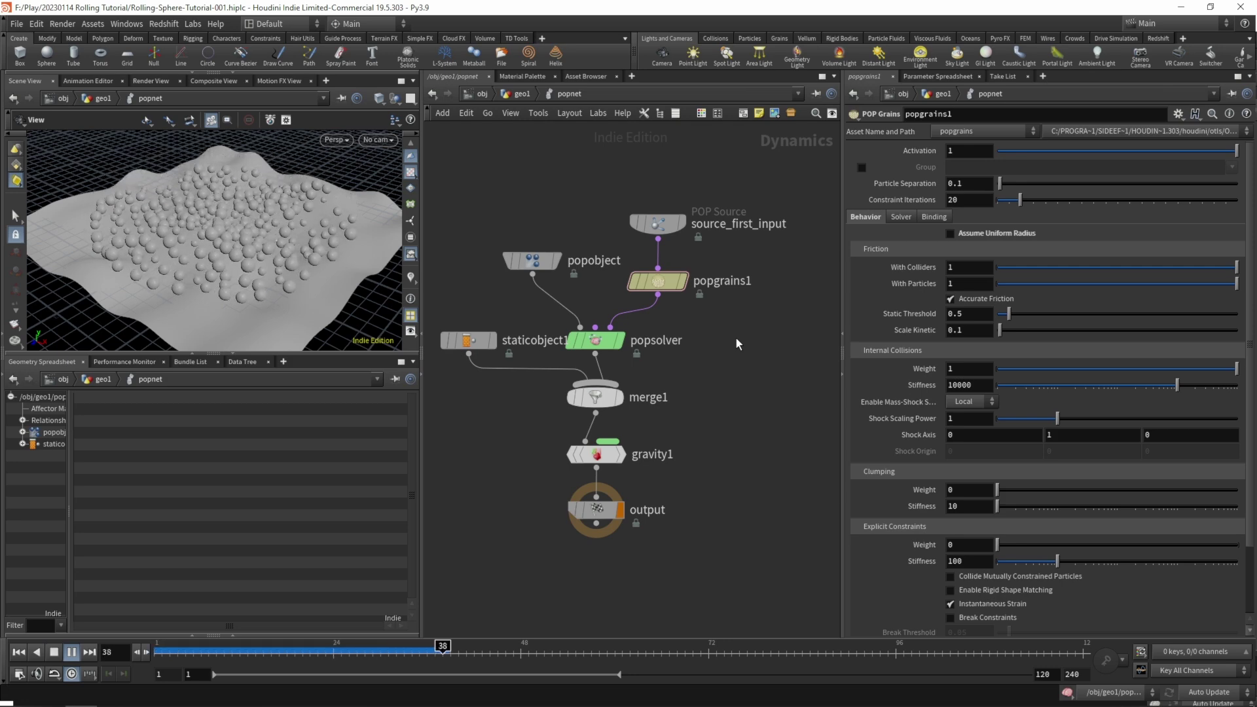
pyautogui.press('Up')
pyautogui.hotkey('ctrl', 'Up')
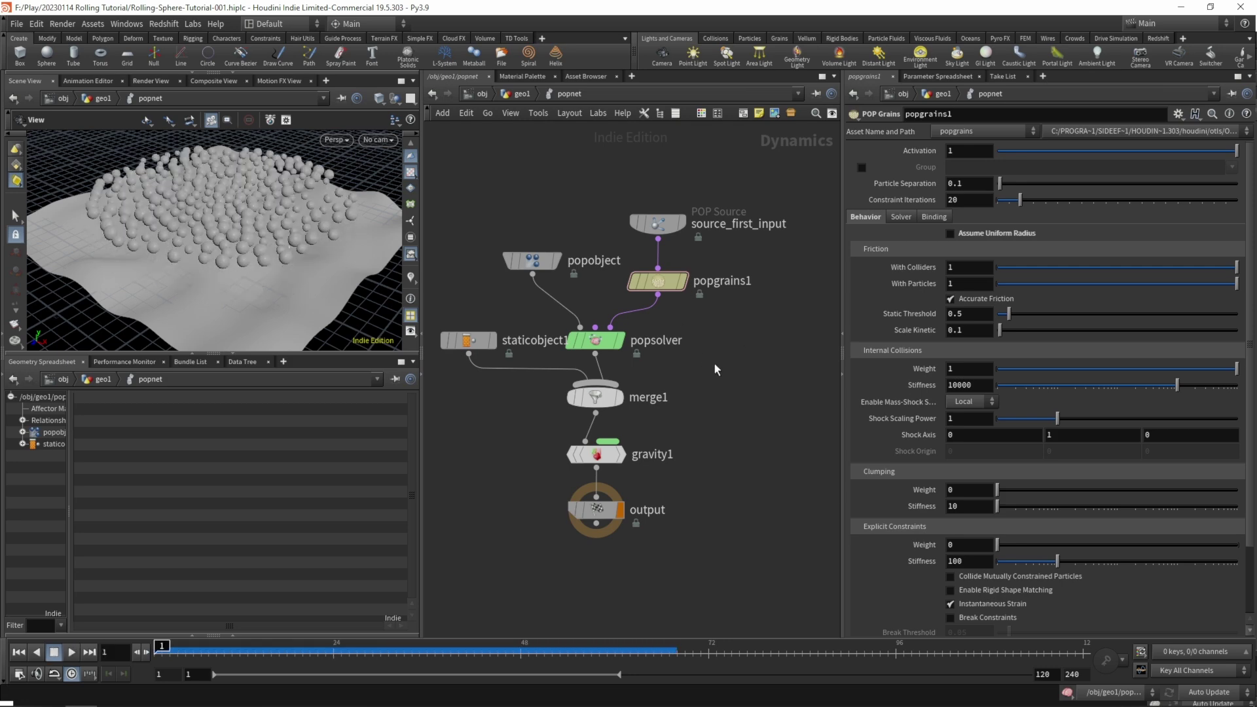
pyautogui.moveTo(718, 330); pyautogui.dragTo(716, 310, button='middle')
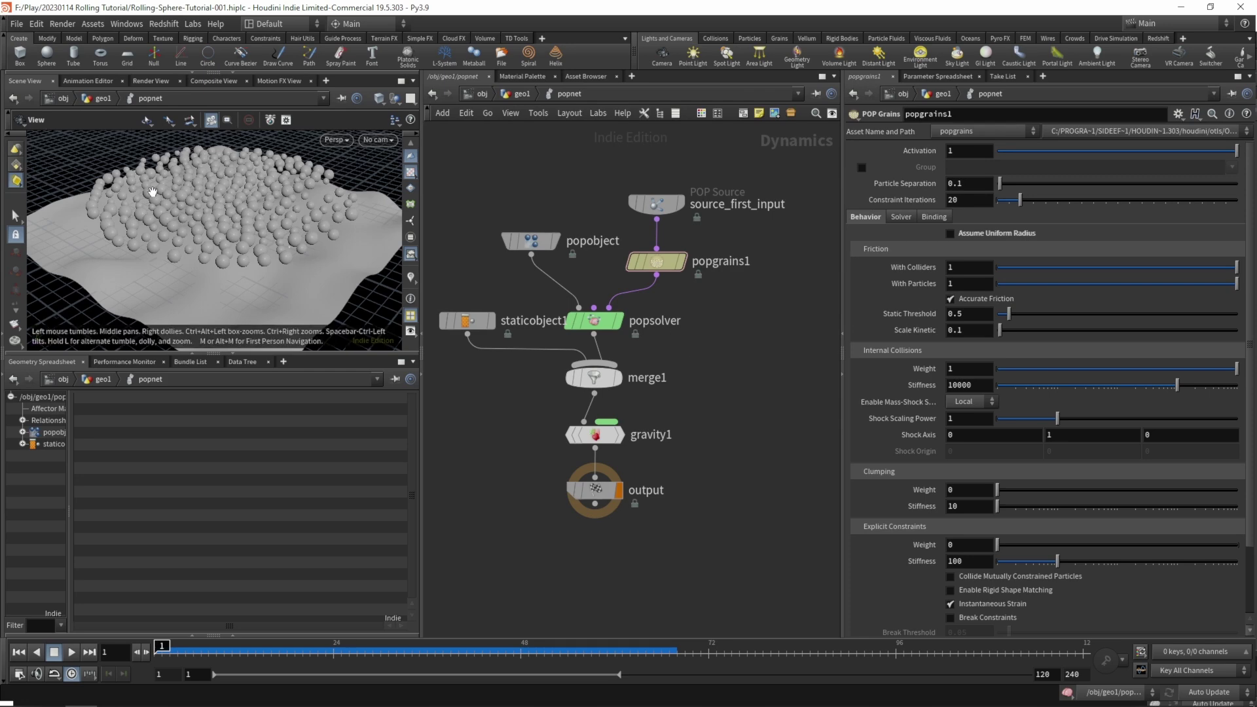
# Step: Insert a POP Axis Force between popgrains1 and popsolver, lined up under the grains node
pyautogui.press('Tab')
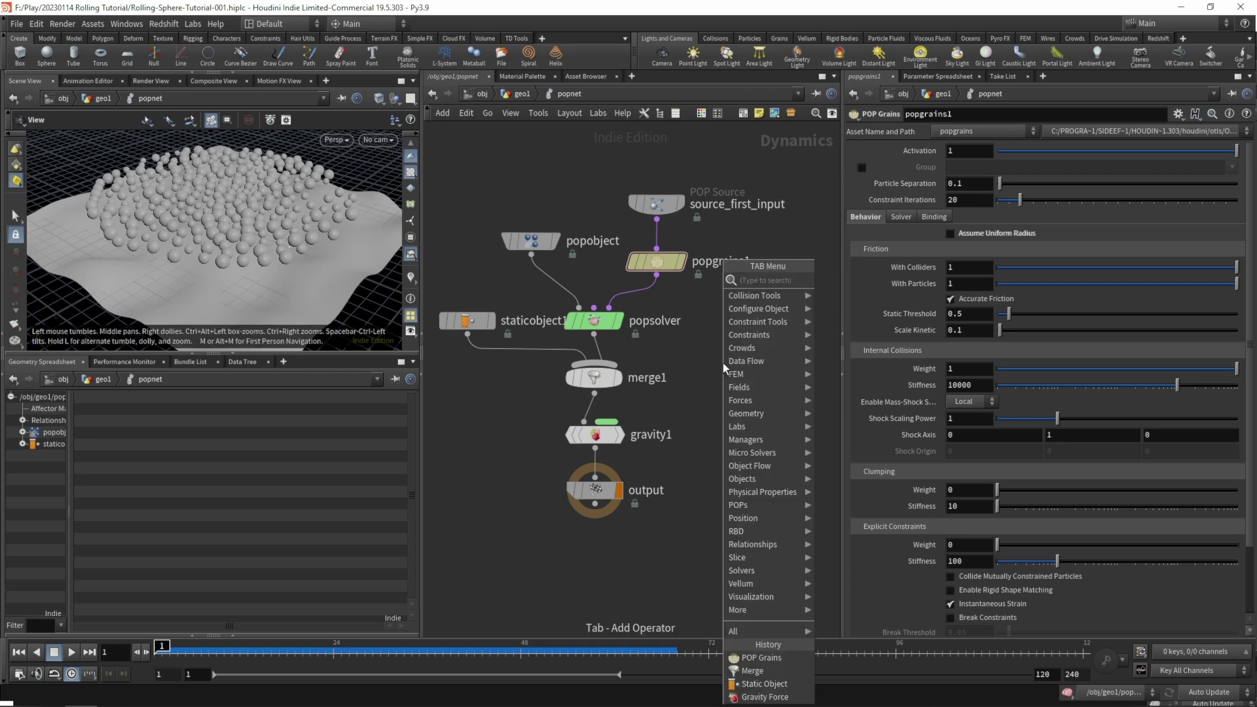
pyautogui.write('axis')
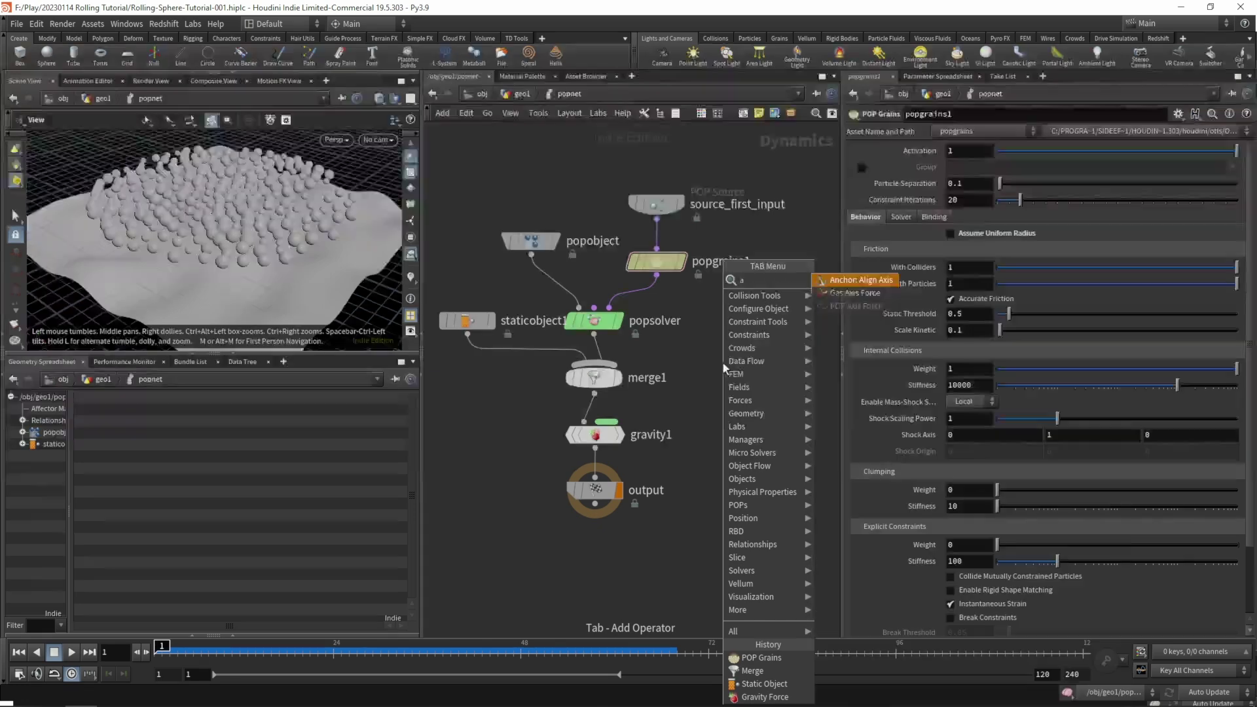
pyautogui.click(858, 306)
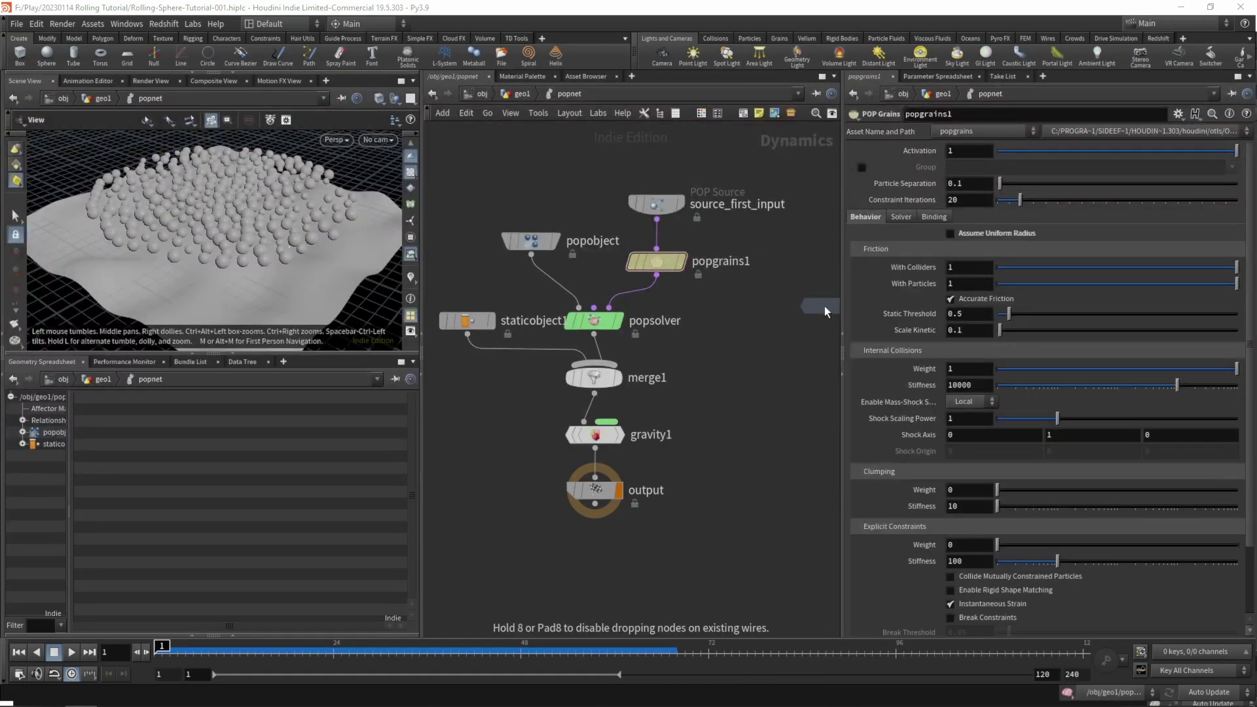
pyautogui.click(633, 302)
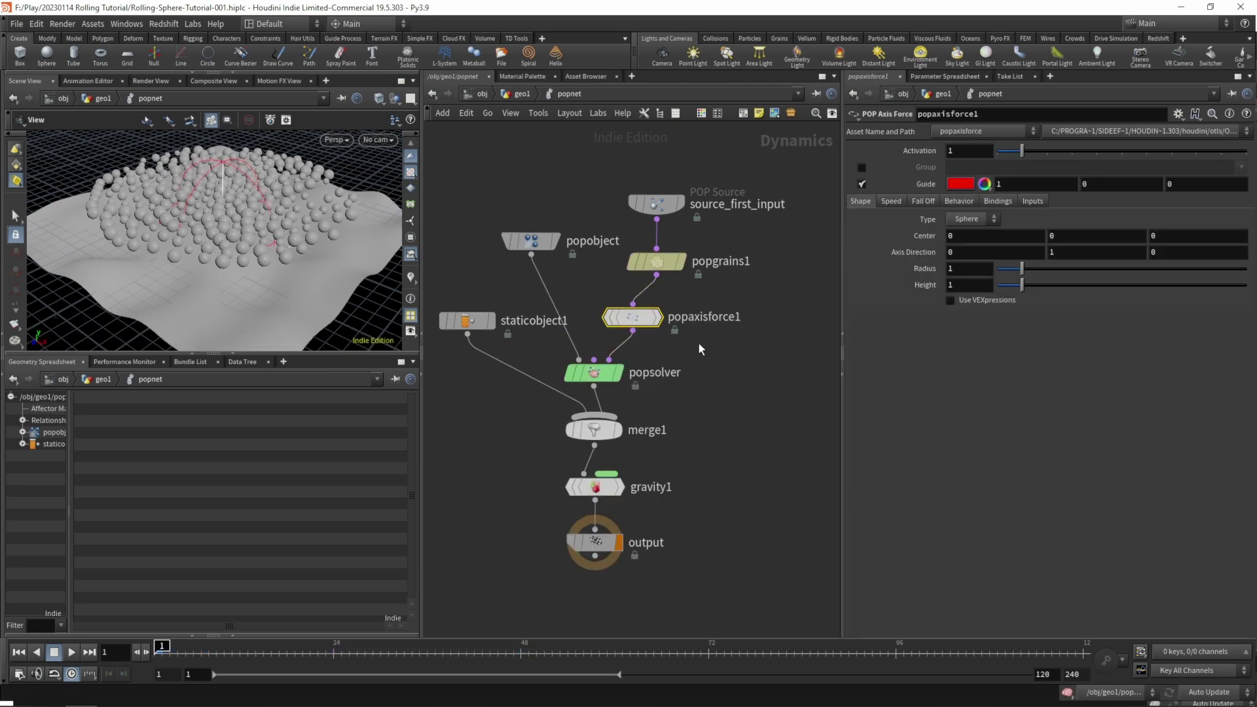
pyautogui.moveTo(757, 150); pyautogui.dragTo(671, 312)
pyautogui.press('l')
pyautogui.click(732, 349)
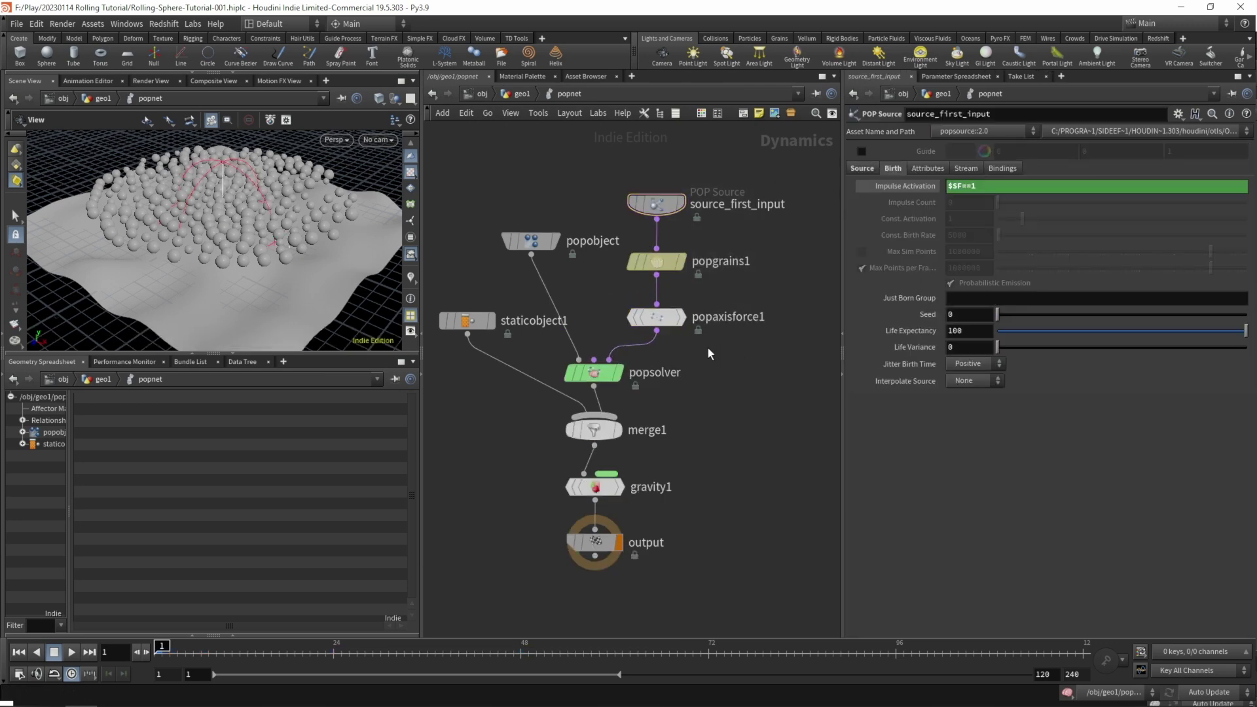
# Step: Rearrange popobject and staticobject1 beside popsolver to tidy the network
pyautogui.moveTo(531, 242); pyautogui.dragTo(556, 318)
pyautogui.moveTo(549, 249); pyautogui.dragTo(612, 223, button='middle')
pyautogui.moveTo(538, 302); pyautogui.dragTo(506, 348)
pyautogui.moveTo(626, 296); pyautogui.dragTo(583, 292)
pyautogui.moveTo(617, 206); pyautogui.dragTo(584, 245, button='middle')
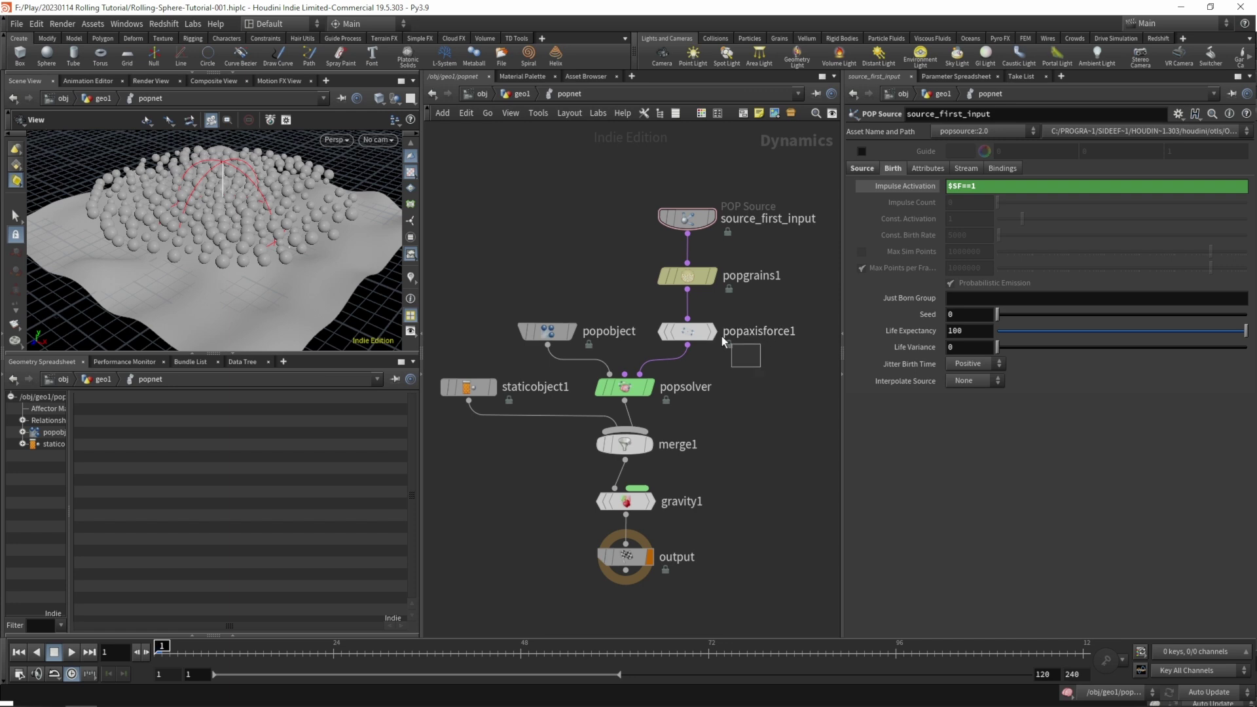
# Step: Make popaxisforce1 a Torus force field and preview the simulation
pyautogui.click(743, 352)
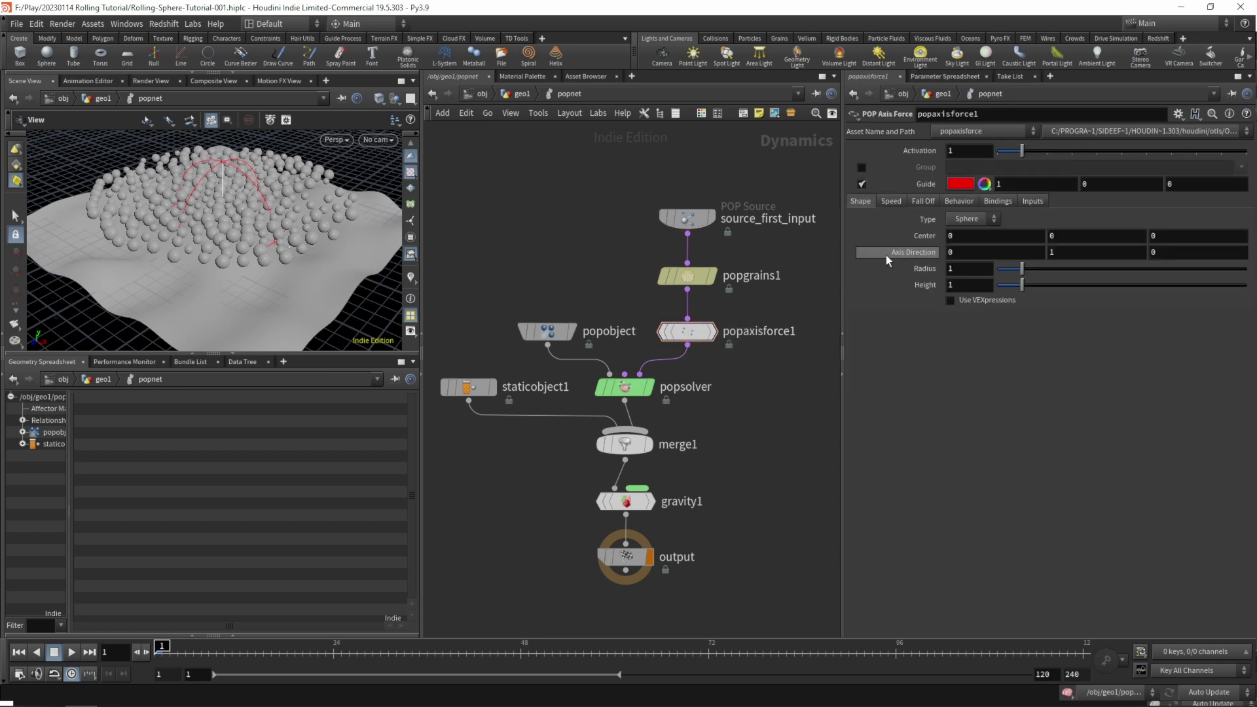
pyautogui.click(990, 221)
pyautogui.click(976, 243)
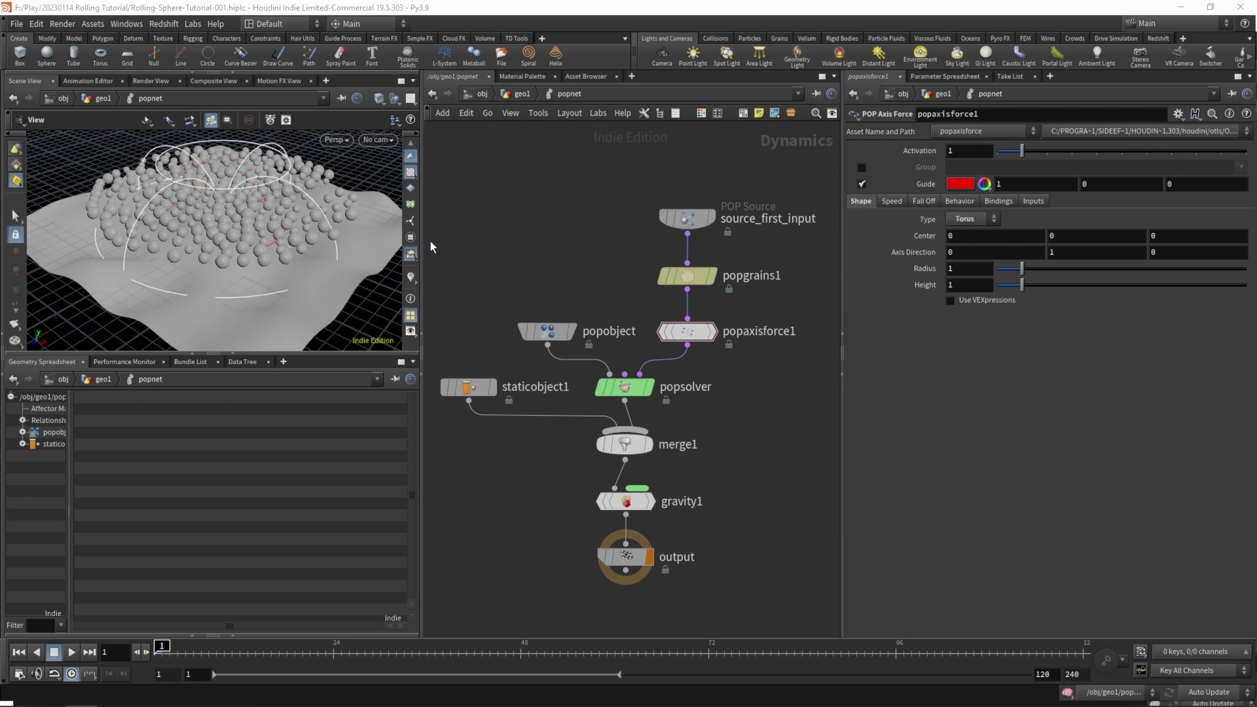
pyautogui.moveTo(251, 202); pyautogui.dragTo(243, 260)
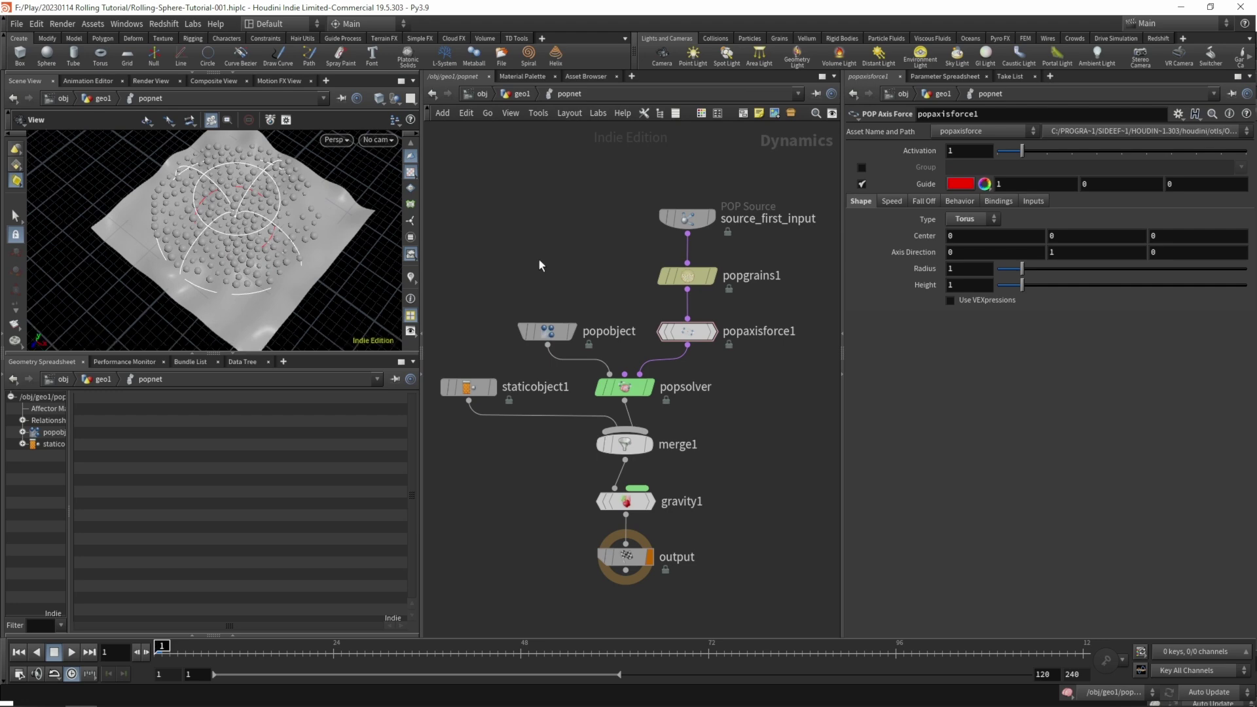
pyautogui.moveTo(248, 243)
pyautogui.mouseDown()
pyautogui.moveTo(249, 260)
pyautogui.moveTo(240, 253)
pyautogui.moveTo(252, 214)
pyautogui.moveTo(235, 245)
pyautogui.mouseUp()
pyautogui.press('Up')
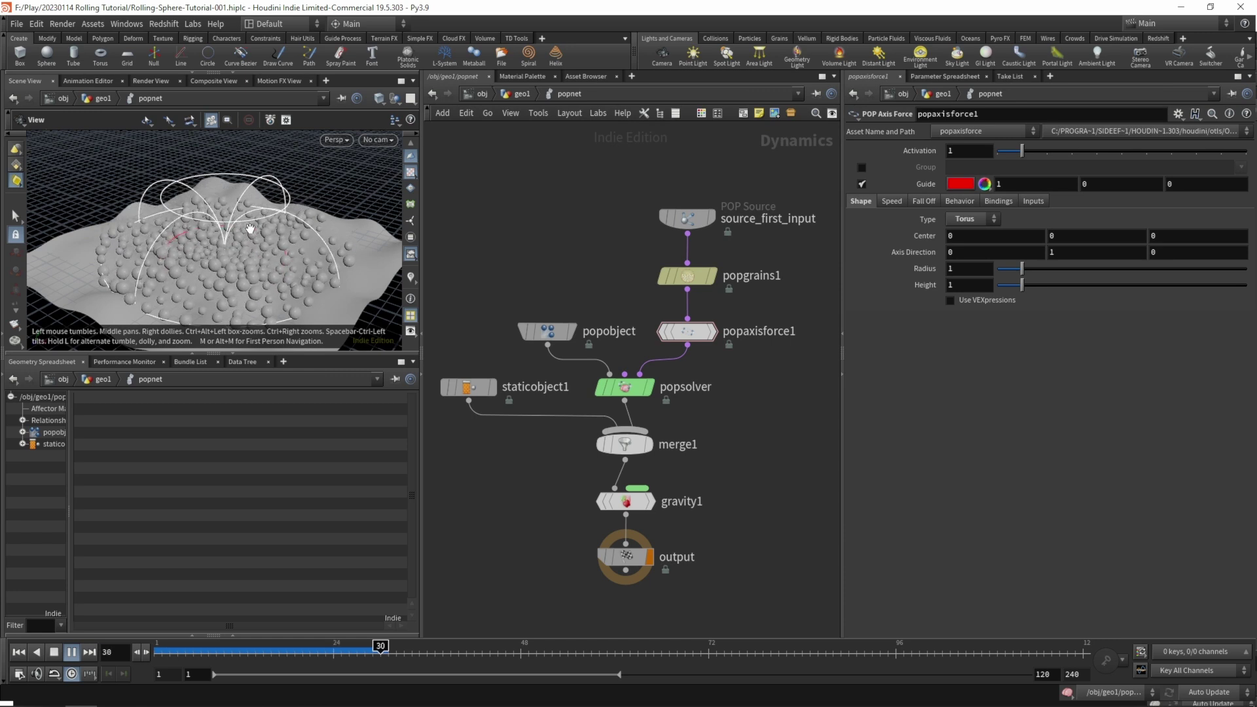
pyautogui.press('Up')
pyautogui.hotkey('ctrl', 'Left')
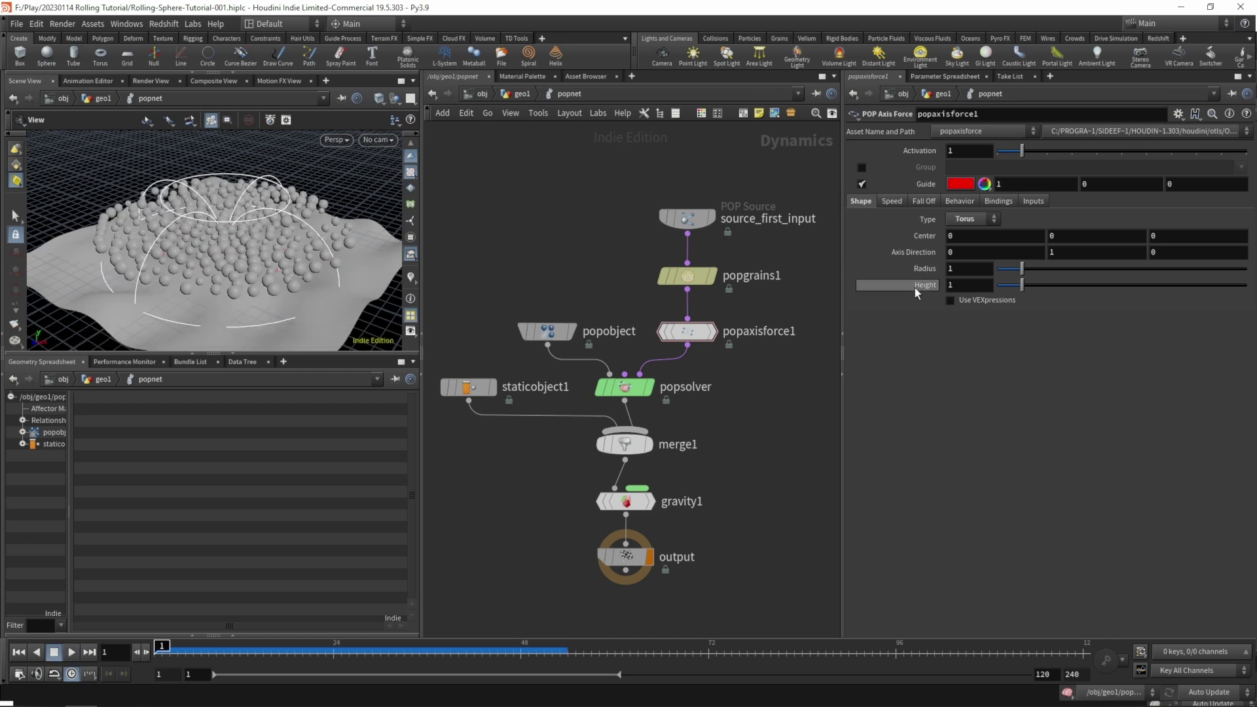
# Step: Set the axis force Lift Speed to 3 and replay the simulation
pyautogui.click(904, 205)
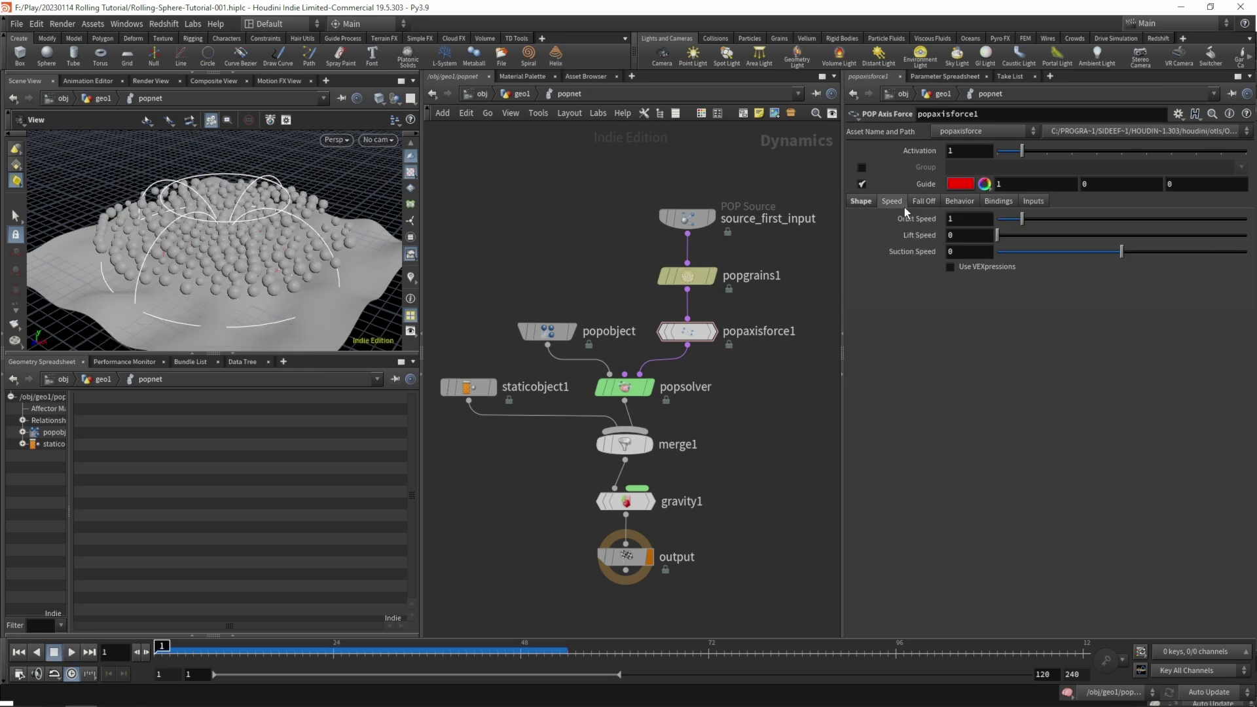
pyautogui.click(959, 235)
pyautogui.write('3')
pyautogui.press('Return')
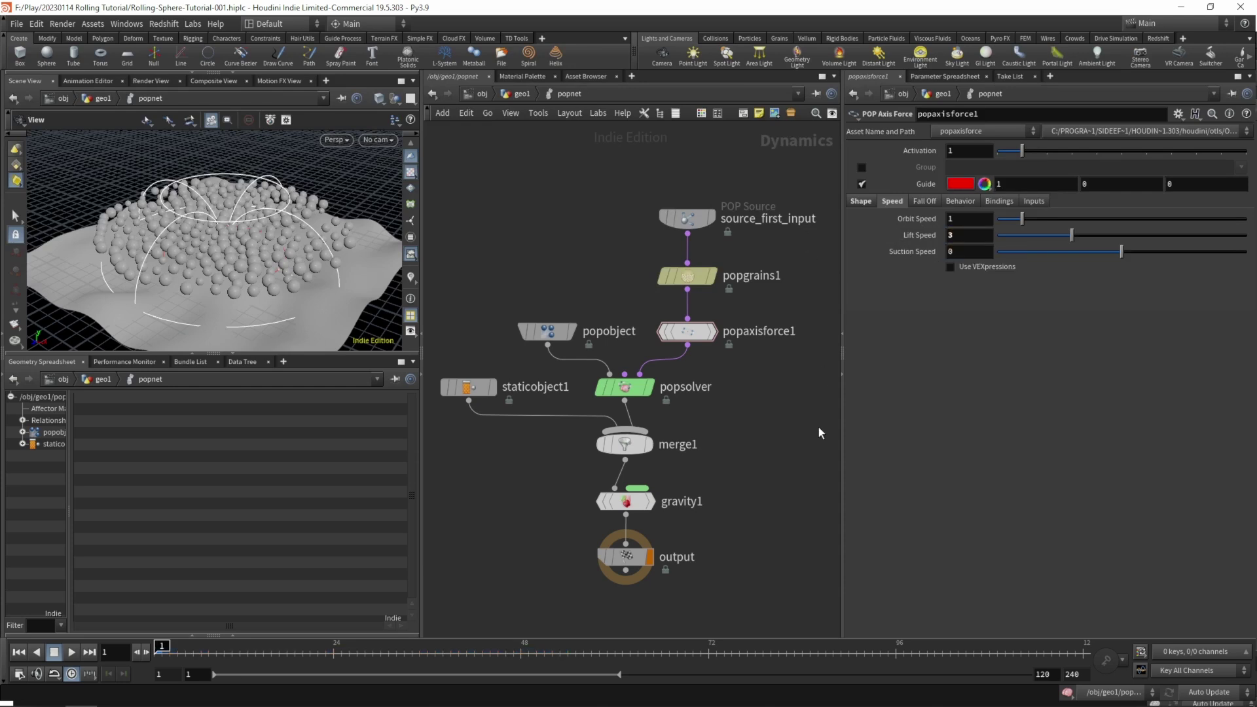
pyautogui.press('Up')
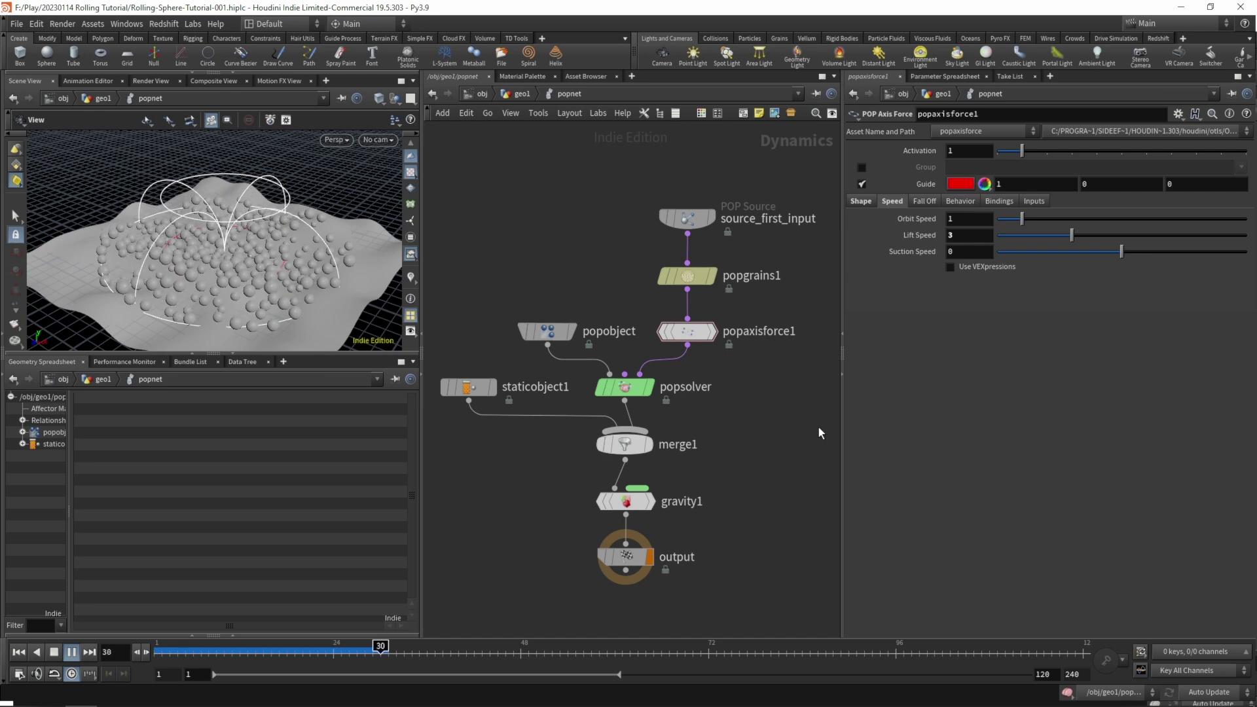
pyautogui.hotkey('ctrl', 'Up')
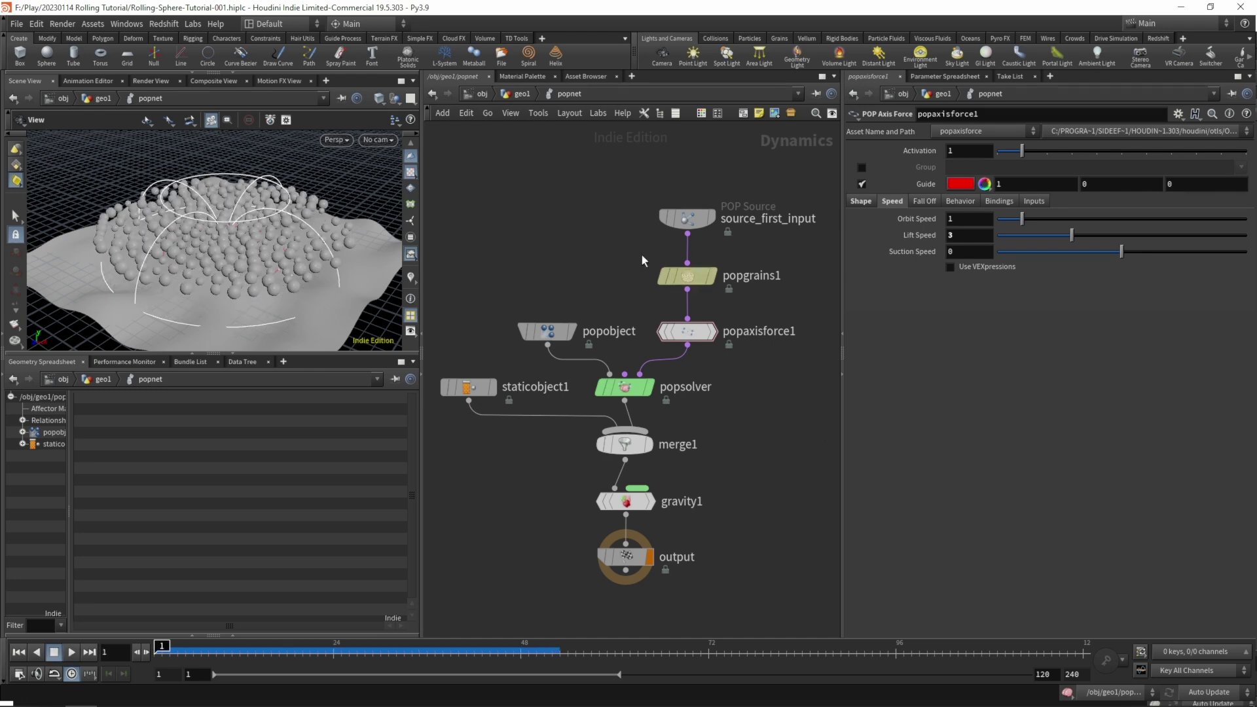
pyautogui.click(687, 275)
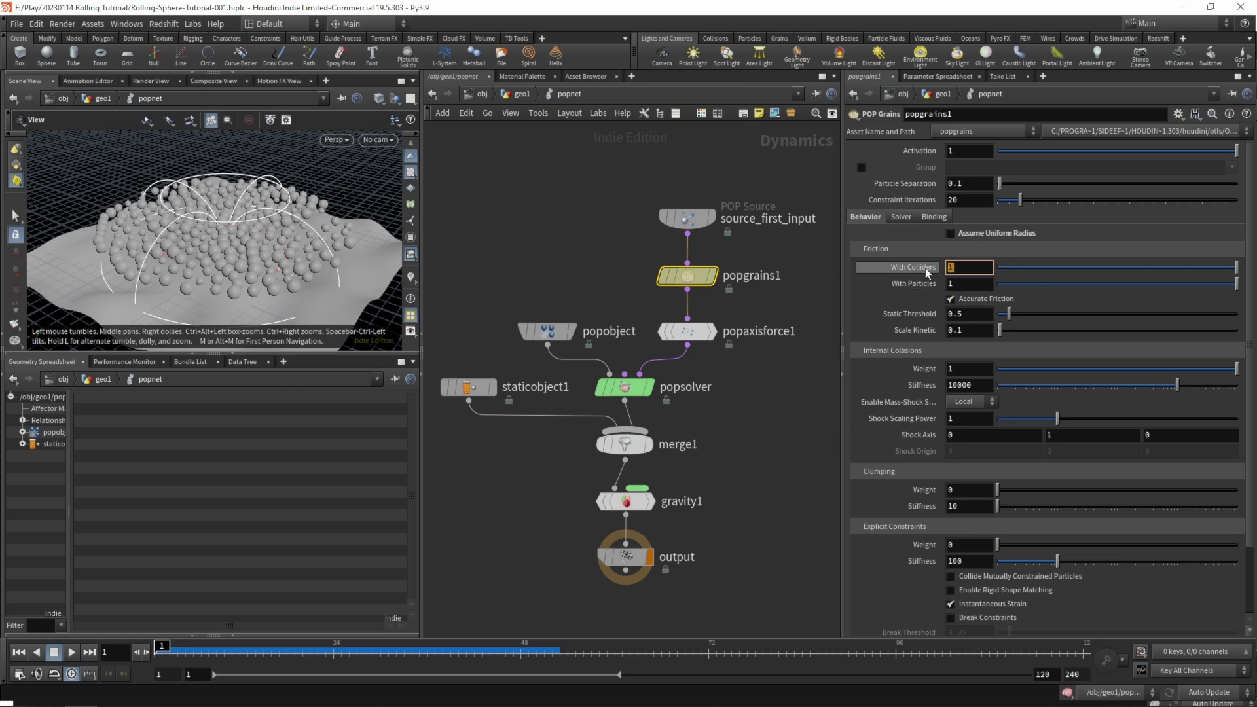
# Step: Set popgrains1's With Colliders friction to 0.2 and replay the grain simulation
pyautogui.moveTo(925, 269)
pyautogui.write('.2')
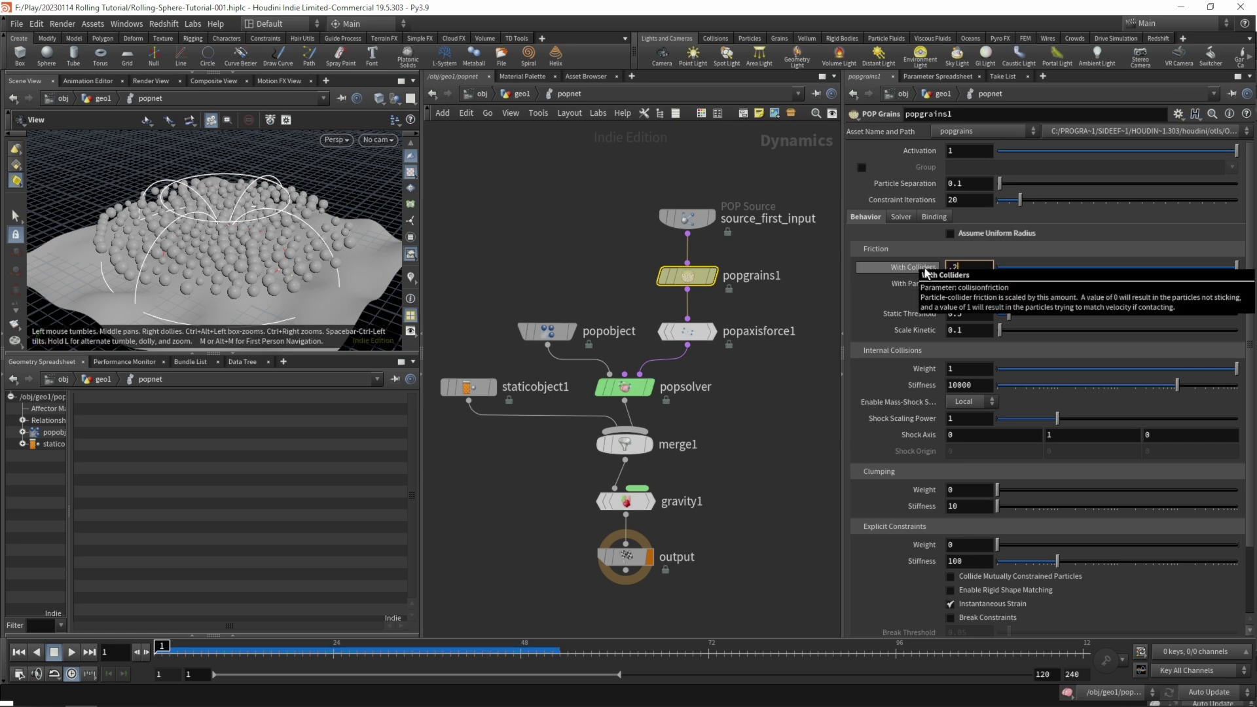
pyautogui.press('Return')
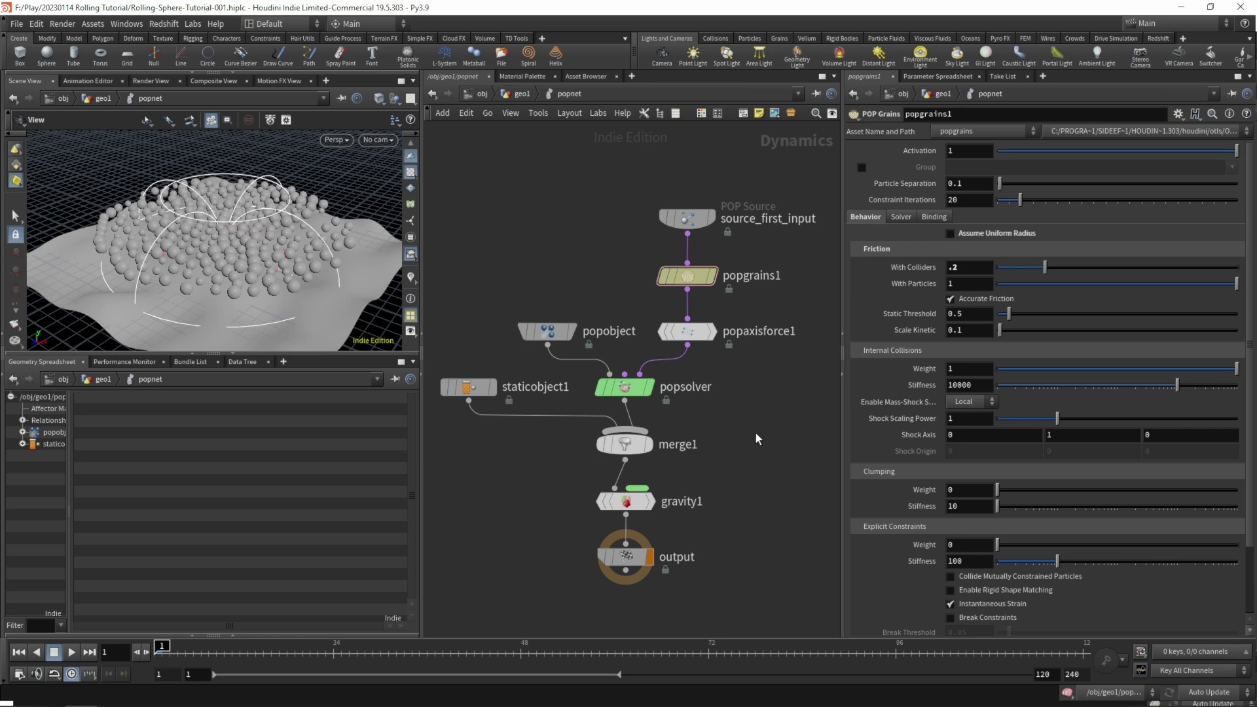
pyautogui.press('Up')
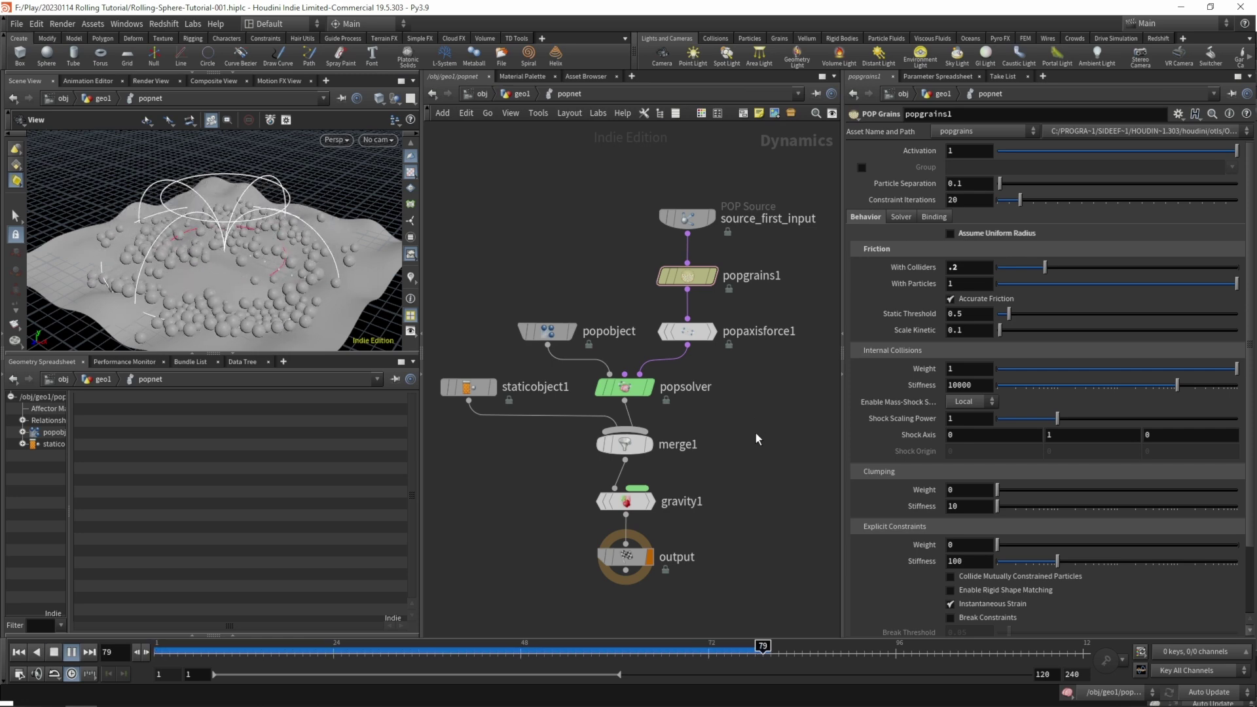
pyautogui.hotkey('ctrl', 'Up')
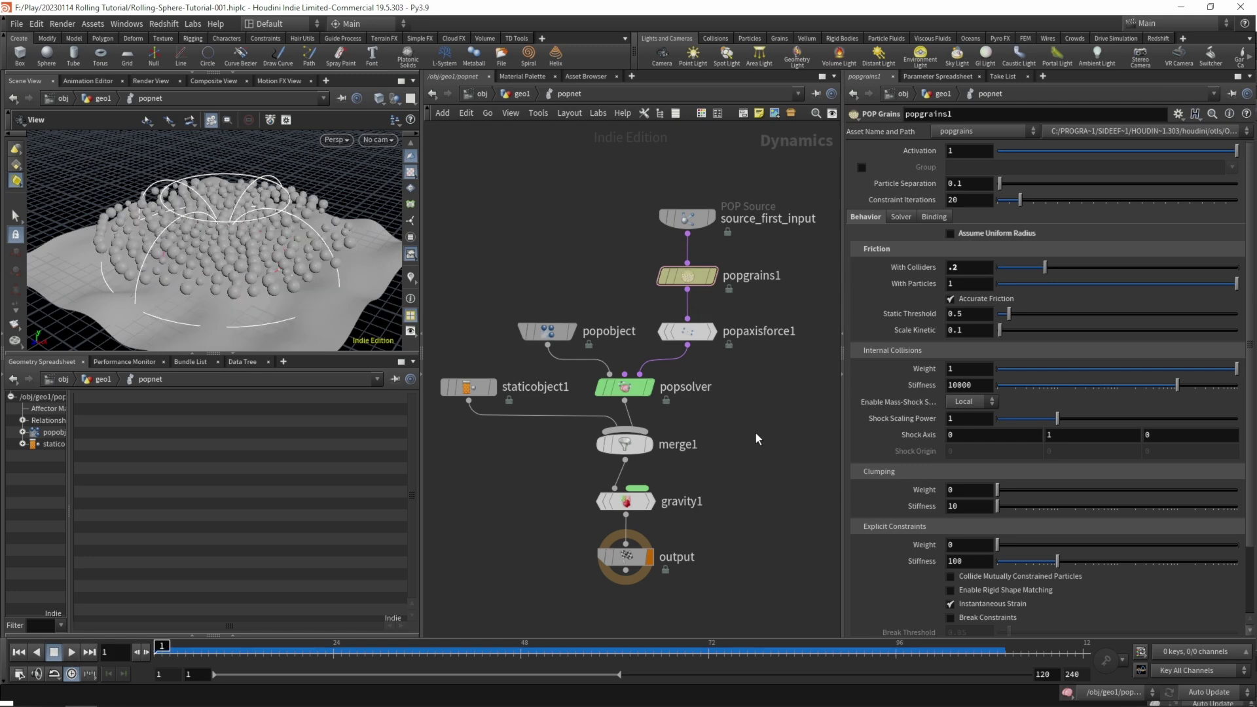
pyautogui.click(692, 331)
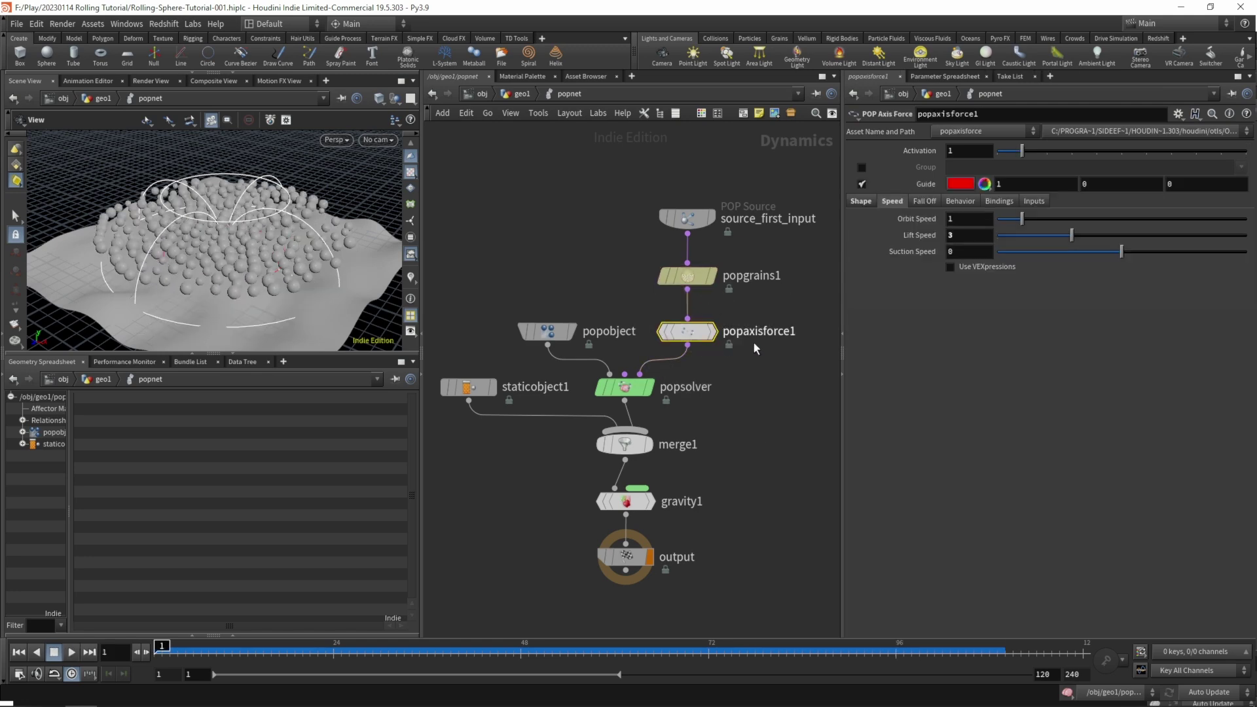
# Step: Set the popaxisforce1 torus radius to 1.5, review its speed settings, and replay the simulation
pyautogui.click(862, 201)
pyautogui.moveTo(1023, 271); pyautogui.dragTo(1034, 269)
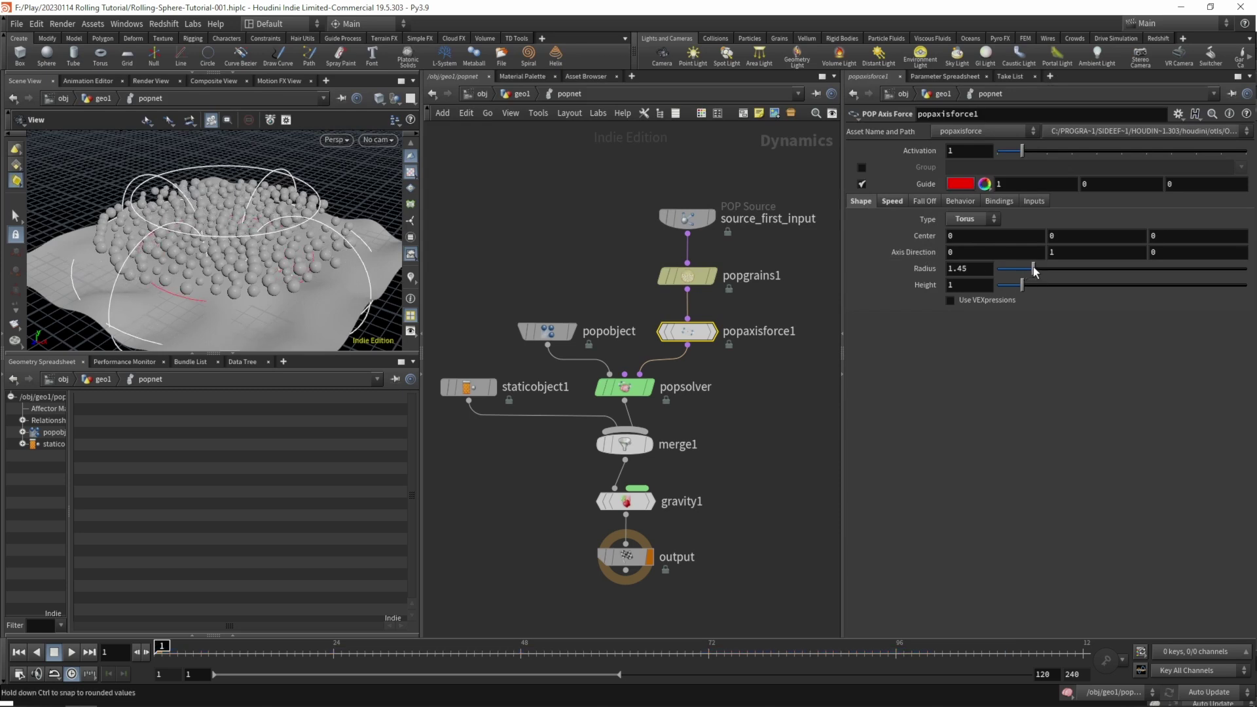
pyautogui.click(959, 269)
pyautogui.write('1.5')
pyautogui.press('Return')
pyautogui.click(897, 201)
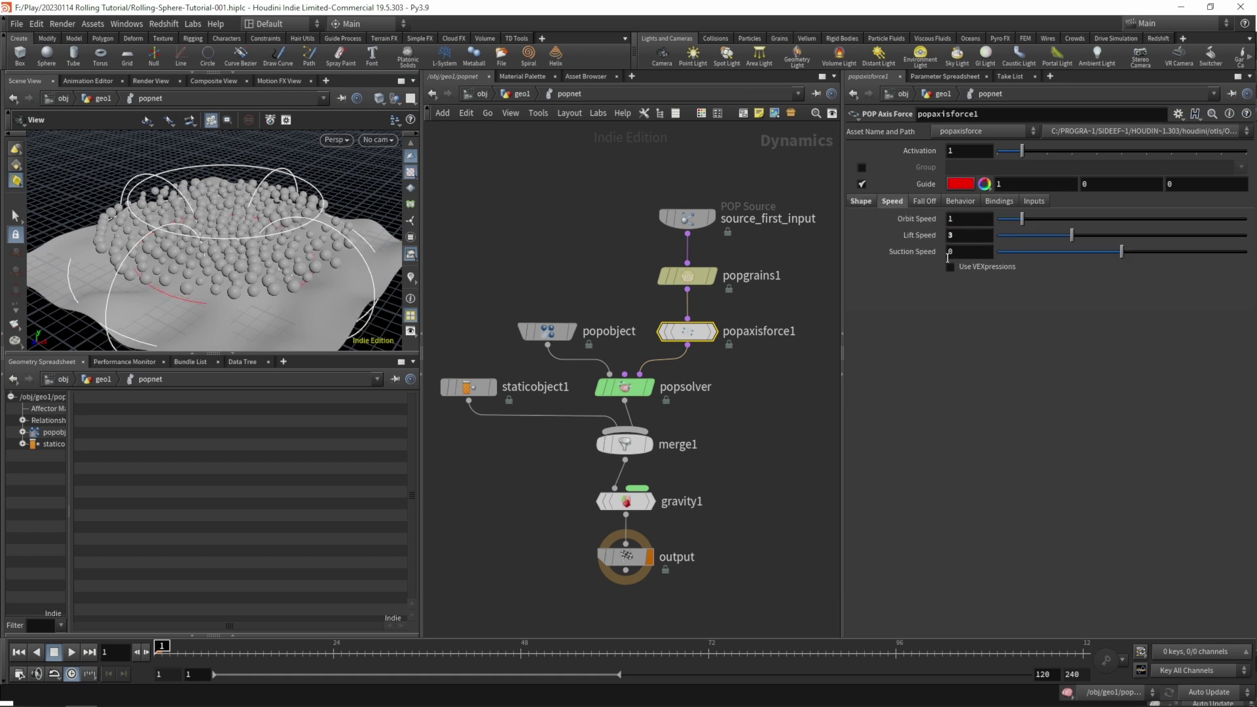
pyautogui.press('Up')
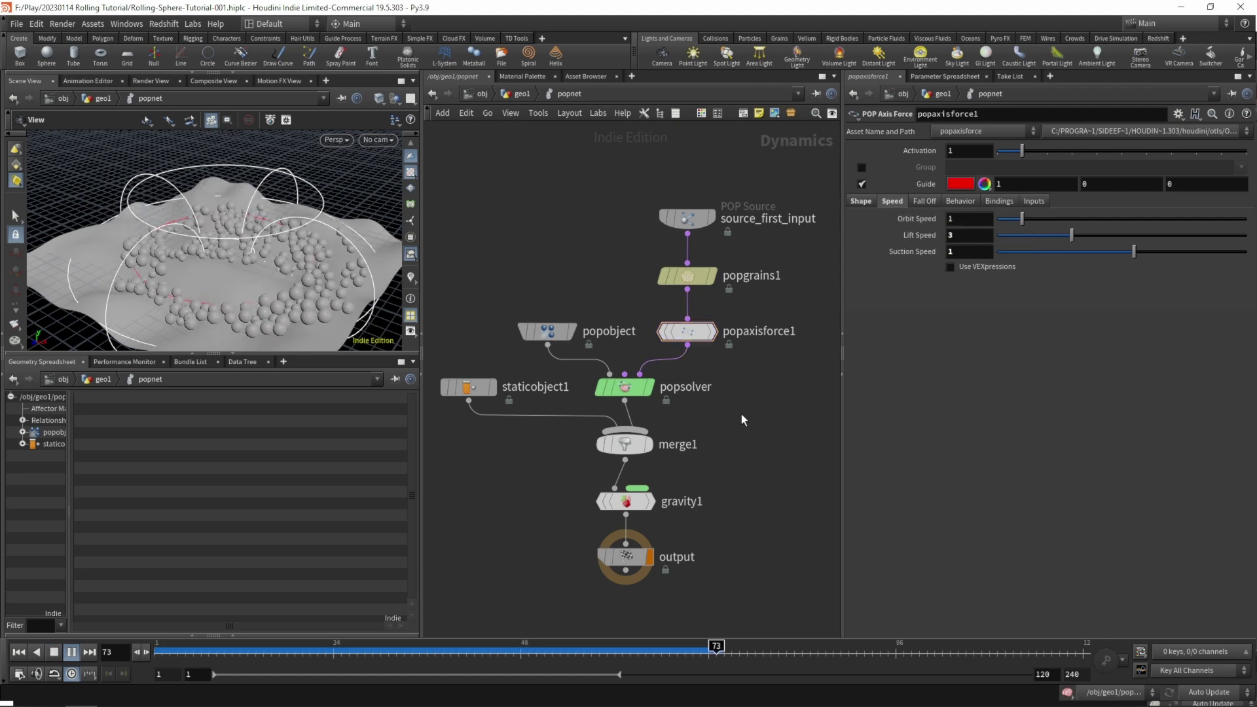
pyautogui.hotkey('ctrl', 'Up')
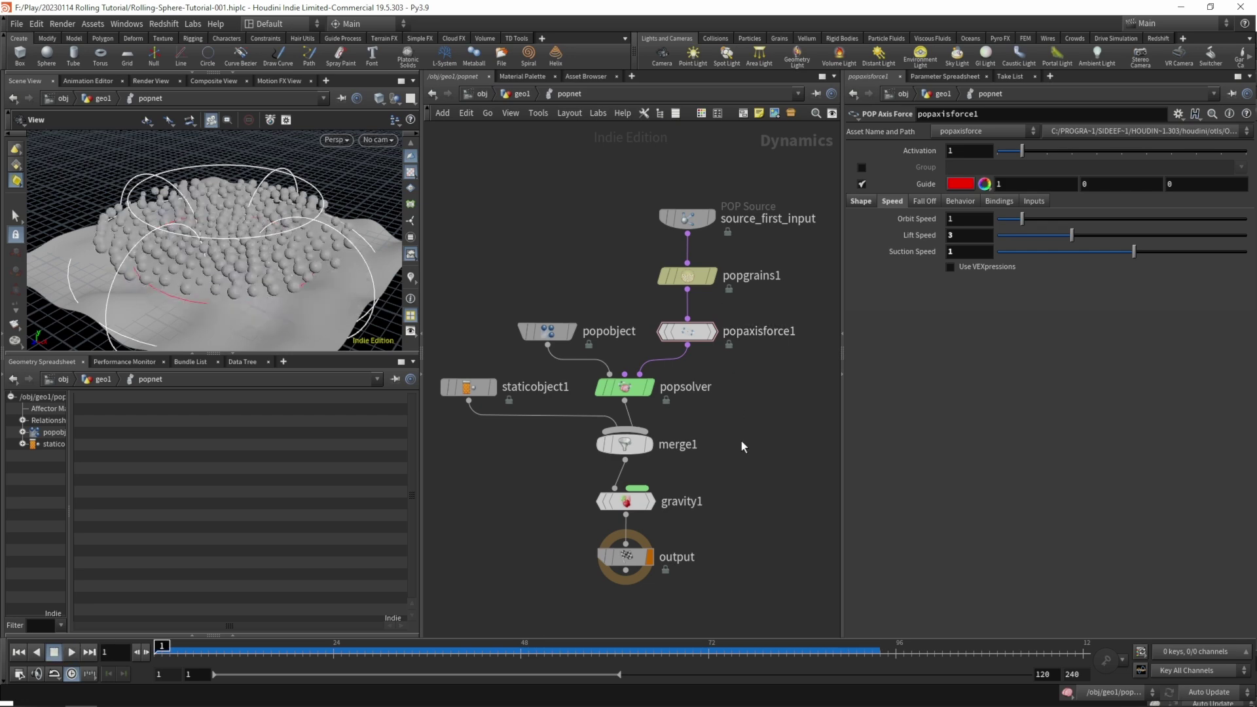
# Step: Return to geo1, delete merge2, and inspect the extract_anim_point and trail1 nodes
pyautogui.press('u')
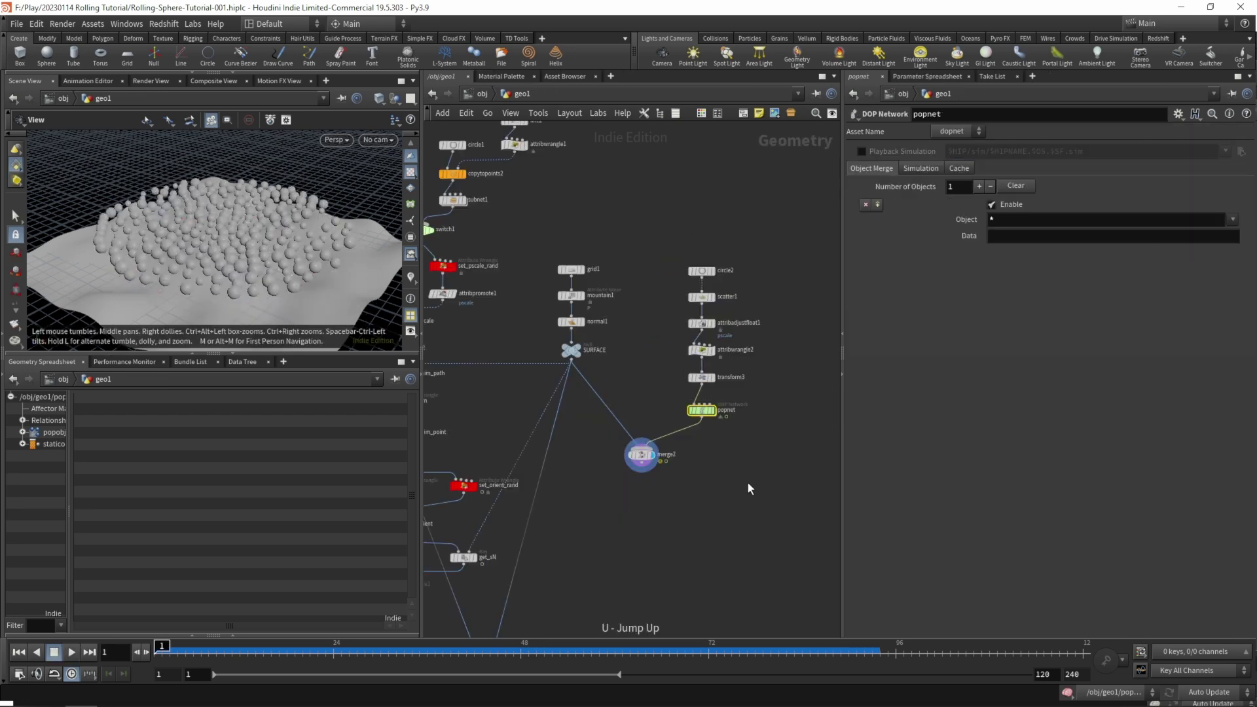
pyautogui.moveTo(630, 350); pyautogui.dragTo(689, 469, button='middle')
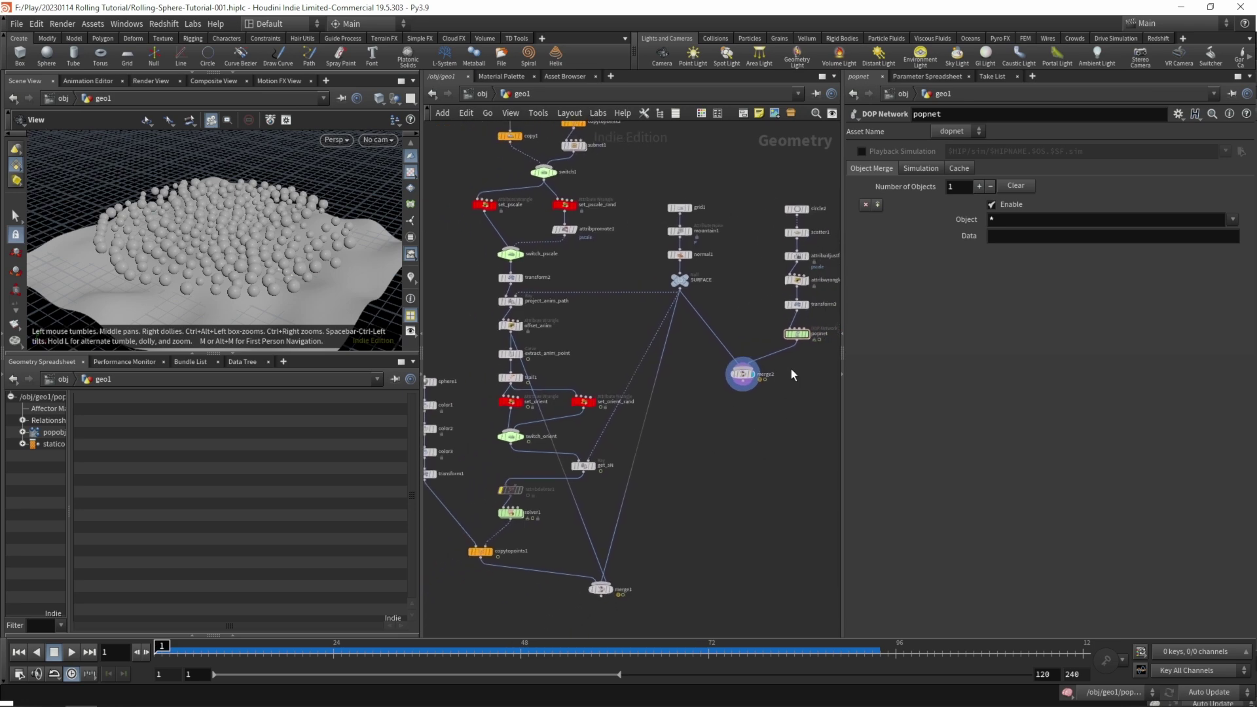
pyautogui.press('Delete')
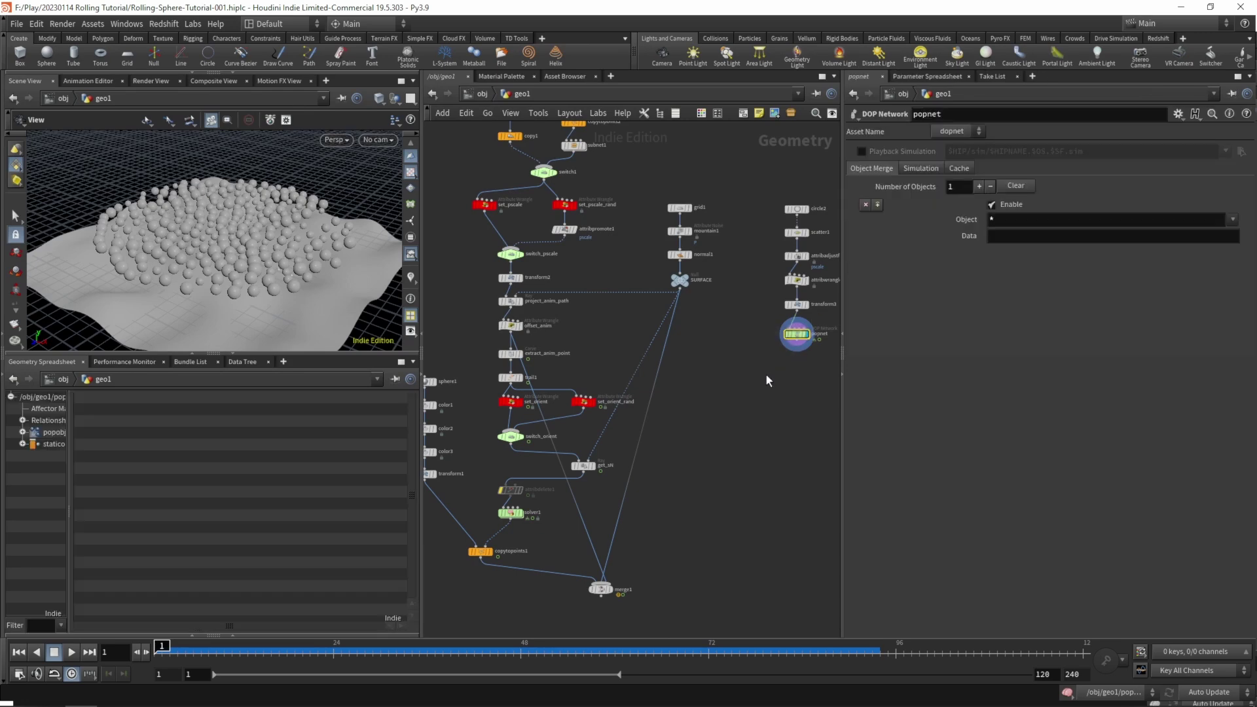
pyautogui.moveTo(764, 375); pyautogui.dragTo(777, 368, button='middle')
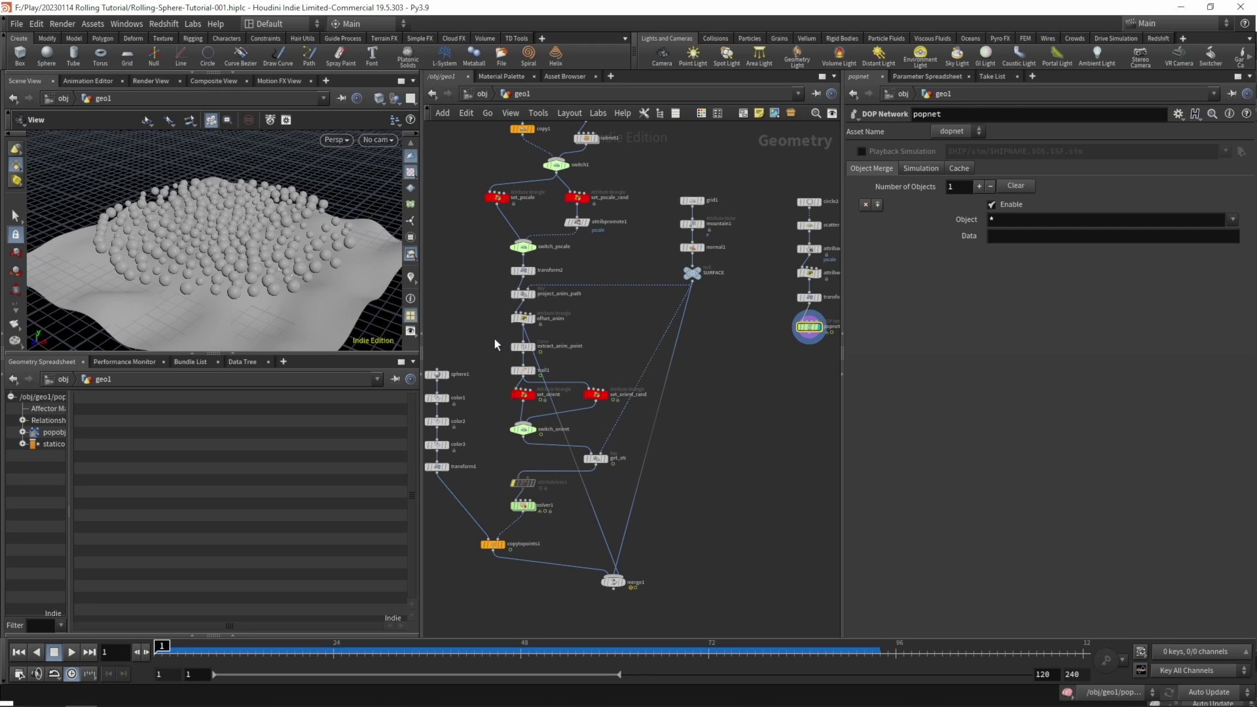
pyautogui.moveTo(487, 315); pyautogui.dragTo(558, 387)
pyautogui.click(523, 343)
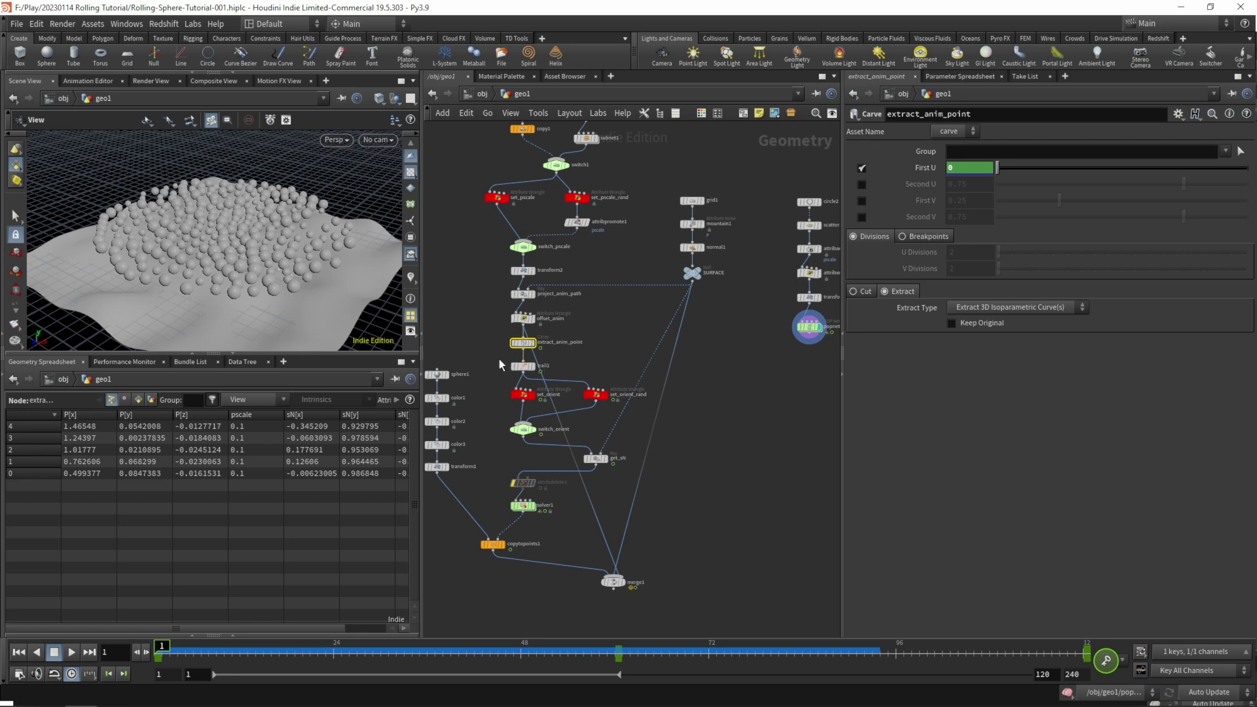
pyautogui.click(529, 368)
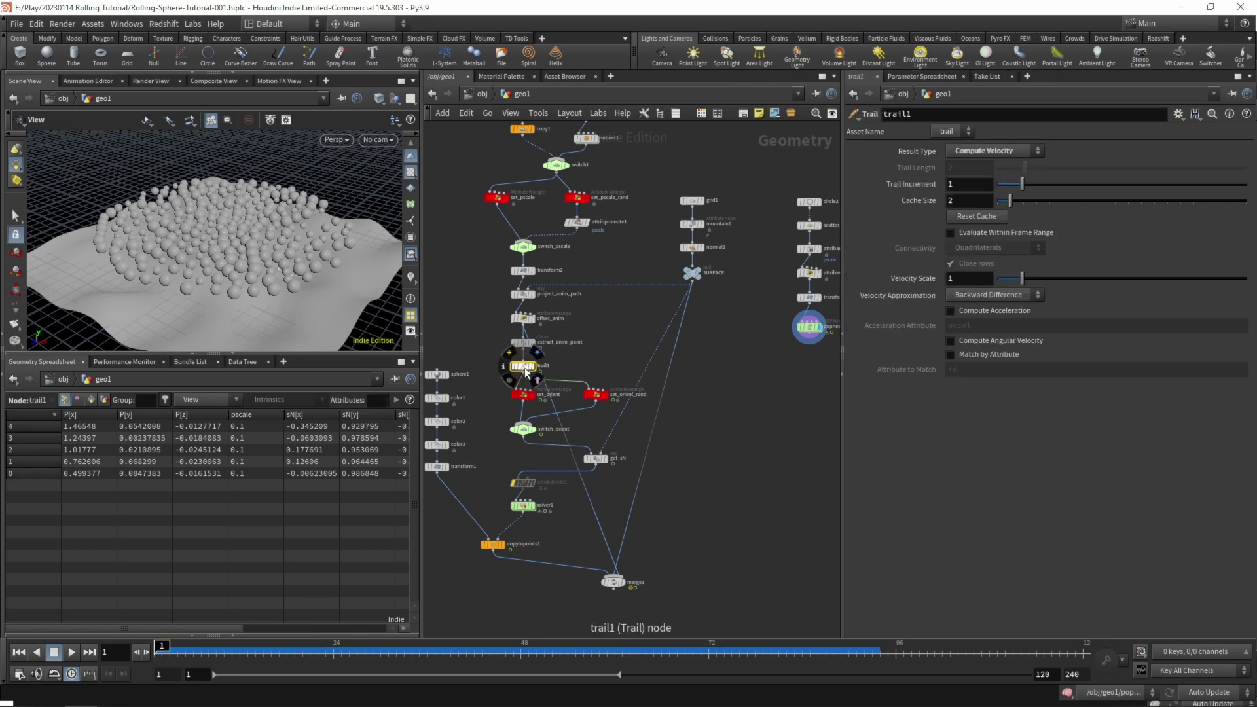
# Step: Add a null1 node below popnet
pyautogui.click(809, 327)
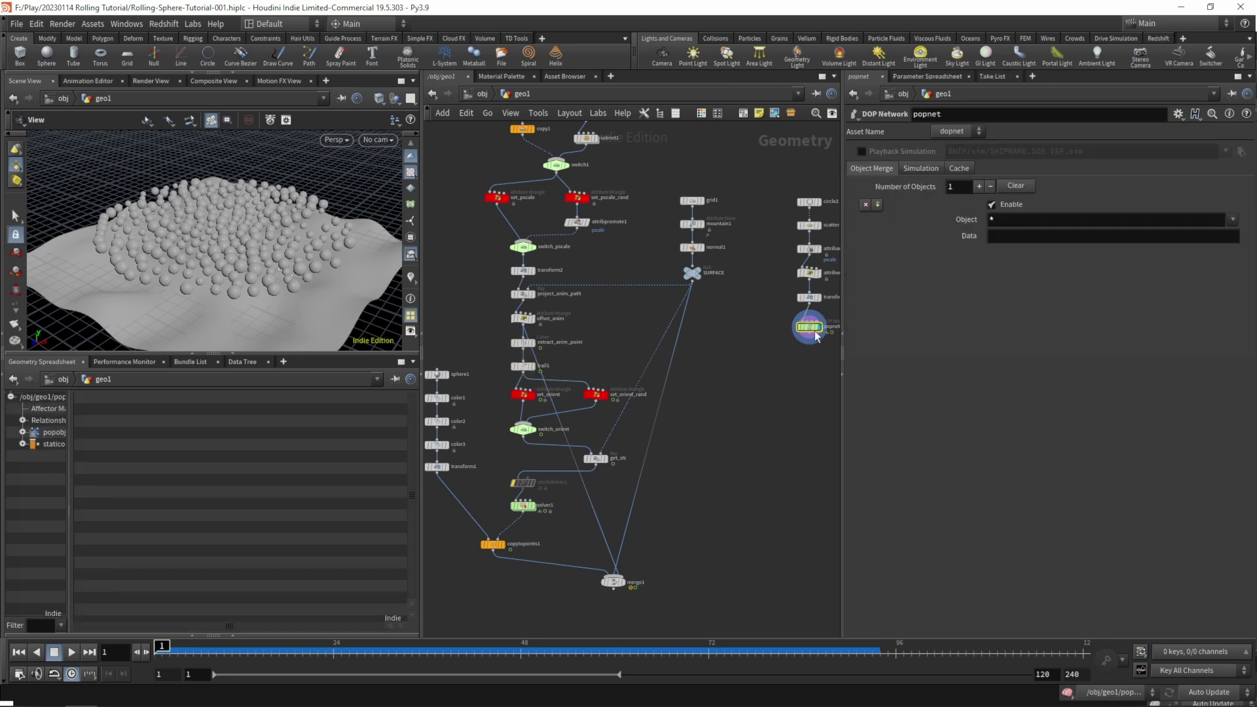
pyautogui.press('Tab')
pyautogui.write('null')
pyautogui.press('Return')
pyautogui.click(774, 379)
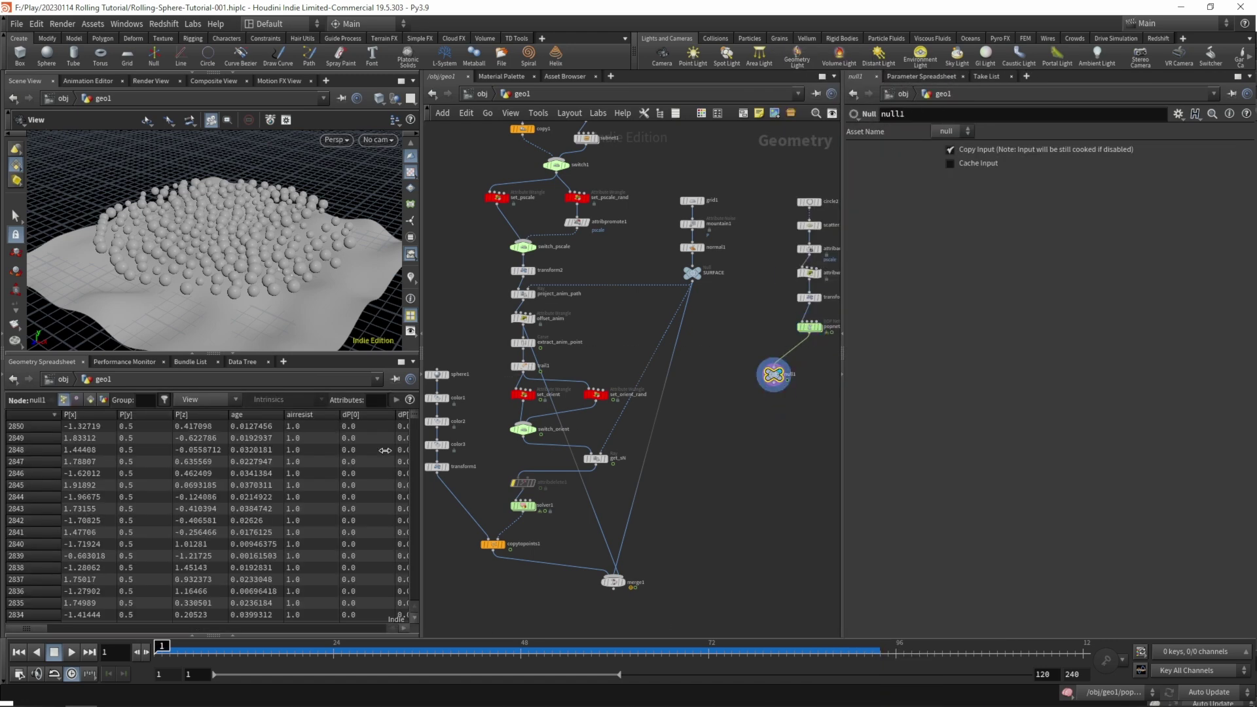
# Step: Filter the Geometry Spreadsheet to 'v' and play to watch the velocities
pyautogui.click(375, 400)
pyautogui.write('v')
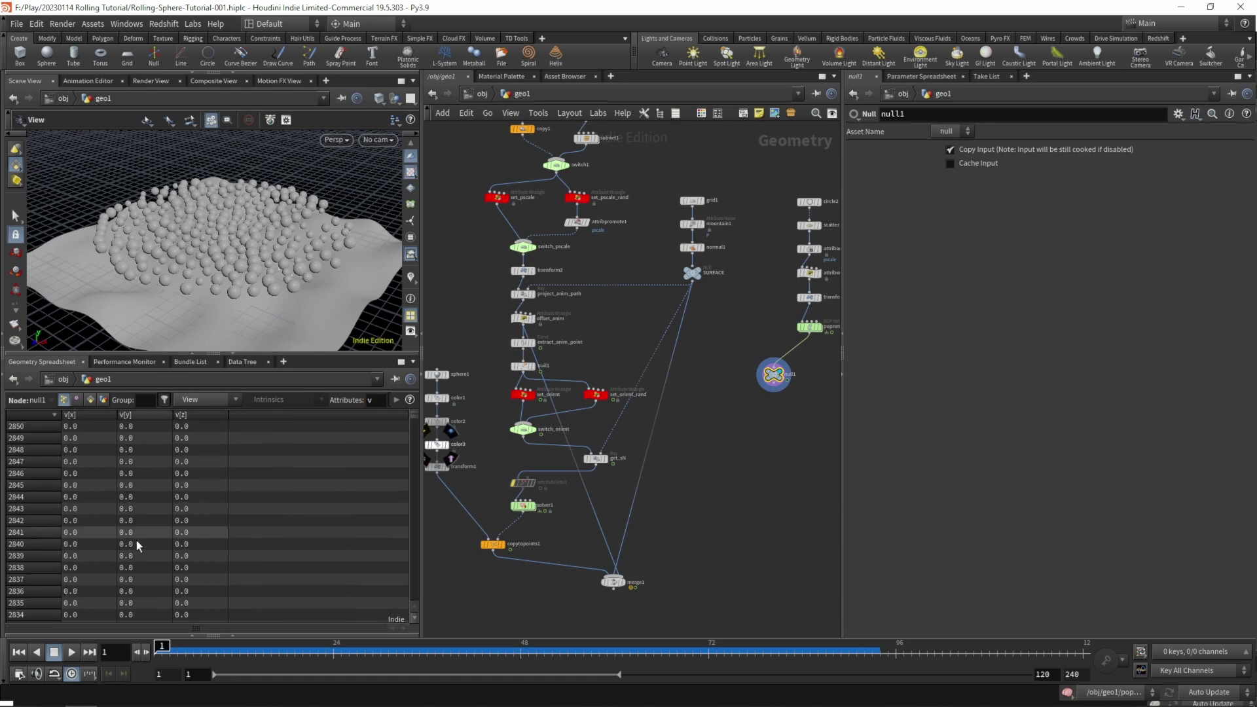
pyautogui.press('Up')
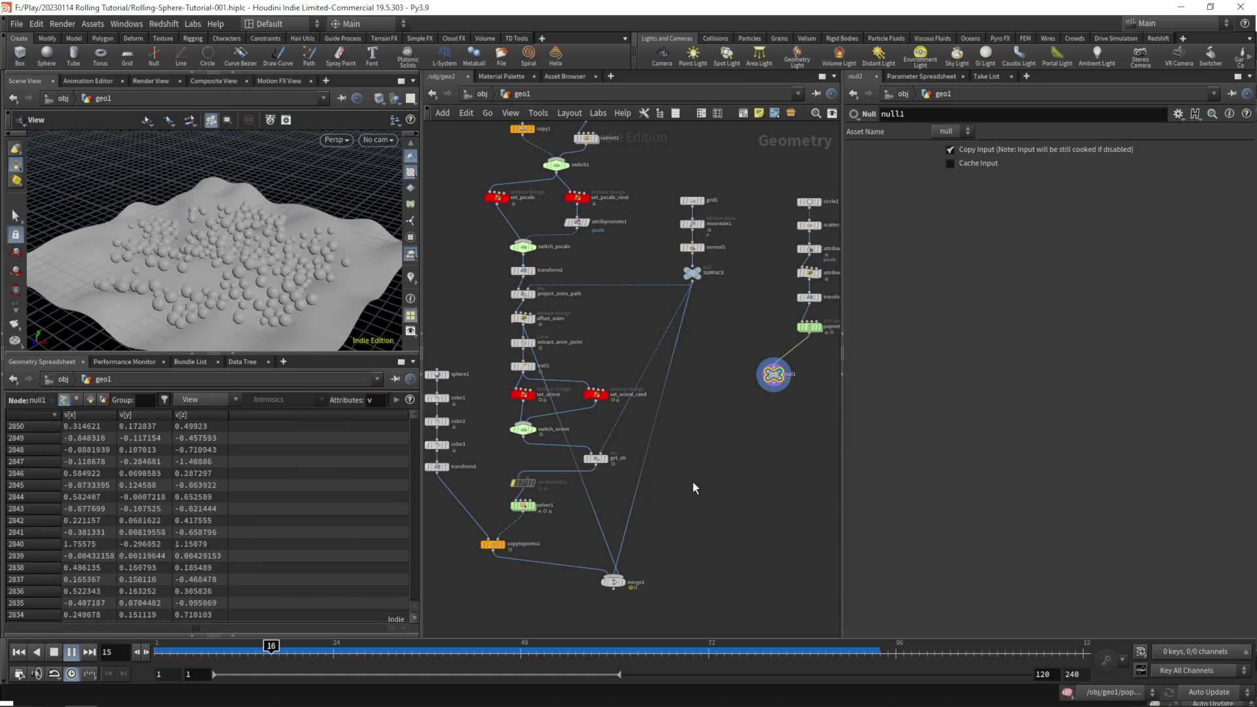
# Step: Delete null1, clear the v attribute filter, and move the eight lower nodes down to make room
pyautogui.press('Delete')
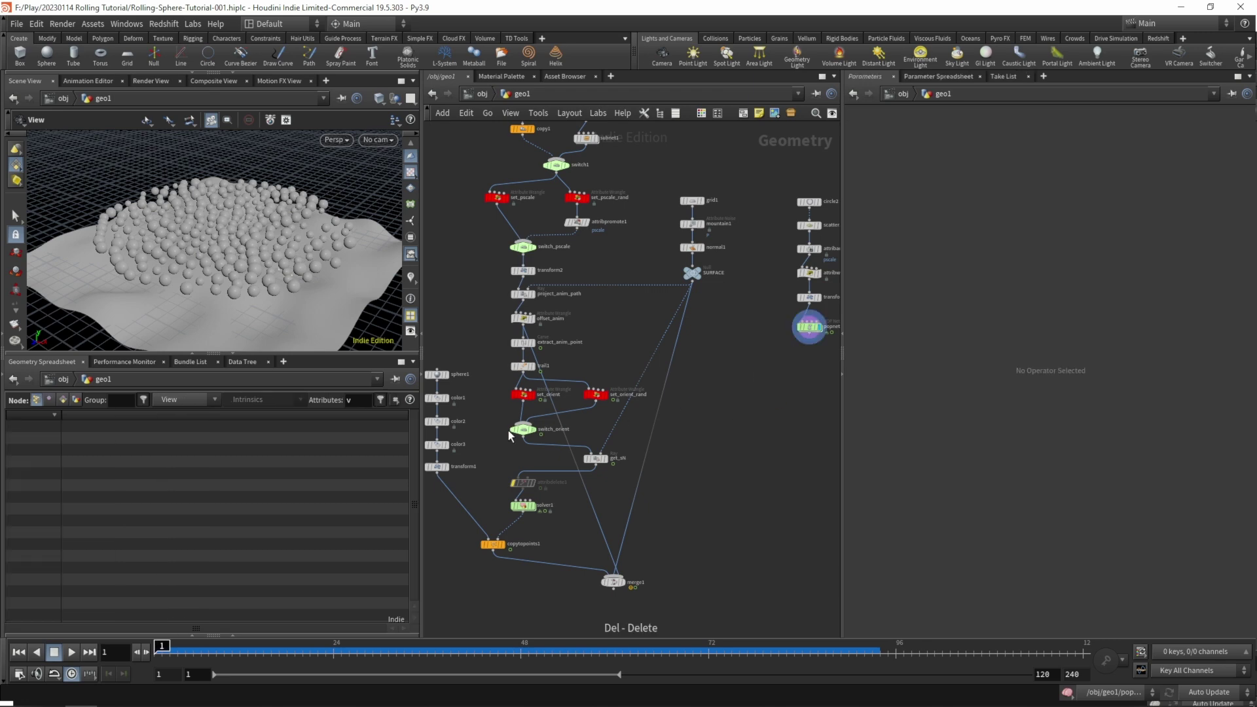
pyautogui.doubleClick(361, 400)
pyautogui.press('BackSpace')
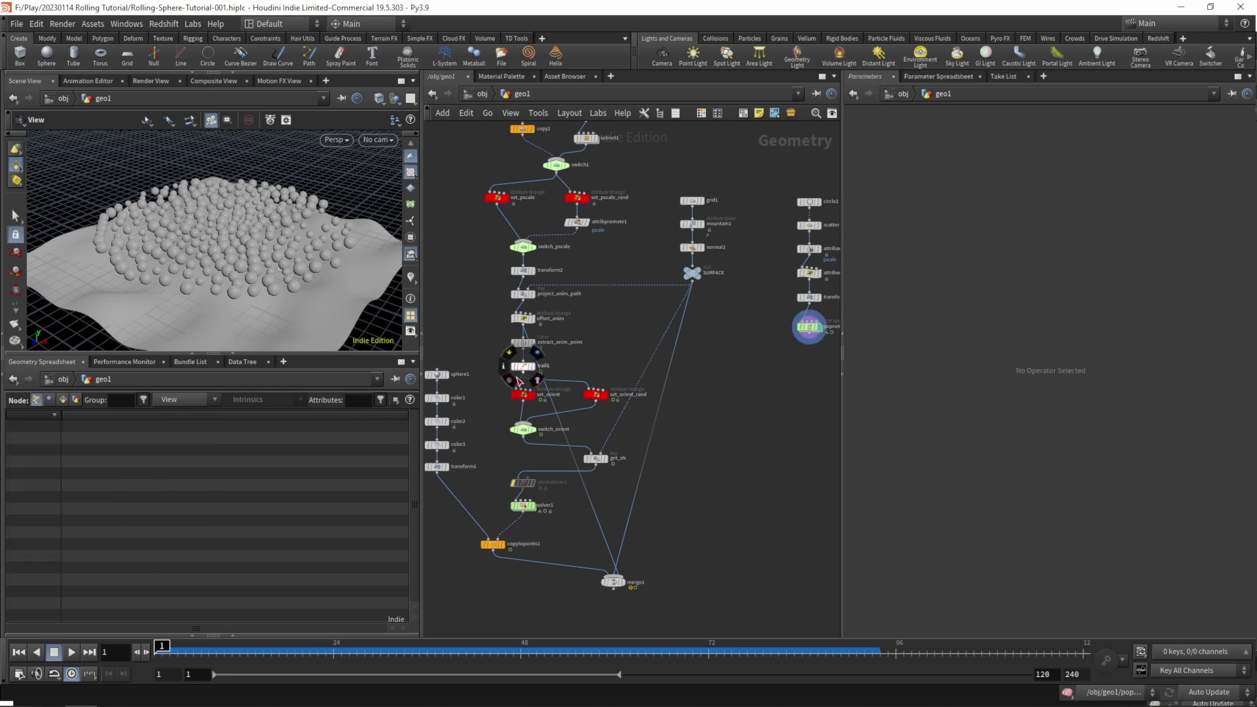
pyautogui.moveTo(543, 537); pyautogui.dragTo(535, 561, button='middle')
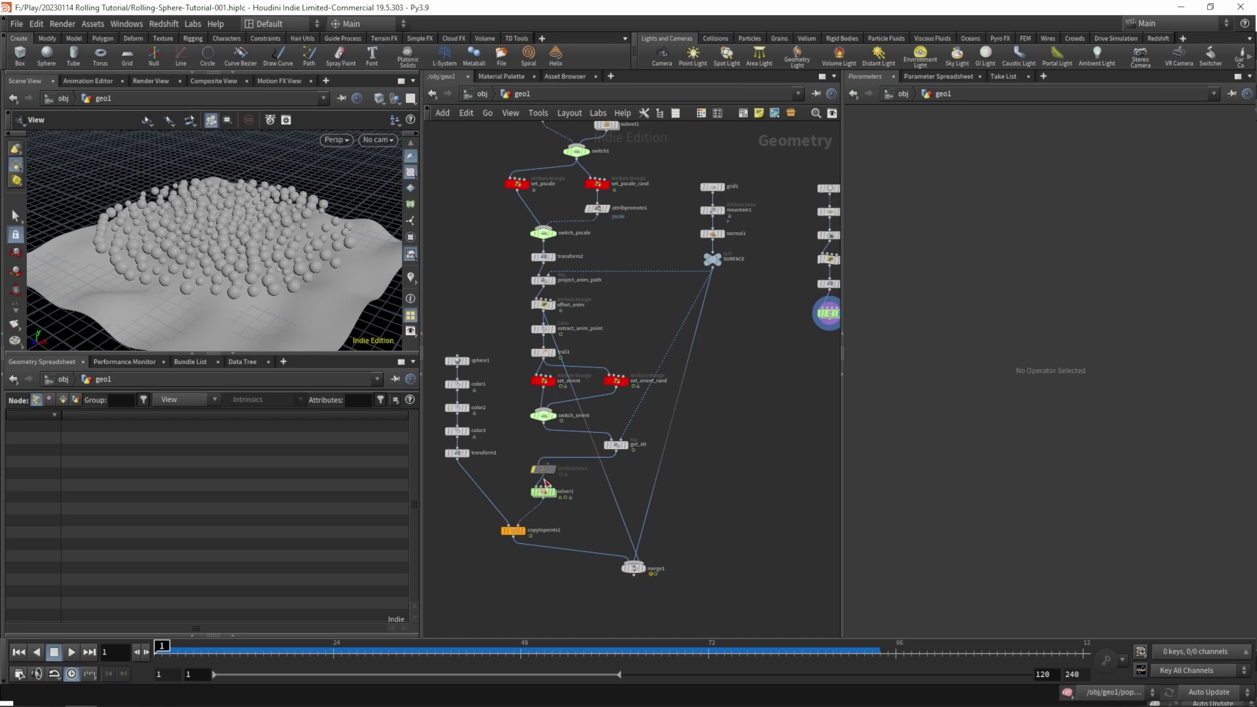
pyautogui.moveTo(505, 615); pyautogui.dragTo(680, 379)
pyautogui.moveTo(546, 385); pyautogui.dragTo(547, 412)
pyautogui.click(635, 381)
# Step: Insert a Switch node between trail1 and set_orient and wire popnet into its second input
pyautogui.press('Tab')
pyautogui.write('swit')
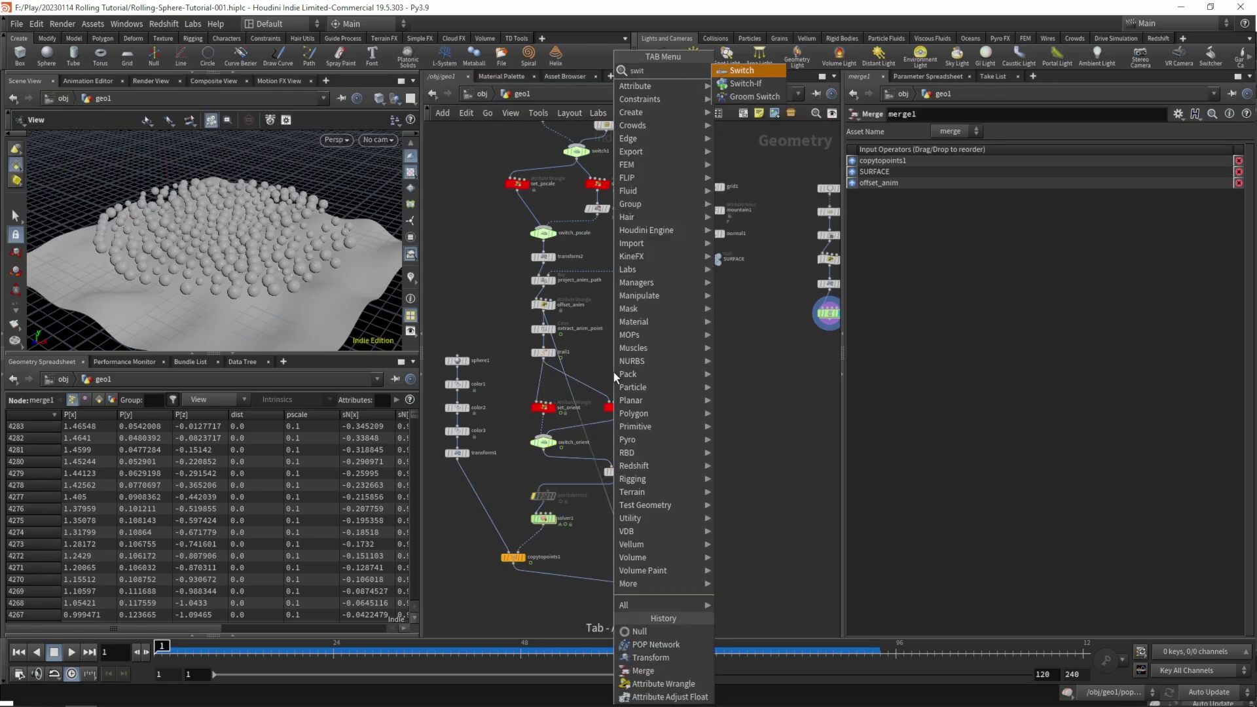
pyautogui.press('Return')
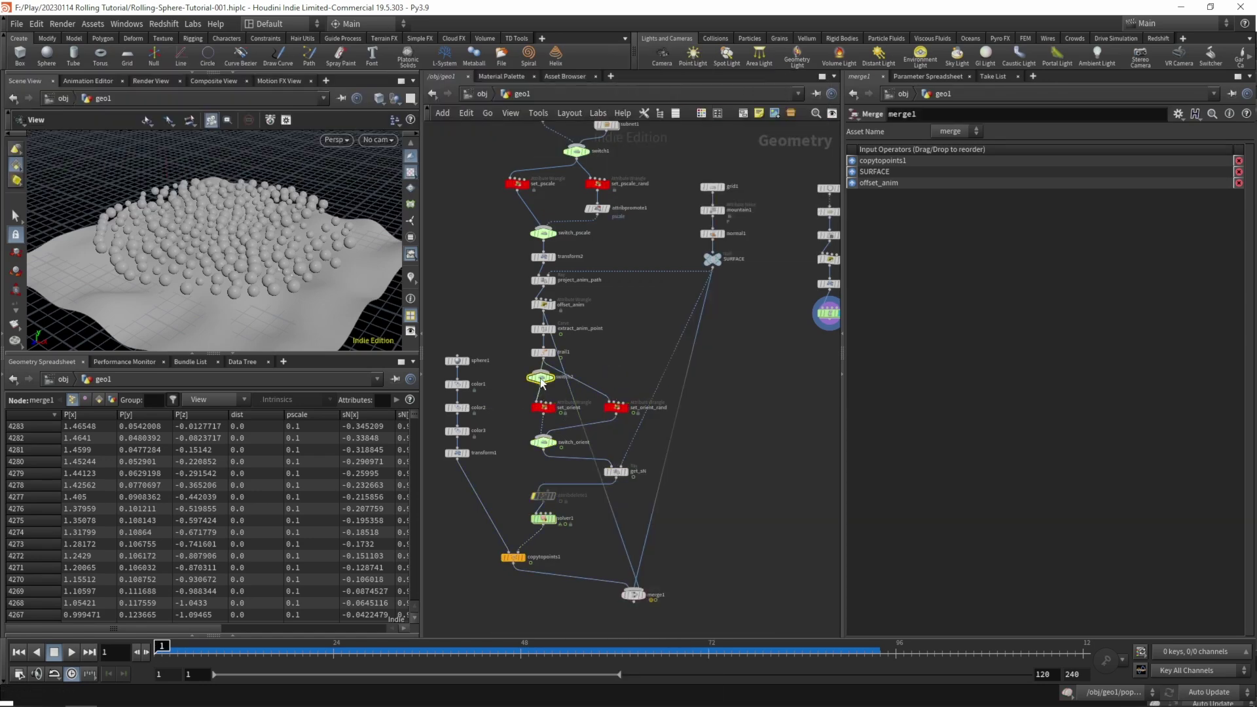
pyautogui.click(552, 390)
pyautogui.moveTo(543, 384); pyautogui.dragTo(545, 385)
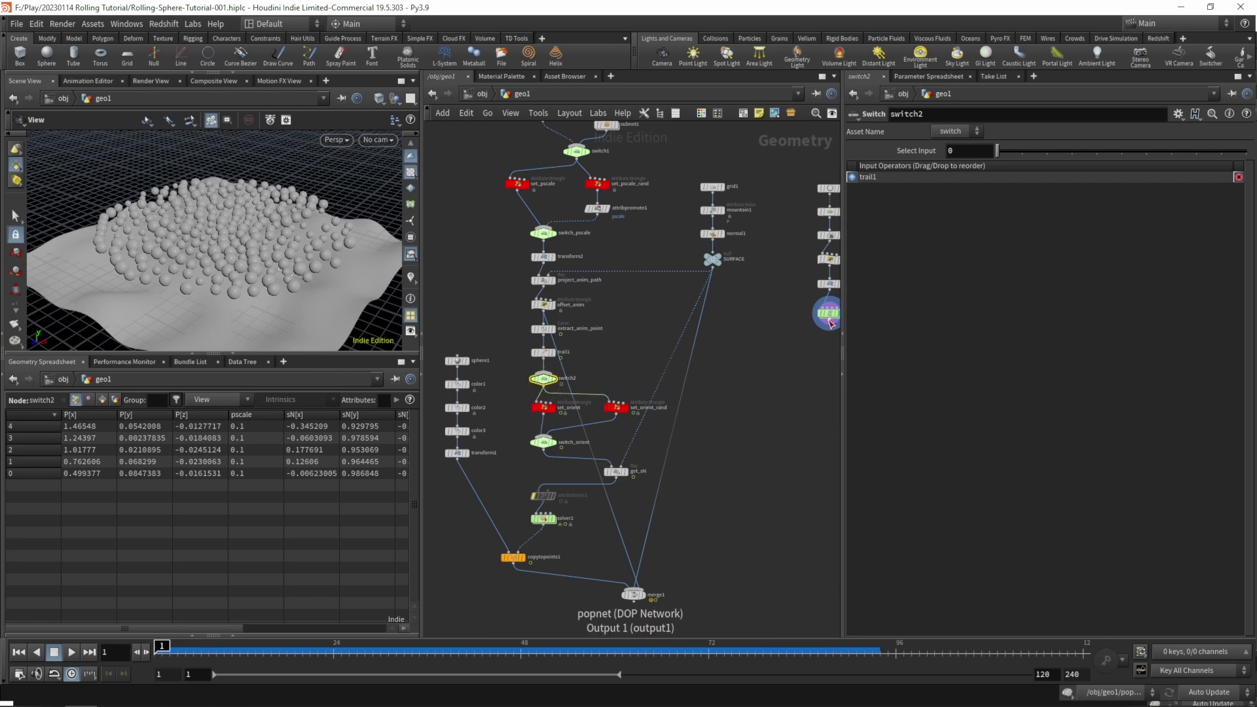
pyautogui.click(824, 325)
pyautogui.click(553, 379)
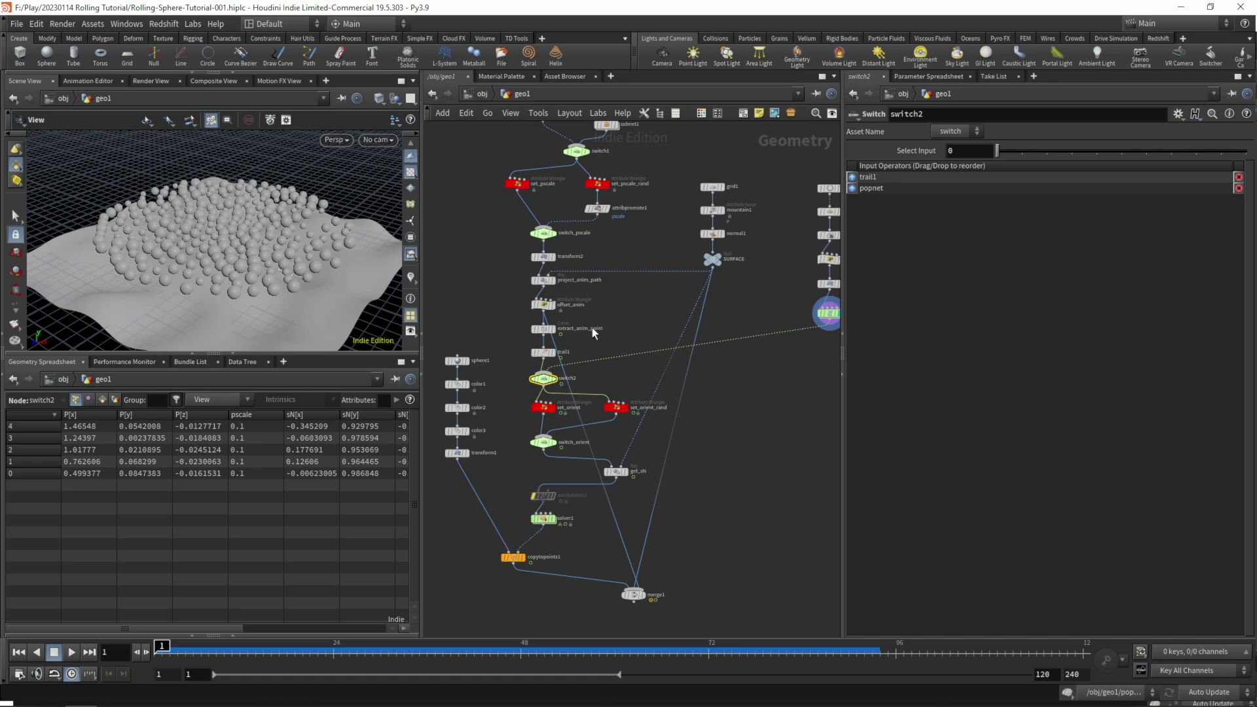
# Step: Rename the new switch node to switch_points
pyautogui.click(568, 386)
pyautogui.doubleClick(582, 378)
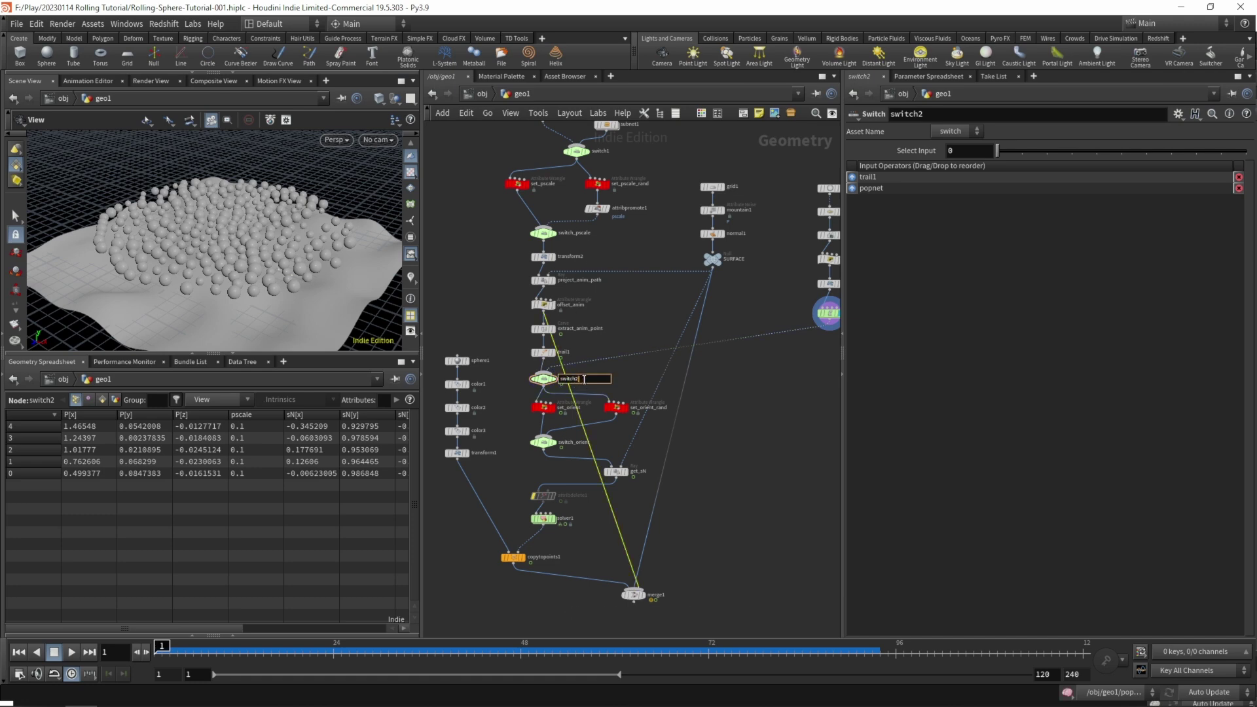
pyautogui.press('BackSpace')
pyautogui.write('_points')
pyautogui.press('Return')
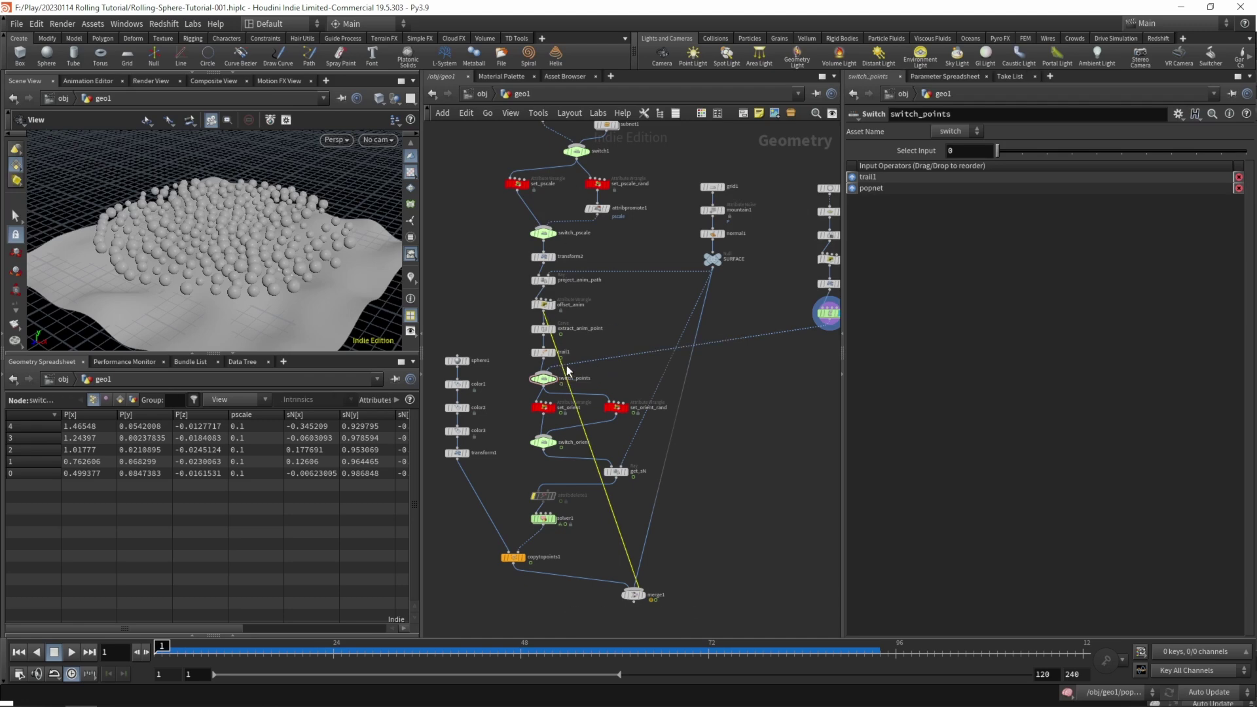
# Step: Set switch_points' Select Input to 1 so it passes the popnet simulation
pyautogui.click(543, 379)
pyautogui.write('1')
pyautogui.press('Return')
# Step: Move the circle2–popnet branch left, check the switch inputs, and display copytopoints1
pyautogui.moveTo(749, 374); pyautogui.dragTo(706, 390, button='middle')
pyautogui.moveTo(811, 337); pyautogui.dragTo(734, 202)
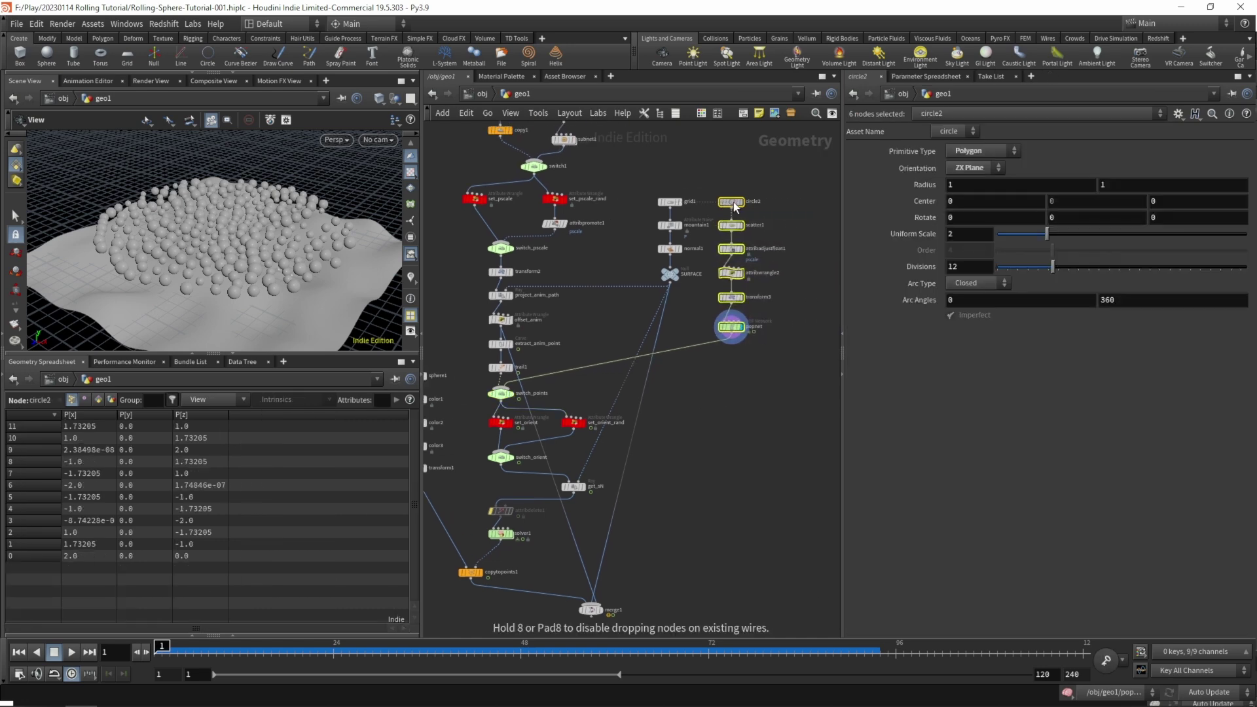
pyautogui.click(698, 411)
pyautogui.moveTo(698, 411); pyautogui.dragTo(753, 403, button='middle')
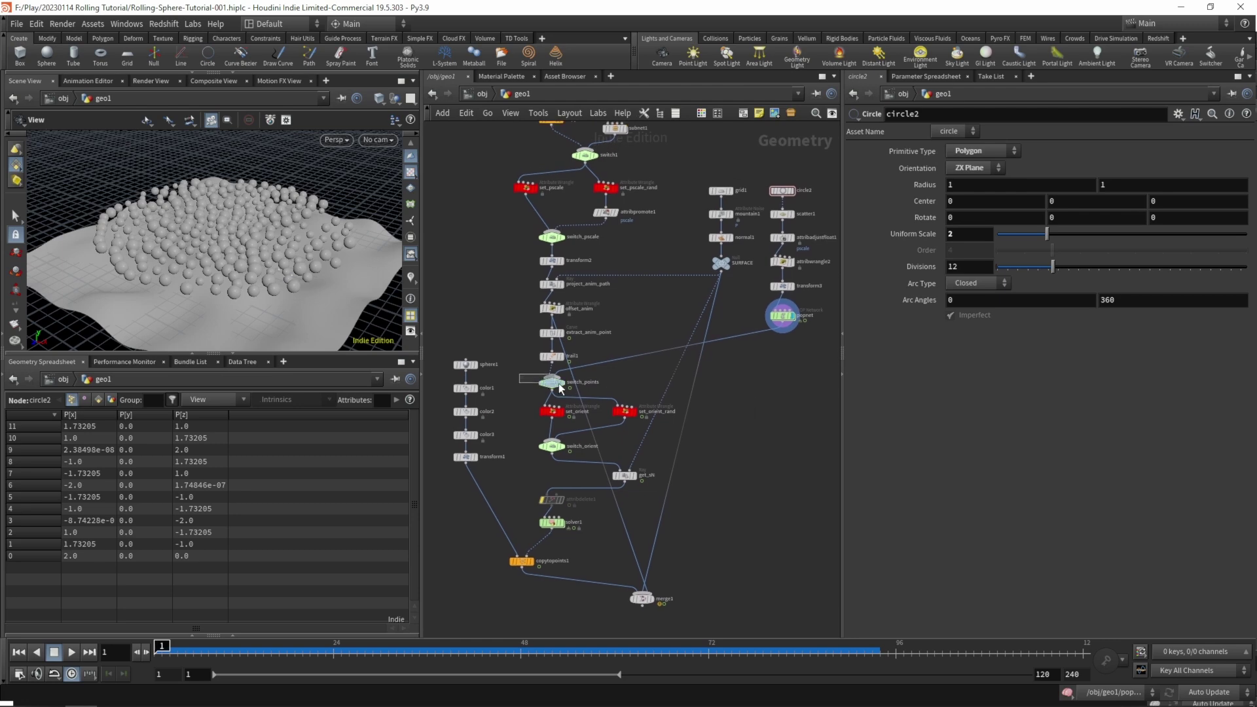
pyautogui.click(550, 384)
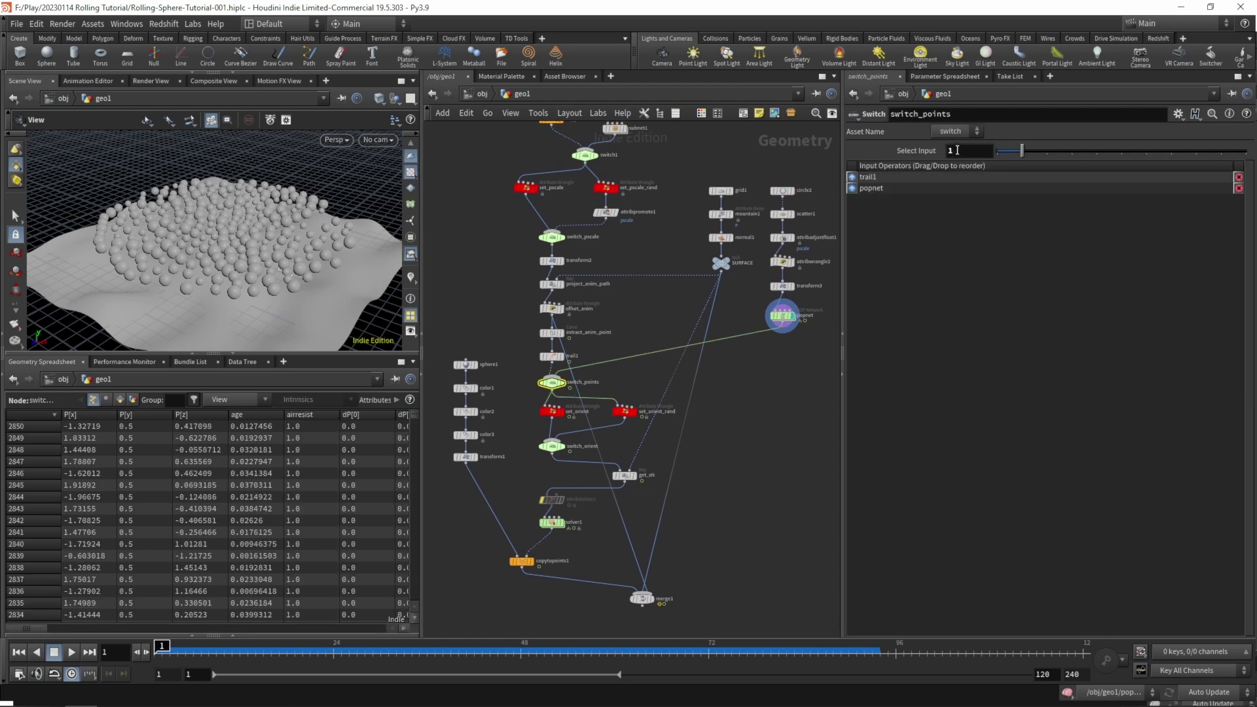
pyautogui.click(779, 354)
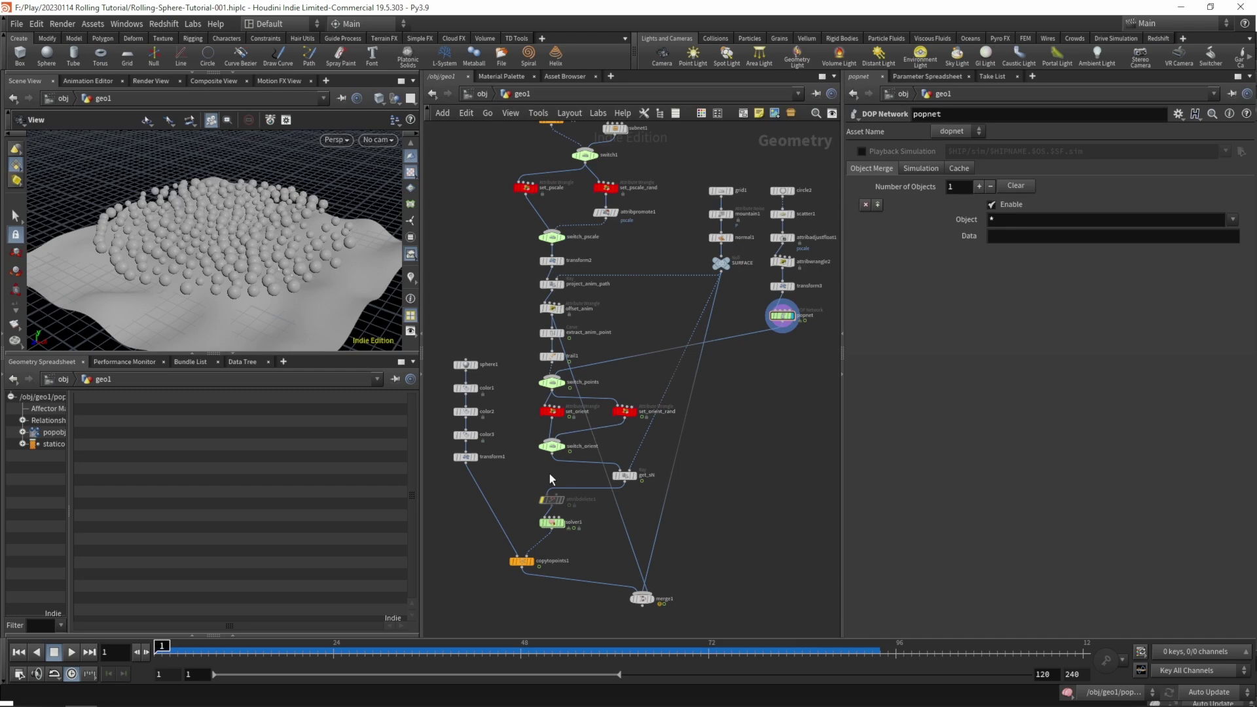
pyautogui.click(552, 446)
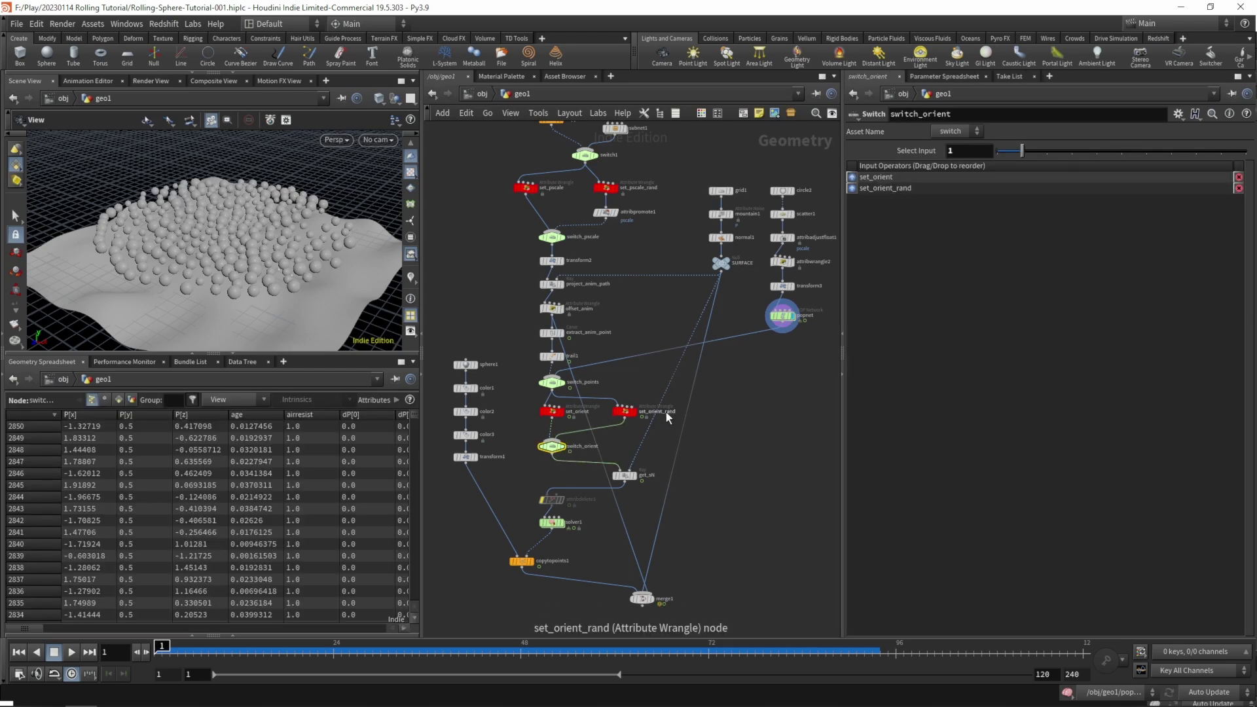
pyautogui.click(534, 561)
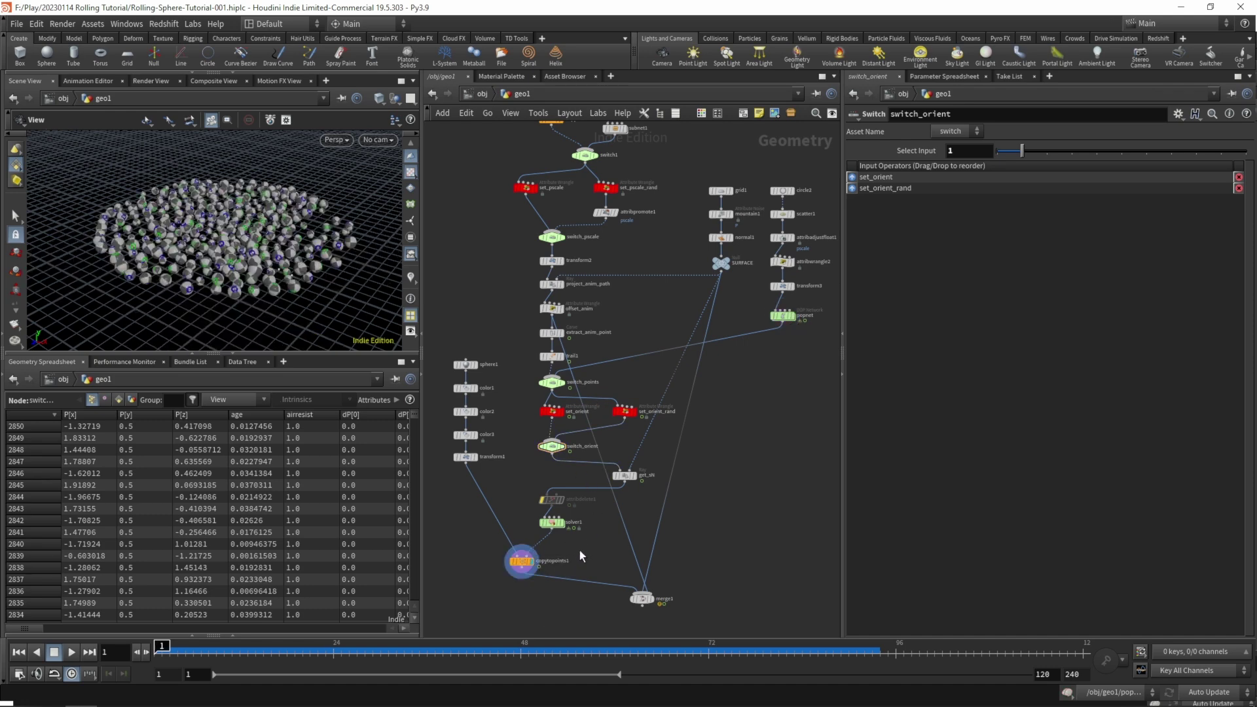
# Step: Play the animation back, return to frame 1, and enable Pack and Instance on copytopoints1
pyautogui.moveTo(648, 597)
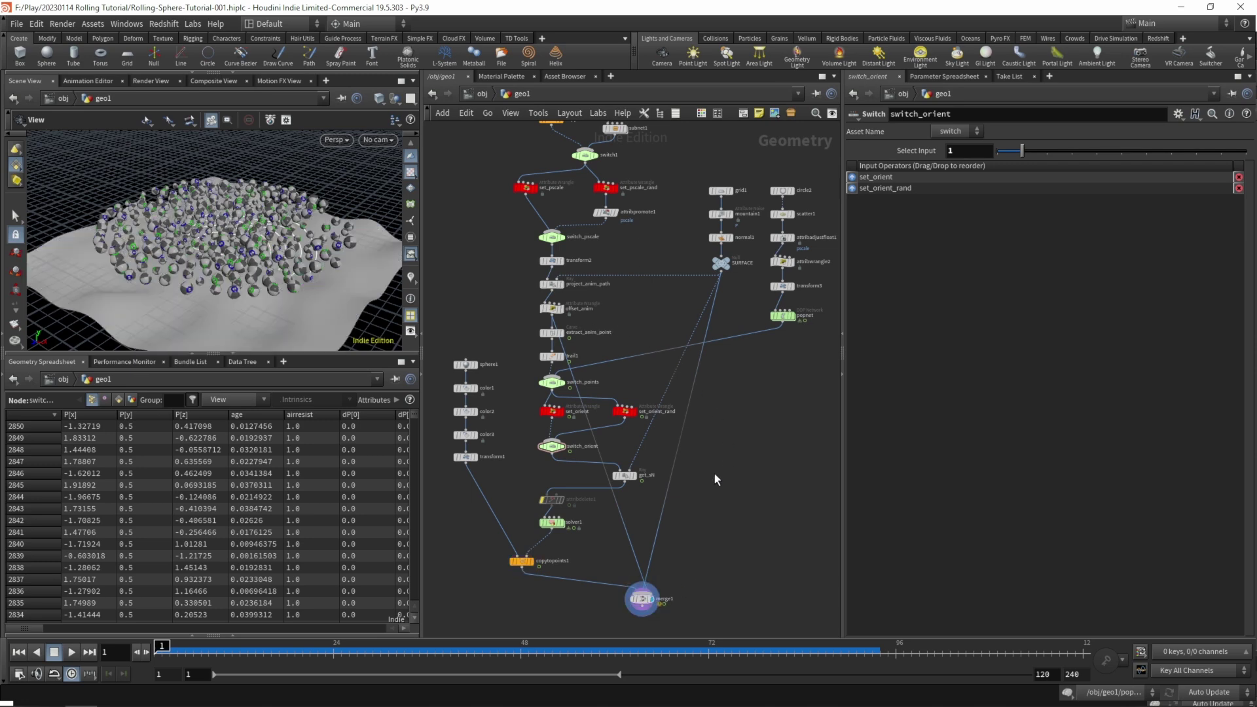
pyautogui.press('Up')
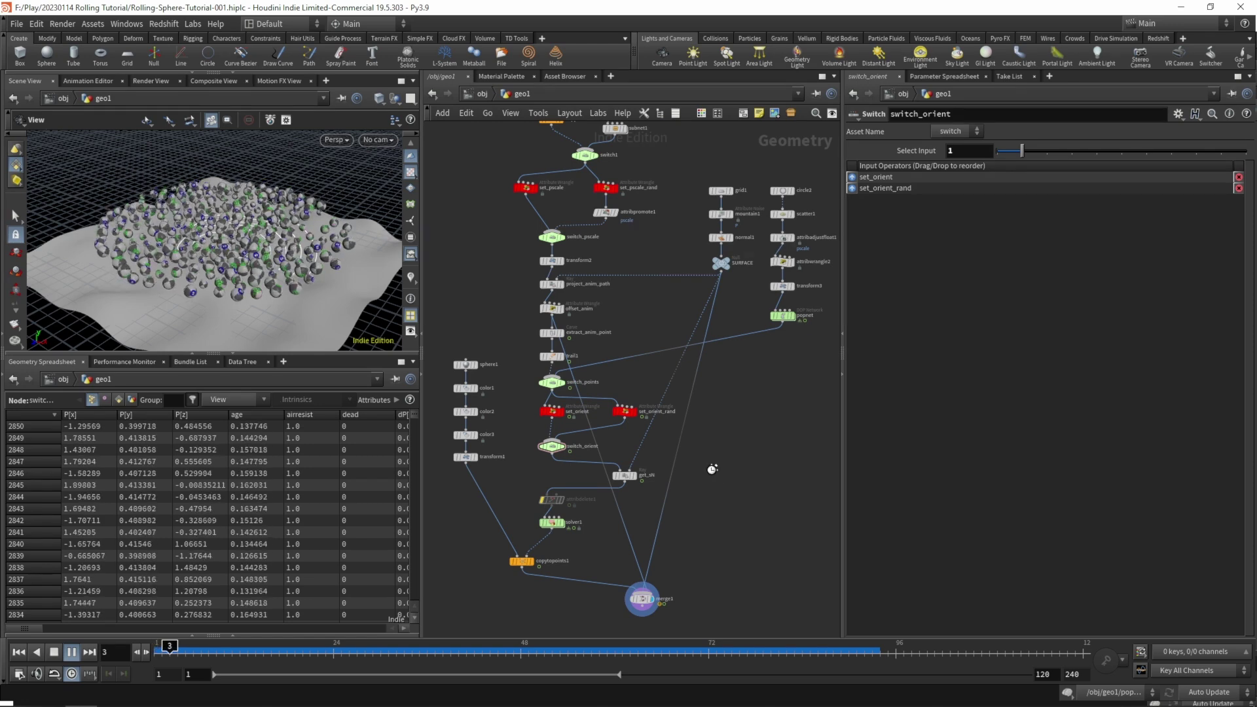
pyautogui.press('Up')
pyautogui.hotkey('ctrl', 'Up')
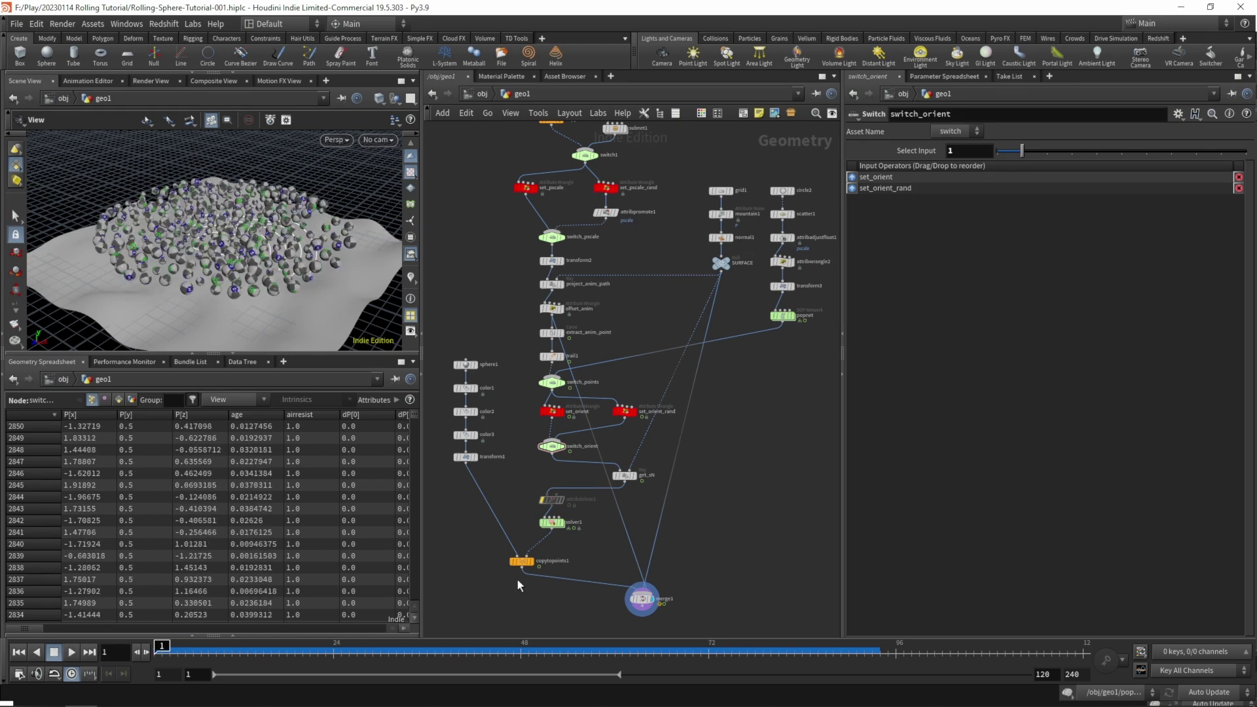
pyautogui.click(520, 561)
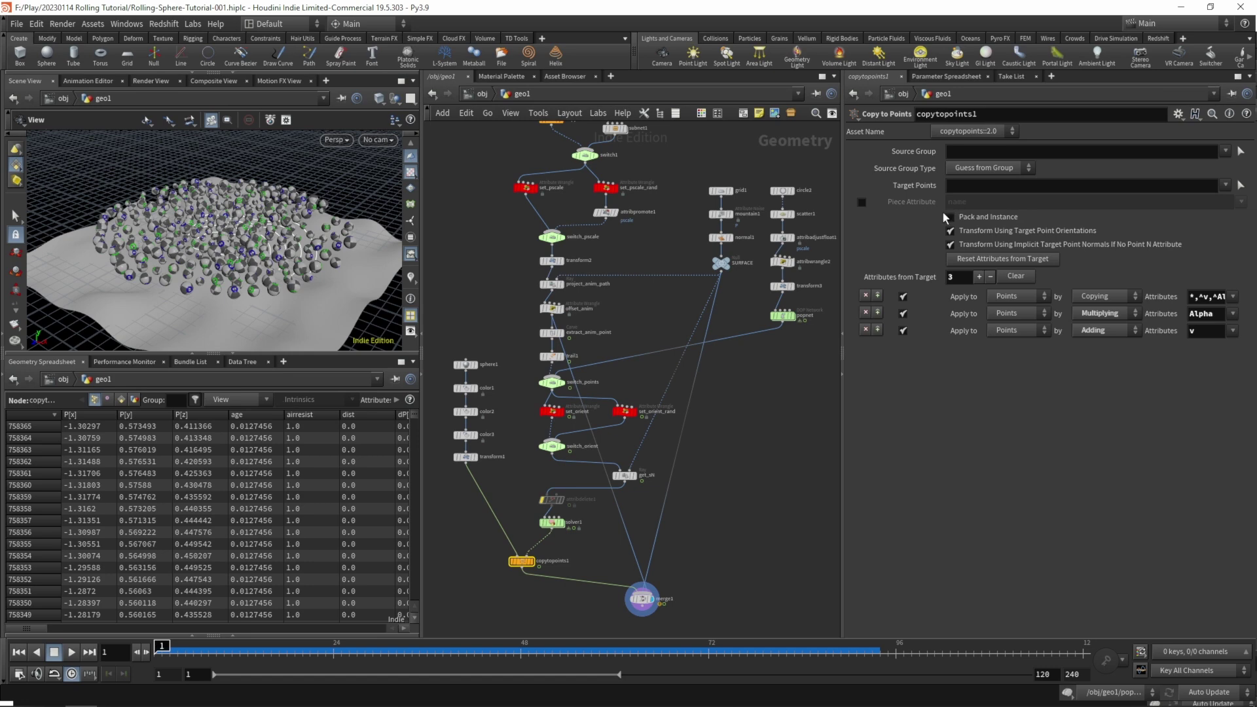
pyautogui.moveTo(495, 316); pyautogui.dragTo(451, 501)
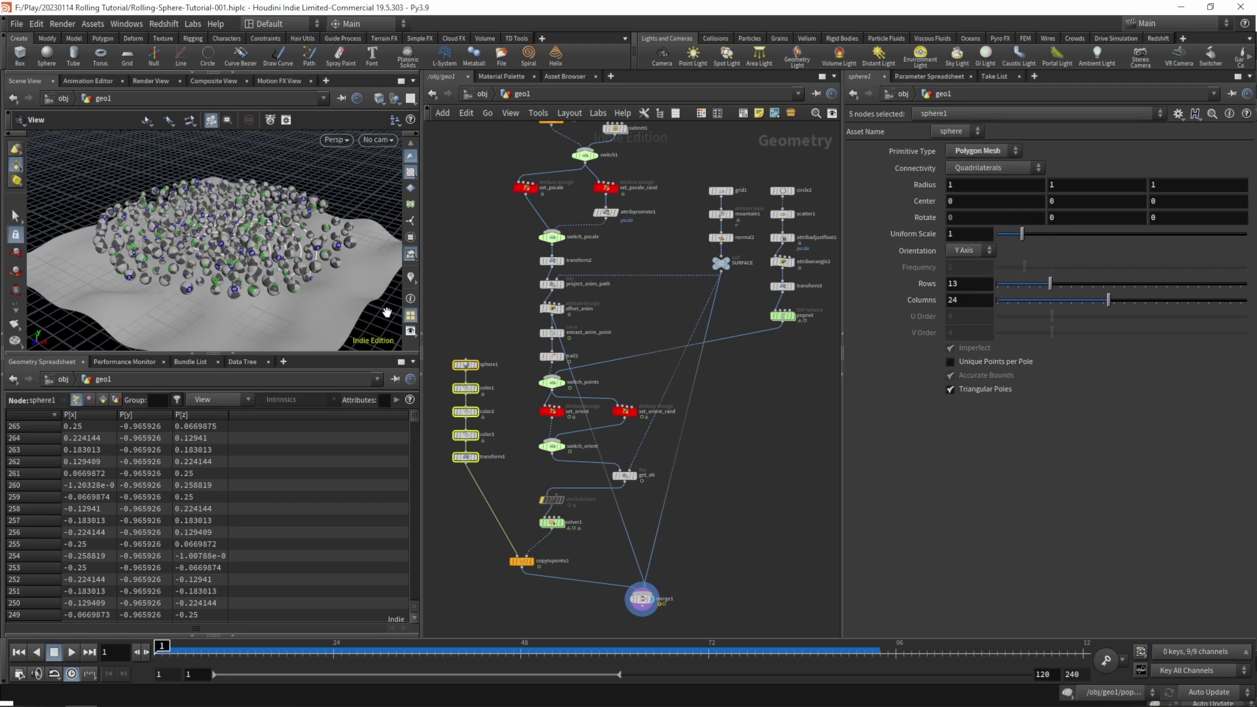
pyautogui.click(521, 562)
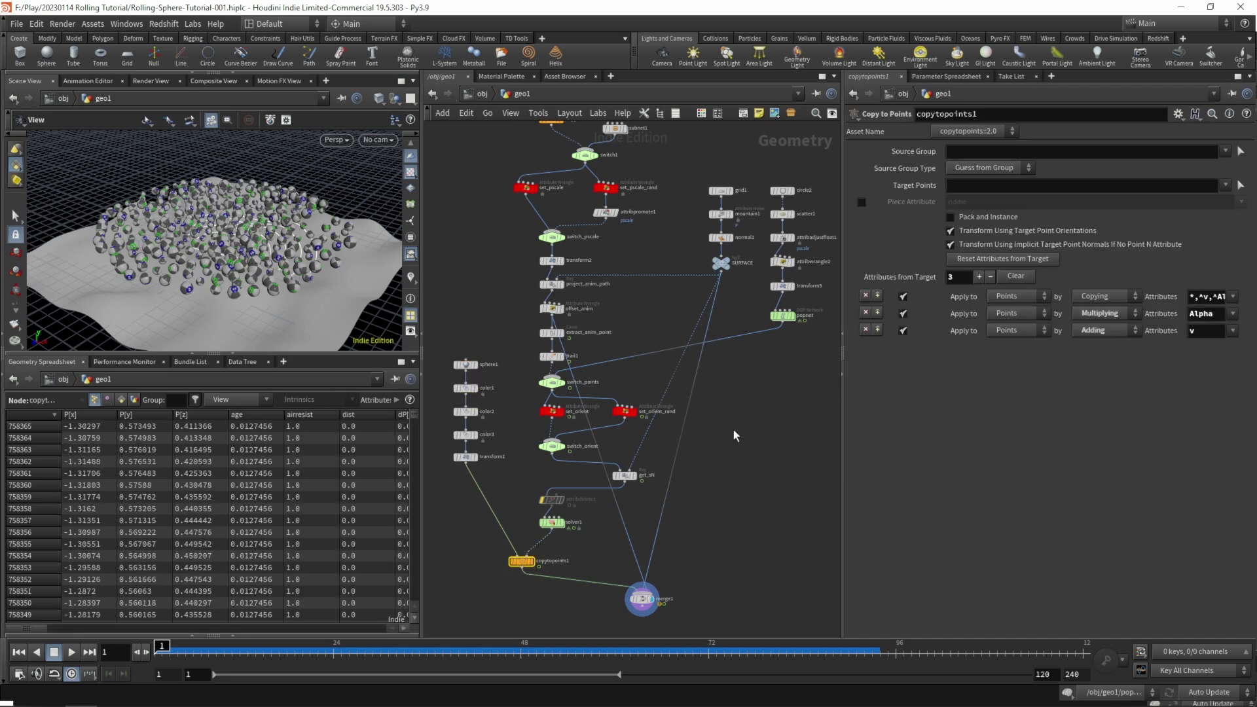
pyautogui.click(951, 217)
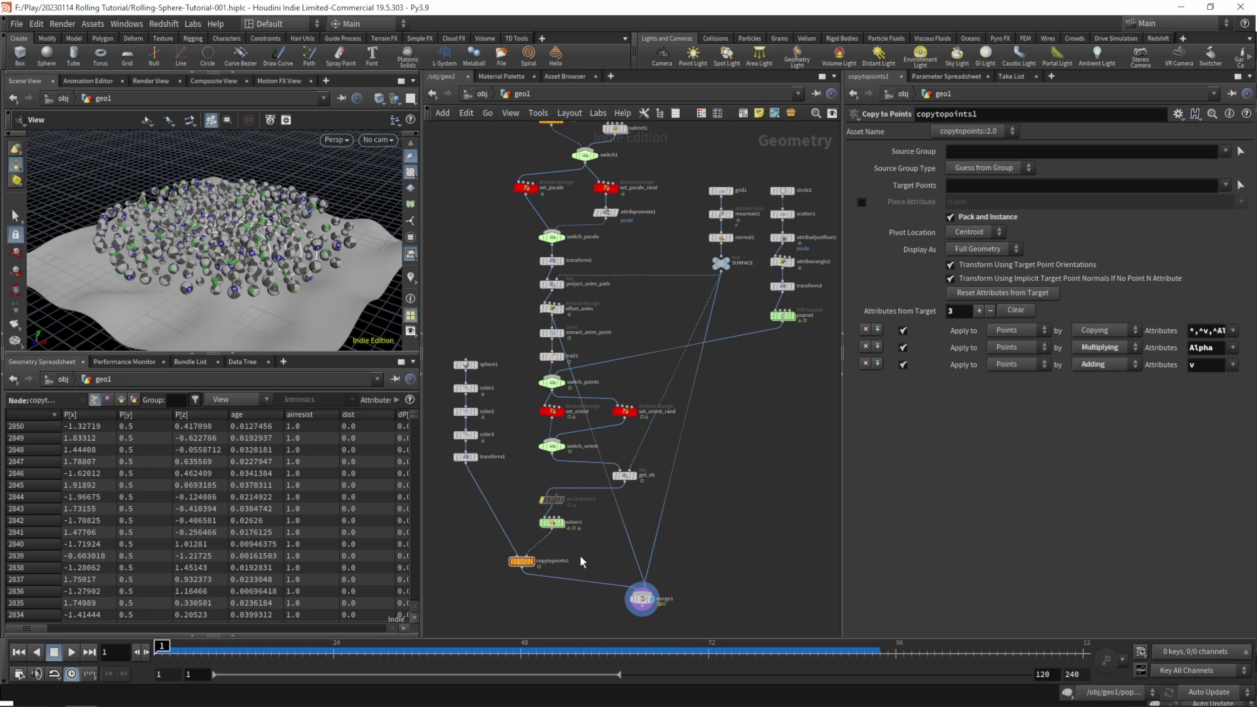
# Step: Drag the sphere-building nodes further down in the network
pyautogui.moveTo(449, 343); pyautogui.dragTo(461, 539)
pyautogui.click(508, 580)
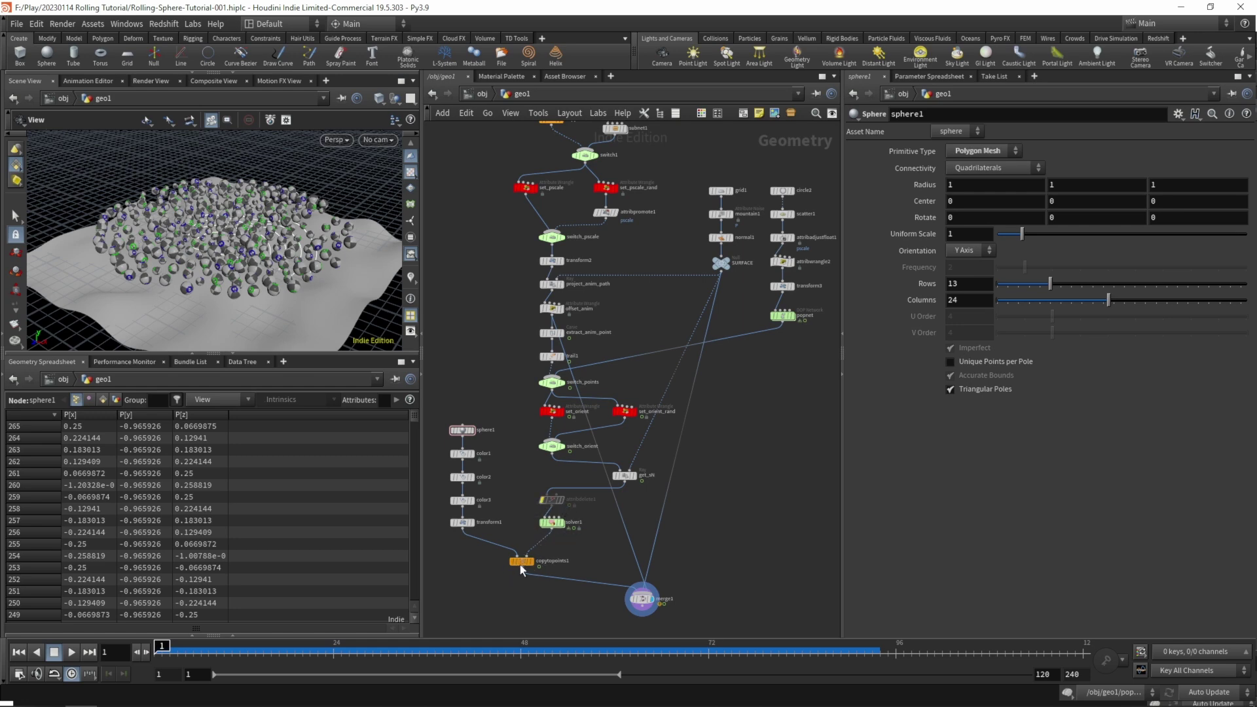
pyautogui.click(784, 316)
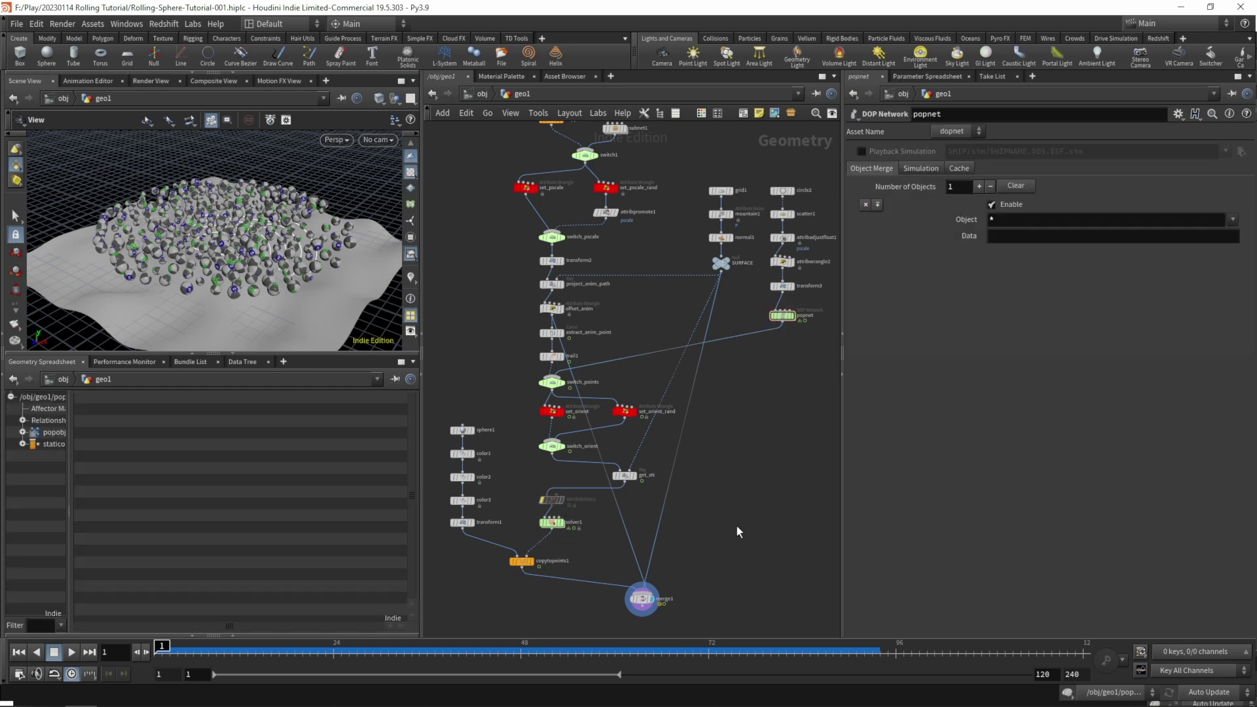
# Step: Preview merge1's playback, then cut the offset_anim wire feeding merge1
pyautogui.click(633, 611)
pyautogui.press('Up')
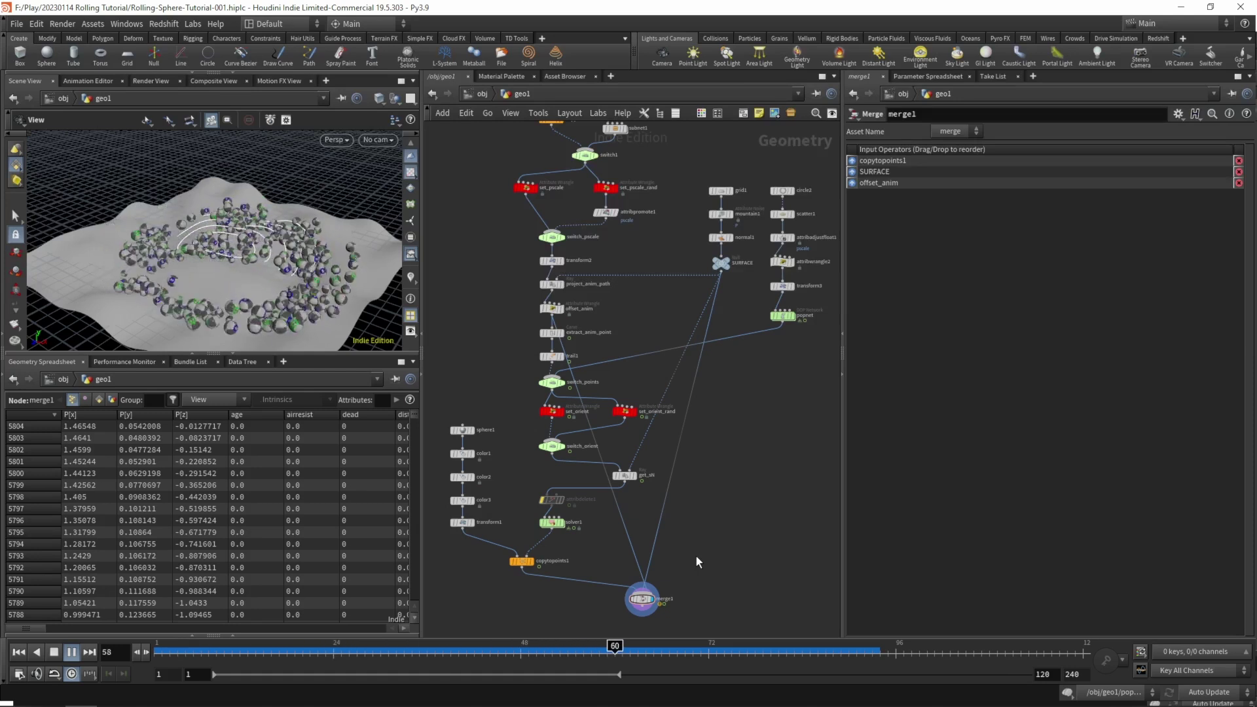
pyautogui.press('Up')
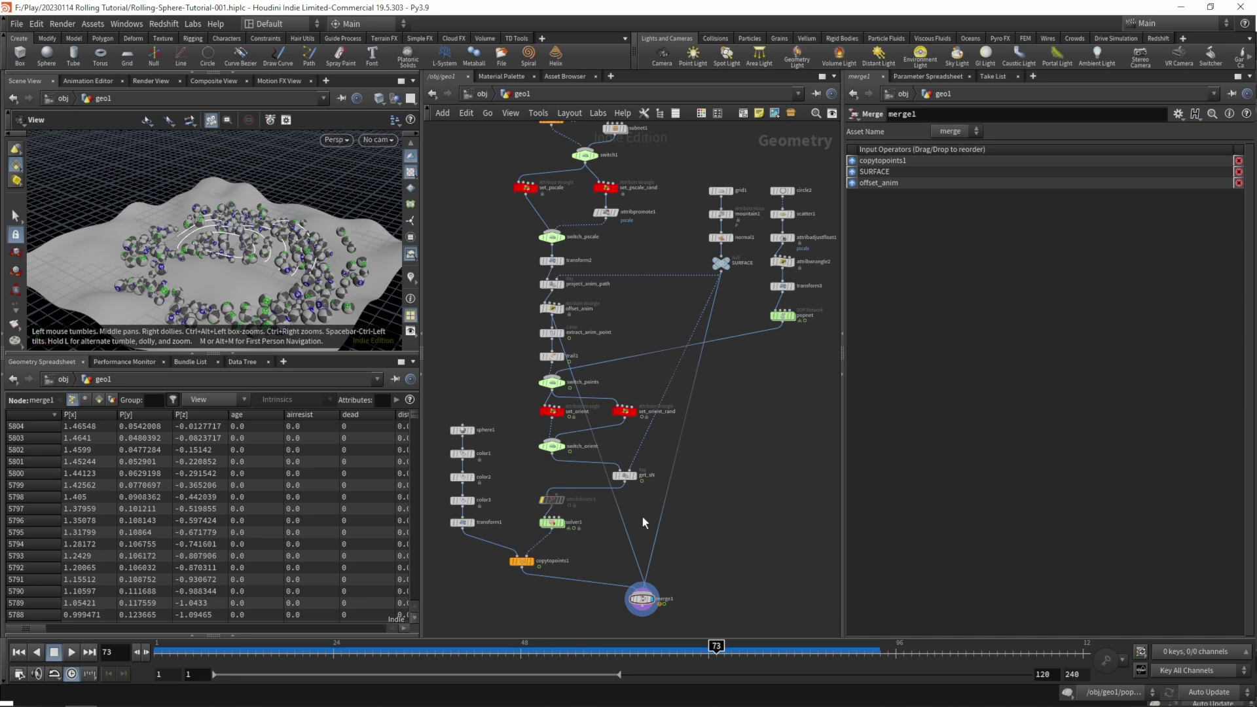
pyautogui.moveTo(619, 531); pyautogui.dragTo(714, 528)
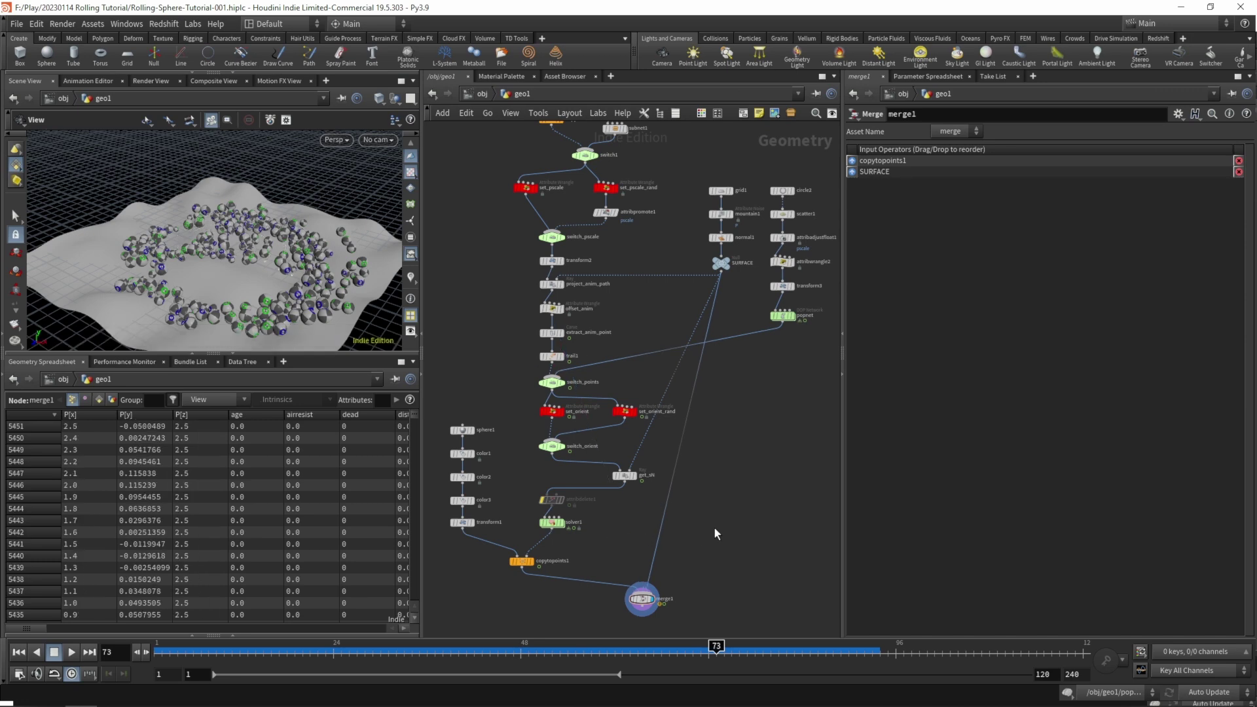
# Step: Replay the simulation from frame 1, tumbling the view to watch the spheres roll
pyautogui.hotkey('ctrl', 'Up')
pyautogui.press('Up')
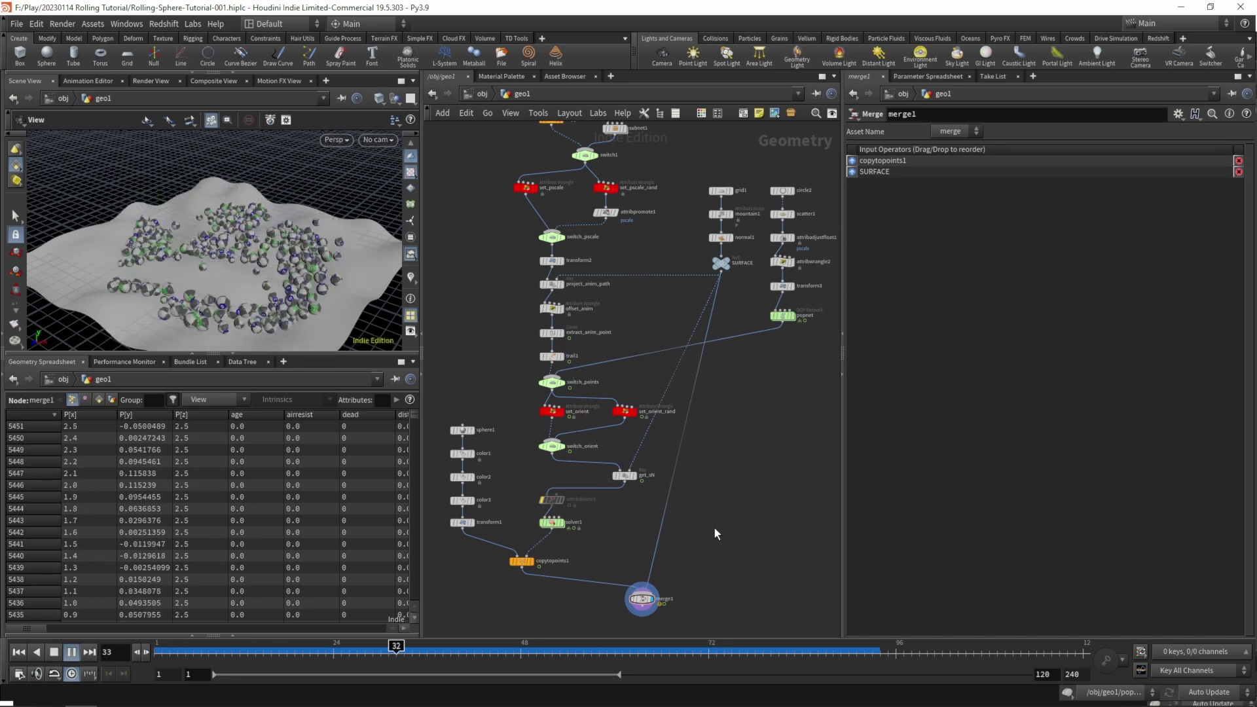
pyautogui.press('Up')
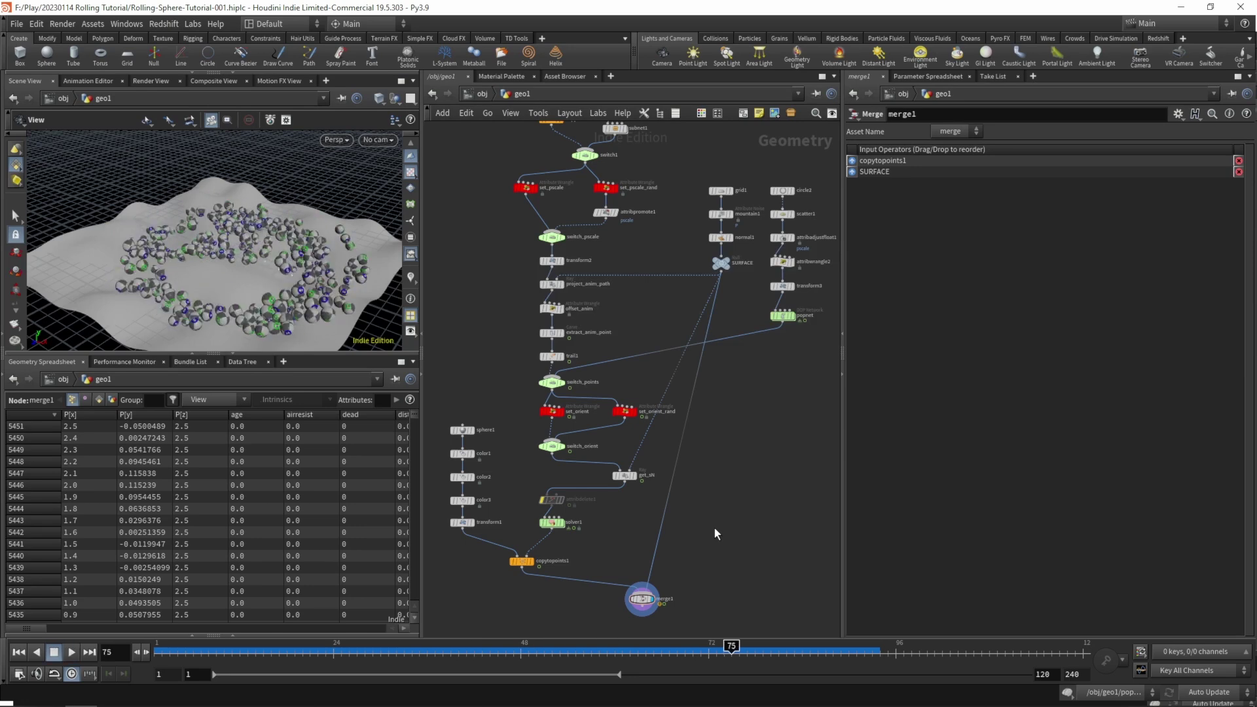
pyautogui.moveTo(219, 275); pyautogui.dragTo(234, 237)
pyautogui.hotkey('ctrl', 'Up')
pyautogui.press('Up')
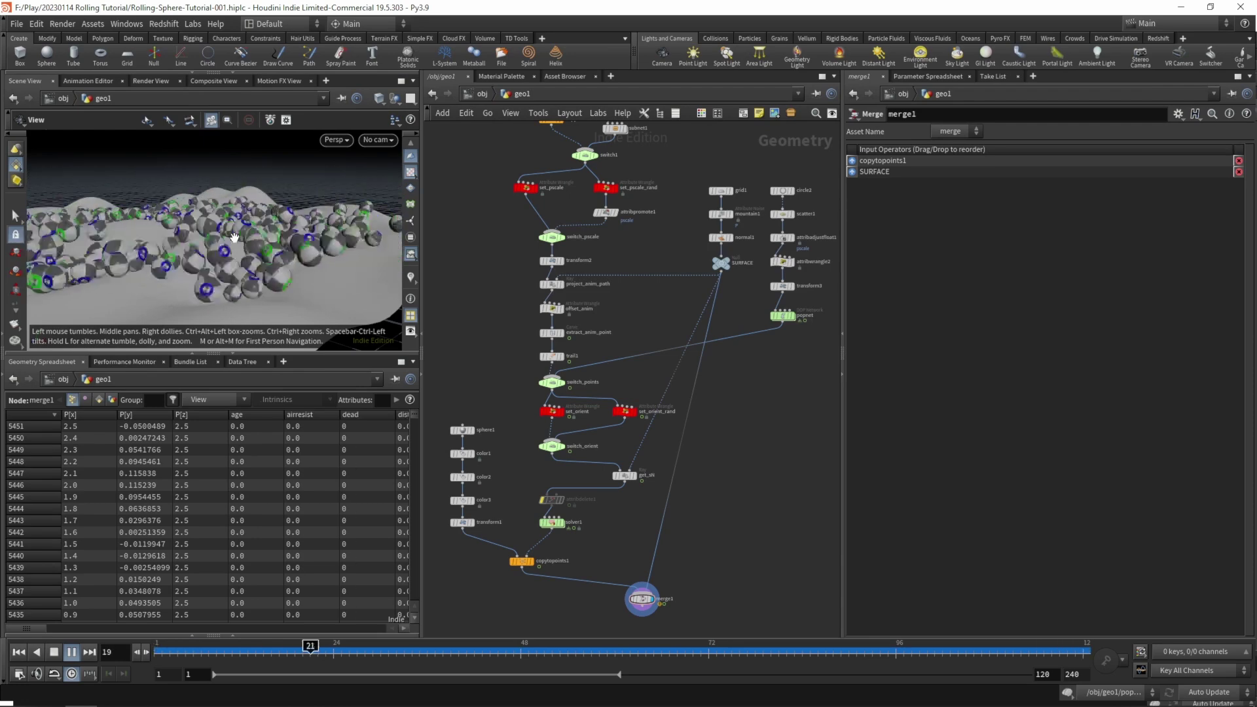
pyautogui.hotkey('ctrl', 'Up')
pyautogui.moveTo(316, 200); pyautogui.dragTo(268, 262)
pyautogui.moveTo(729, 390); pyautogui.dragTo(710, 409, button='middle')
# Step: Set scatter1's Force Total Count to 2000
pyautogui.click(753, 234)
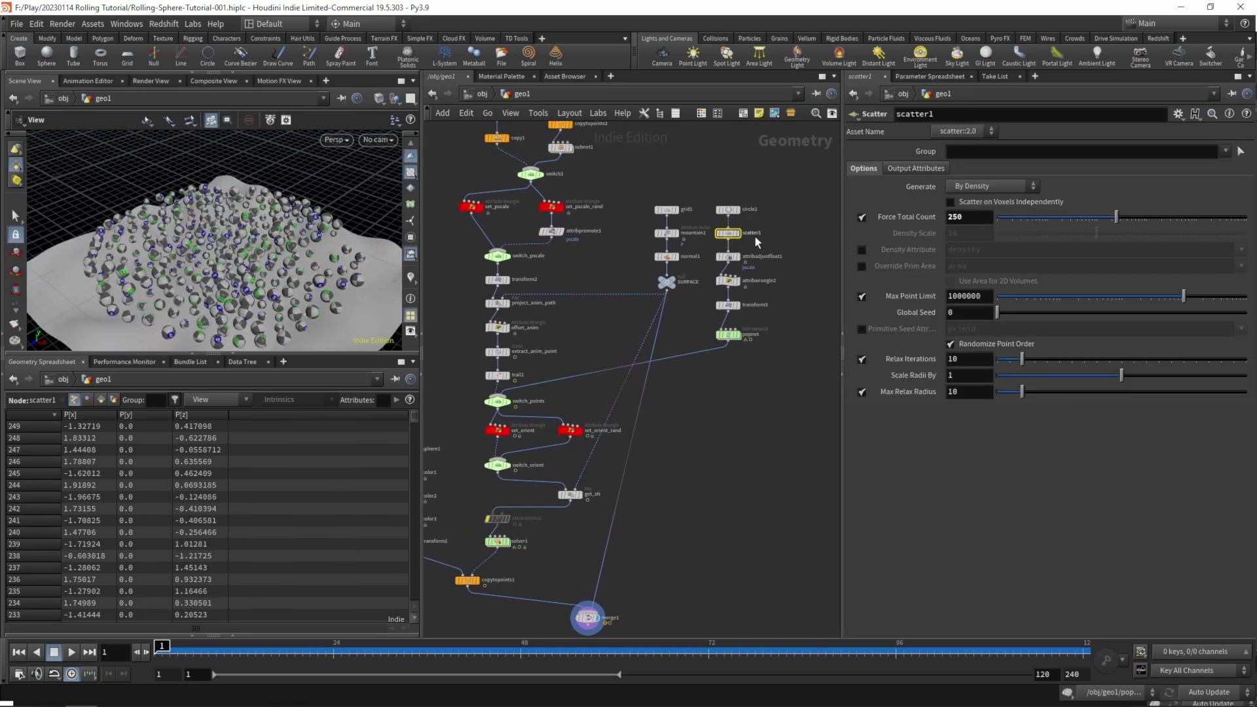
pyautogui.click(966, 215)
pyautogui.write('2000')
pyautogui.press('Return')
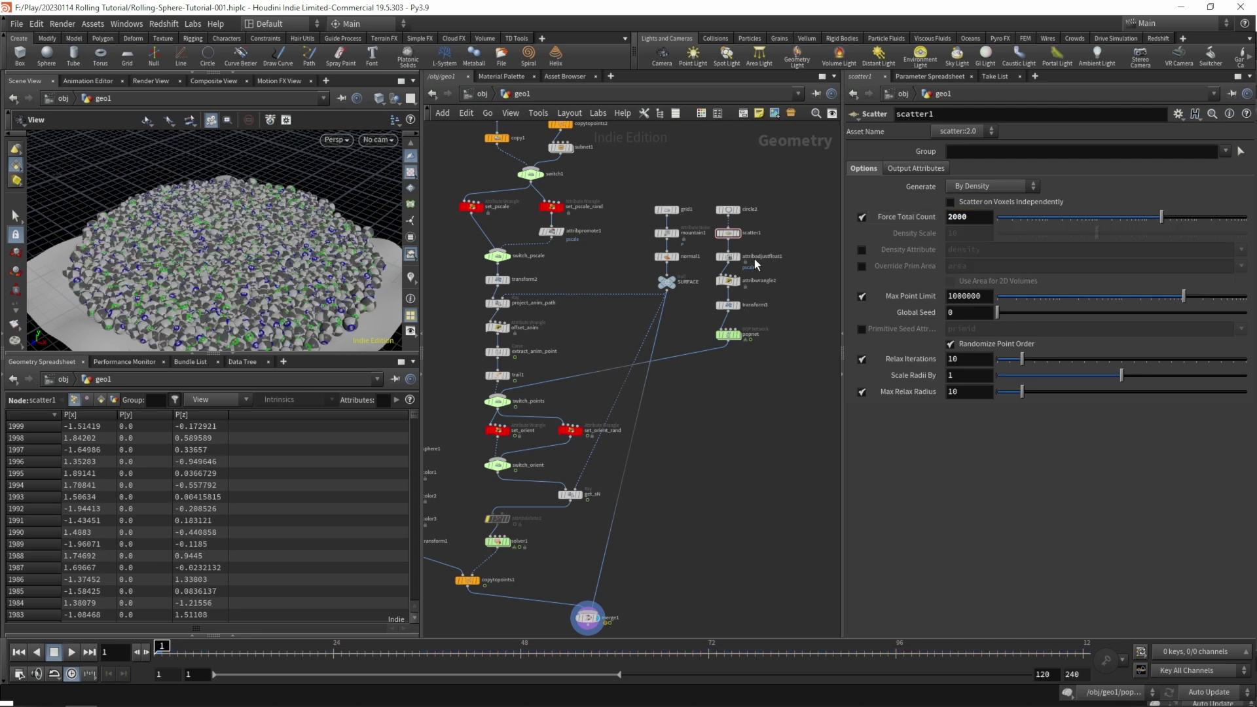
# Step: Set attribadjustfloat1's pscale range to Min 0.01 and Max 0.05
pyautogui.click(730, 256)
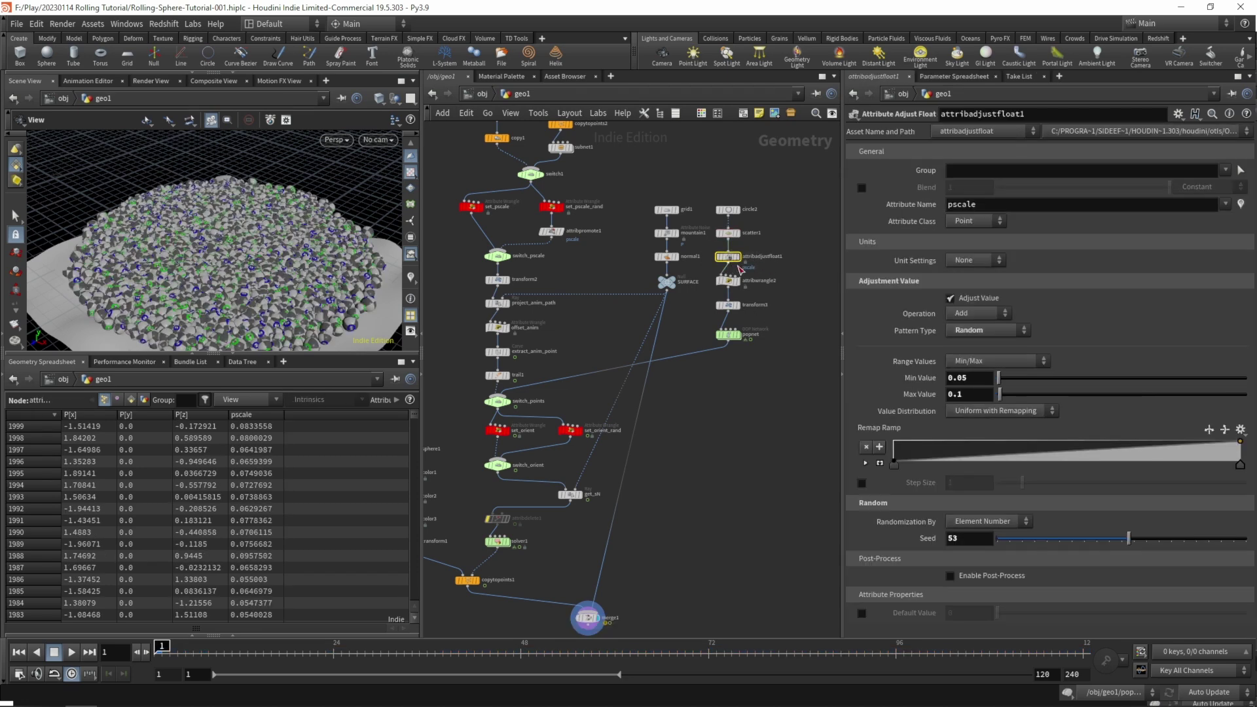
pyautogui.doubleClick(960, 379)
pyautogui.write('0.01')
pyautogui.press('Tab')
pyautogui.press('Return')
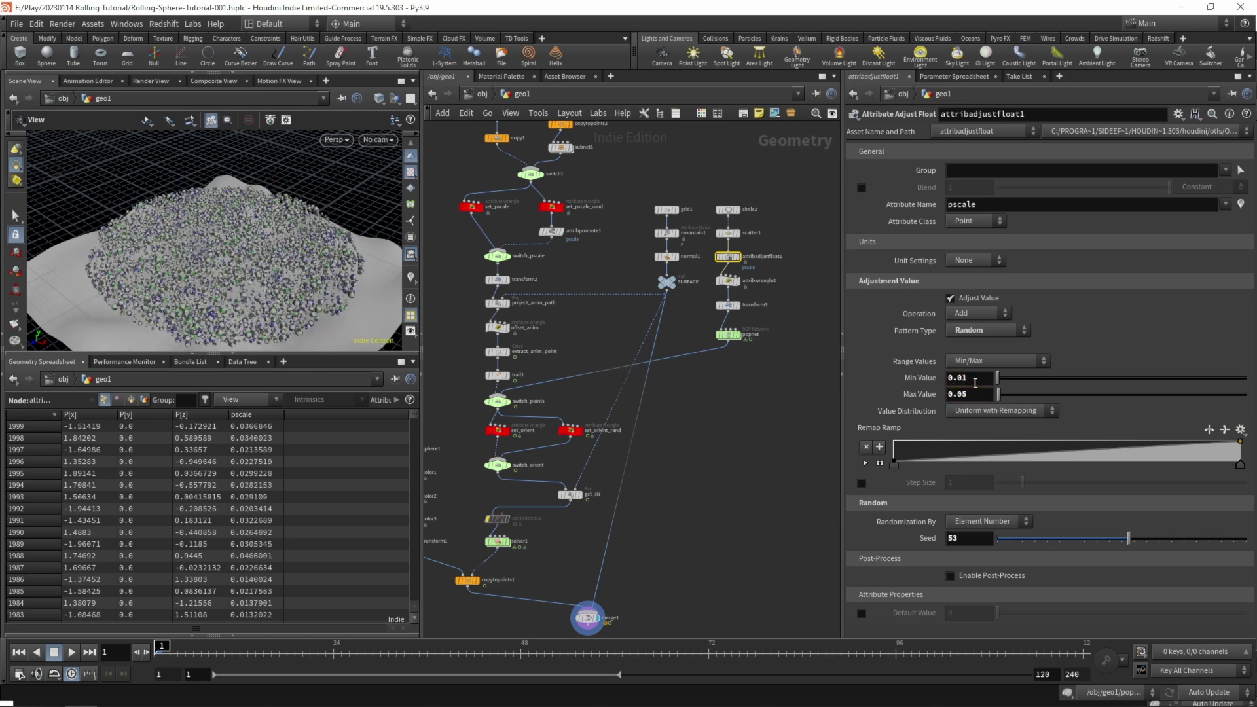
# Step: Play the denser simulation while orbiting over the terrain, then reset to frame 1
pyautogui.moveTo(223, 246); pyautogui.dragTo(218, 216)
pyautogui.press('Up')
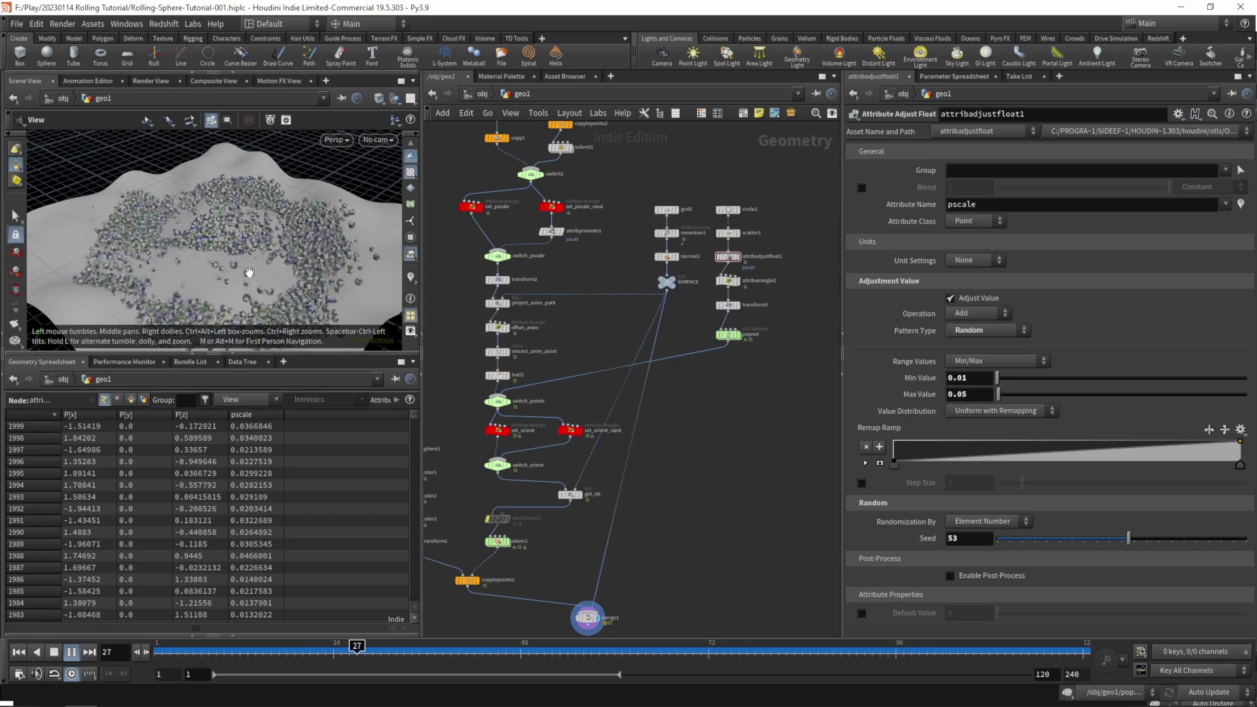
pyautogui.scroll(8, 255, 225)
pyautogui.moveTo(255, 225); pyautogui.dragTo(228, 253)
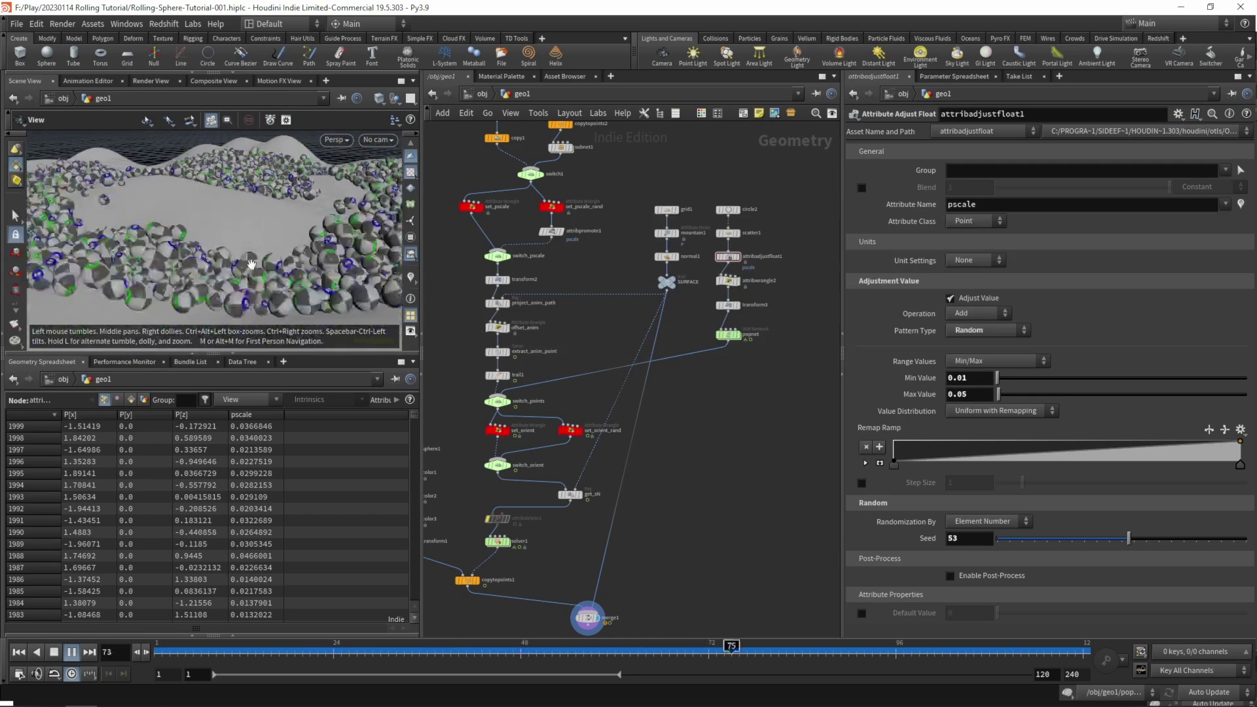
pyautogui.moveTo(228, 254); pyautogui.dragTo(249, 270, button='middle')
pyautogui.moveTo(249, 271); pyautogui.dragTo(391, 179)
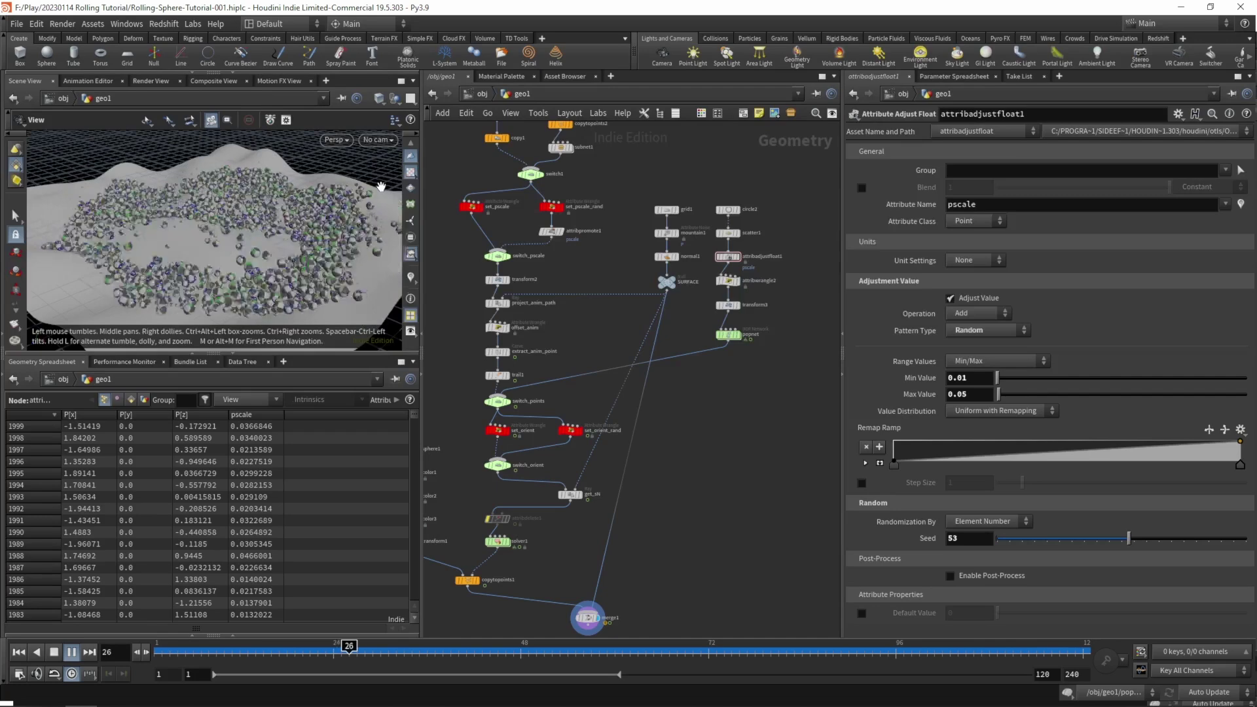
pyautogui.press('Up')
pyautogui.hotkey('ctrl', 'Left')
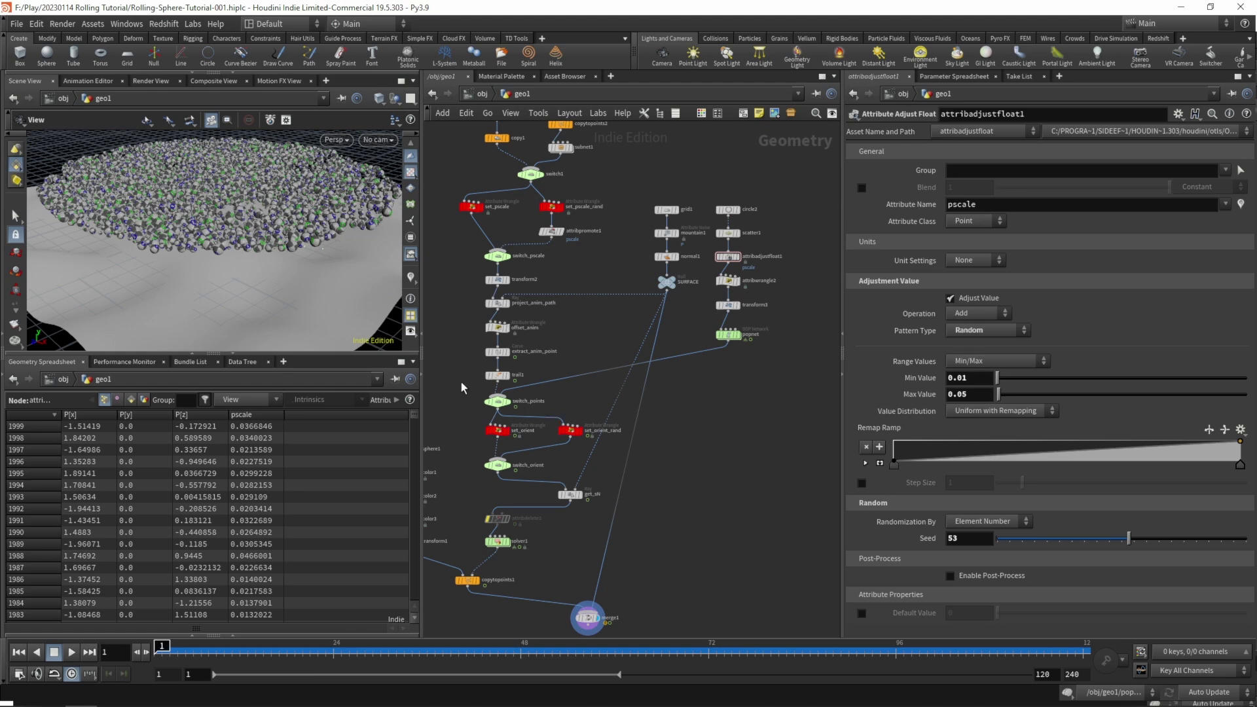
# Step: Inspect the trail1, extract_anim_point and popnet node settings
pyautogui.click(499, 376)
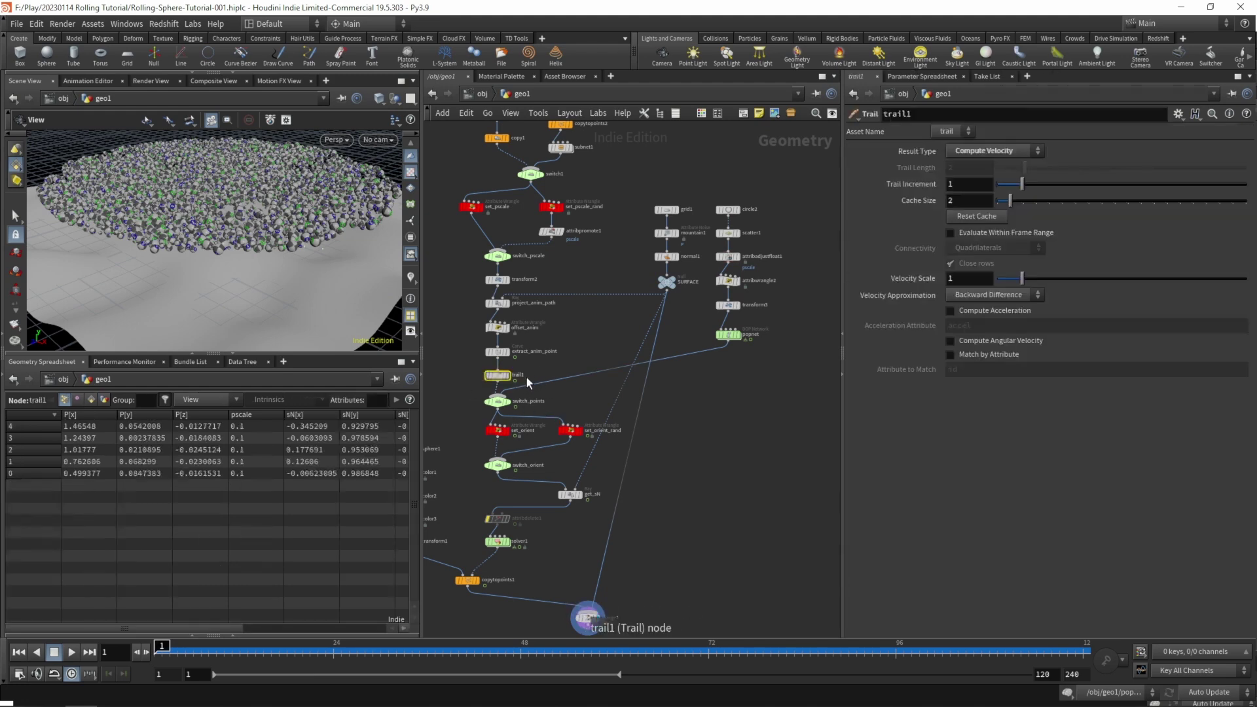
pyautogui.click(498, 352)
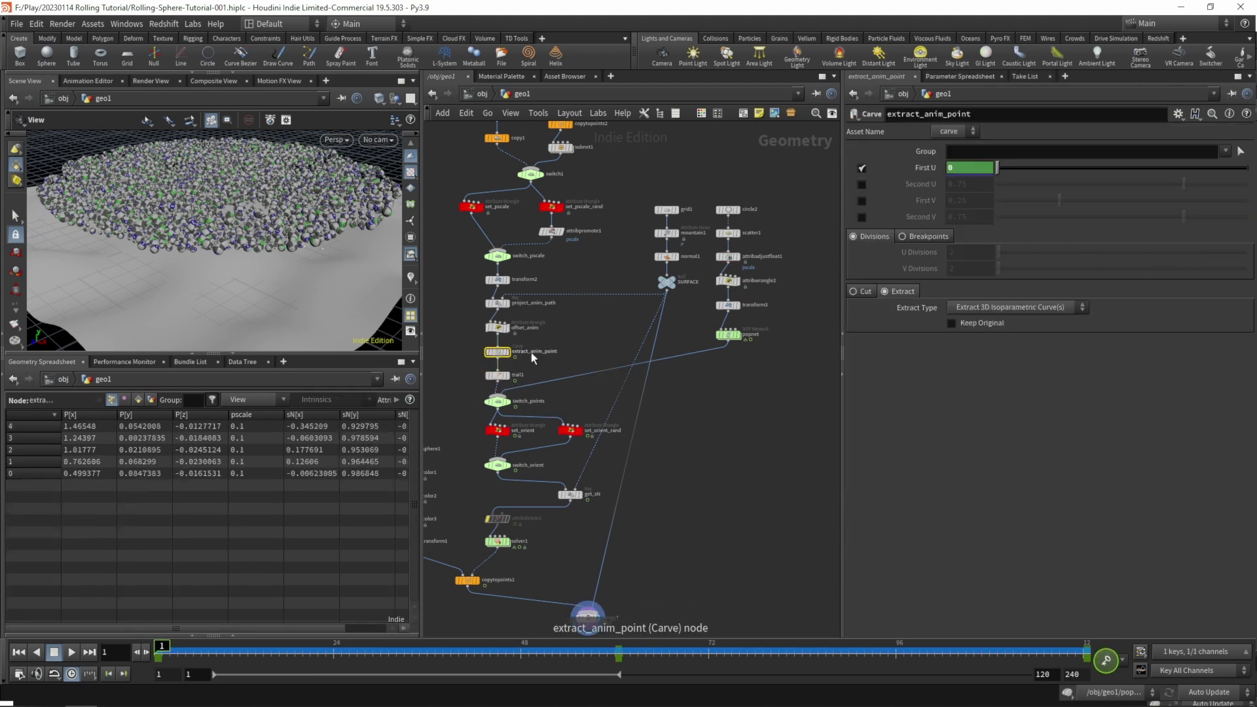
pyautogui.click(737, 336)
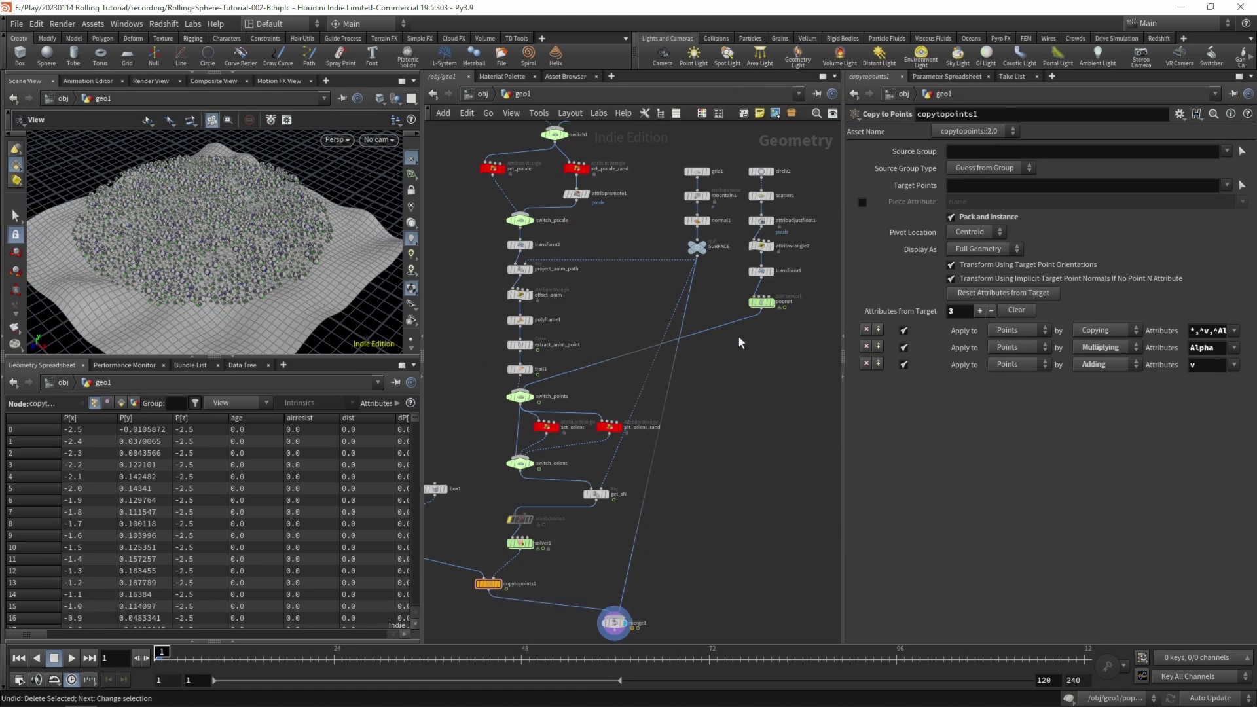
# Step: Set popnet's Object Merge Object field to pop* so only the particles are imported
pyautogui.click(775, 308)
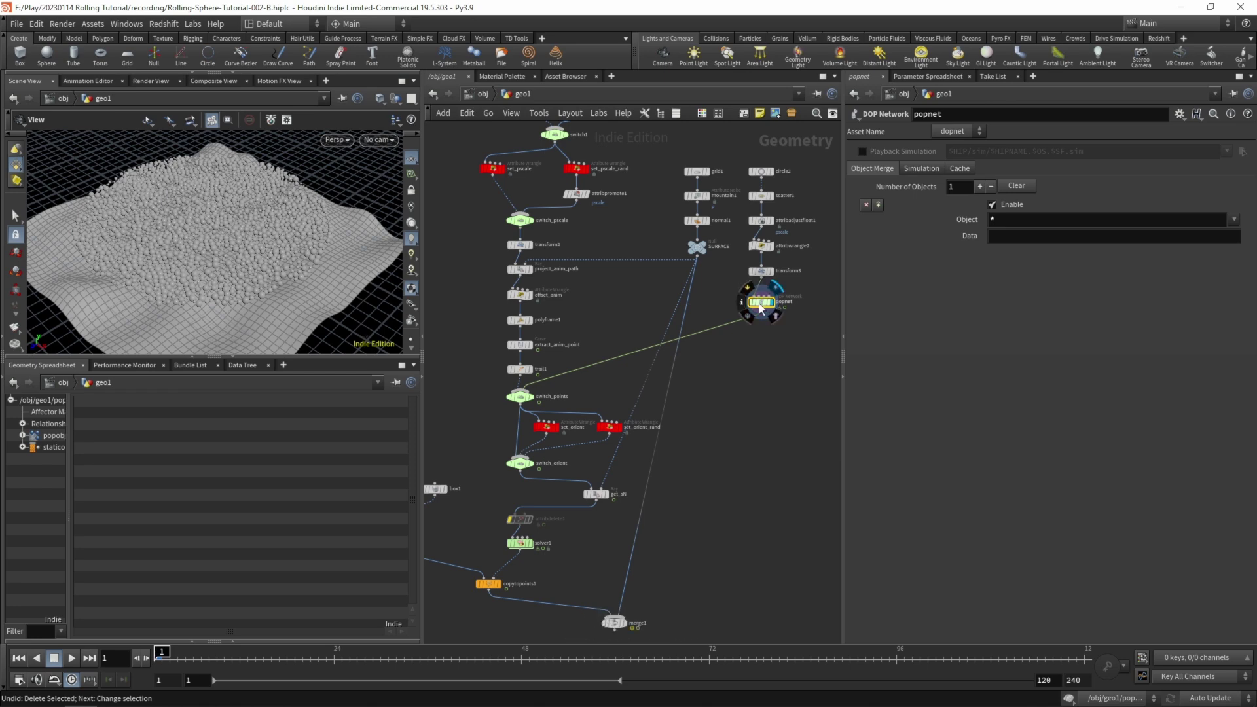
pyautogui.click(496, 584)
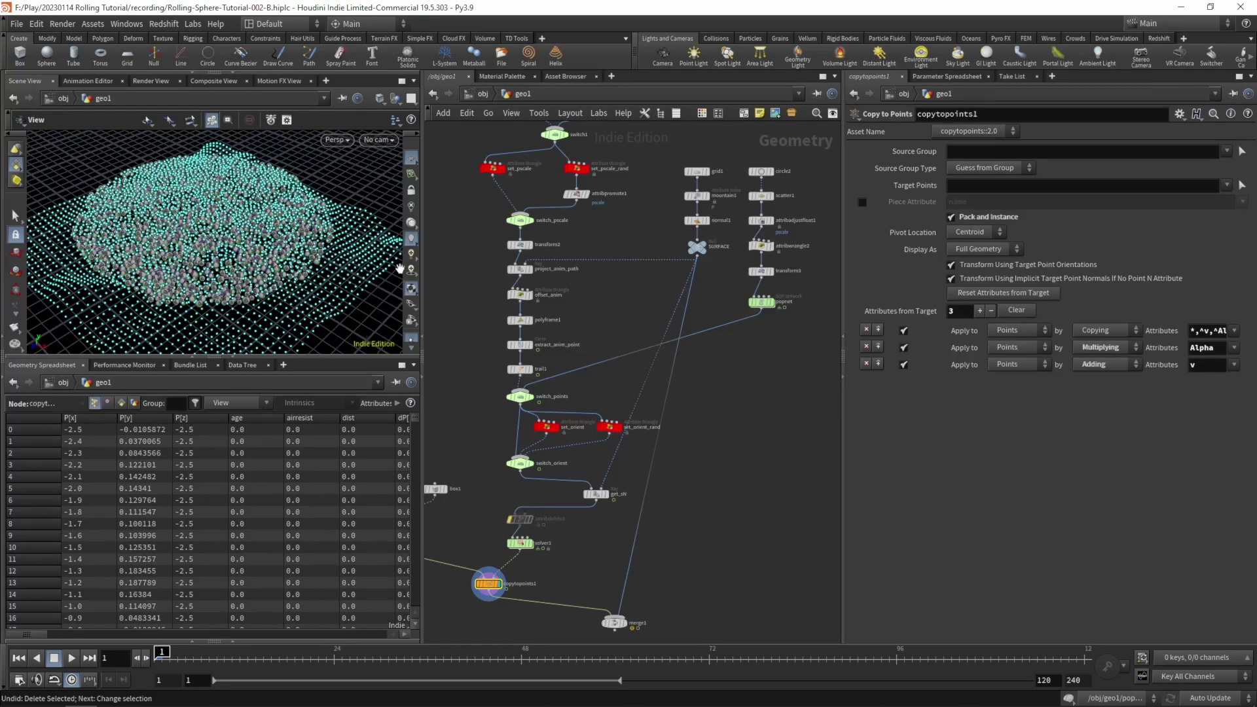
pyautogui.click(761, 302)
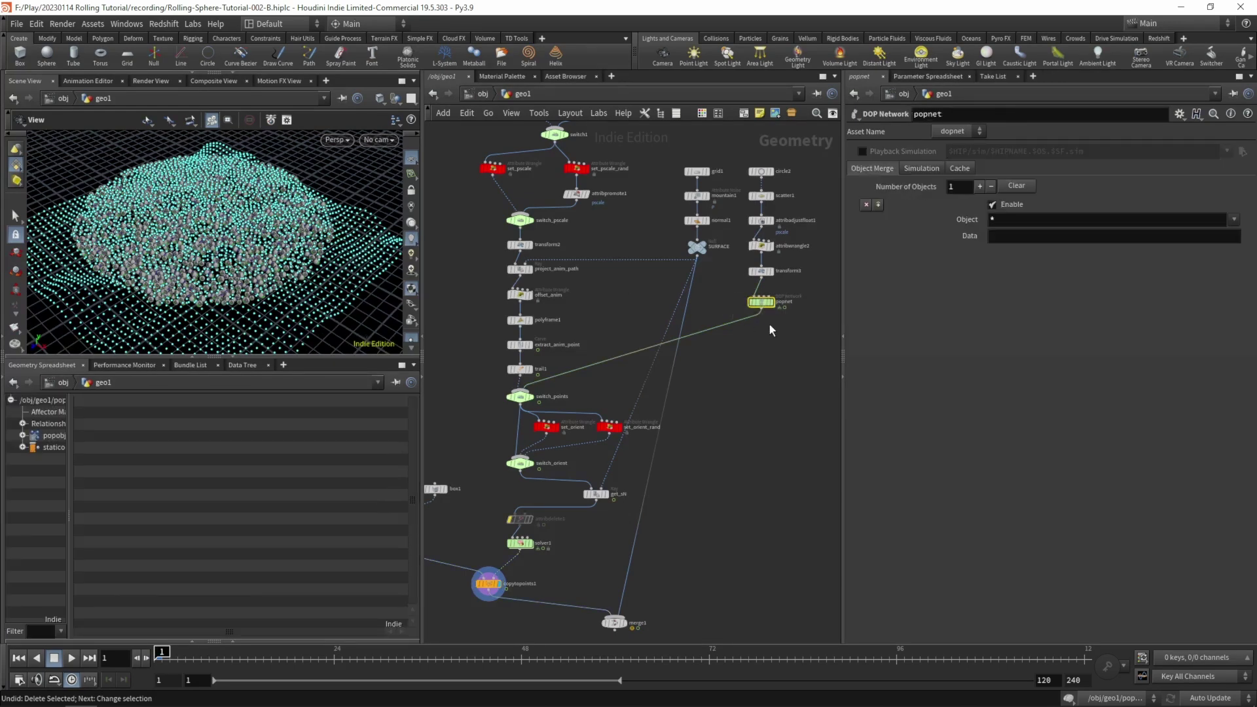
pyautogui.click(993, 222)
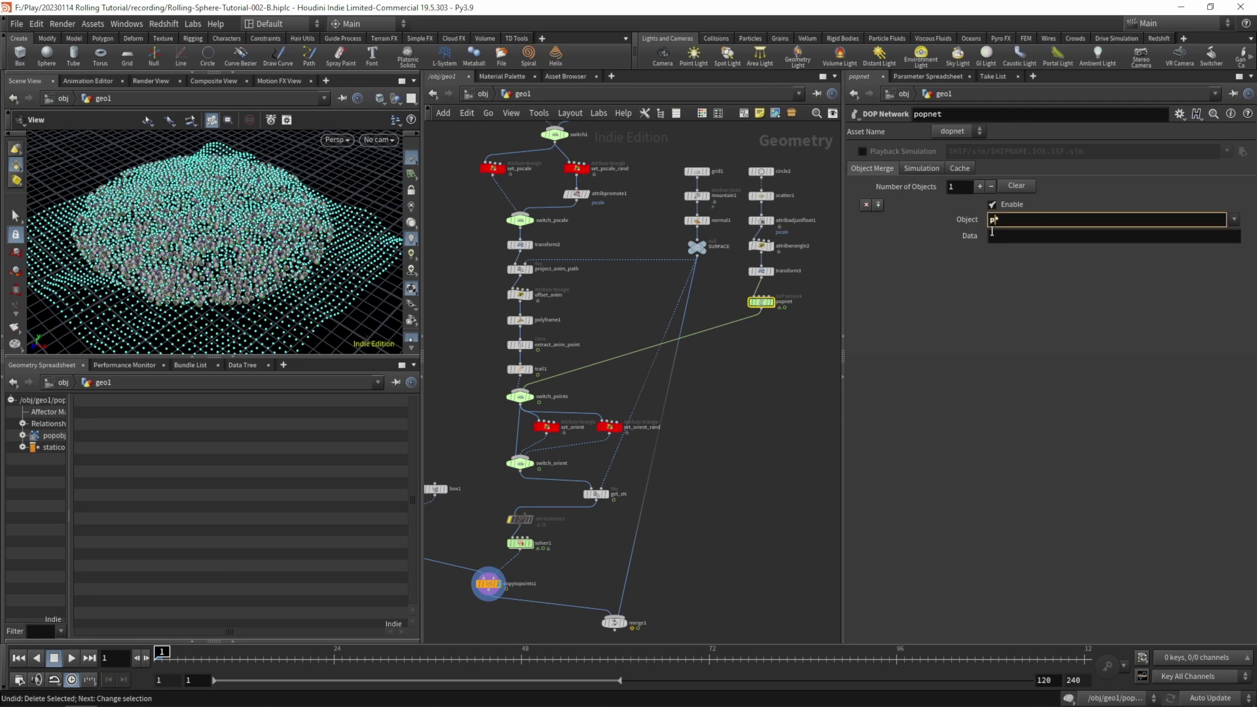
pyautogui.press('Return')
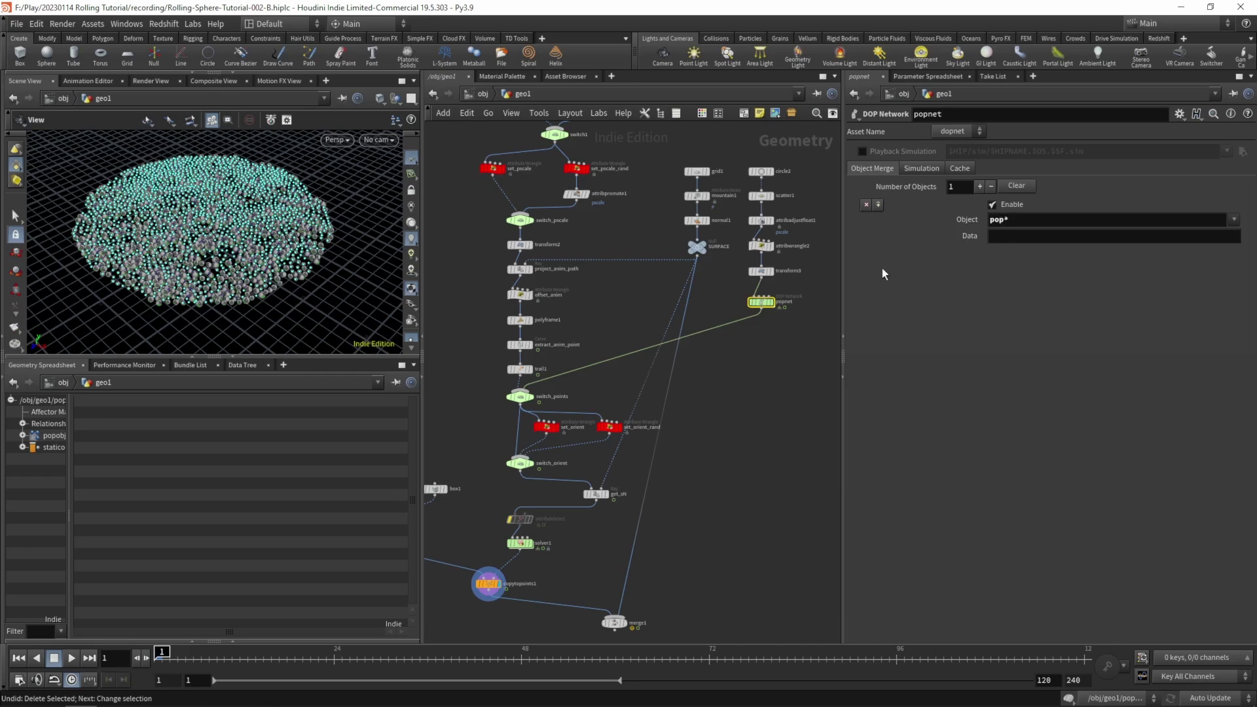
# Step: Inside popnet, turn off Display Geometry on staticobject1, then return to geo1
pyautogui.doubleClick(762, 302)
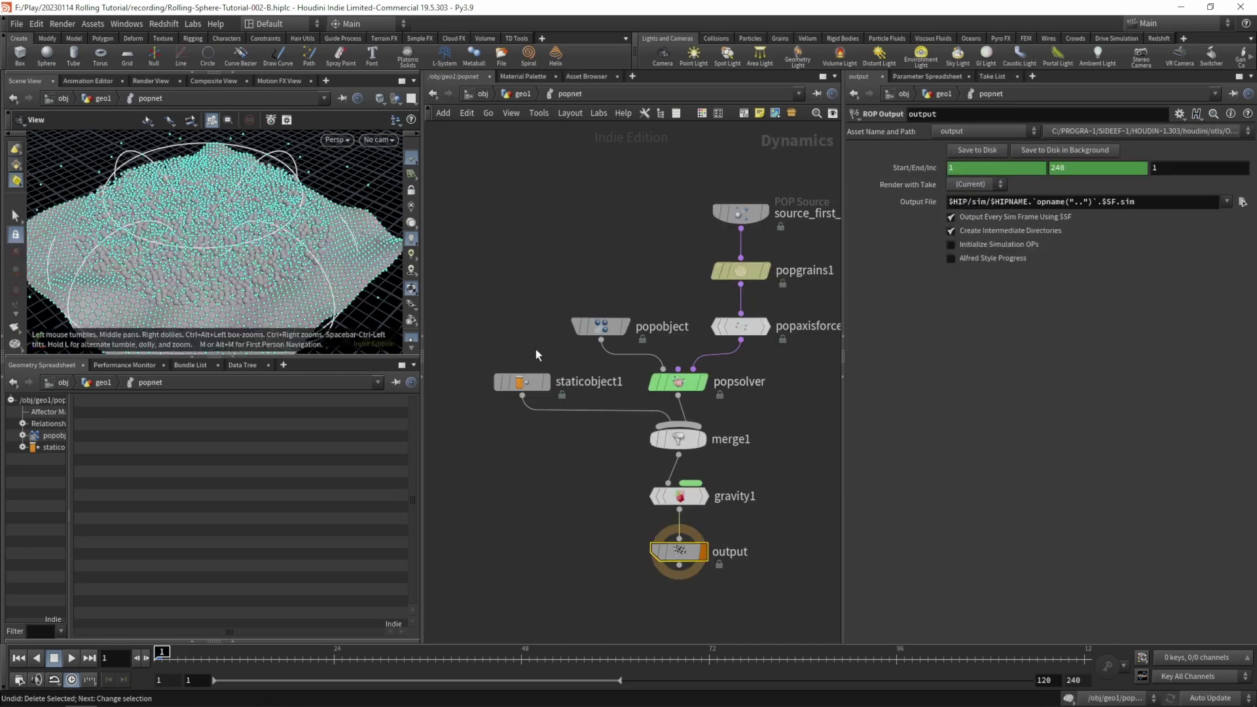
pyautogui.moveTo(515, 428); pyautogui.dragTo(522, 412)
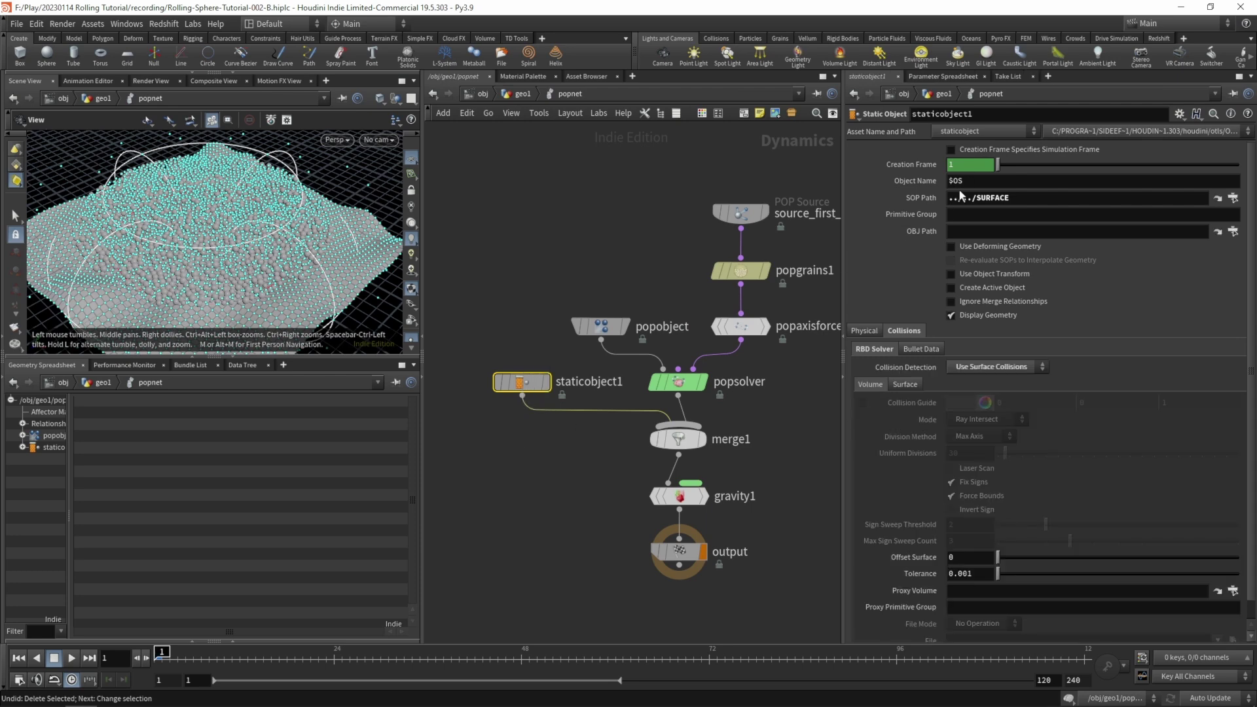
pyautogui.click(952, 315)
pyautogui.press('u')
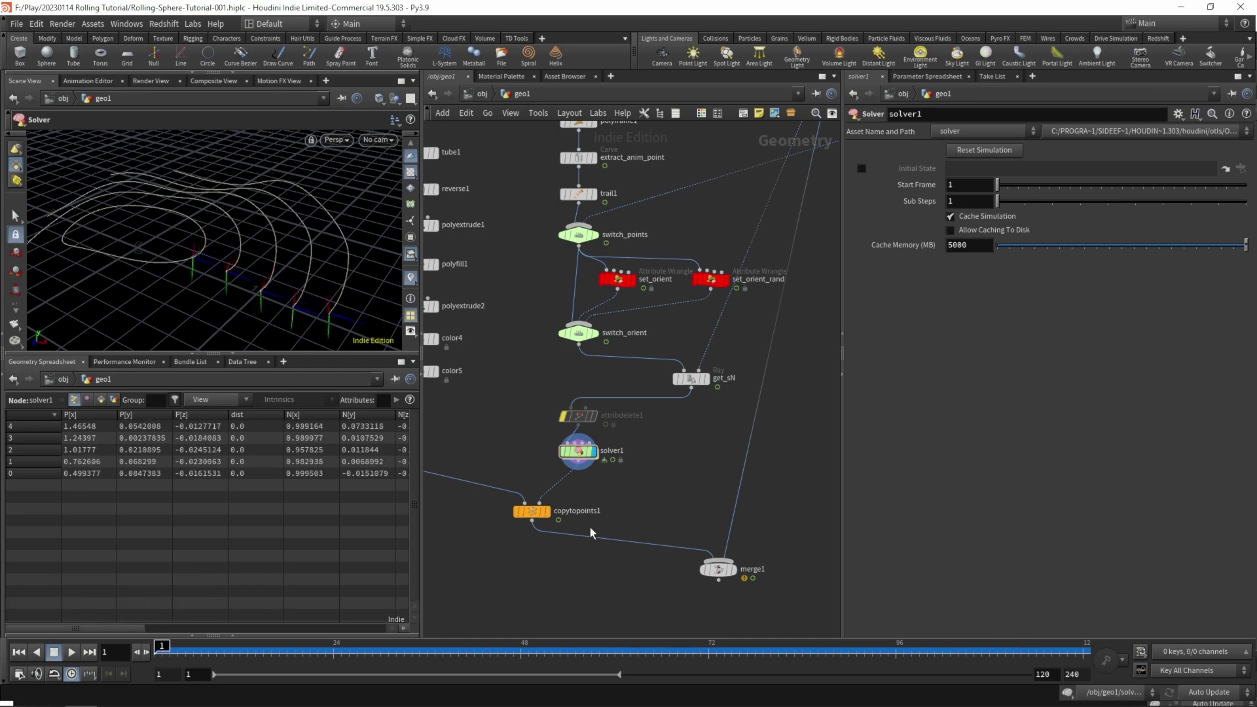
# Step: Display merge1, hide point normals, and play the merged animation
pyautogui.click(731, 569)
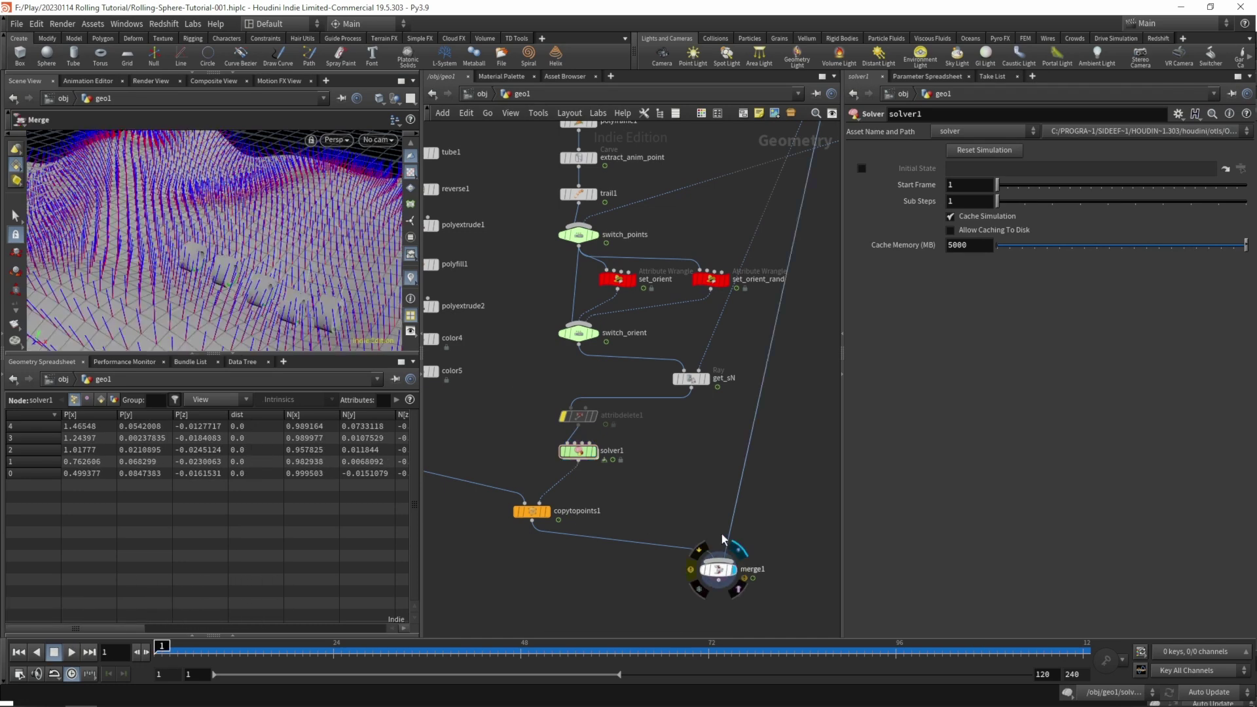
pyautogui.click(411, 278)
pyautogui.press('Up')
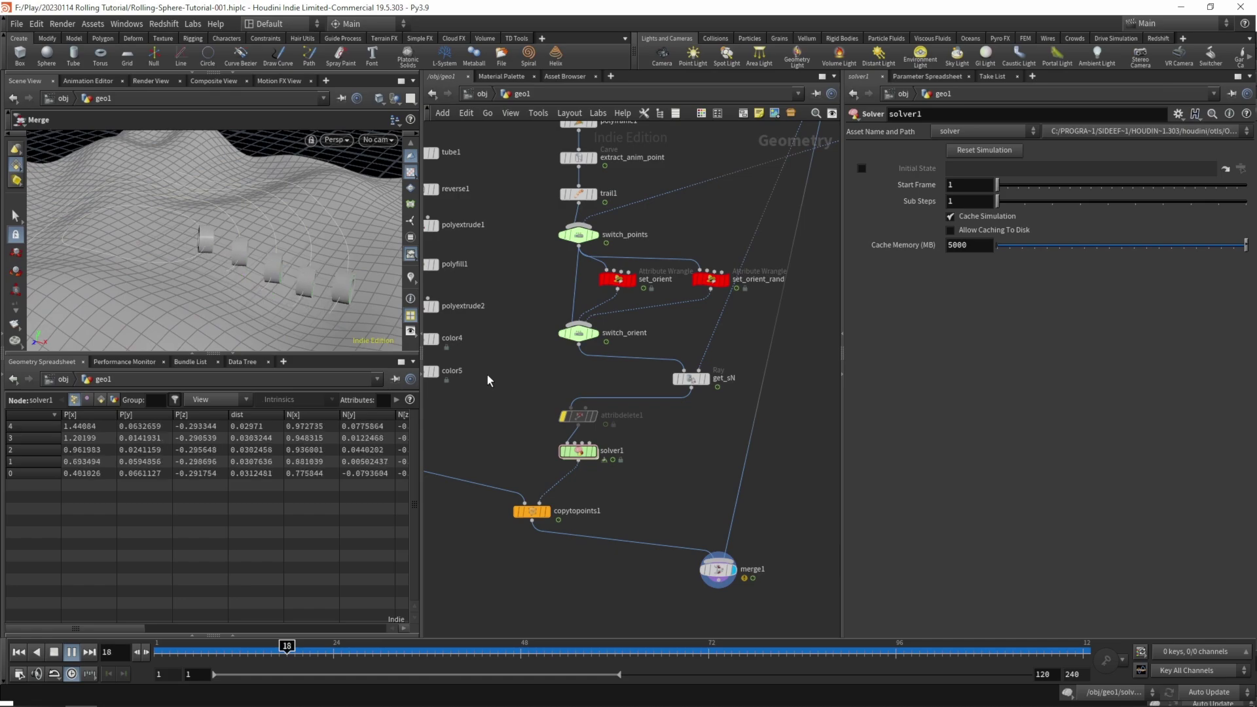